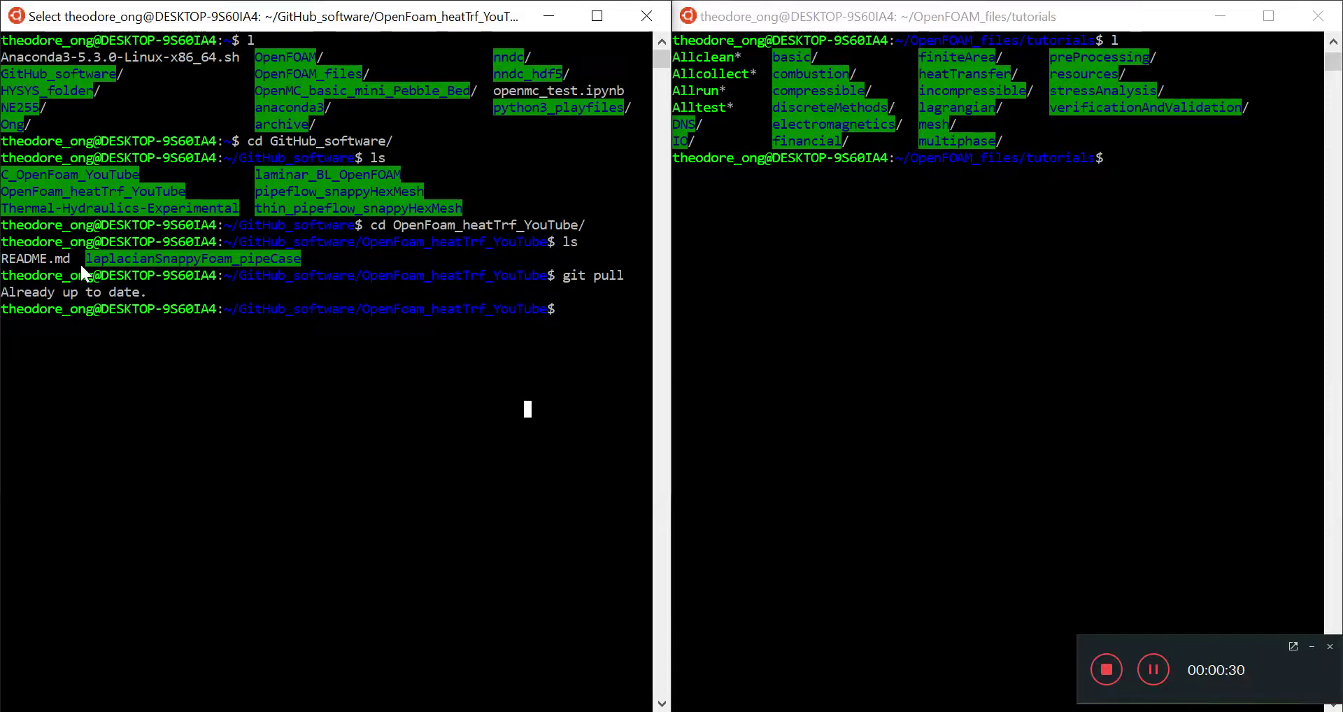
Create a buoyantPimpleFoam_timevaryingBC folder in the repository with mkdir
{"action": "left_click_drag", "start_coordinate": [79, 260], "coordinate": [298, 266]}
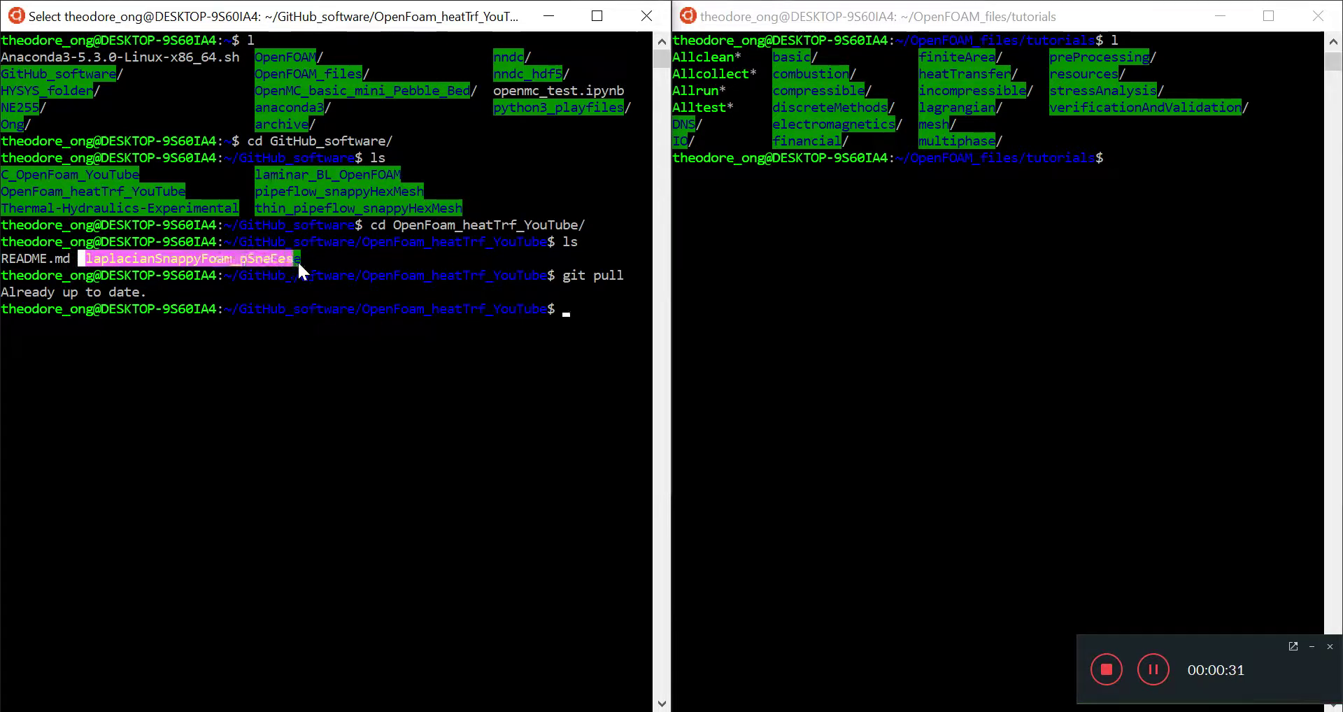
{"action": "left_click", "coordinate": [302, 462]}
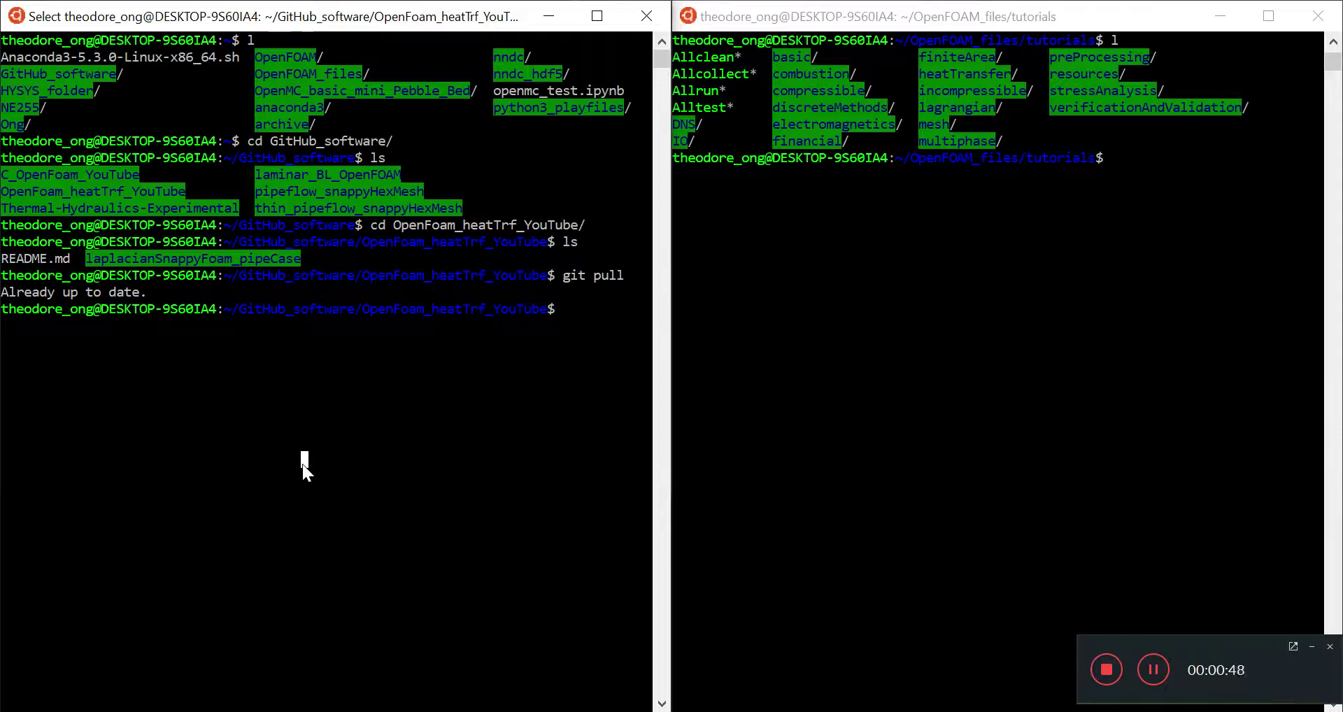
{"action": "type", "text": "mkdir "}
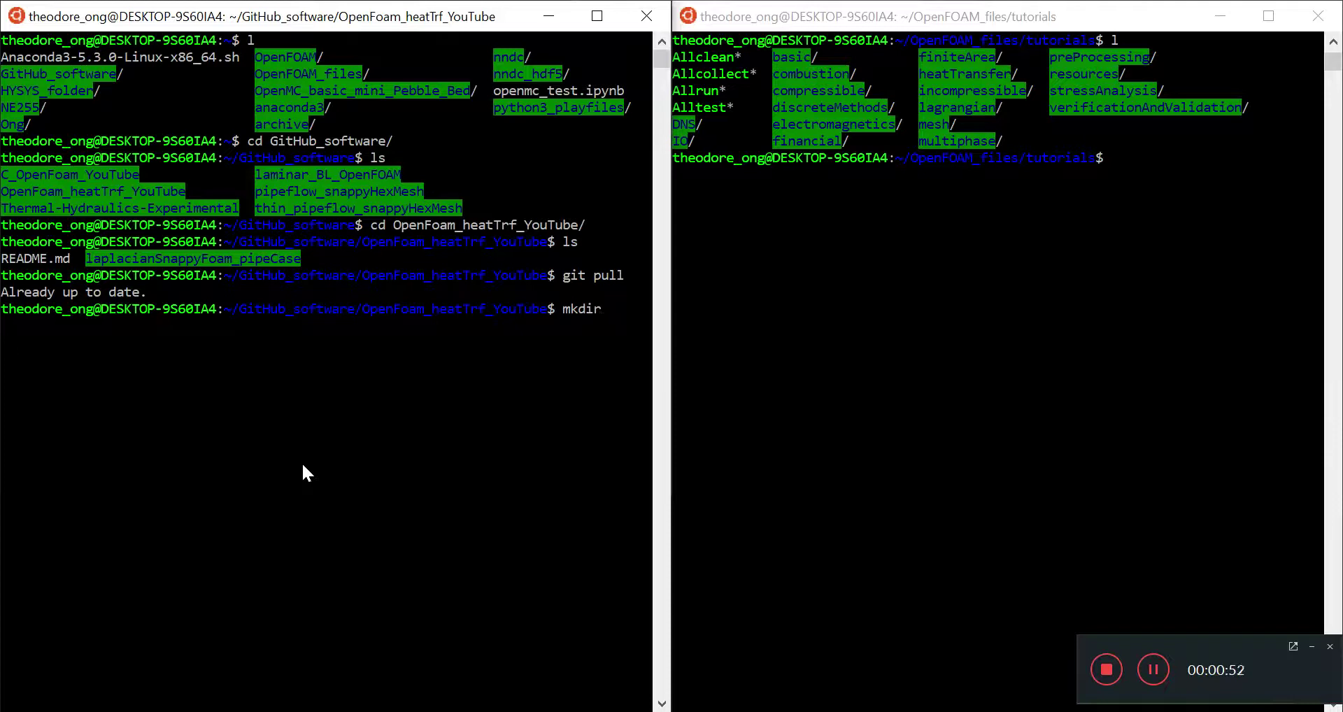
{"action": "type", "text": "buoyantPimp"}
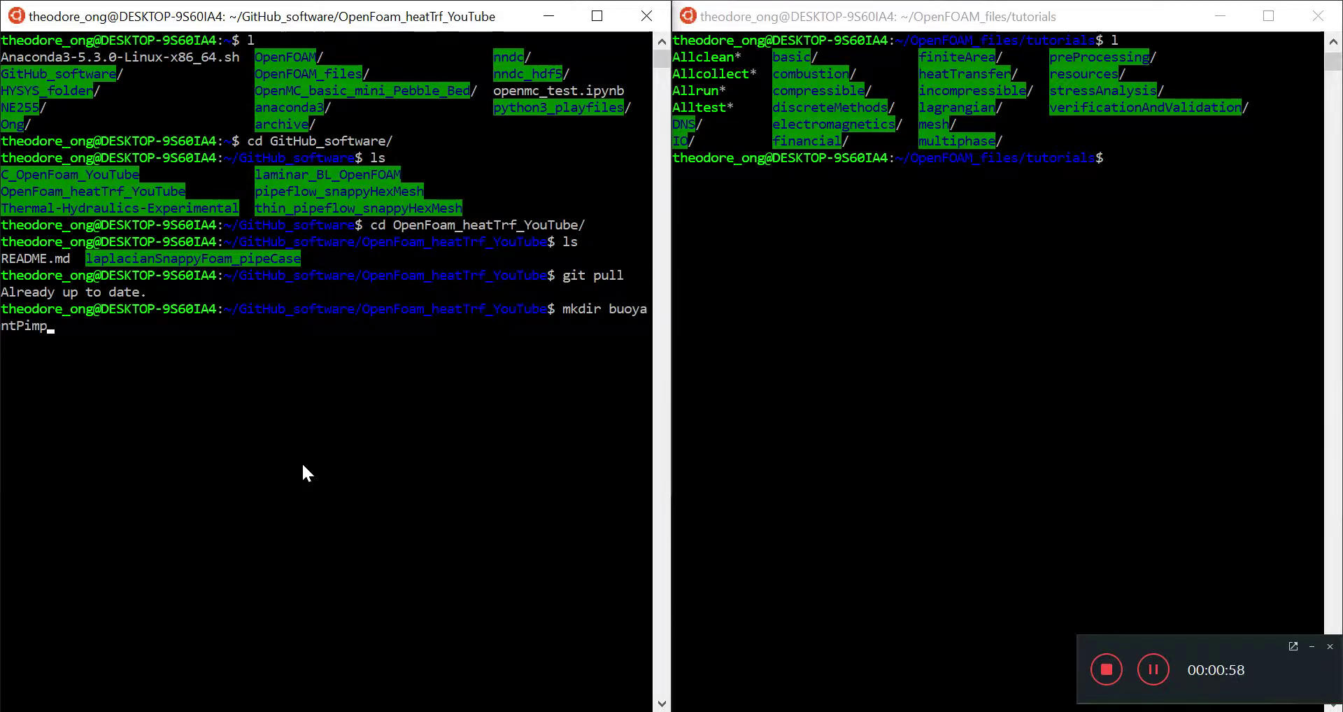
{"action": "type", "text": "leFoam_timev"}
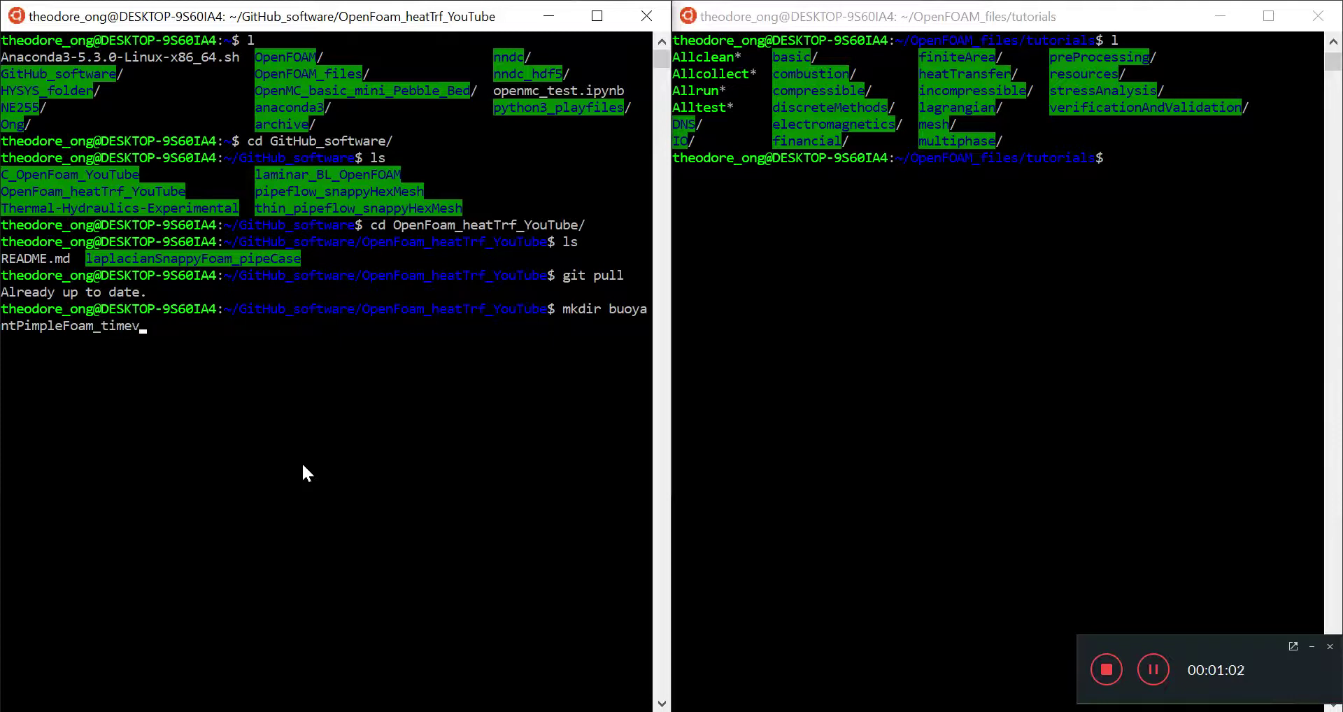
{"action": "type", "text": "aryingBC"}
{"action": "key", "text": "Return"}
List the repository to confirm buoyantPimpleFoam_timevaryingBC now exists
{"action": "type", "text": "l"}
{"action": "key", "text": "Return"}
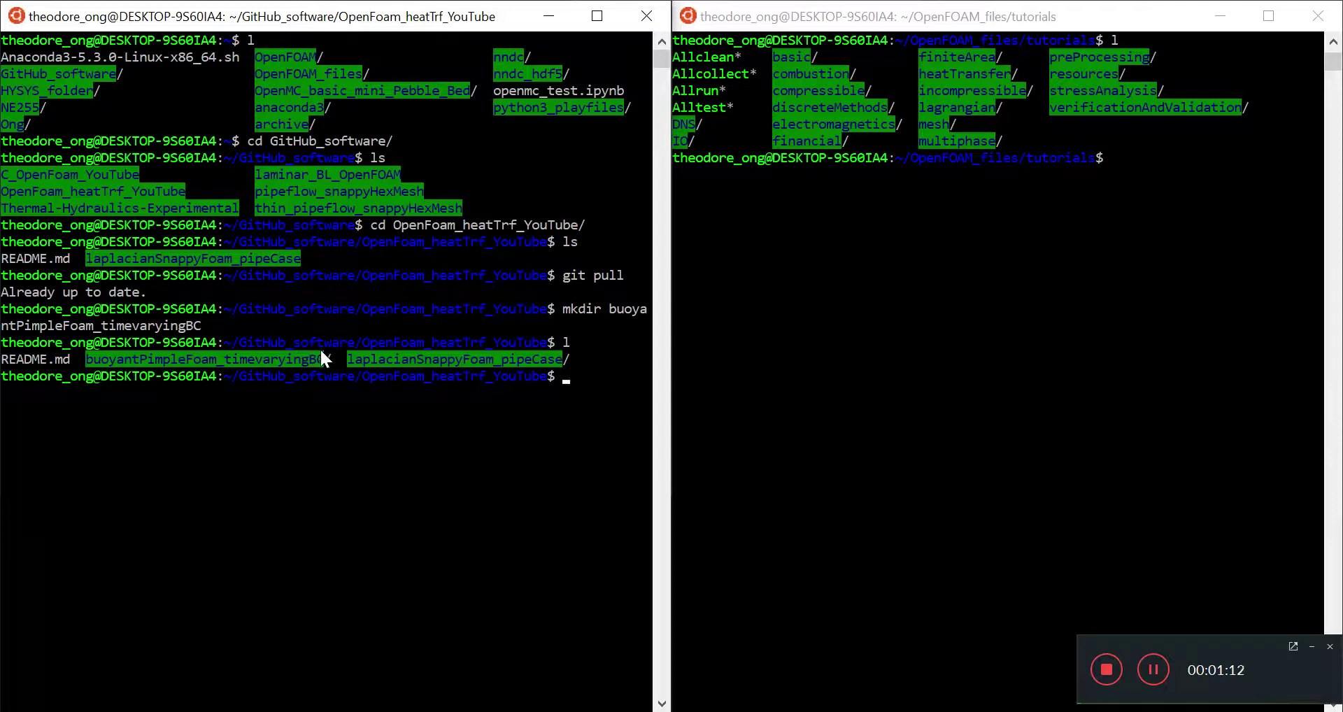
{"action": "left_click_drag", "start_coordinate": [322, 353], "coordinate": [96, 363]}
{"action": "left_click", "coordinate": [183, 487]}
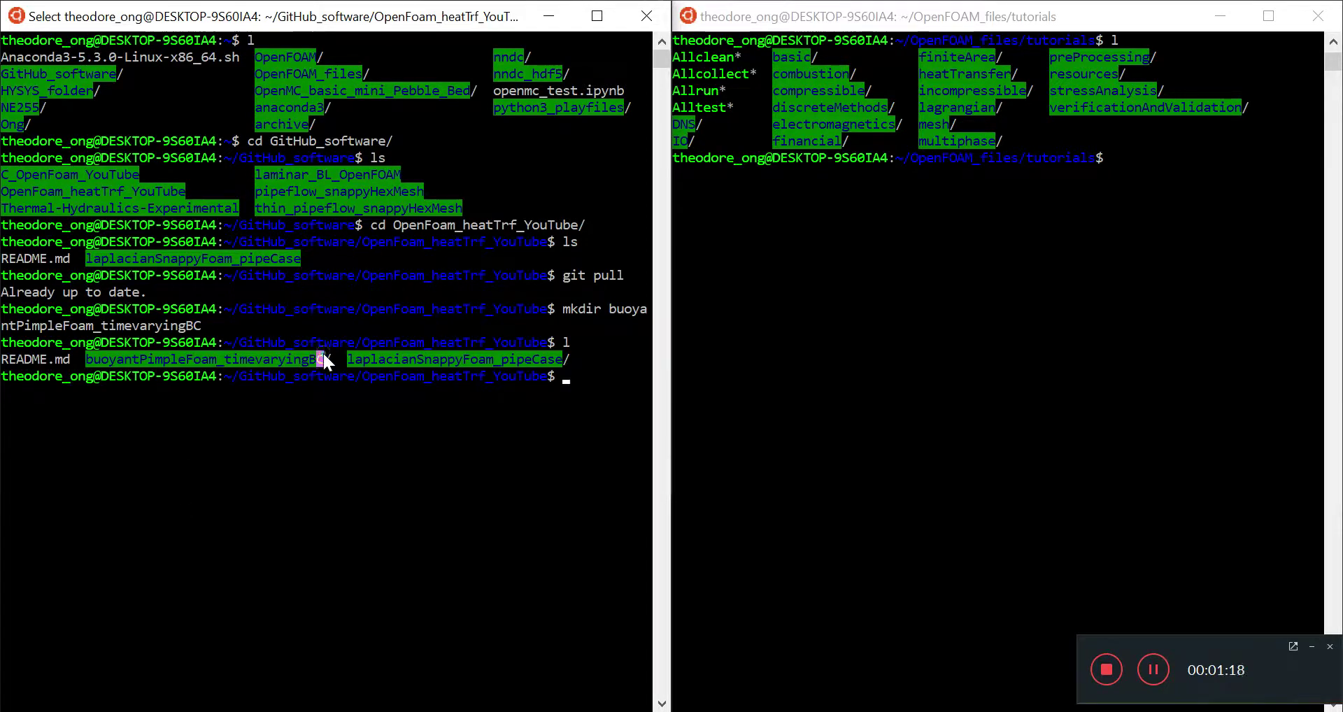
{"action": "left_click_drag", "start_coordinate": [322, 351], "coordinate": [86, 358]}
{"action": "type", "text": "l"}
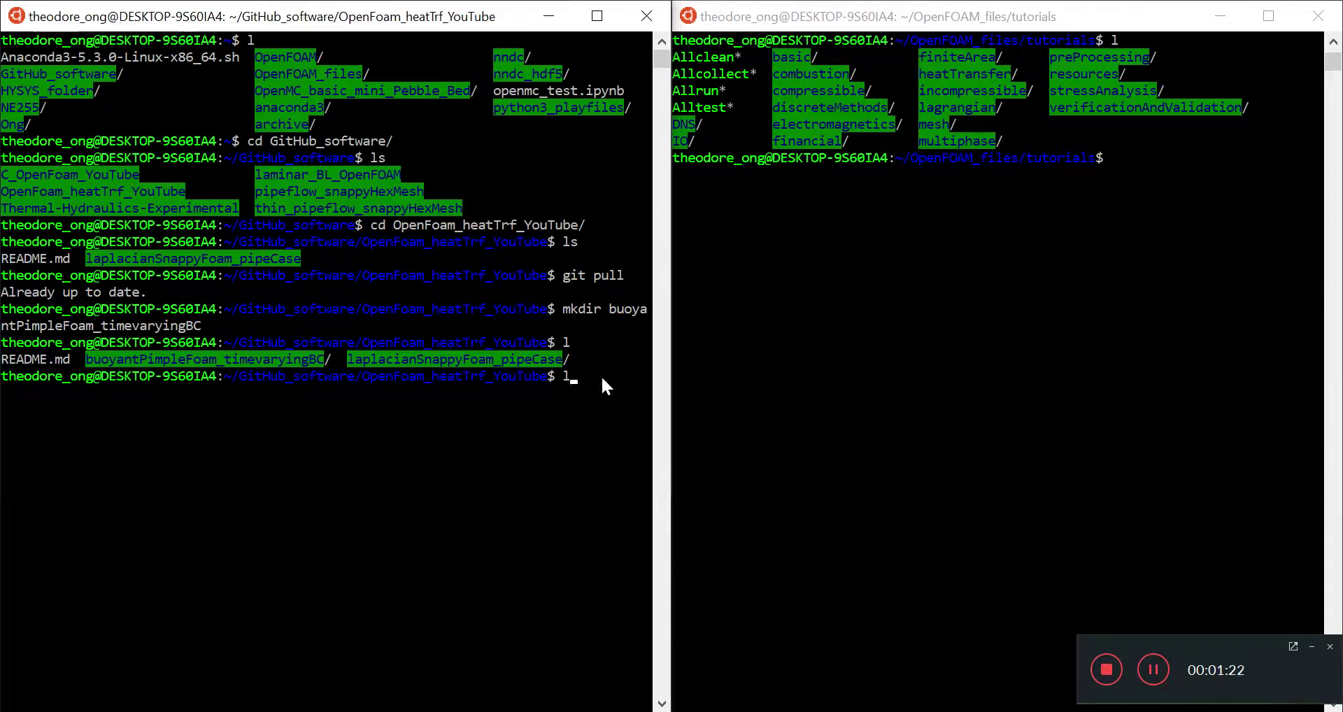
{"action": "key", "text": "Return"}
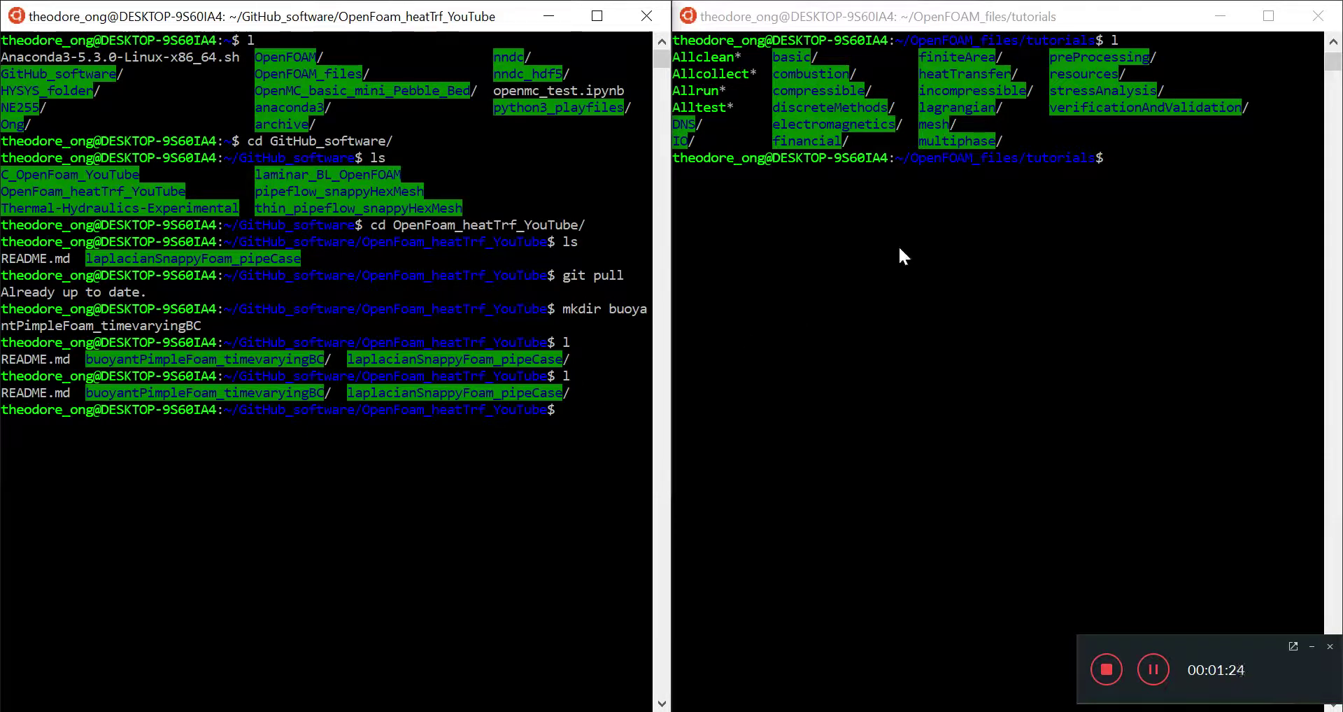
In the tutorials terminal, move into the heatTransfer tutorials folder
{"action": "left_click", "coordinate": [1070, 181]}
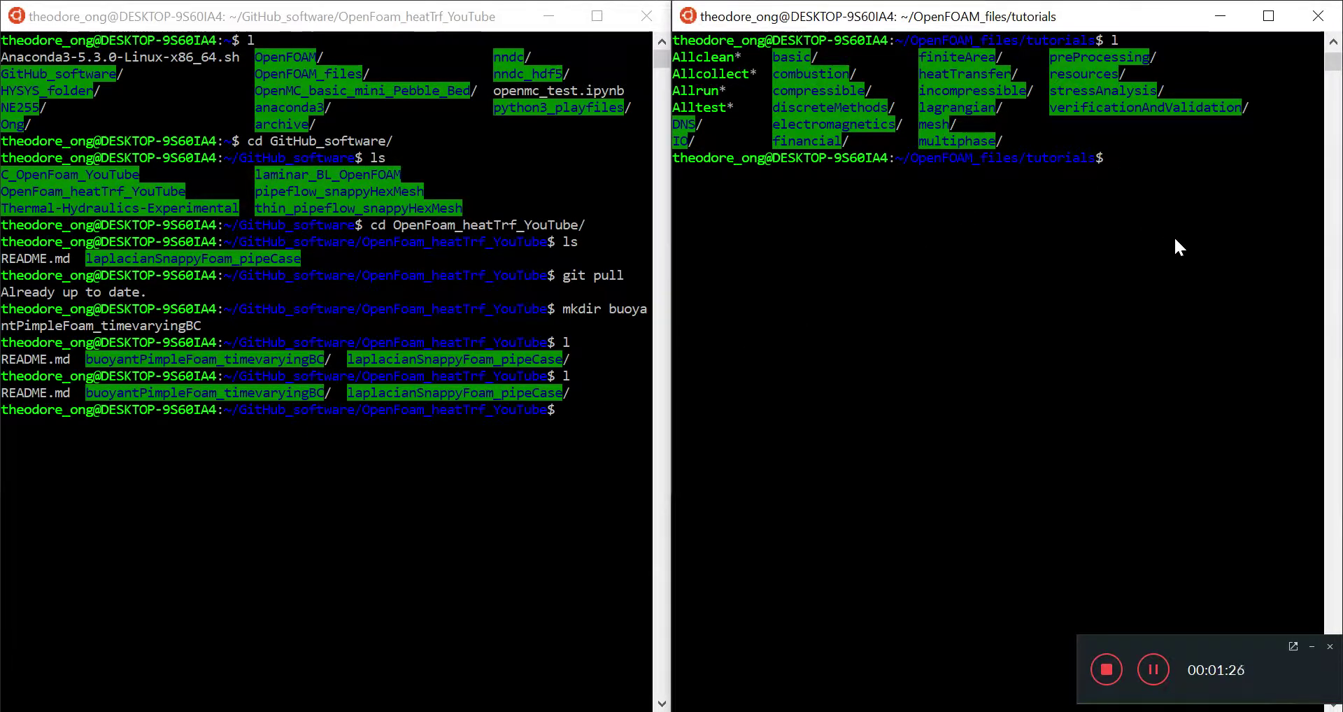
{"action": "type", "text": "cd hea"}
{"action": "key", "text": "Tab"}
{"action": "key", "text": "Return"}
Move into buoyantSimpleFoam and list its tutorial cases
{"action": "type", "text": "ls"}
{"action": "key", "text": "Return"}
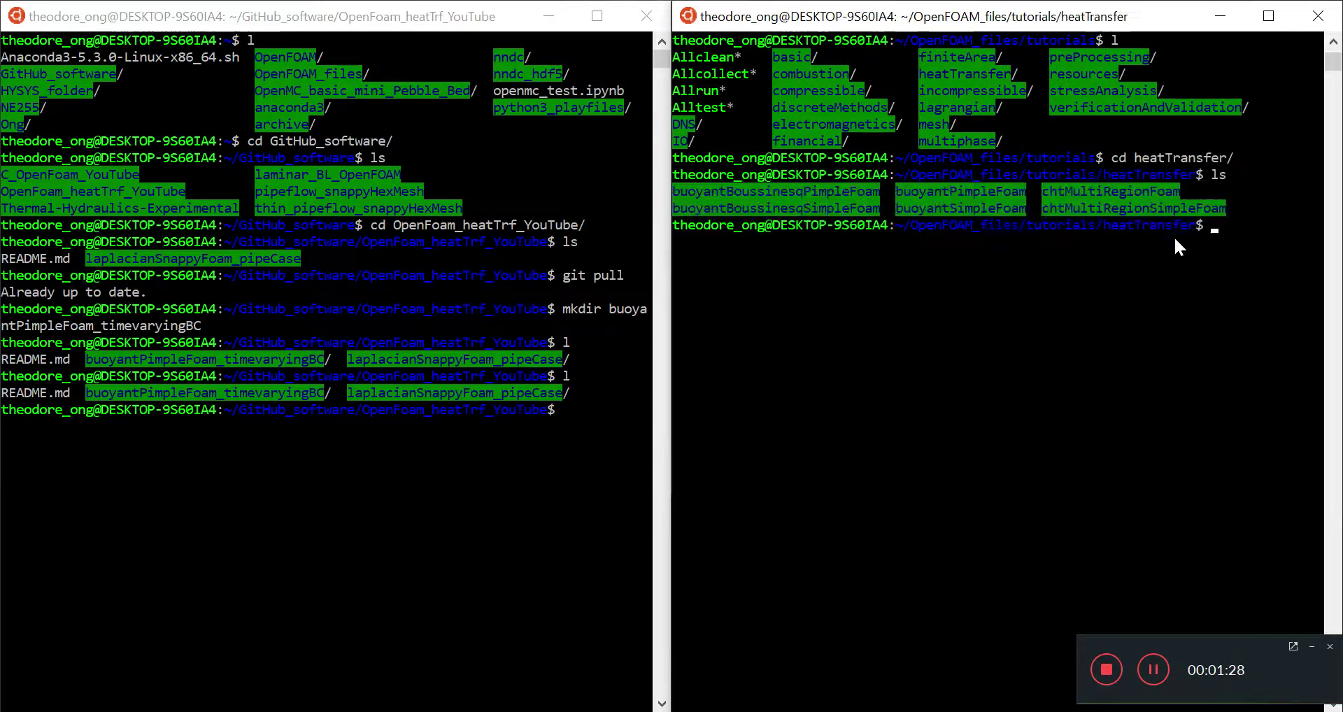
{"action": "type", "text": "cd bou"}
{"action": "key", "text": "BackSpace"}
{"action": "key", "text": "BackSpace"}
{"action": "type", "text": "uo"}
{"action": "key", "text": "Tab"}
{"action": "type", "text": "y"}
{"action": "key", "text": "BackSpace"}
{"action": "key", "text": "BackSpace"}
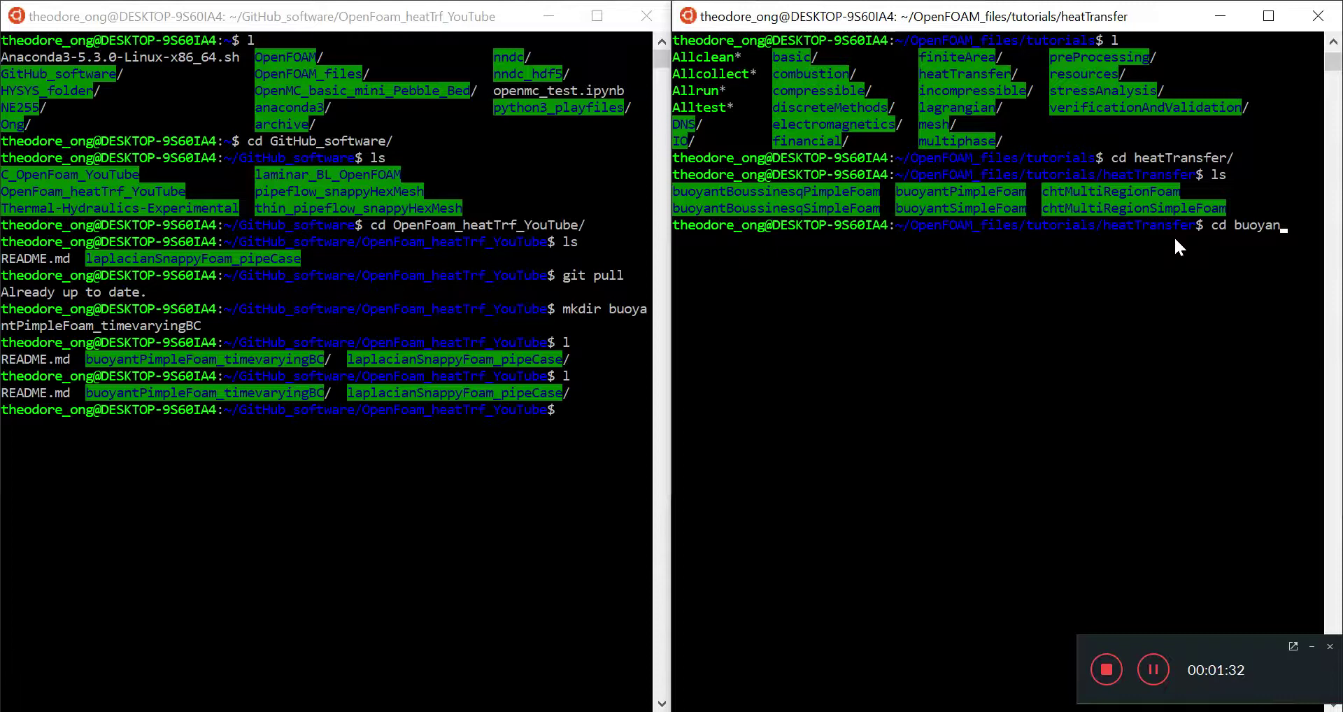
{"action": "type", "text": "ts"}
{"action": "key", "text": "BackSpace"}
{"action": "type", "text": "S"}
{"action": "key", "text": "Tab"}
{"action": "key", "text": "Return"}
{"action": "type", "text": "ls"}
{"action": "key", "text": "Return"}
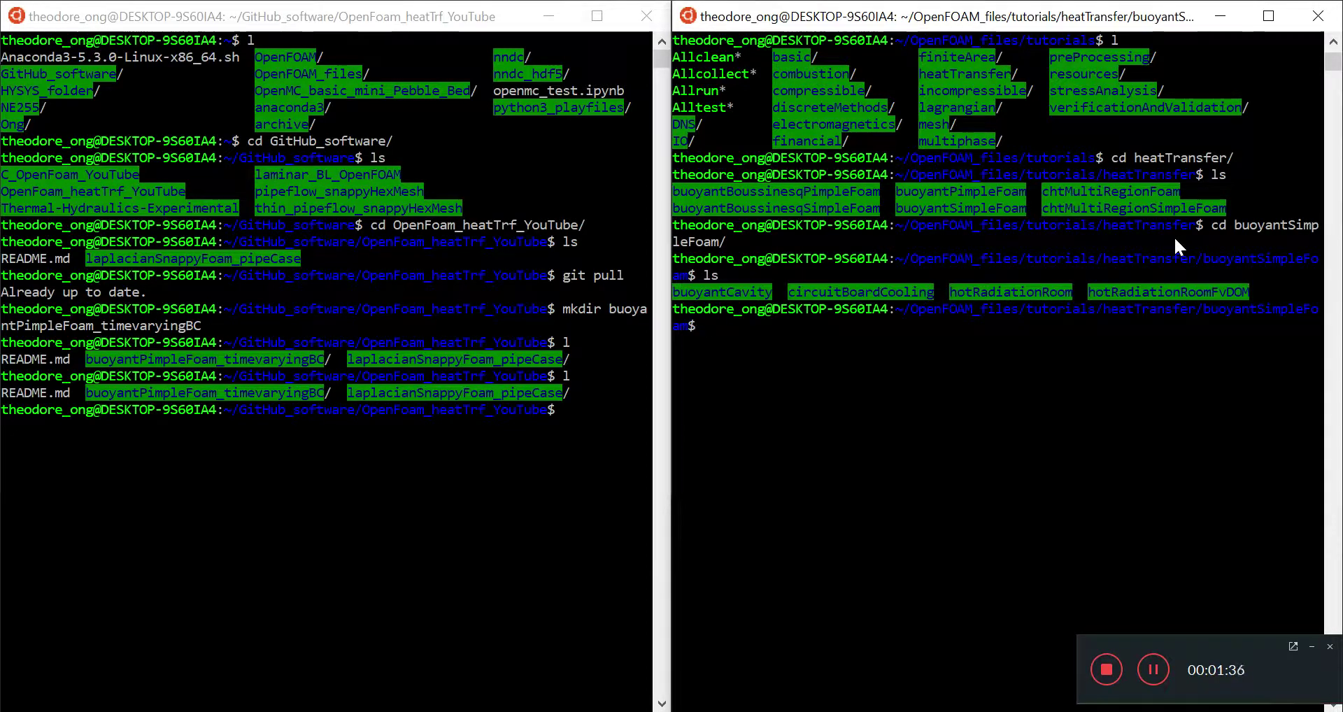
Enter the buoyantCavity case and list its contents (0, constant, system, validation, Allrun)
{"action": "type", "text": "cd b"}
{"action": "key", "text": "Tab"}
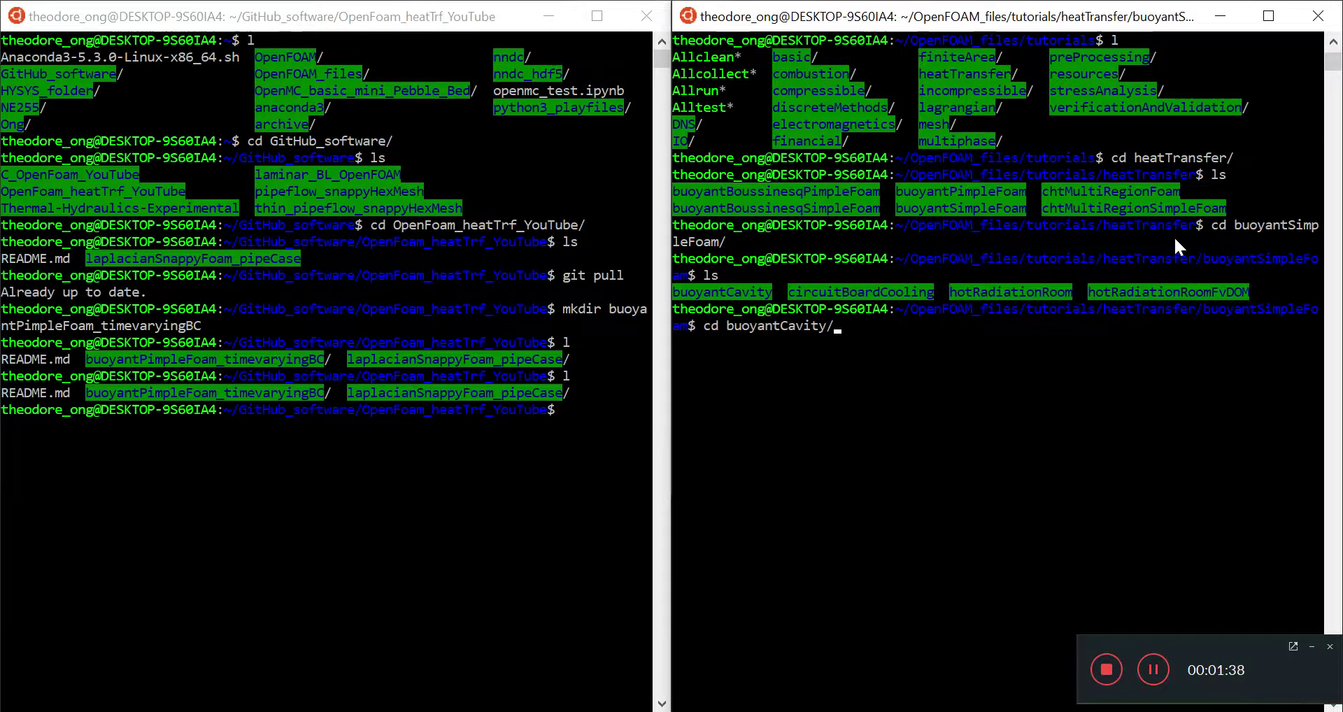
{"action": "key", "text": "Return"}
{"action": "type", "text": "l"}
{"action": "key", "text": "Return"}
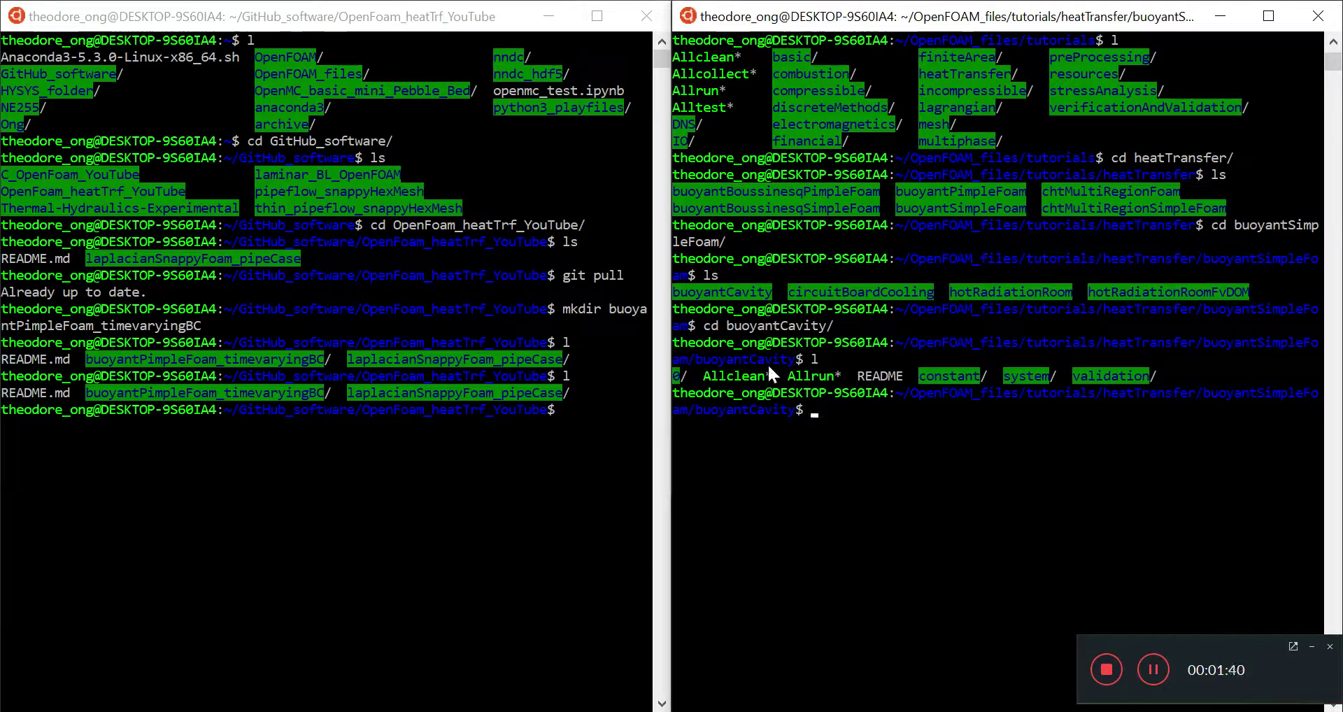
Clear the repository terminal screen
{"action": "left_click", "coordinate": [595, 420]}
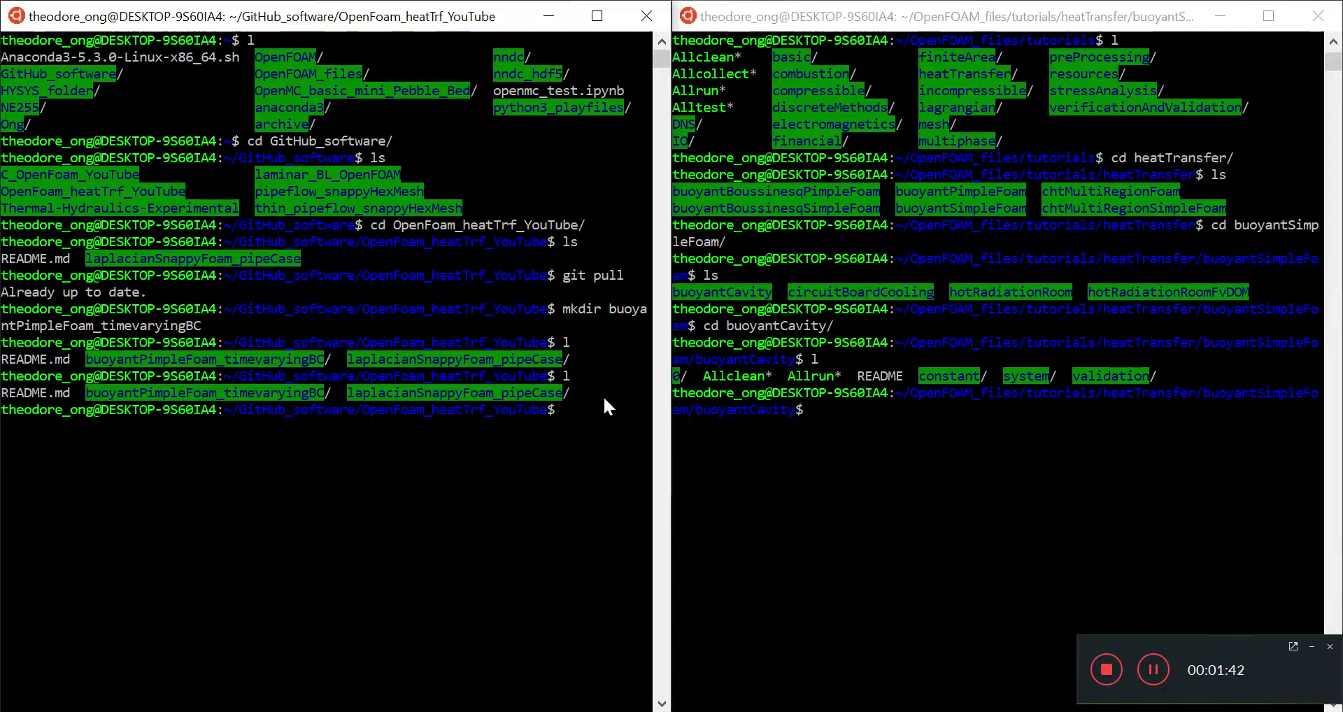
{"action": "type", "text": "clear"}
{"action": "key", "text": "BackSpace"}
{"action": "key", "text": "BackSpace"}
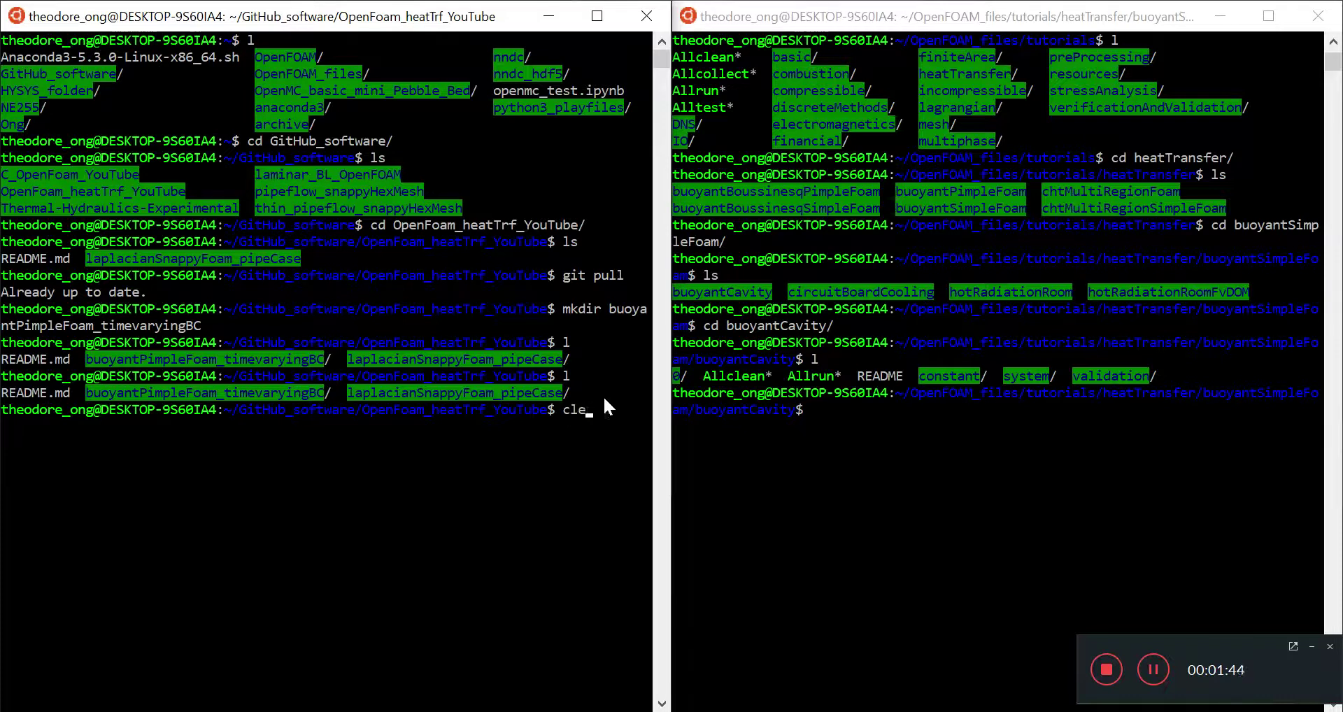
{"action": "type", "text": "clean"}
{"action": "key", "text": "Return"}
{"action": "key", "text": "ctrl+c"}
{"action": "type", "text": "clear"}
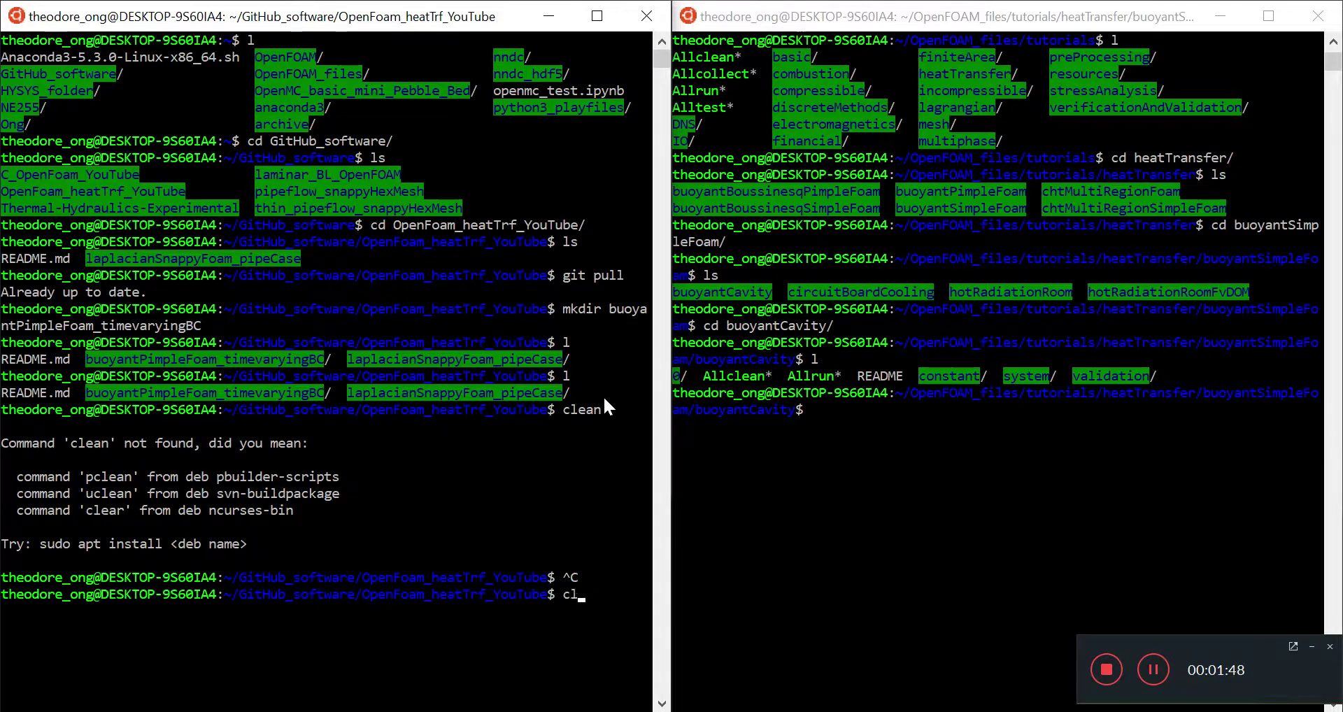
{"action": "key", "text": "Return"}
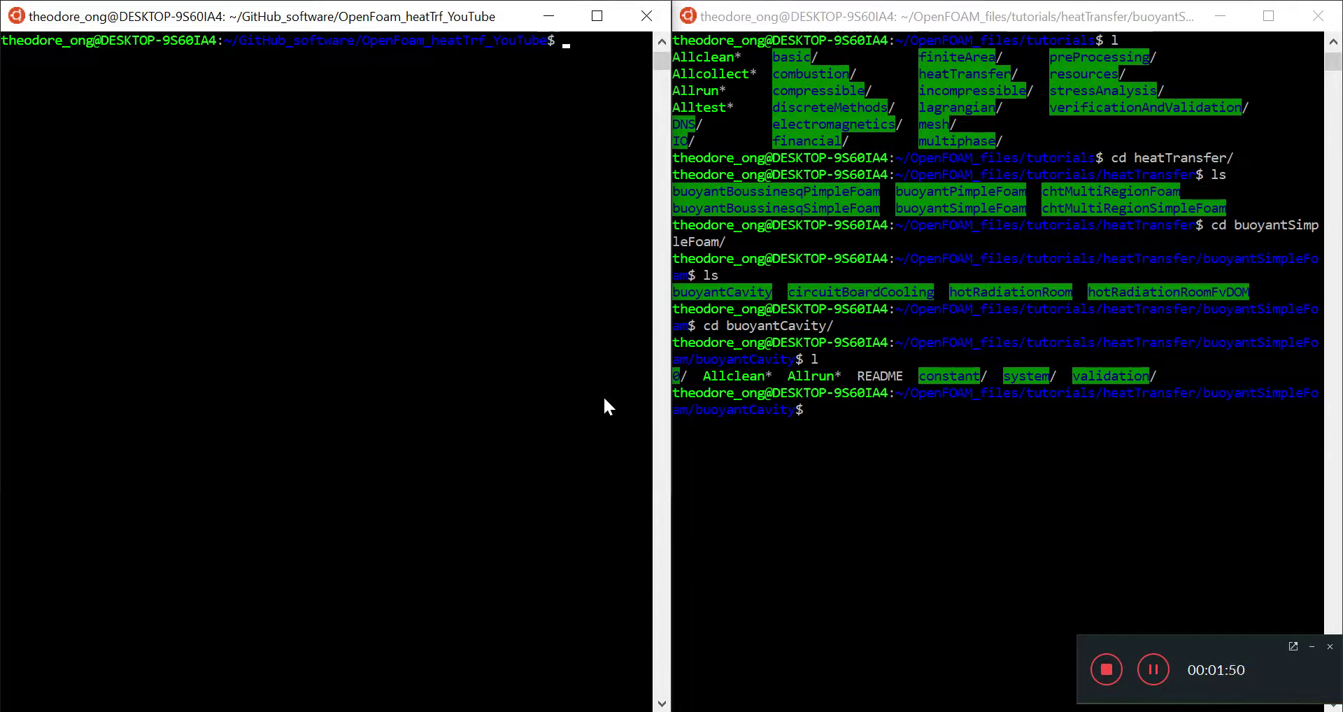
Copy the buoyantCavity folder path from the tutorials terminal
{"action": "left_click", "coordinate": [789, 412]}
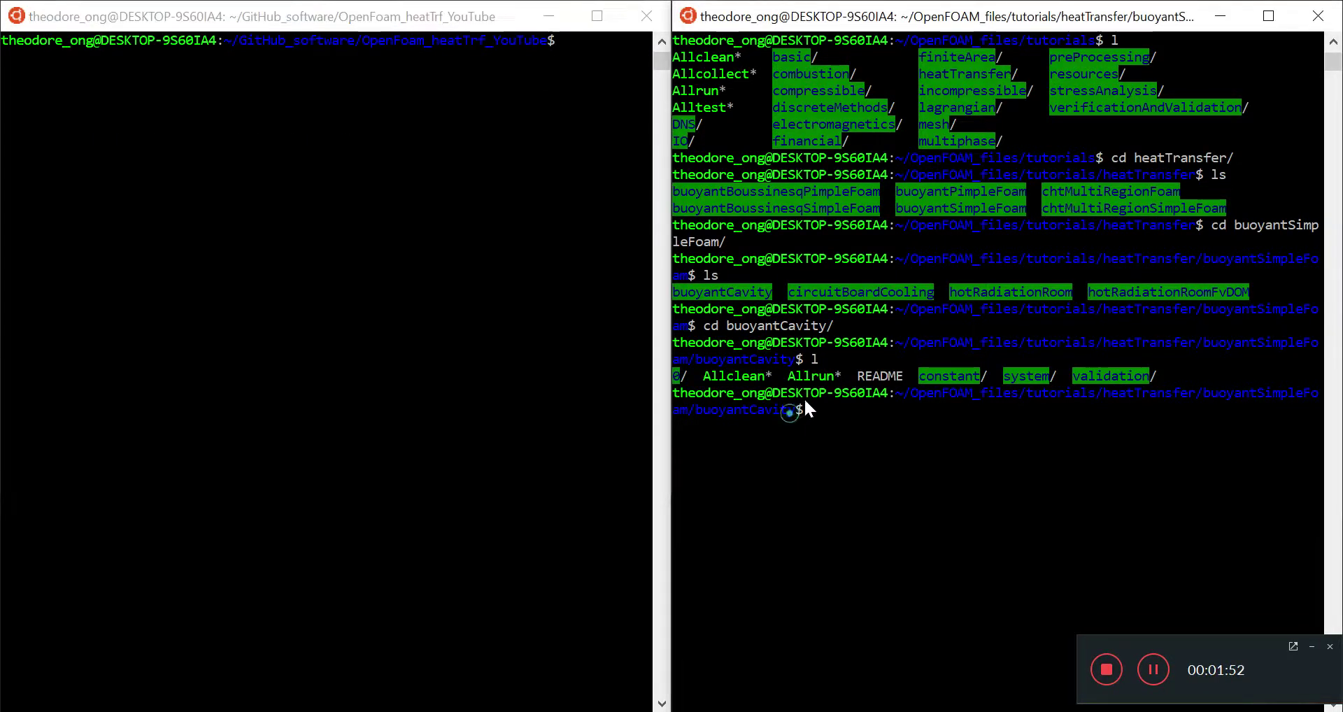
{"action": "left_click", "coordinate": [790, 413]}
{"action": "left_click_drag", "start_coordinate": [791, 414], "coordinate": [902, 398]}
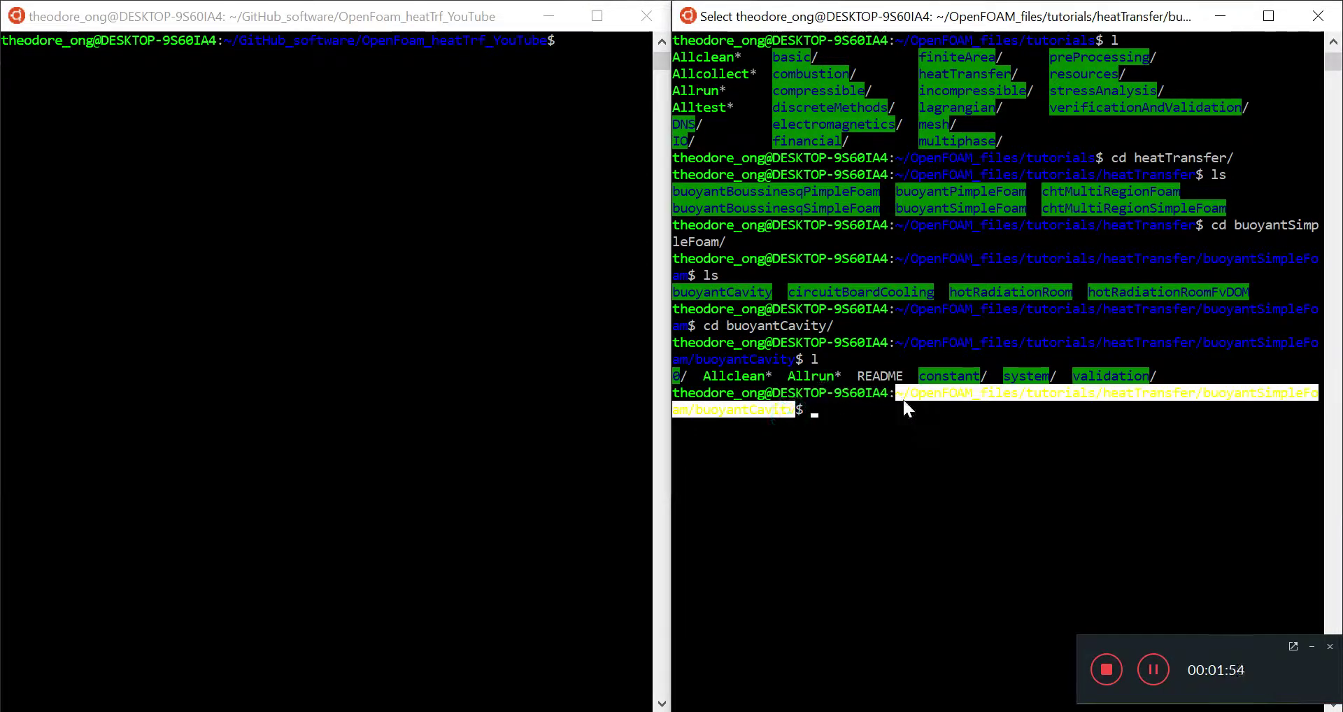
{"action": "right_click", "coordinate": [900, 398]}
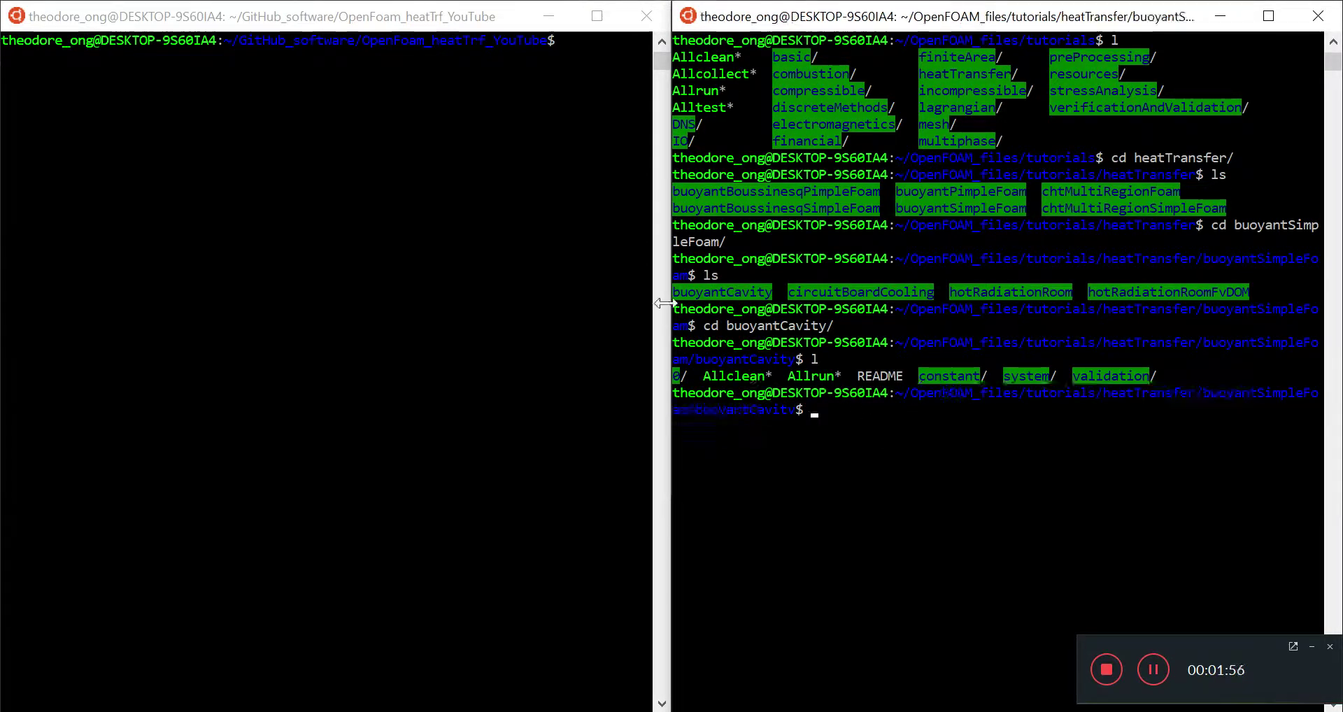
In the repository terminal, enter buoyantPimpleFoam_timevaryingBC and list its contents
{"action": "left_click", "coordinate": [628, 229]}
{"action": "type", "text": "l"}
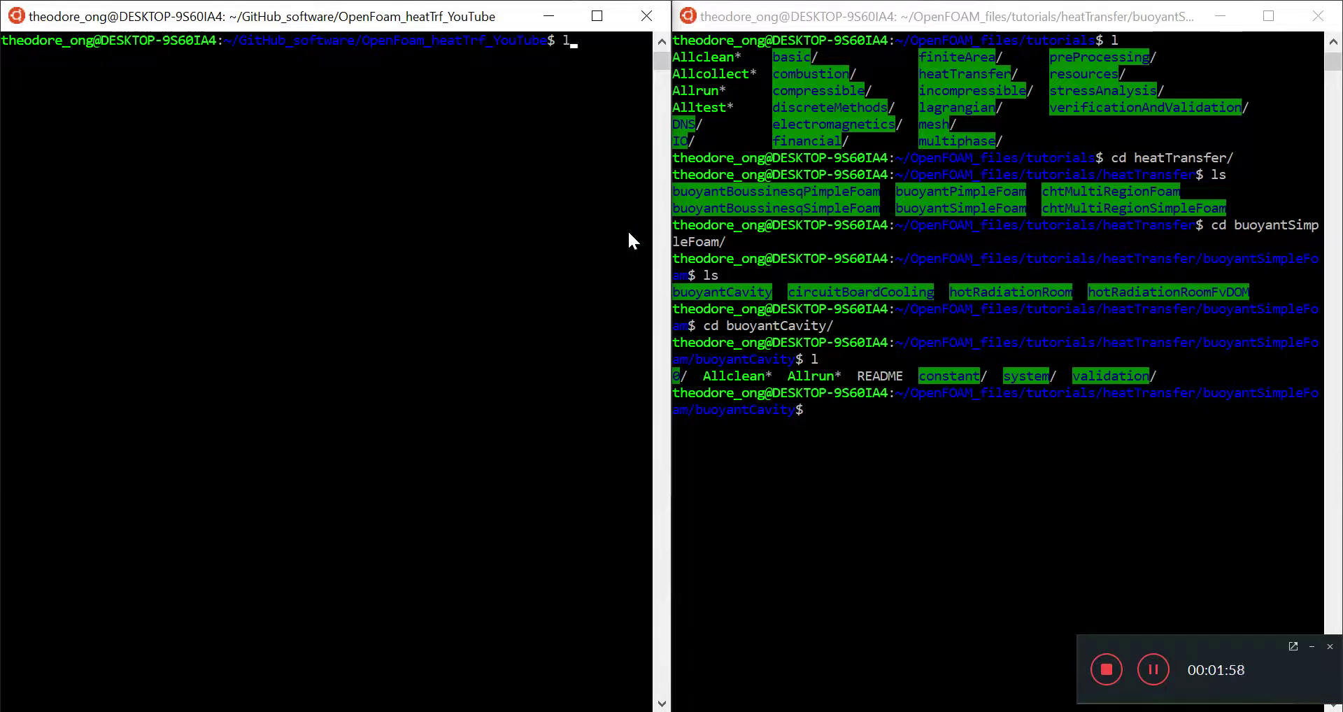
{"action": "key", "text": "Return"}
{"action": "type", "text": "cd b"}
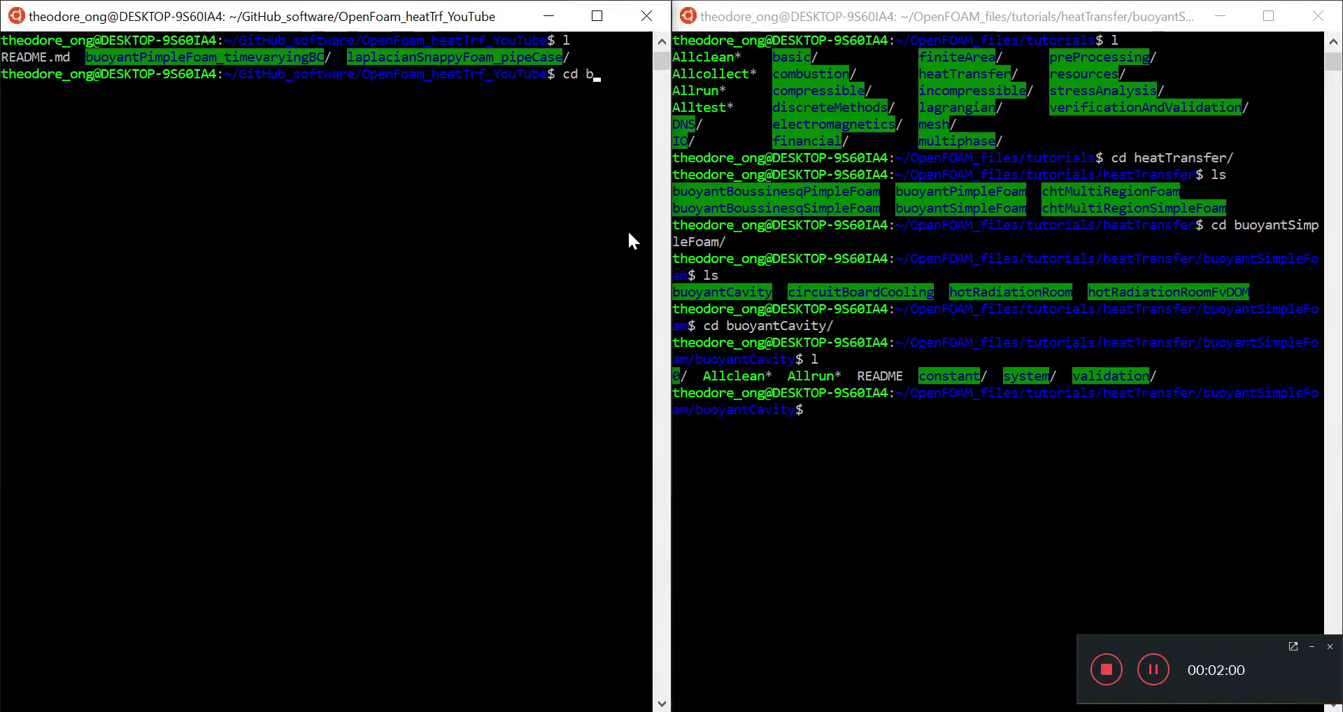
{"action": "key", "text": "Tab"}
{"action": "key", "text": "Return"}
{"action": "type", "text": "ls"}
{"action": "key", "text": "Return"}
Copy the buoyantCavity case into this folder with cp -ar and confirm it
{"action": "type", "text": "cp -ar"}
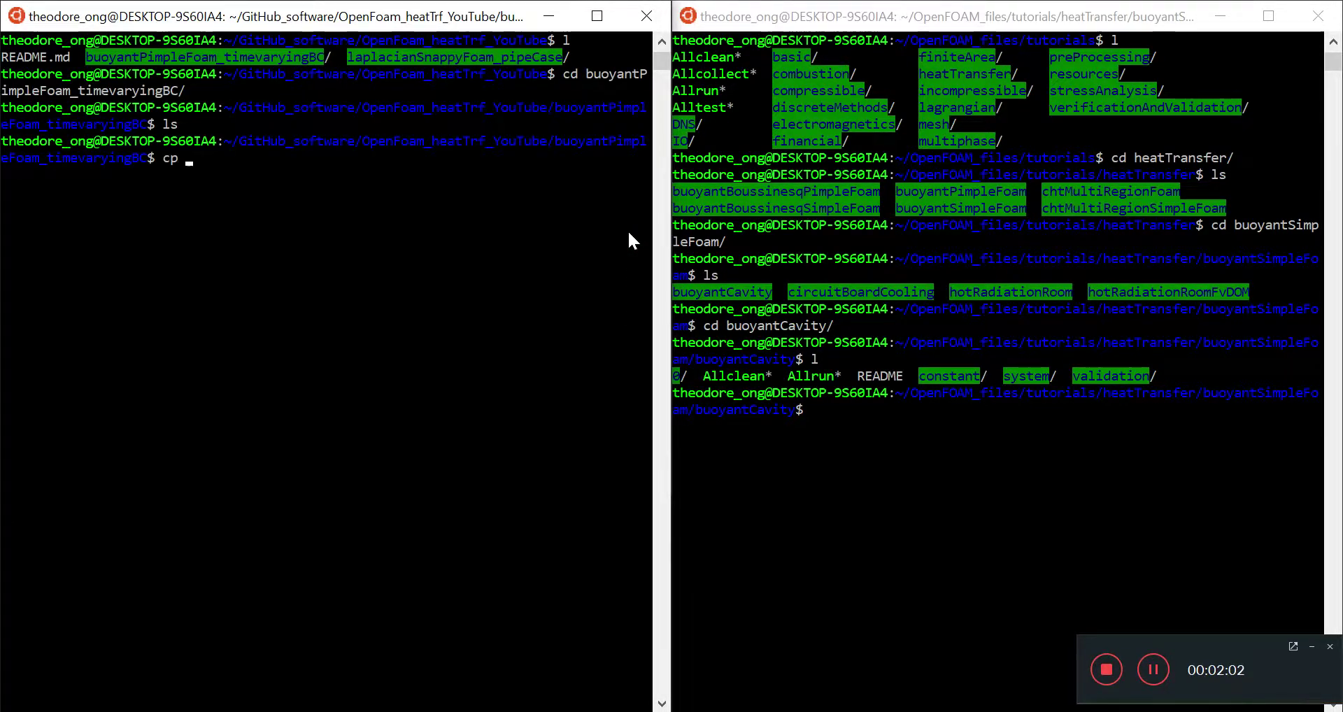
{"action": "right_click", "coordinate": [627, 229]}
{"action": "type", "text": "."}
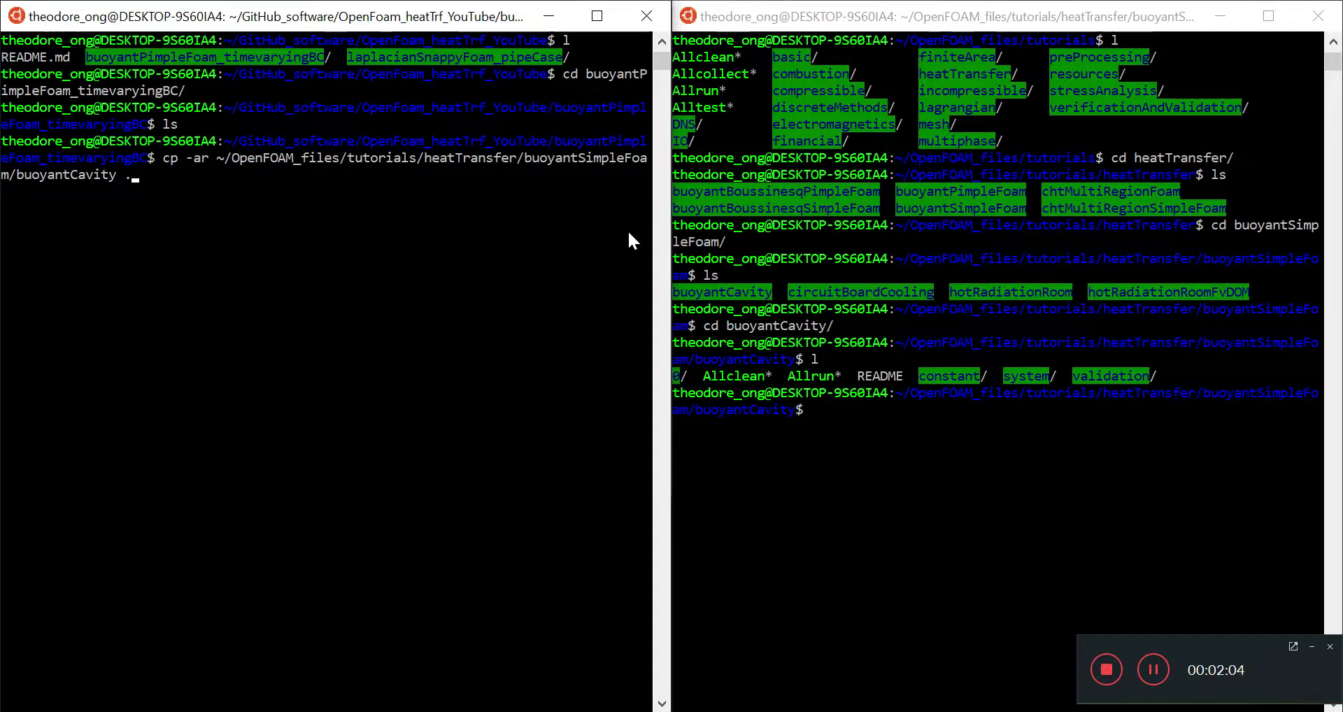
{"action": "key", "text": "Return"}
{"action": "type", "text": "l"}
{"action": "key", "text": "Return"}
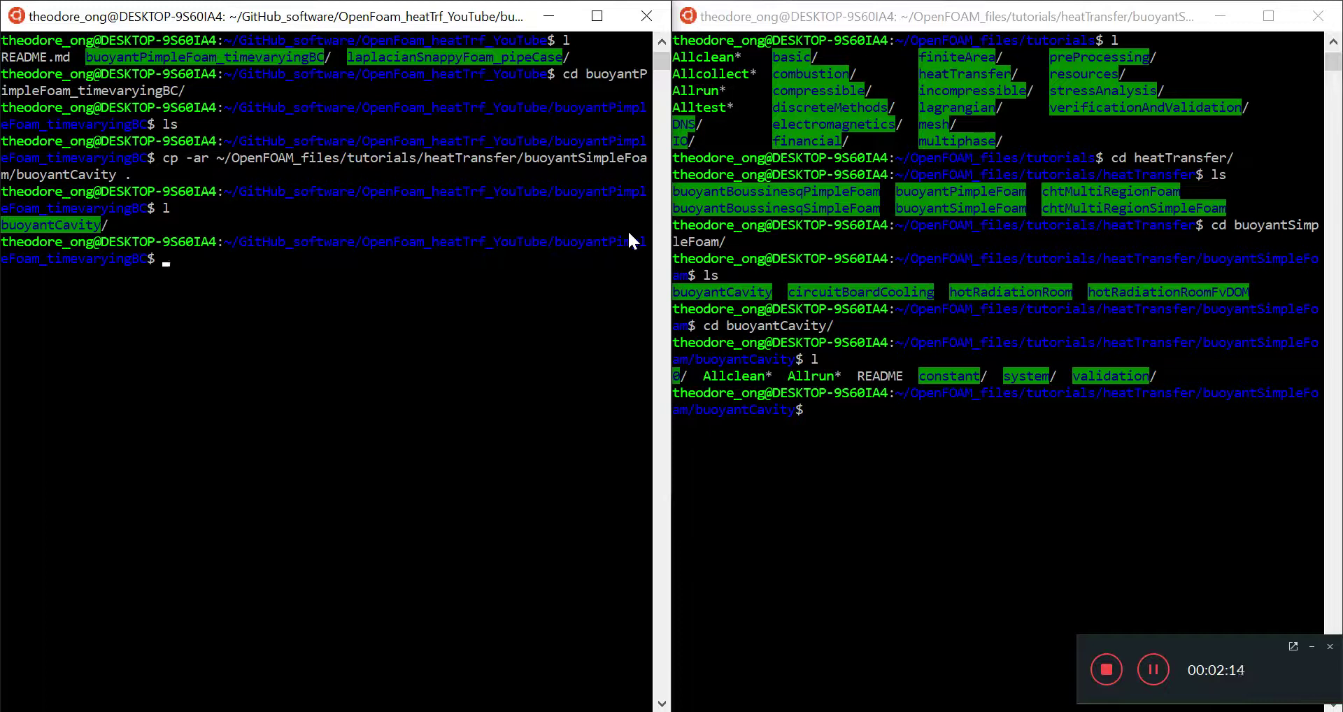
Duplicate buoyantCavity as timevaryingCavityFoam and list the folder
{"action": "type", "text": "cp -ar buoyantCavity/ ./"}
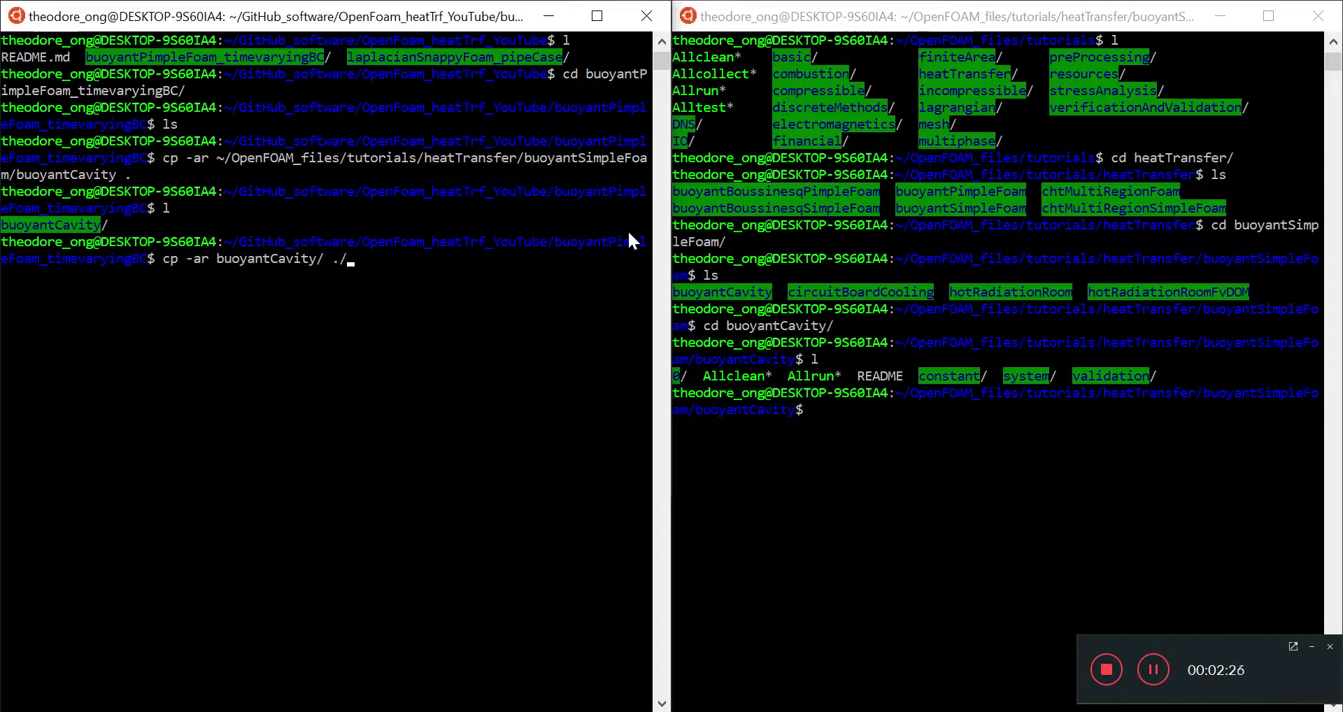
{"action": "type", "text": "time"}
{"action": "key", "text": "BackSpace"}
{"action": "key", "text": "BackSpace"}
{"action": "key", "text": "BackSpace"}
{"action": "key", "text": "BackSpace"}
{"action": "type", "text": "timevaryingCavityFoam"}
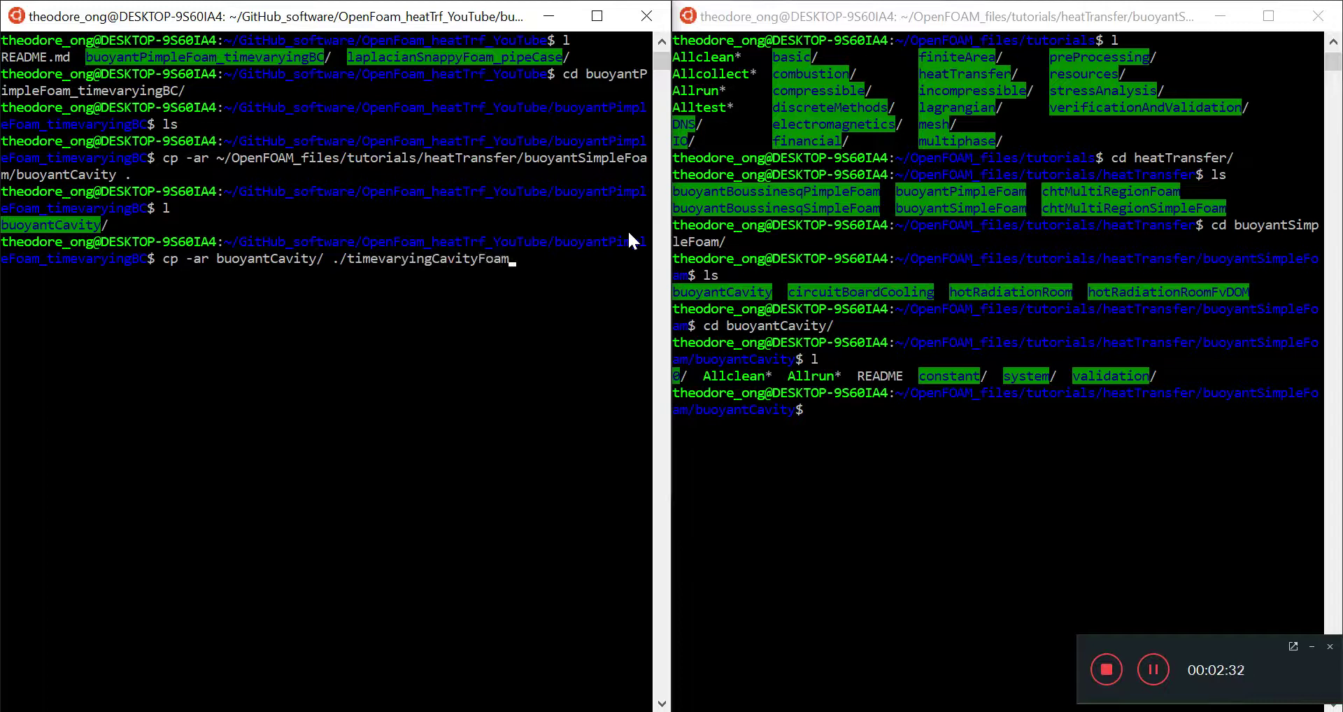
{"action": "key", "text": "Return"}
{"action": "type", "text": "l"}
{"action": "key", "text": "Return"}
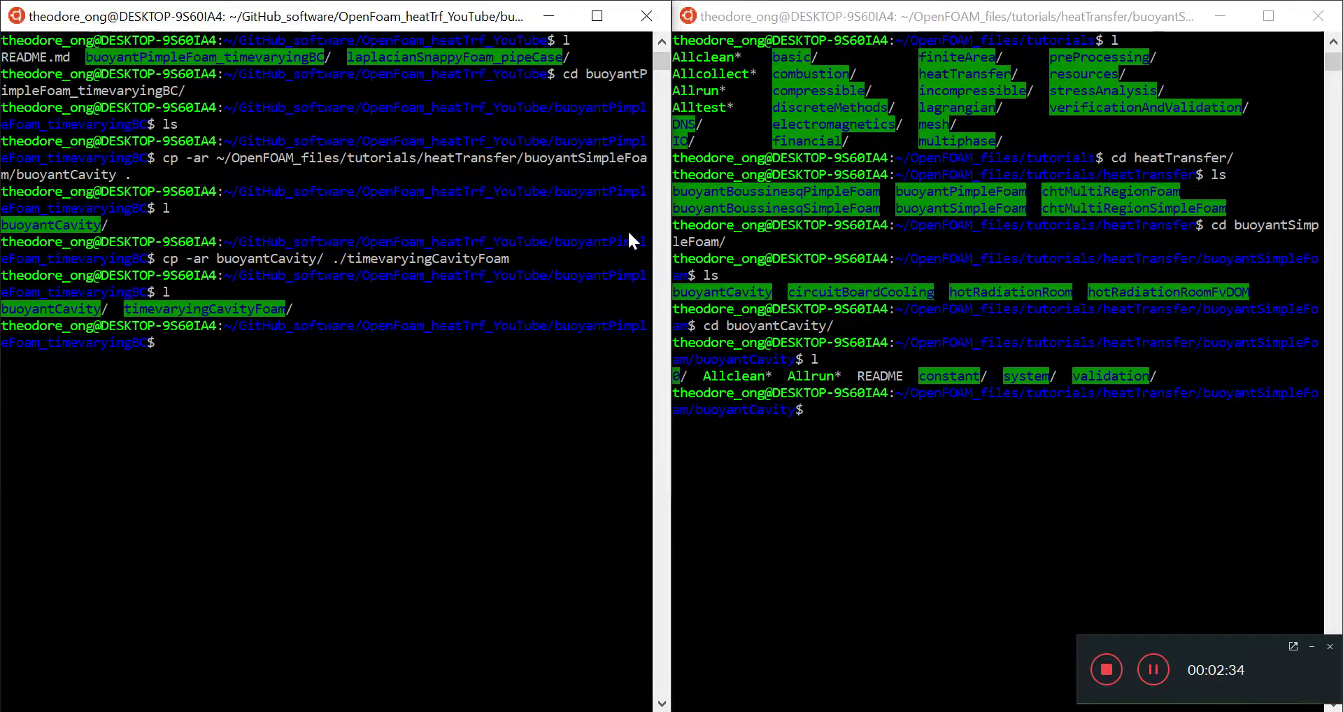
Check timevaryingCavityFoam's contents, return to the case folder, and clear the screen
{"action": "type", "text": "cd t"}
{"action": "key", "text": "Tab"}
{"action": "key", "text": "Return"}
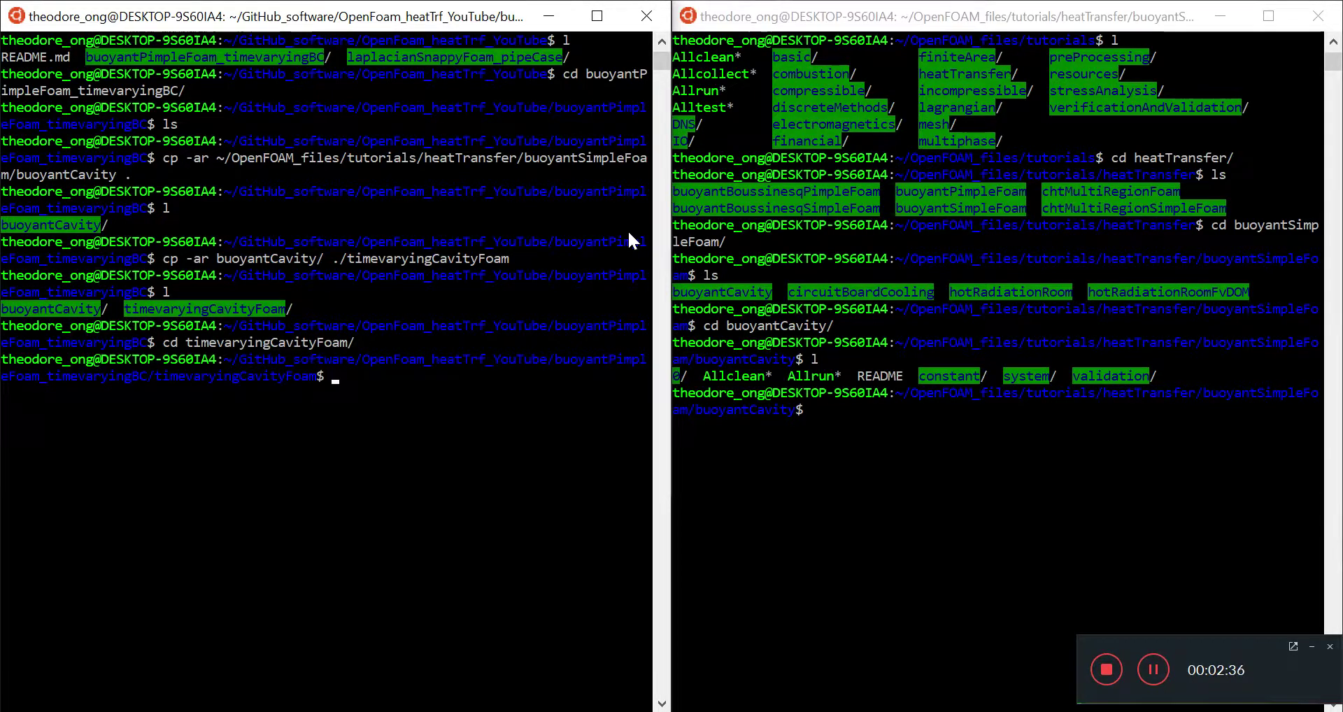
{"action": "type", "text": "l"}
{"action": "key", "text": "Return"}
{"action": "type", "text": "cd .."}
{"action": "key", "text": "Return"}
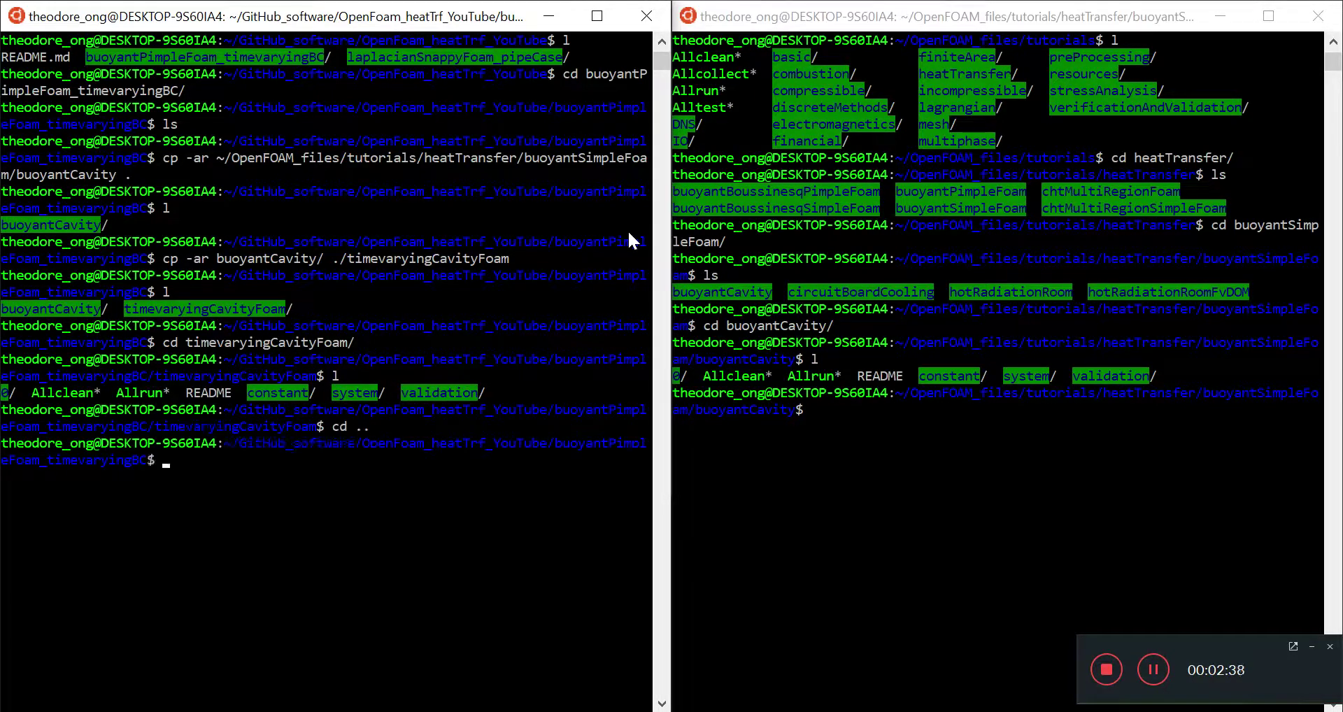
{"action": "type", "text": "ls"}
{"action": "key", "text": "Return"}
{"action": "type", "text": "clear"}
{"action": "key", "text": "Return"}
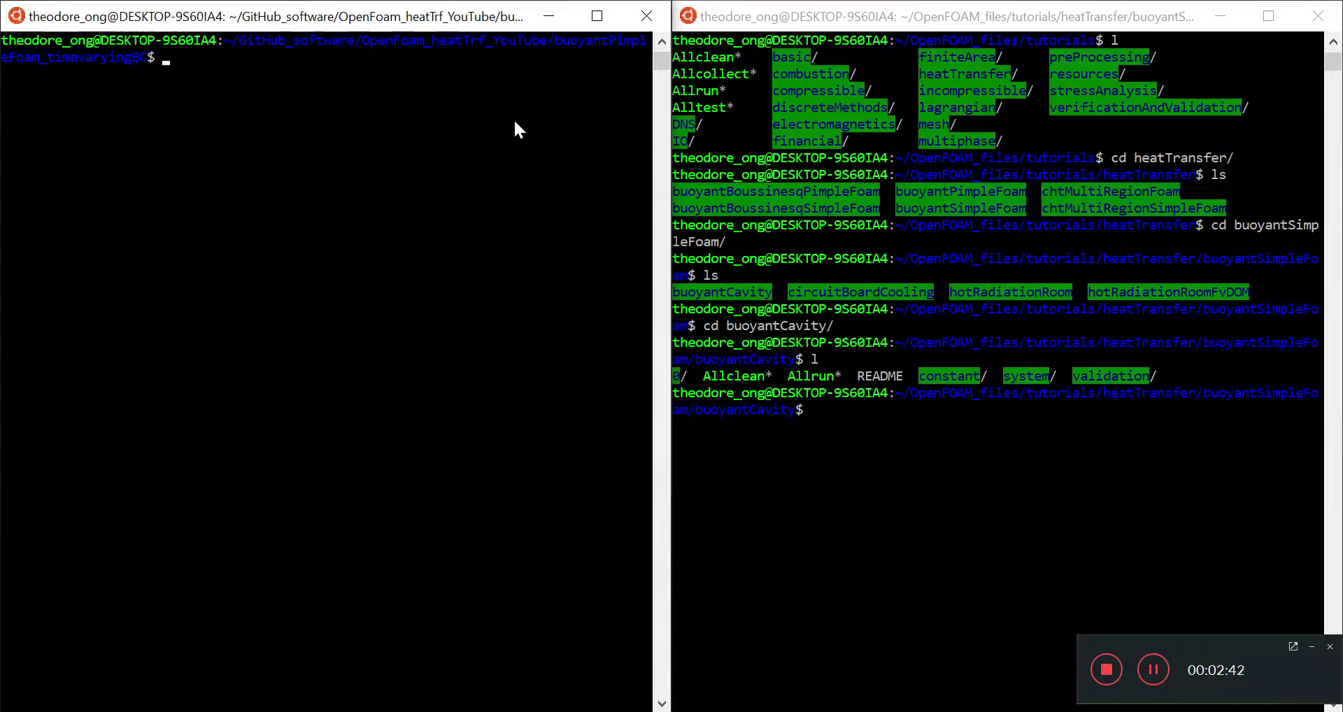
Move the tutorials terminal up two levels to the heatTransfer folder
{"action": "type", "text": "l"}
{"action": "key", "text": "Return"}
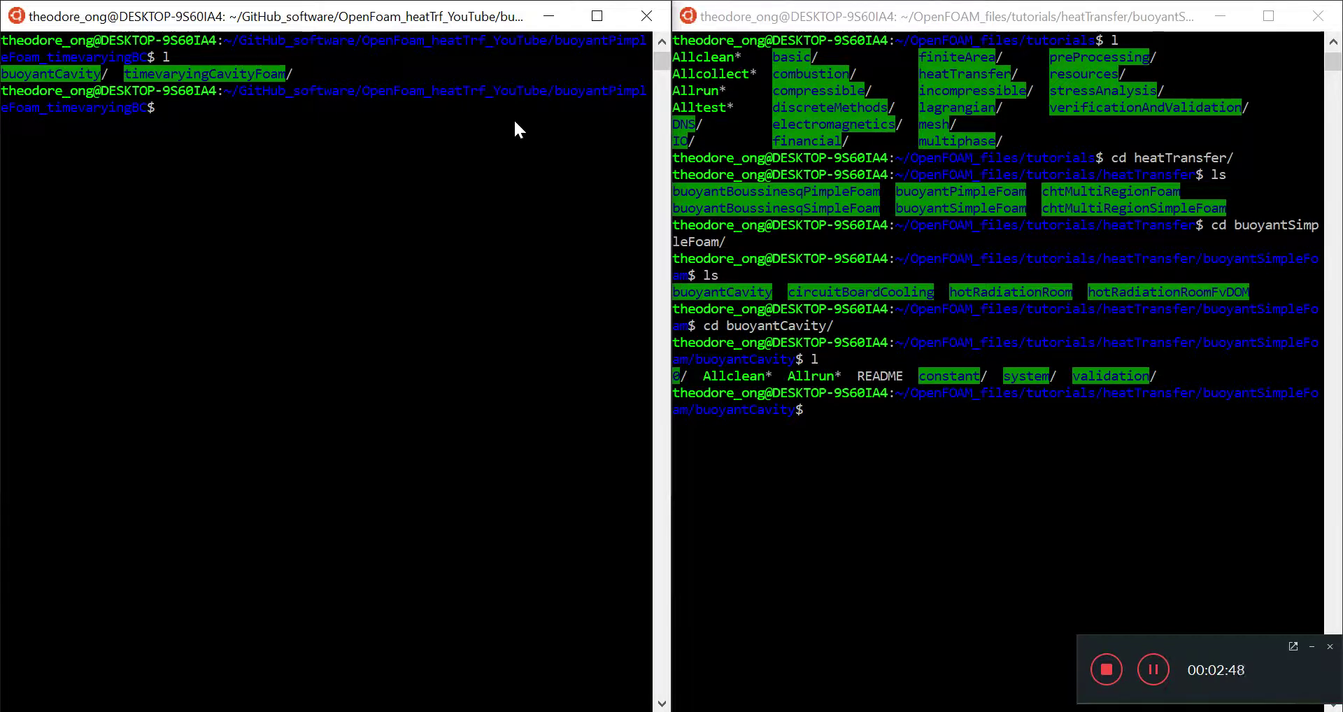
{"action": "left_click", "coordinate": [1149, 440]}
{"action": "type", "text": "cd .."}
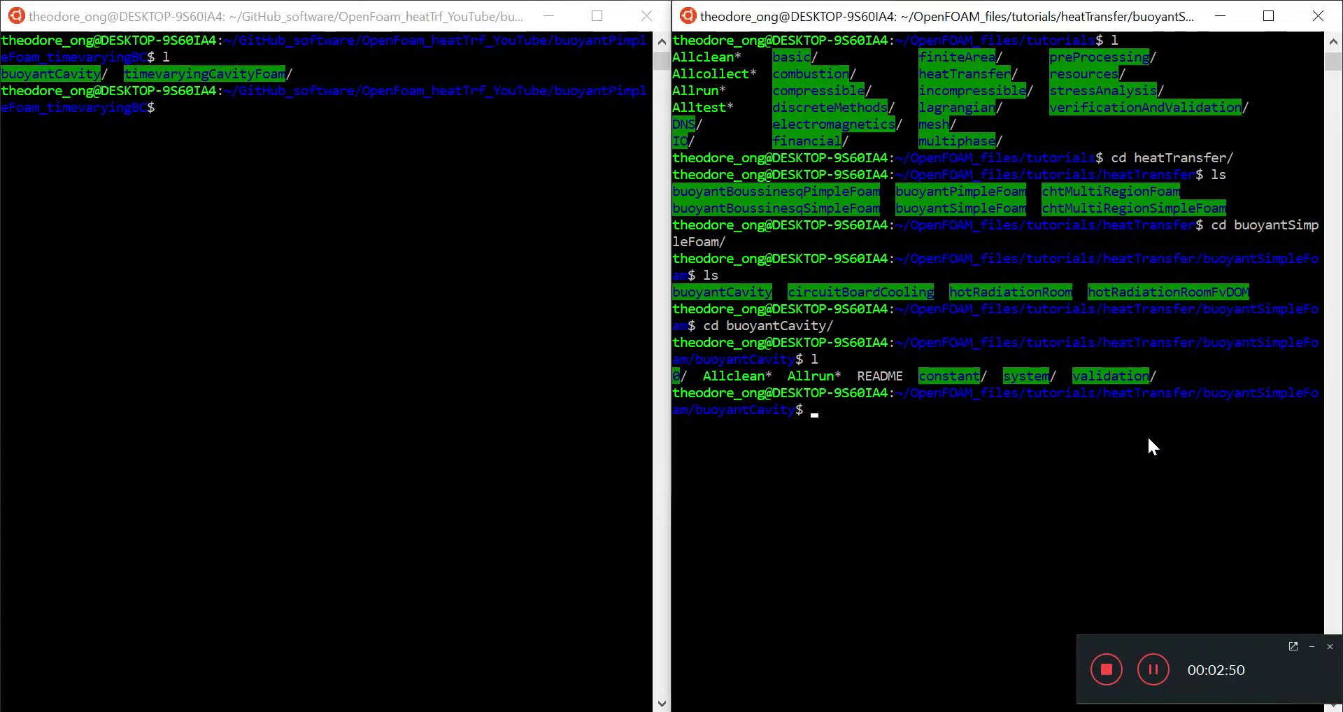
{"action": "key", "text": "Return"}
{"action": "type", "text": "ls"}
{"action": "key", "text": "Return"}
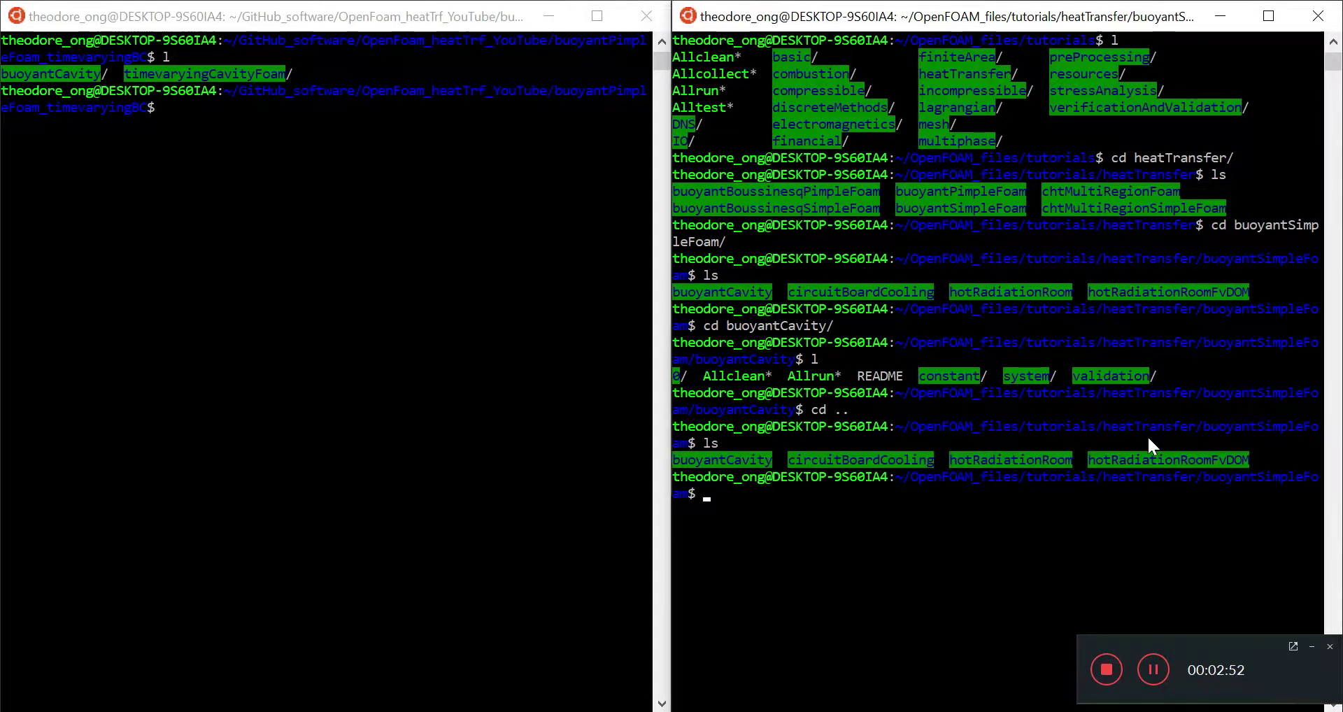
{"action": "type", "text": "cd .."}
{"action": "key", "text": "Return"}
Clear the screen, enter buoyantPimpleFoam, and list its tutorials
{"action": "type", "text": "lc"}
{"action": "key", "text": "BackSpace"}
{"action": "key", "text": "BackSpace"}
{"action": "type", "text": "clear"}
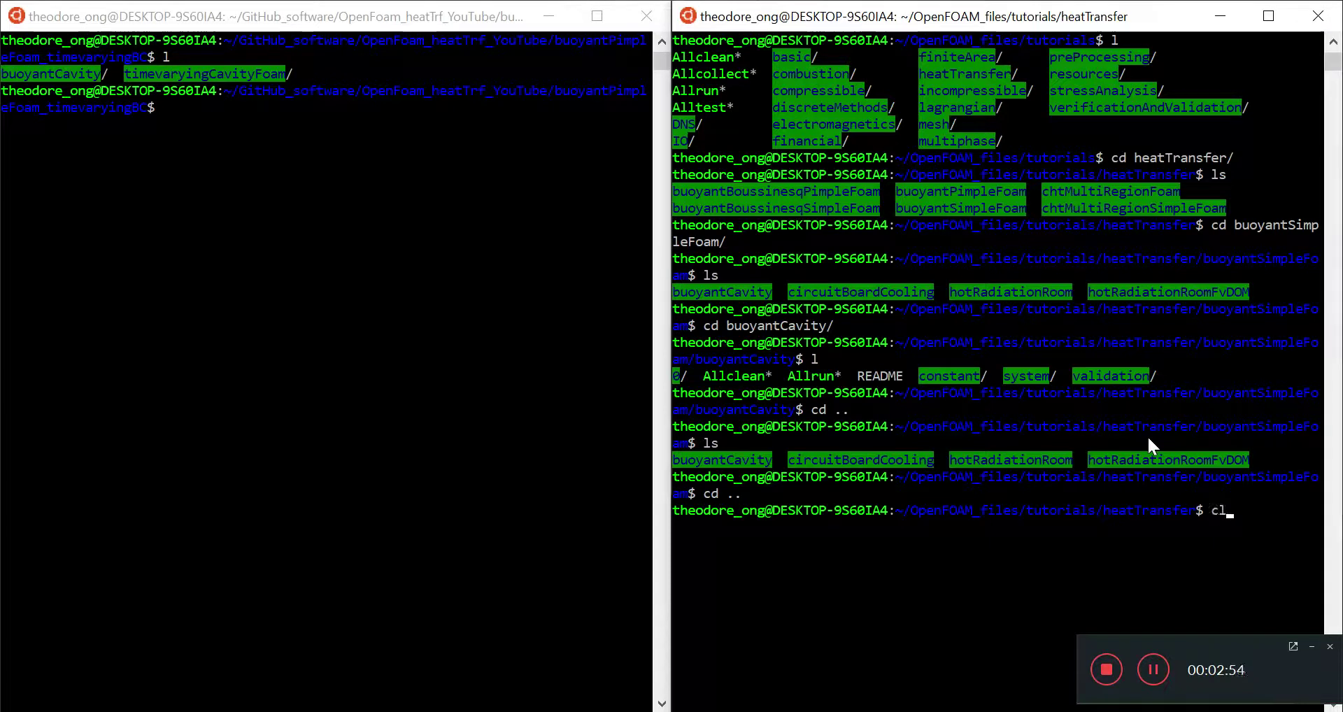
{"action": "key", "text": "Return"}
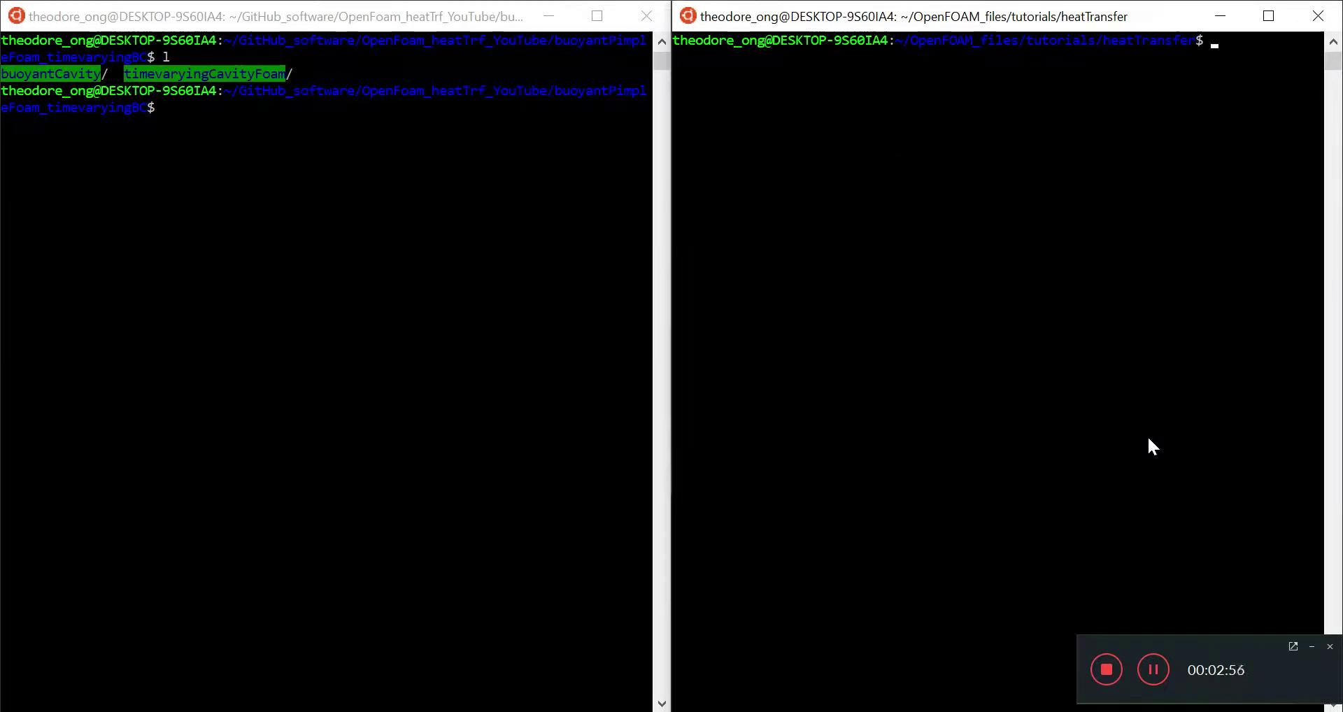
{"action": "type", "text": "cd bou"}
{"action": "key", "text": "BackSpace"}
{"action": "key", "text": "BackSpace"}
{"action": "type", "text": "uoyantP"}
{"action": "key", "text": "Tab"}
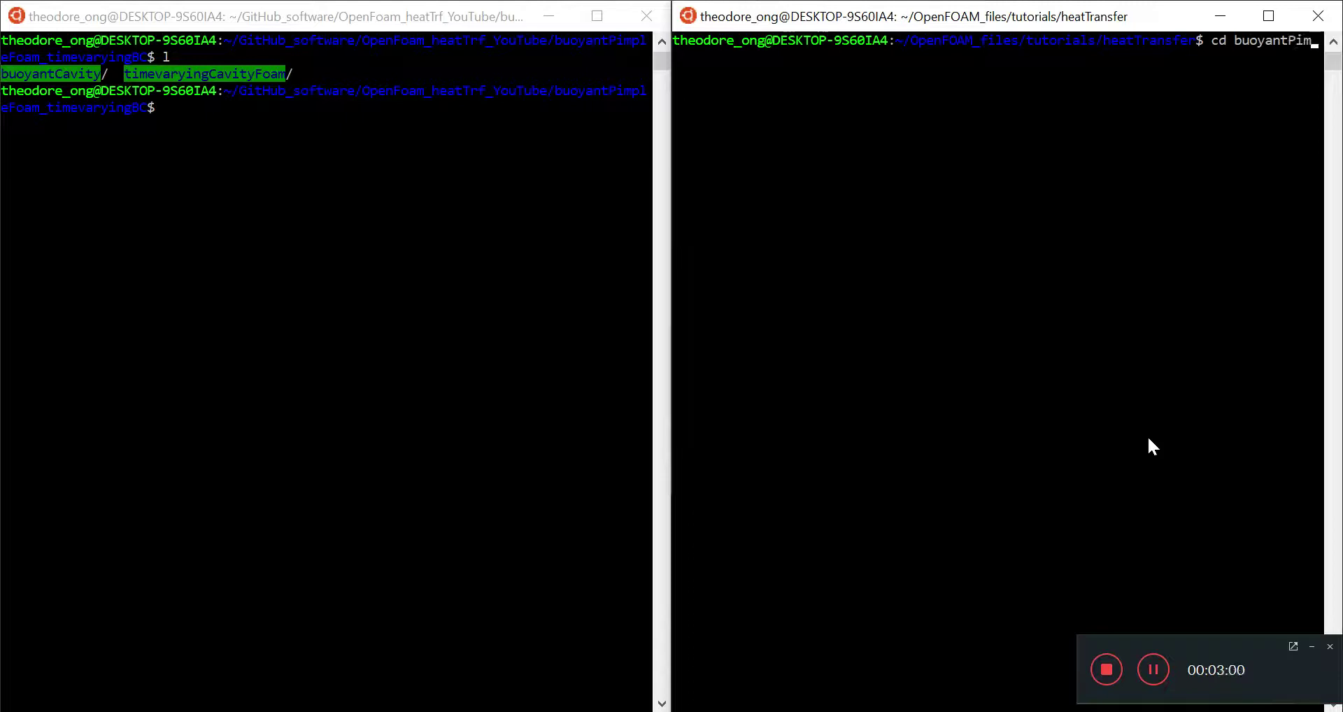
{"action": "key", "text": "Return"}
{"action": "type", "text": "ls"}
{"action": "key", "text": "Return"}
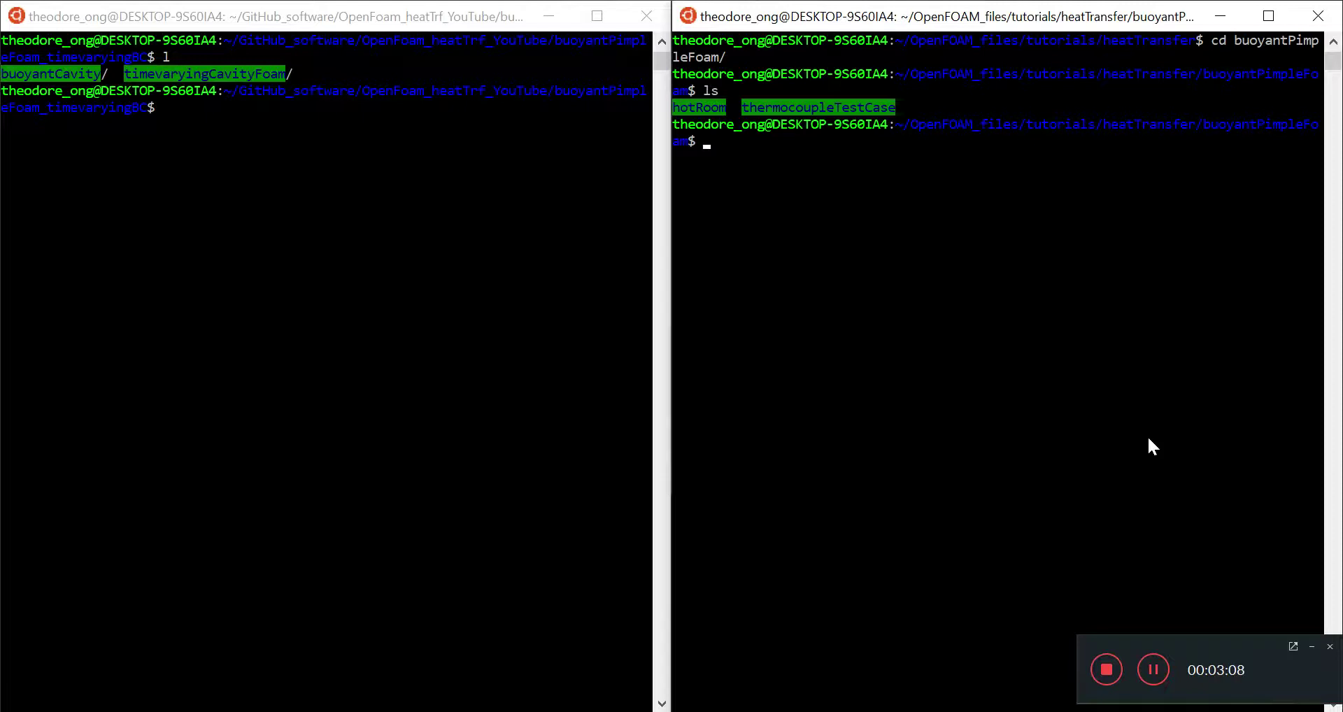
Enter thermocoupleTestCase and select its folder path
{"action": "type", "text": "cd t"}
{"action": "key", "text": "Tab"}
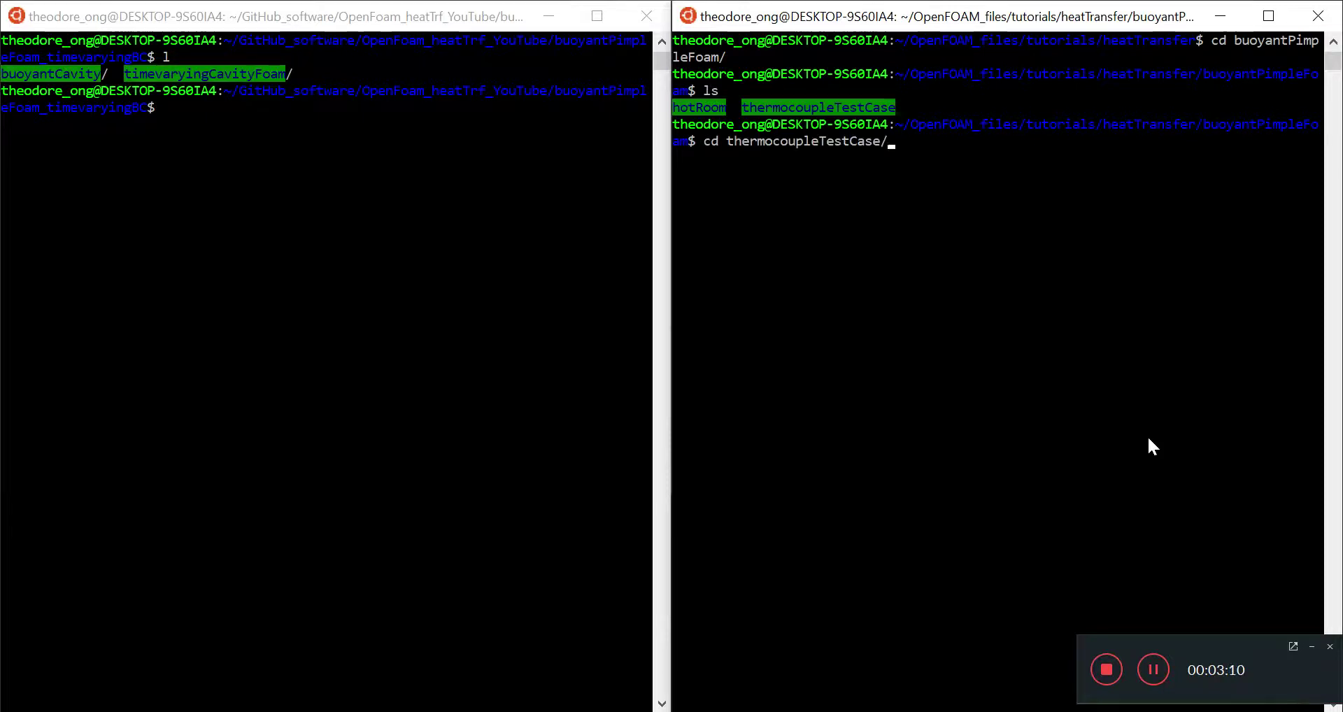
{"action": "key", "text": "Return"}
{"action": "left_click_drag", "start_coordinate": [839, 178], "coordinate": [901, 159]}
Copy the thermocoupleTestCase path into 'cp -ar <path> .' in the repo case folder and verify
{"action": "right_click", "coordinate": [900, 159]}
{"action": "left_click", "coordinate": [442, 138]}
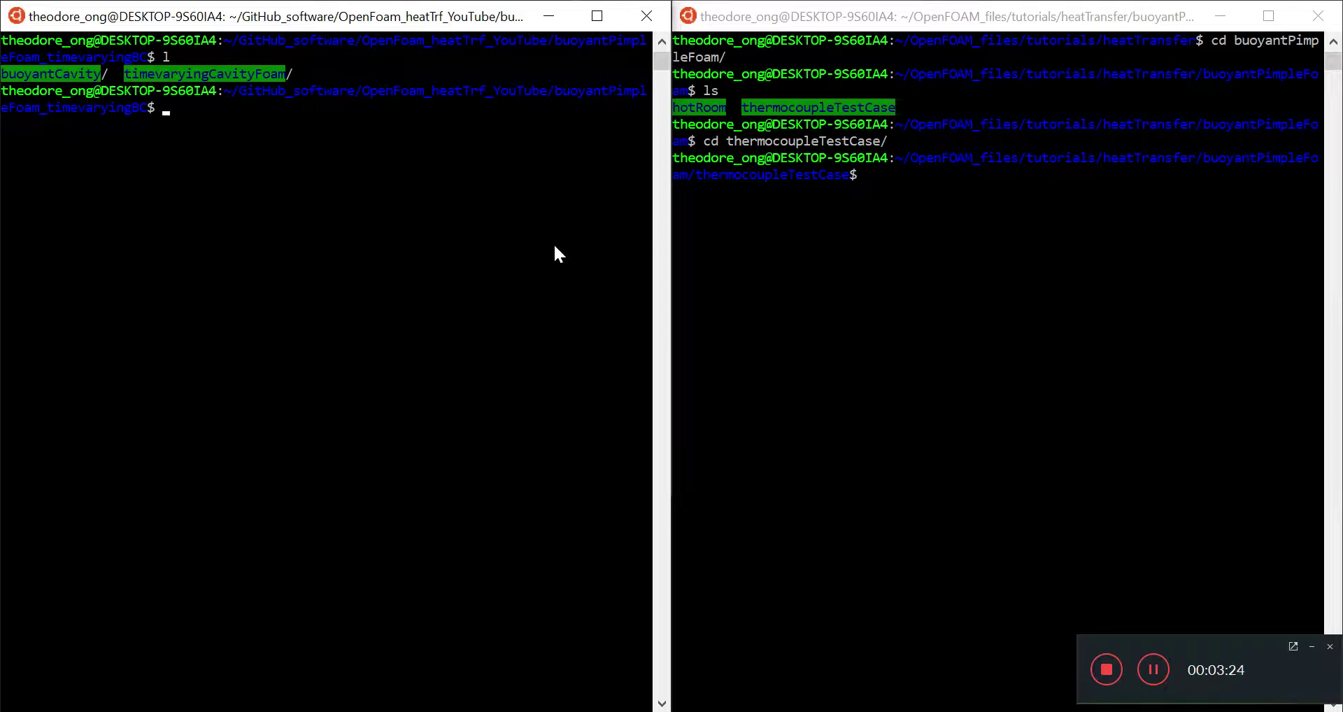
{"action": "type", "text": "cp -ar"}
{"action": "right_click", "coordinate": [553, 242]}
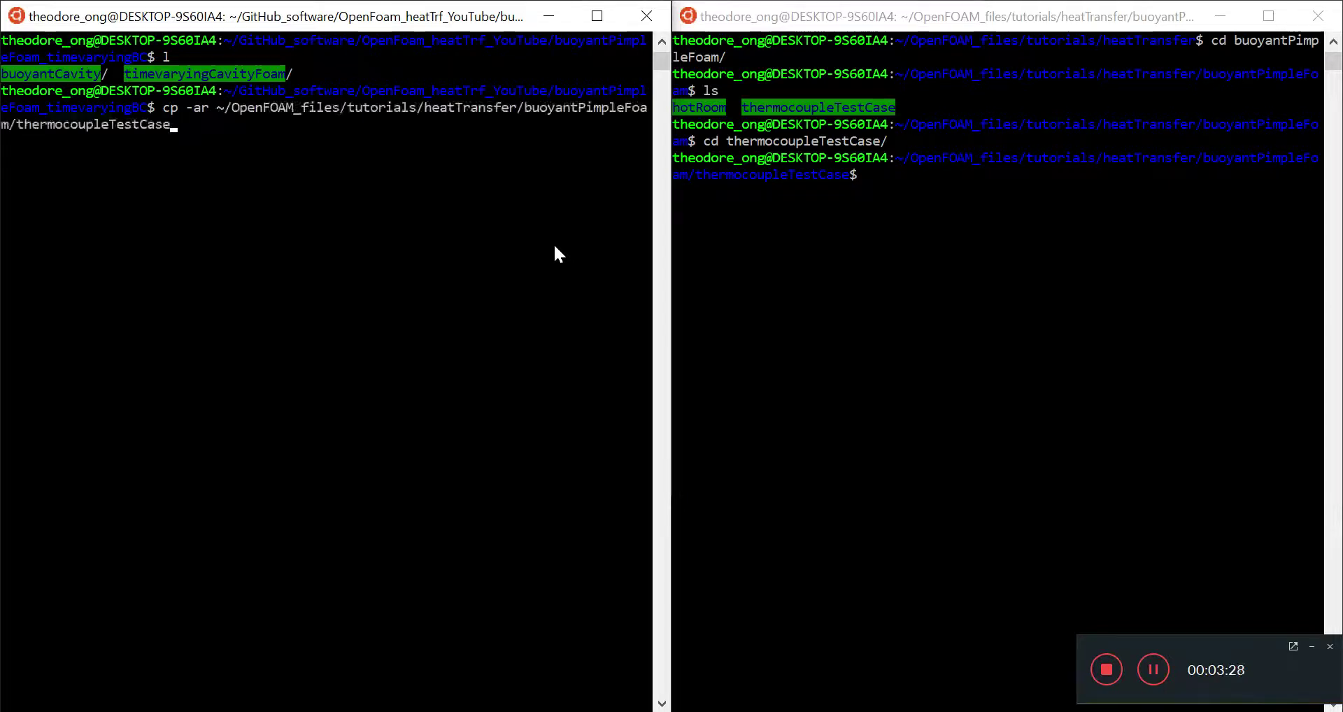
{"action": "type", "text": "."}
{"action": "key", "text": "Return"}
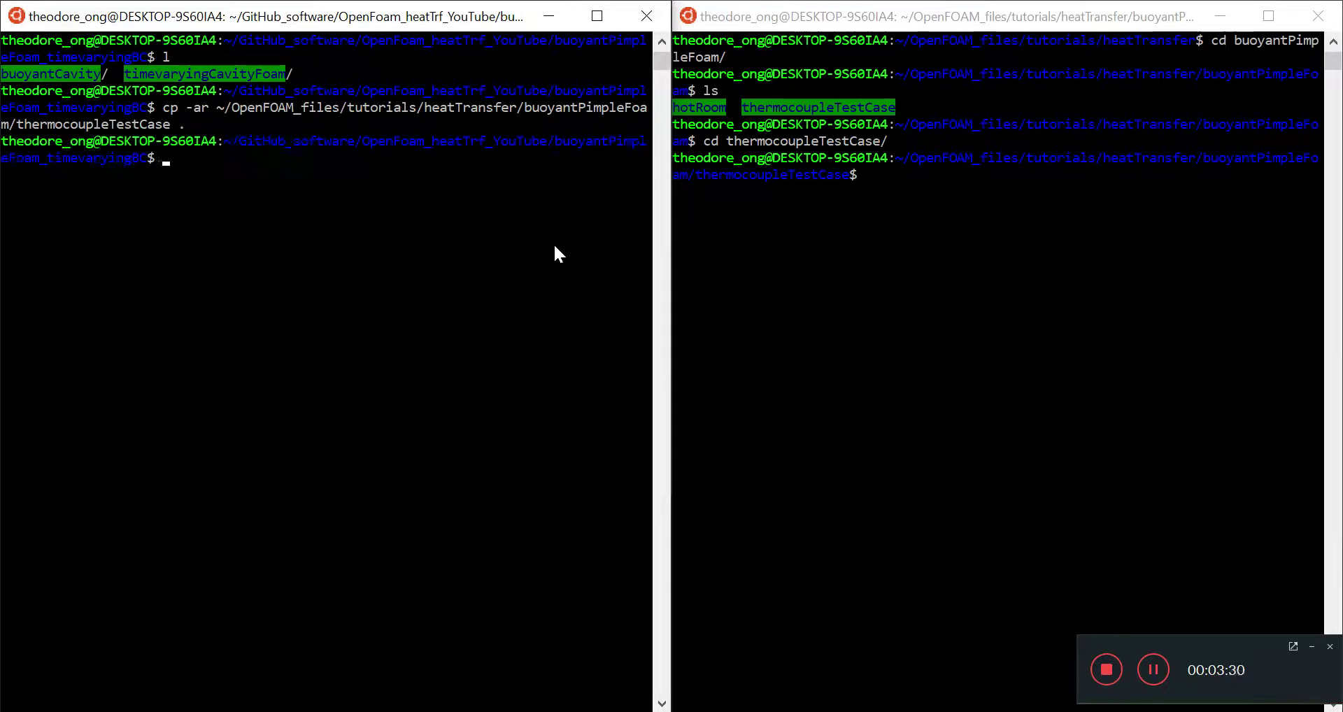
{"action": "type", "text": "l"}
{"action": "key", "text": "Return"}
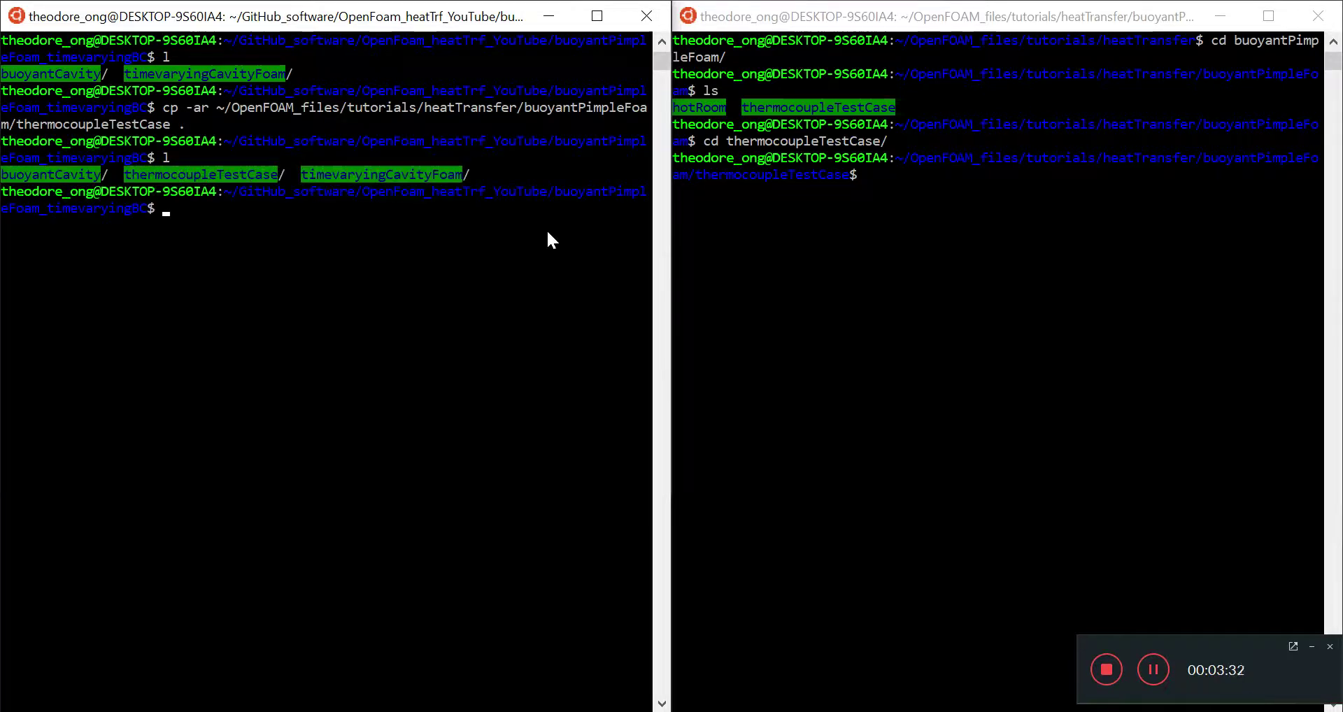
{"action": "left_click", "coordinate": [1035, 209]}
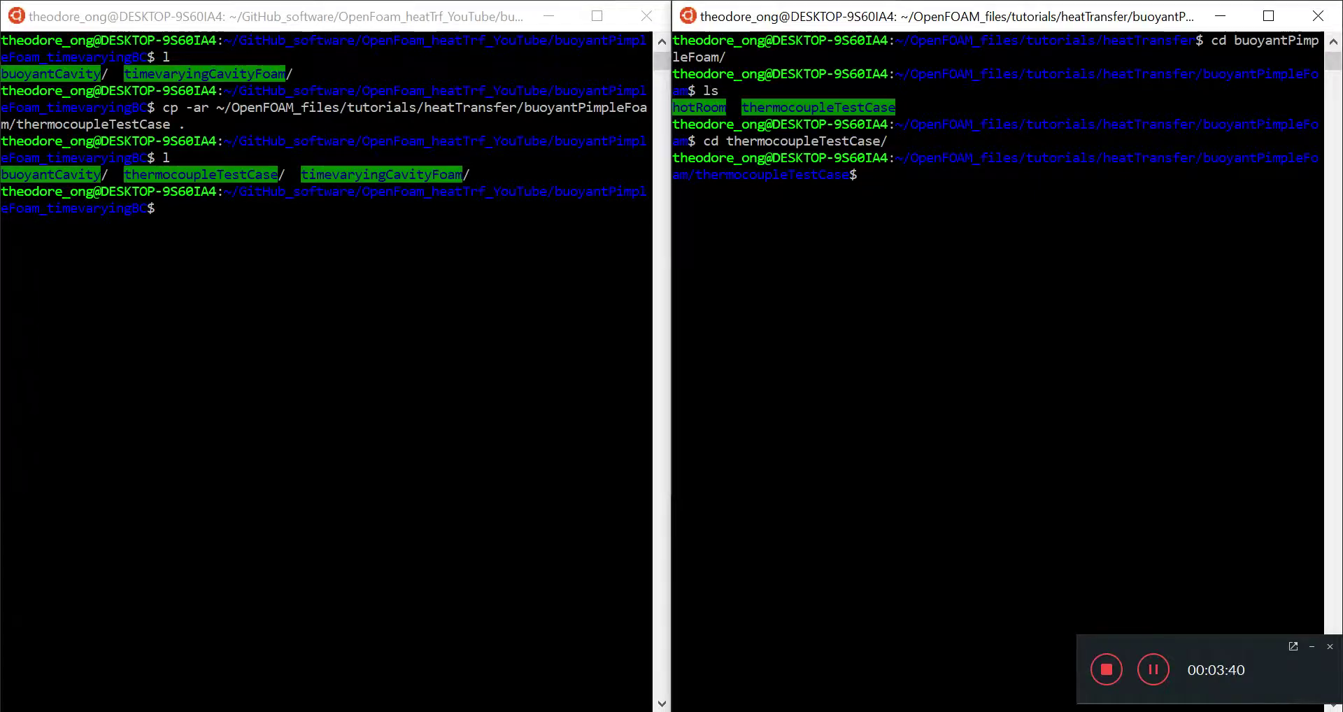
{"action": "key", "text": "alt+Tab"}
On the Standard boundary conditions page, locate the uniformFixedValue and uniformFixedGradient rows
{"action": "left_click", "coordinate": [1012, 8]}
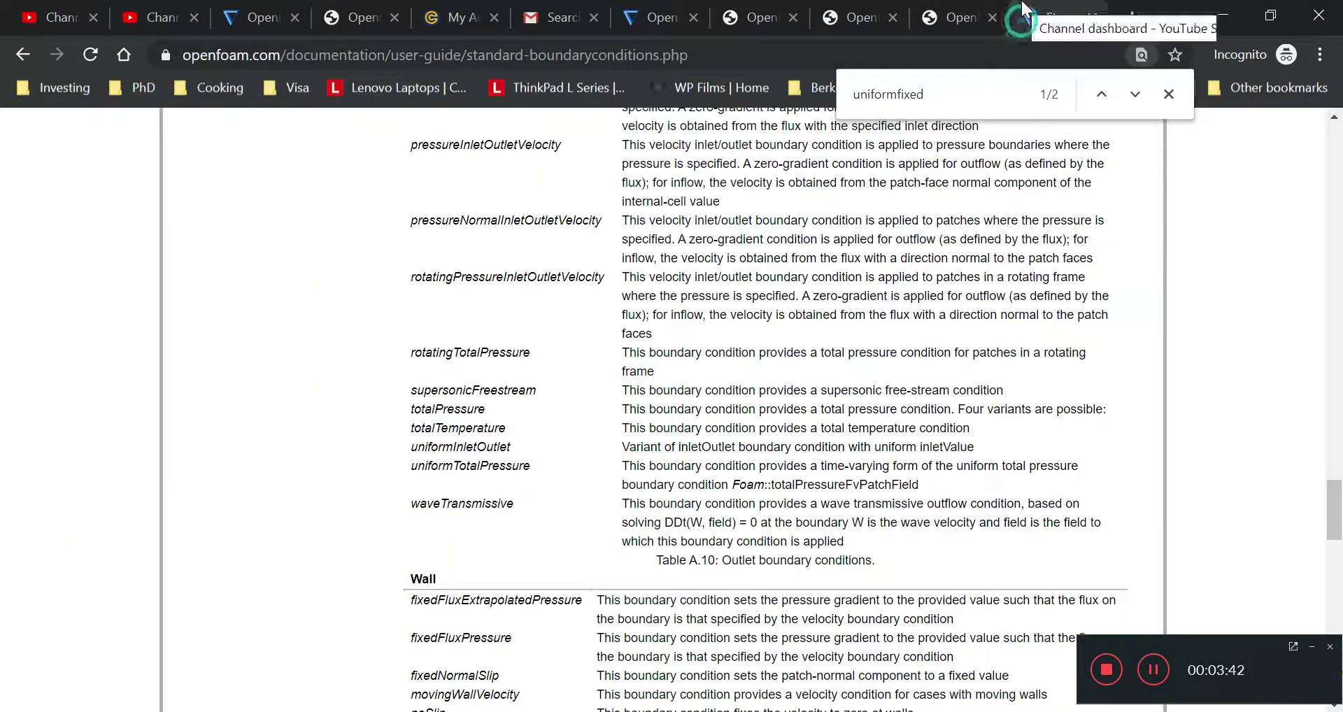
{"action": "scroll", "coordinate": [700, 420], "scroll_direction": "down", "scroll_amount": 10}
{"action": "scroll", "coordinate": [710, 518], "scroll_direction": "down", "scroll_amount": 8}
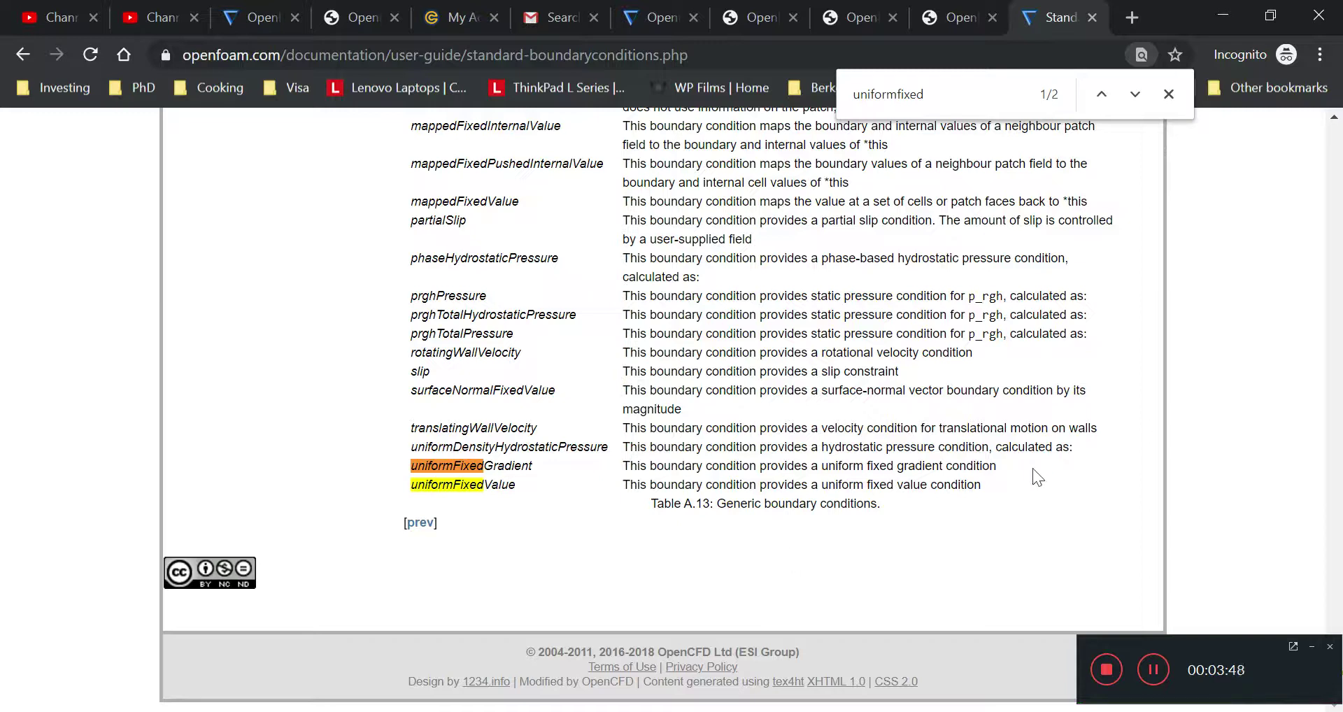
{"action": "mouse_move", "coordinate": [981, 484]}
{"action": "left_mouse_down"}
{"action": "mouse_move", "coordinate": [338, 490]}
{"action": "mouse_move", "coordinate": [546, 471]}
{"action": "mouse_move", "coordinate": [1004, 474]}
{"action": "left_mouse_up"}
{"action": "left_click", "coordinate": [405, 485]}
{"action": "left_click", "coordinate": [411, 465]}
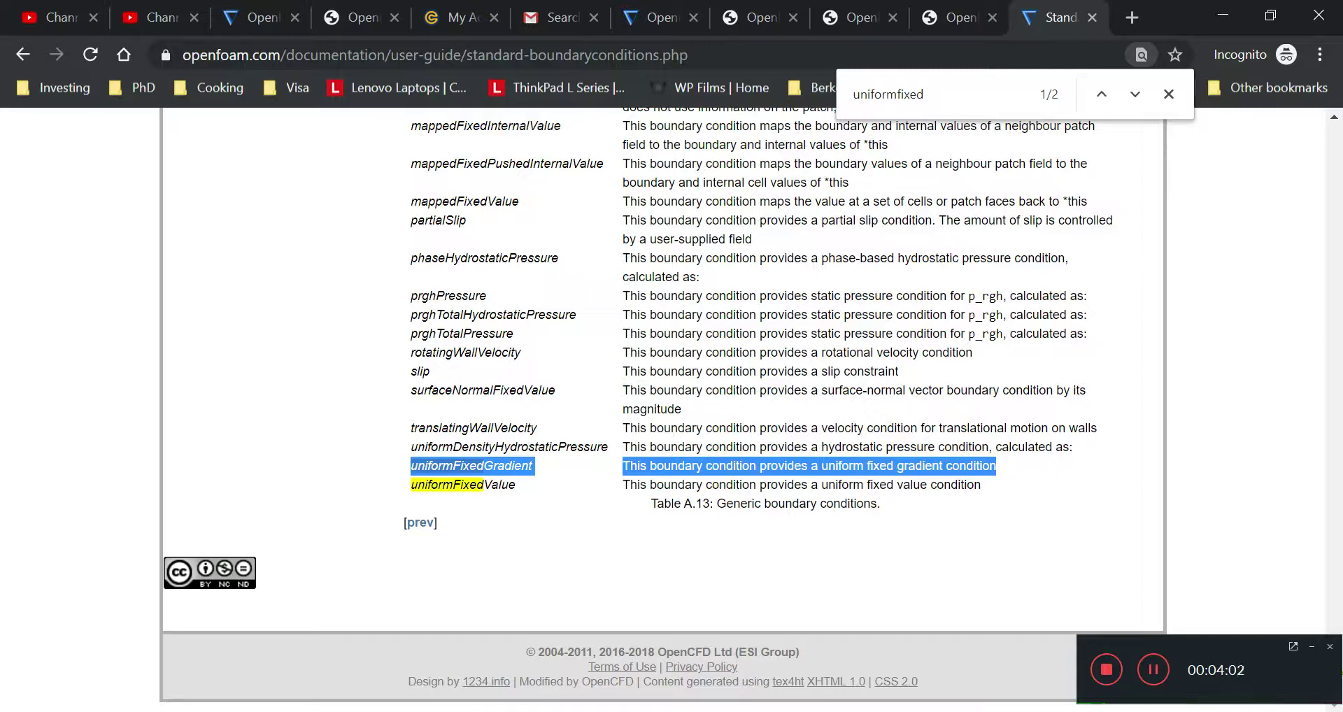
{"action": "left_click", "coordinate": [949, 16]}
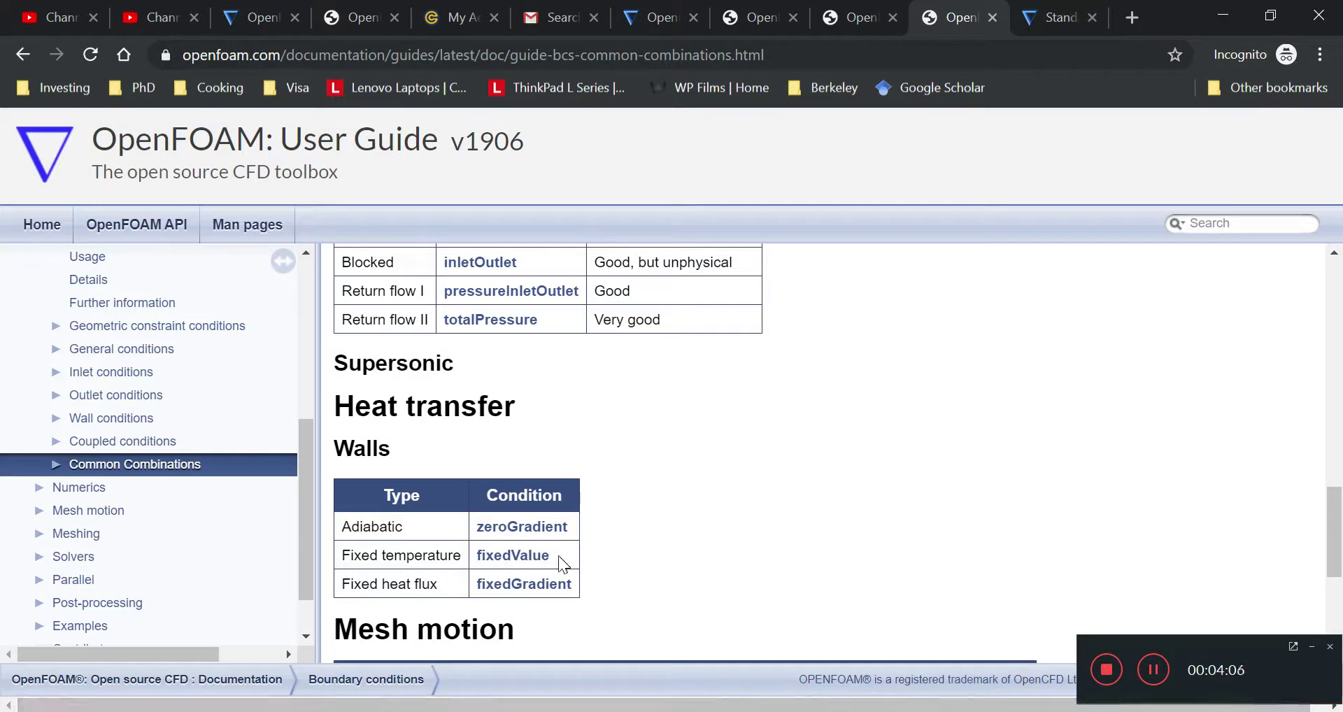
Inspect the Heat transfer Walls table pairing zeroGradient, fixedValue and fixedGradient
{"action": "scroll", "coordinate": [636, 501], "scroll_direction": "down", "scroll_amount": 2}
{"action": "scroll", "coordinate": [634, 483], "scroll_direction": "up", "scroll_amount": 2}
{"action": "left_click_drag", "start_coordinate": [633, 477], "coordinate": [435, 406]}
{"action": "left_click", "coordinate": [724, 523]}
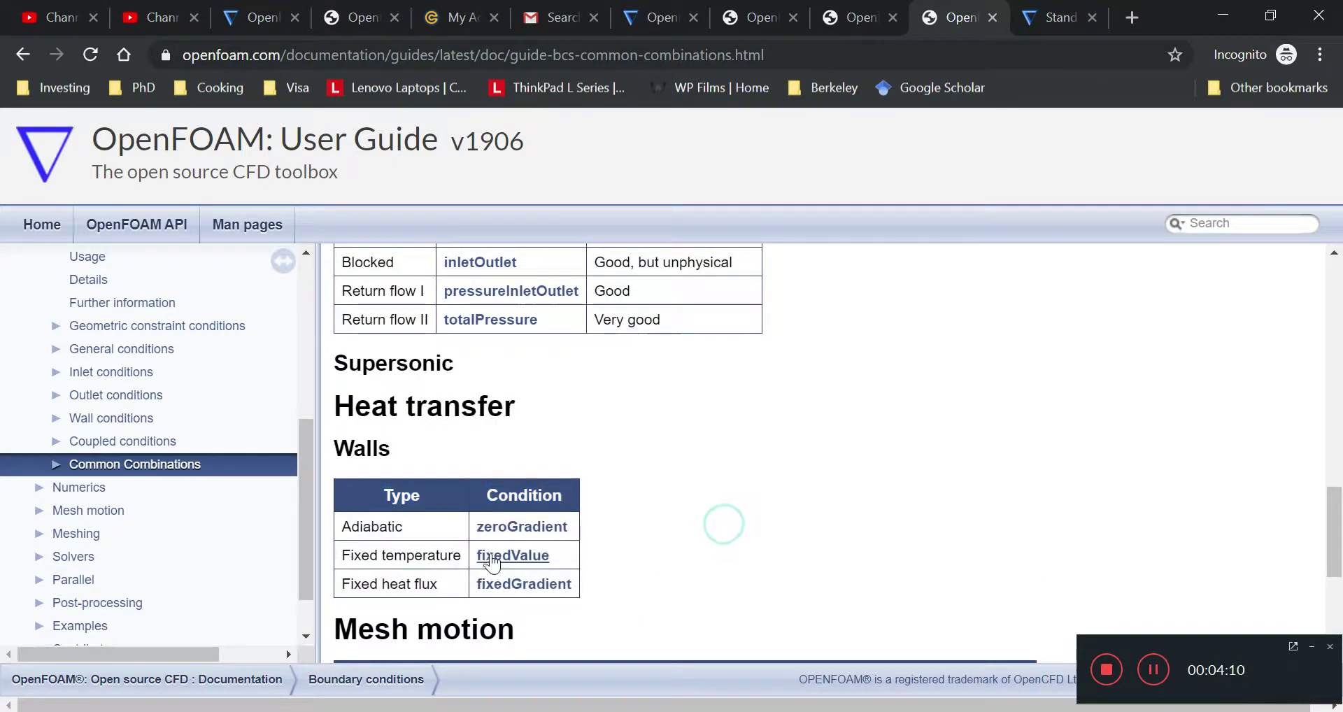
{"action": "left_click_drag", "start_coordinate": [594, 531], "coordinate": [647, 571]}
{"action": "left_click", "coordinate": [643, 531]}
Cross-check uniformFixedValue and uniformFixedGradient, then return to Common Combinations
{"action": "left_click", "coordinate": [1060, 17]}
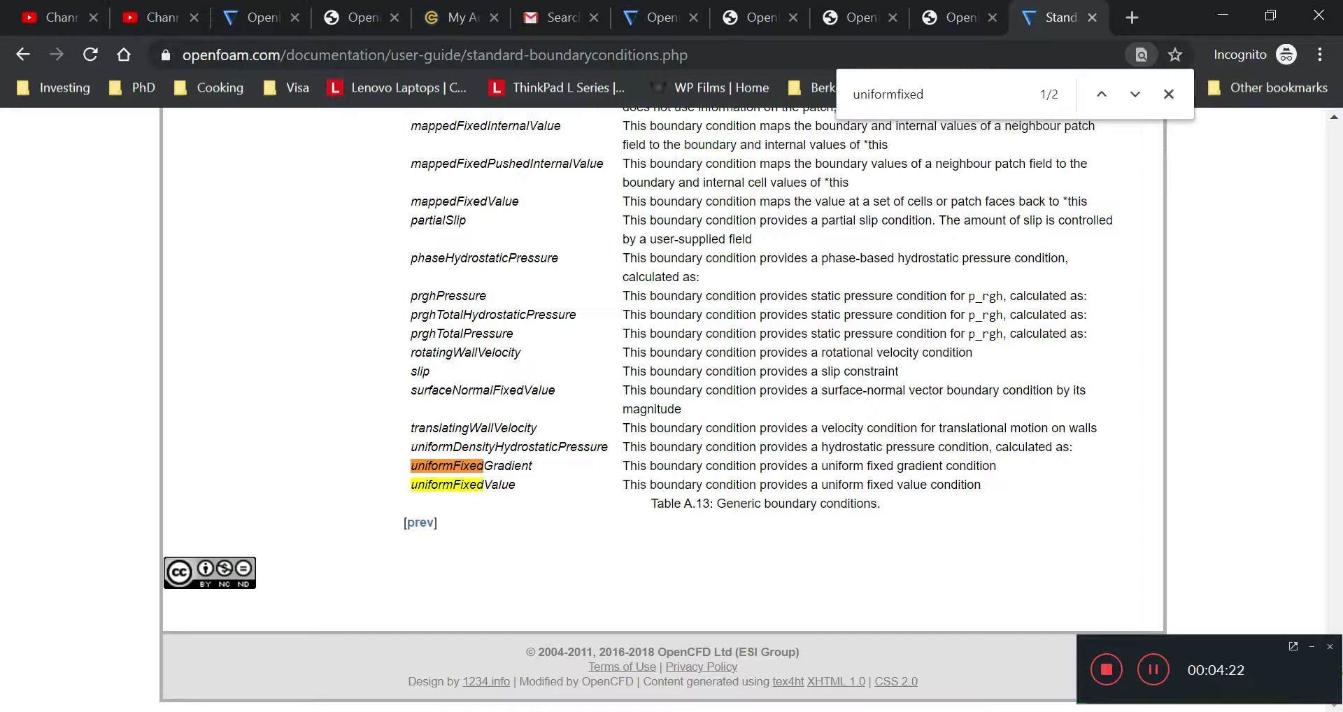
{"action": "double_click", "coordinate": [516, 486]}
{"action": "left_click", "coordinate": [615, 581]}
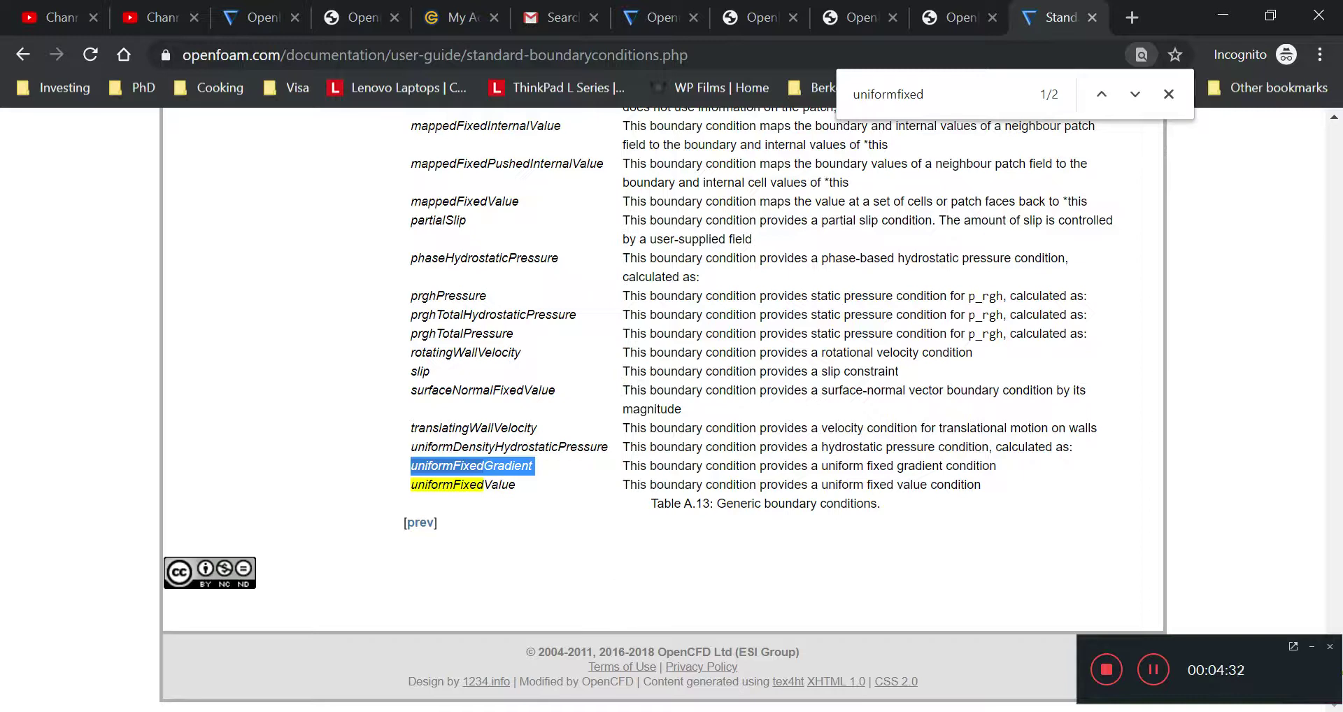
{"action": "left_click", "coordinate": [962, 7]}
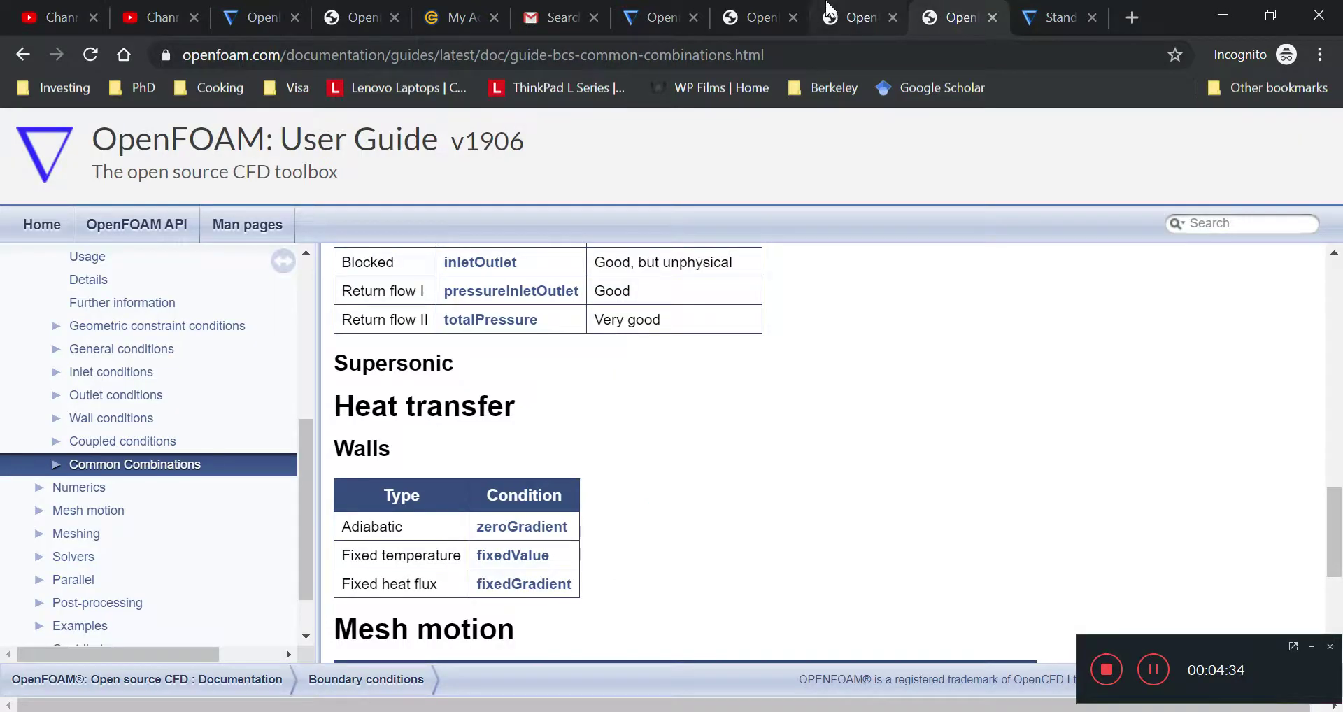
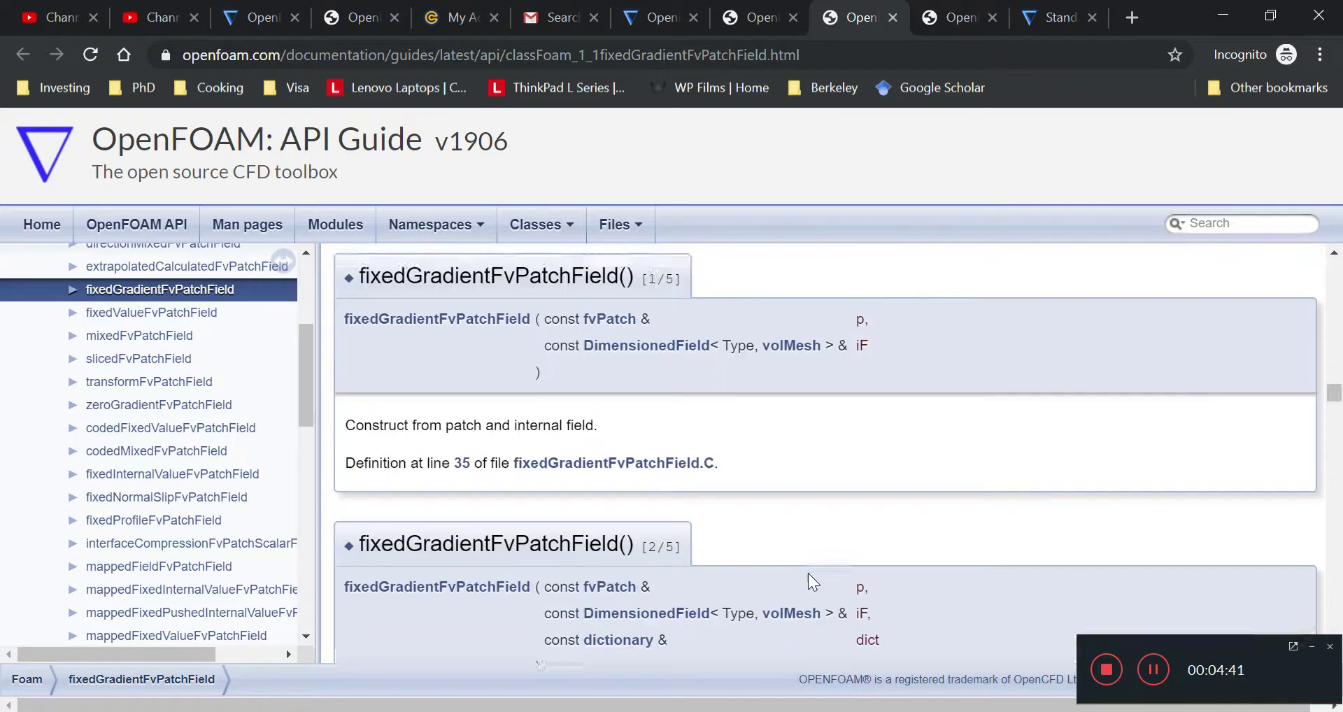
Close the fixedGradient API Guide and User Guide tabs, leaving the v1812 New boundary conditions page
{"action": "scroll", "coordinate": [809, 573], "scroll_direction": "up", "scroll_amount": 5}
{"action": "scroll", "coordinate": [808, 573], "scroll_direction": "up", "scroll_amount": 20}
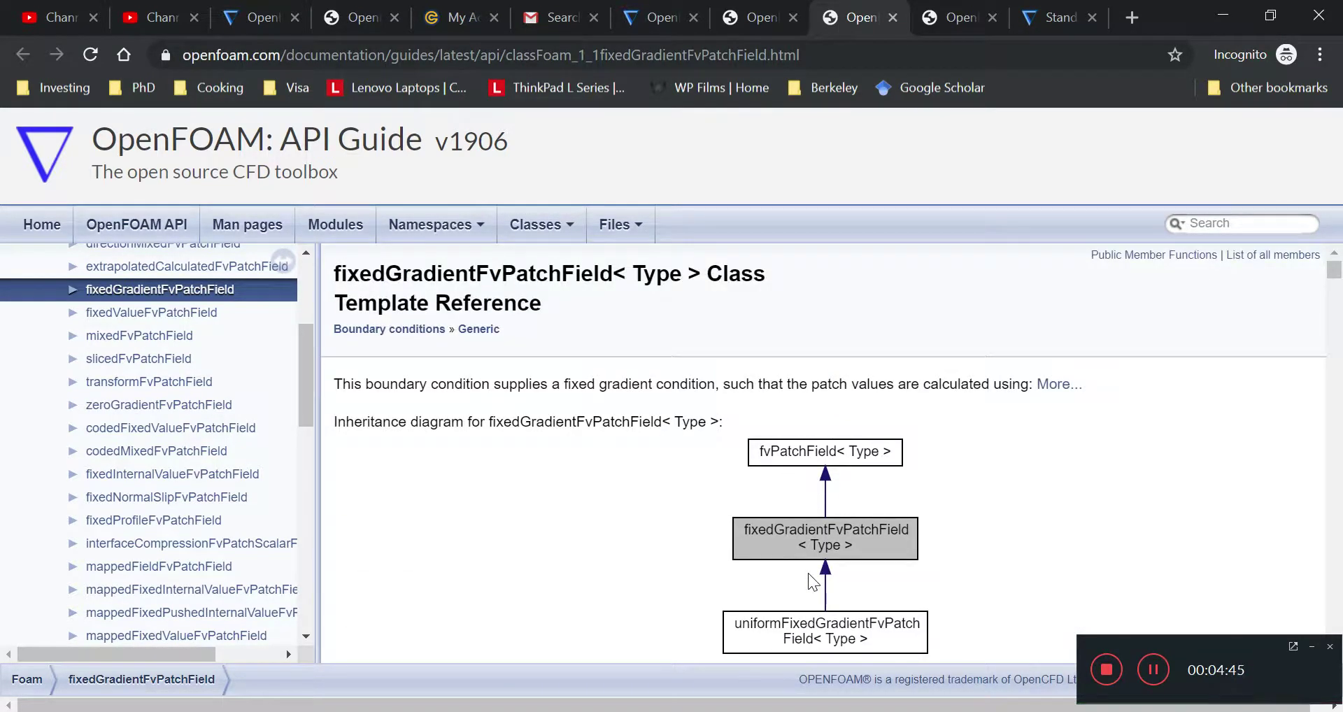
{"action": "left_click", "coordinate": [893, 17]}
{"action": "left_click", "coordinate": [761, 17]}
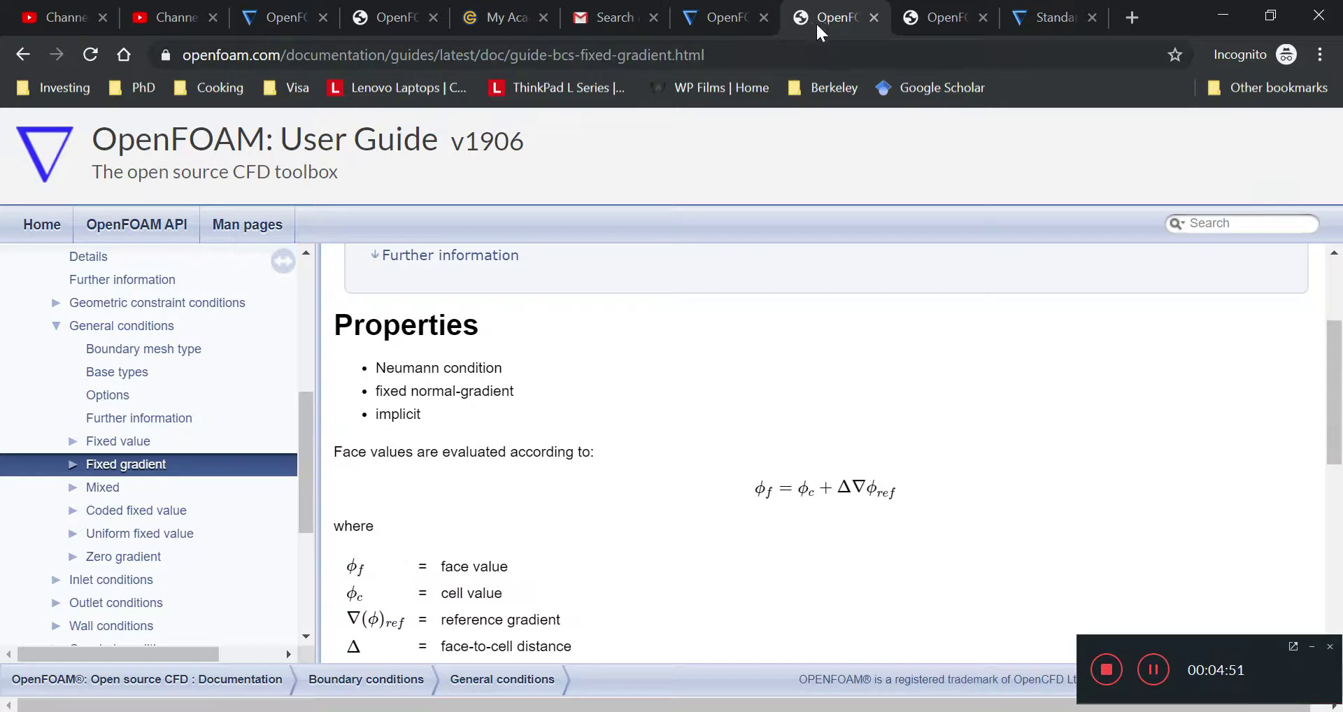
{"action": "left_click", "coordinate": [874, 18]}
{"action": "left_click", "coordinate": [684, 20]}
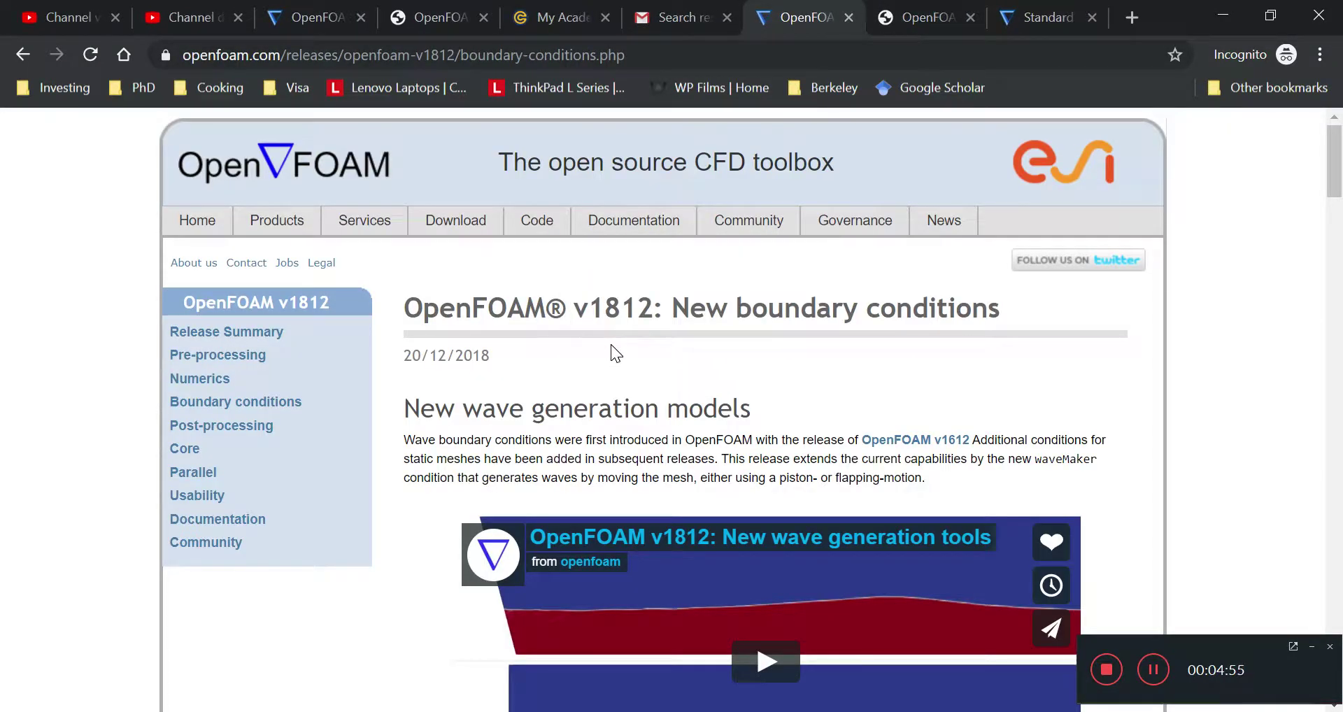
Select the uniformFixedValue csvFile code example on the v1812 release page
{"action": "scroll", "coordinate": [611, 344], "scroll_direction": "down", "scroll_amount": 15}
{"action": "left_click_drag", "start_coordinate": [603, 540], "coordinate": [473, 313]}
{"action": "left_click", "coordinate": [395, 437]}
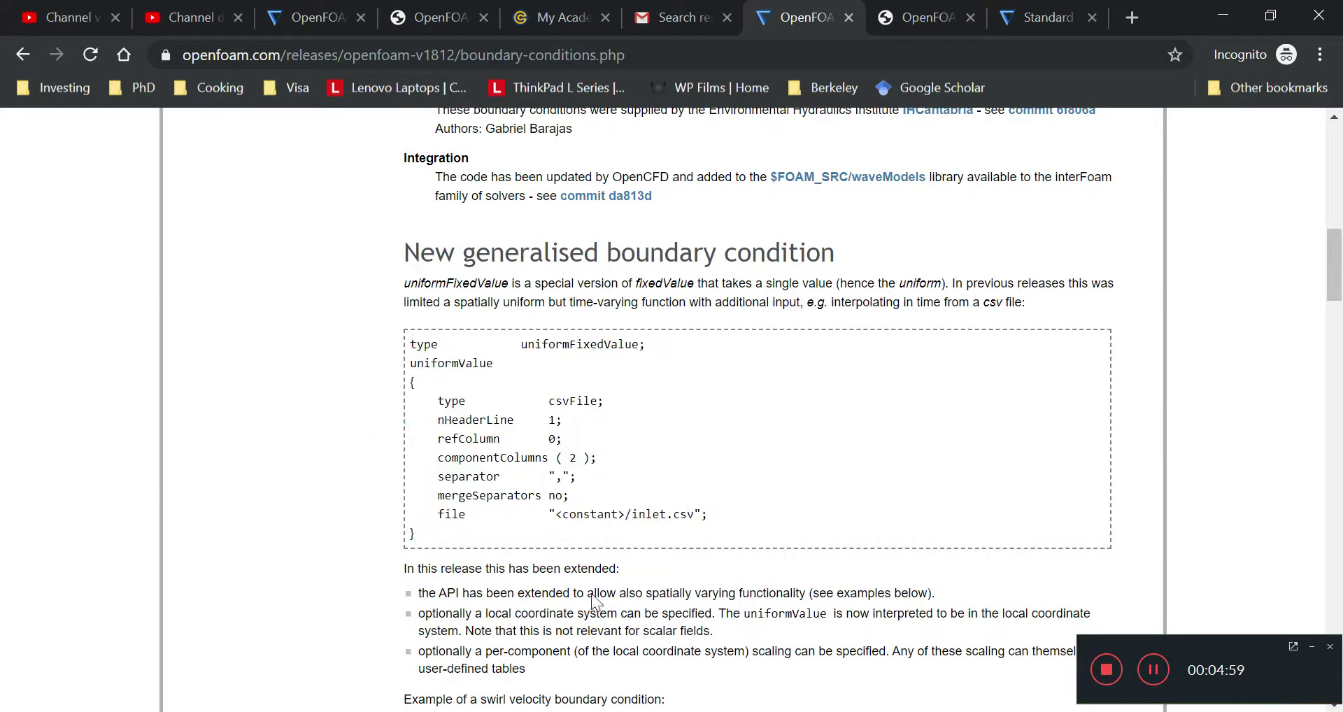
{"action": "left_click_drag", "start_coordinate": [598, 542], "coordinate": [412, 336]}
{"action": "left_click", "coordinate": [529, 478]}
{"action": "left_click_drag", "start_coordinate": [594, 567], "coordinate": [566, 333]}
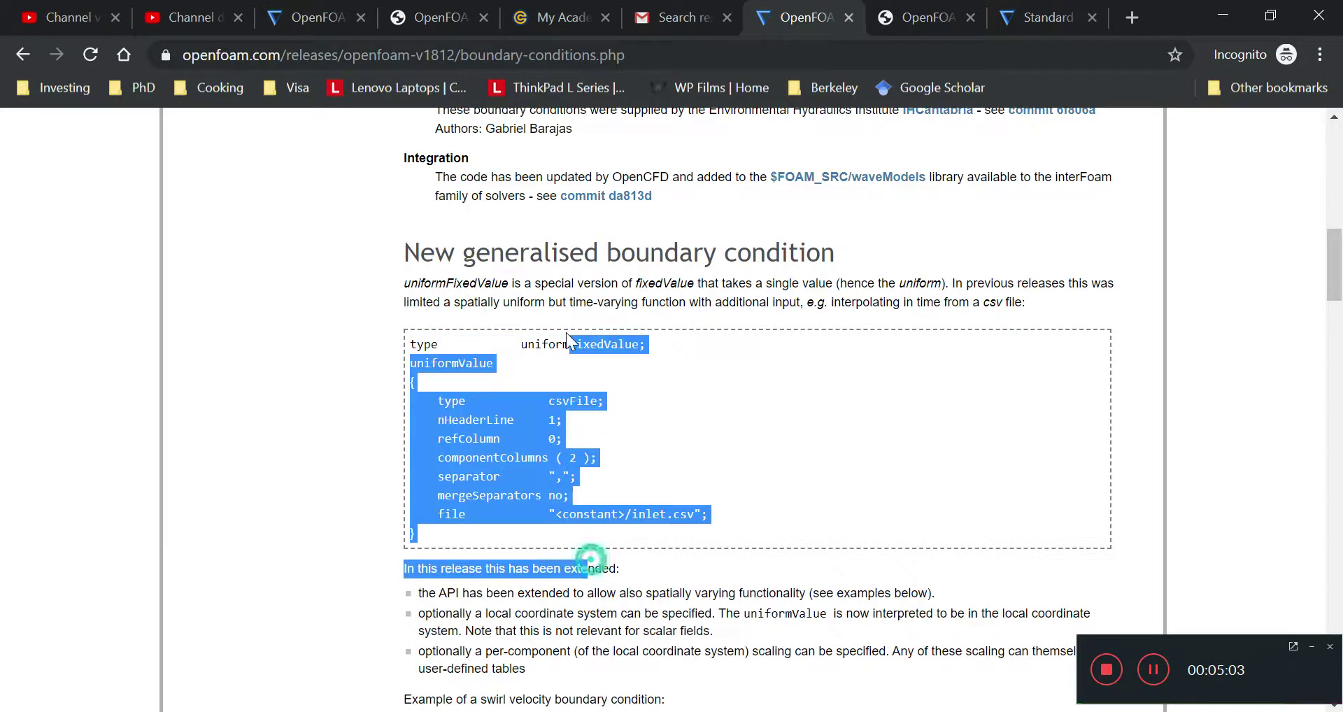
{"action": "left_click", "coordinate": [635, 471]}
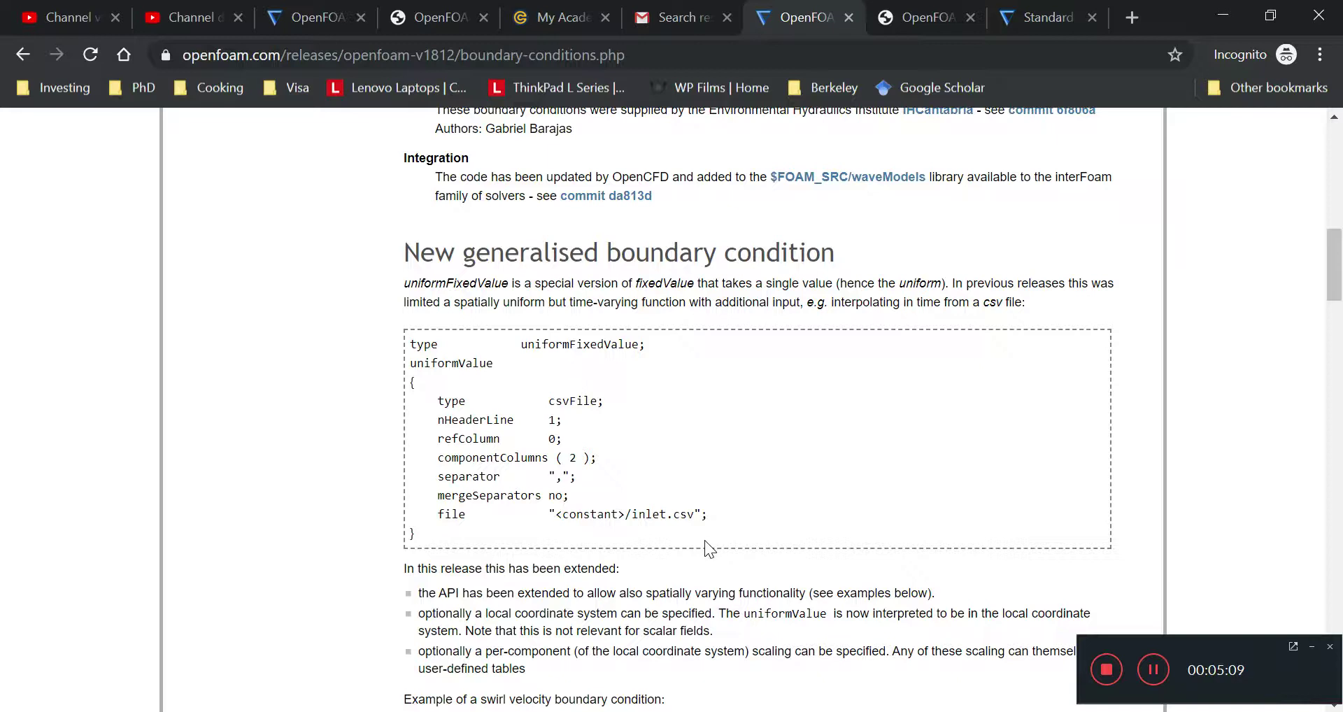
{"action": "left_click_drag", "start_coordinate": [704, 541], "coordinate": [399, 346]}
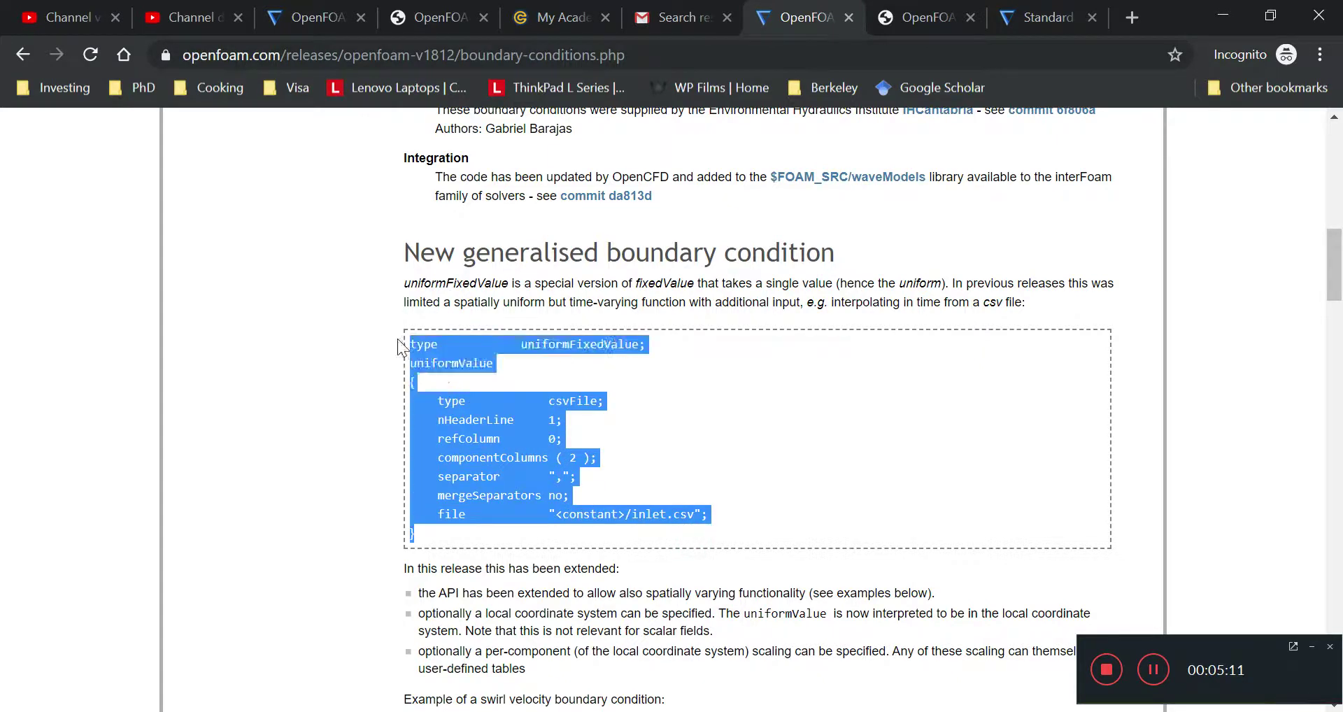
{"action": "left_click", "coordinate": [393, 484]}
Find the chockedNozzle example path, then bring the Ubuntu terminal forward
{"action": "scroll", "coordinate": [255, 582], "scroll_direction": "down", "scroll_amount": 15}
{"action": "scroll", "coordinate": [255, 582], "scroll_direction": "down", "scroll_amount": 10}
{"action": "scroll", "coordinate": [728, 259], "scroll_direction": "up", "scroll_amount": 3}
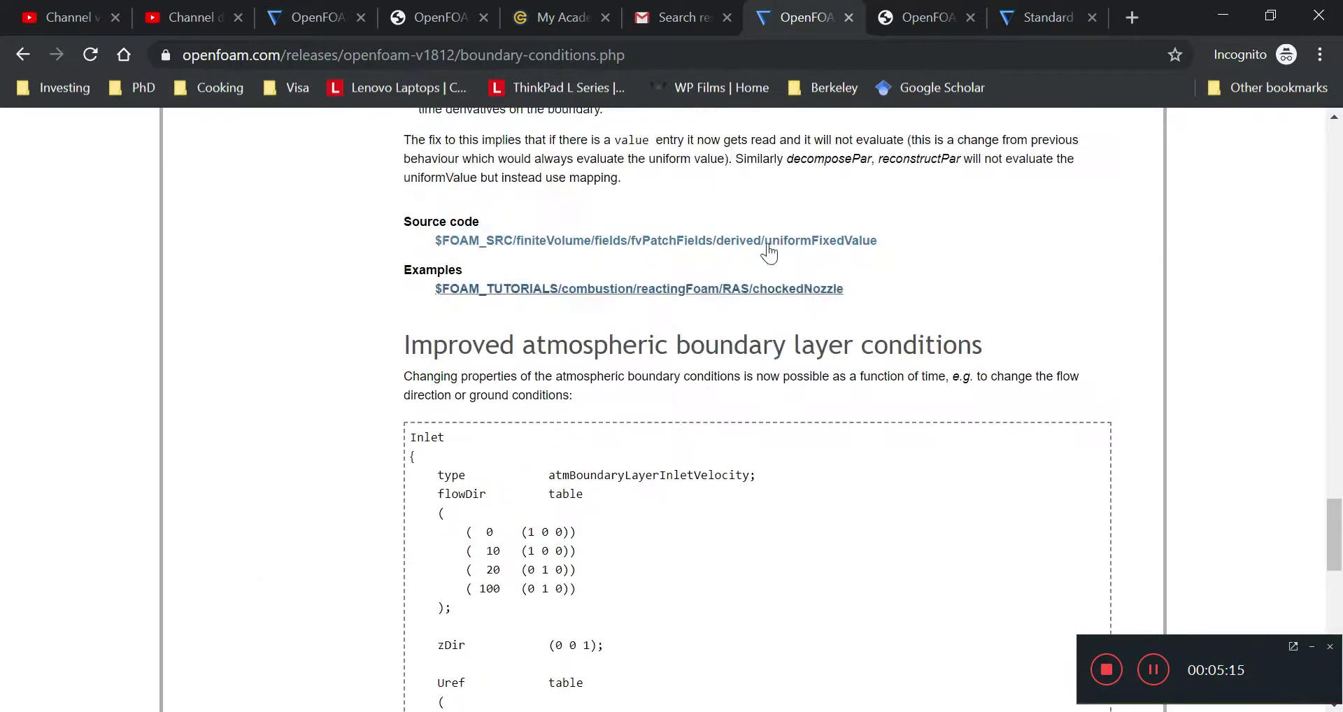
{"action": "left_click_drag", "start_coordinate": [874, 293], "coordinate": [396, 306]}
{"action": "left_click", "coordinate": [381, 308]}
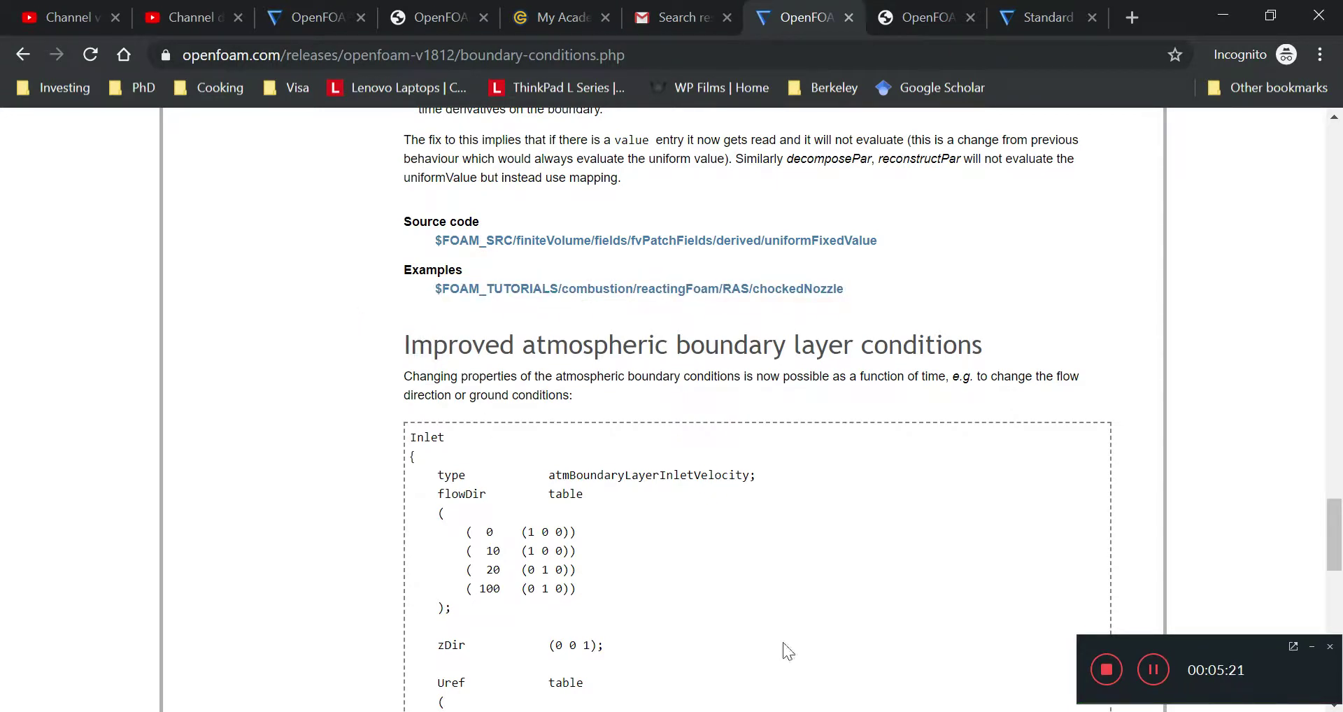
{"action": "left_click", "coordinate": [950, 672]}
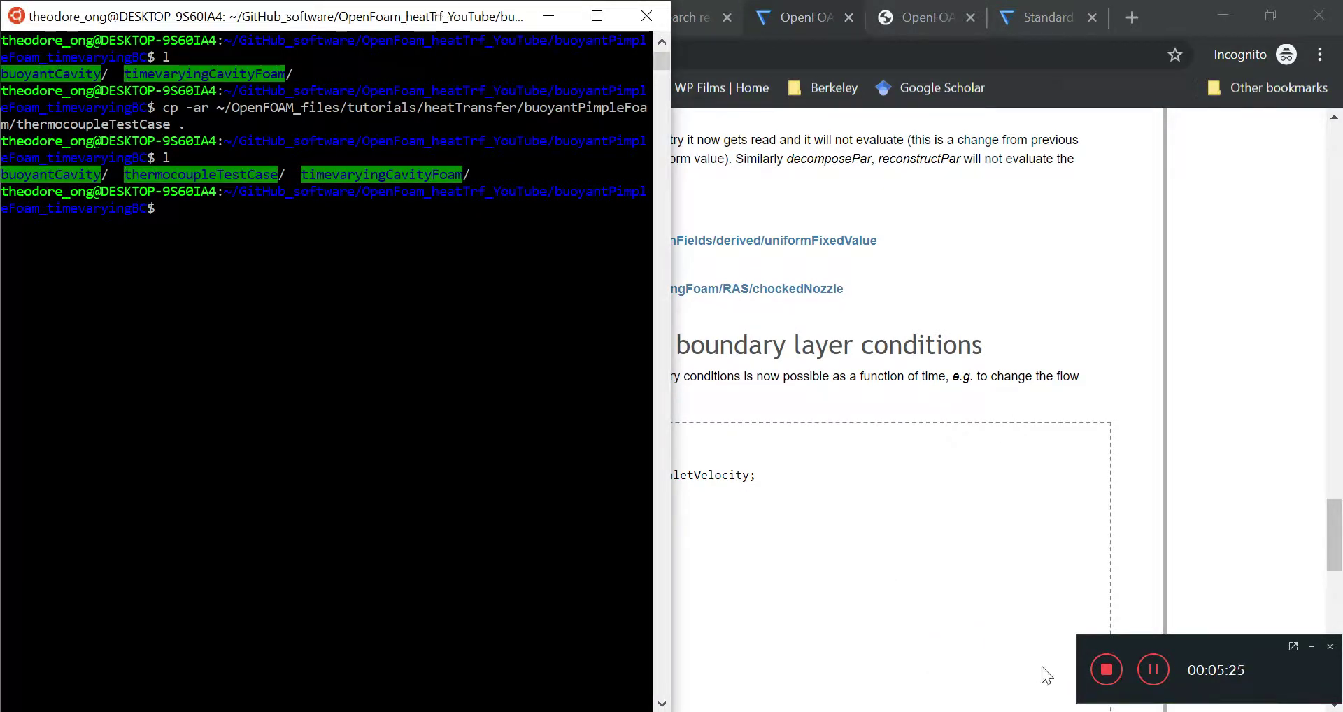
In a second terminal, move up to the buoyantPimpleFoam folder and list it
{"action": "left_click", "coordinate": [861, 694]}
{"action": "left_click", "coordinate": [1132, 402]}
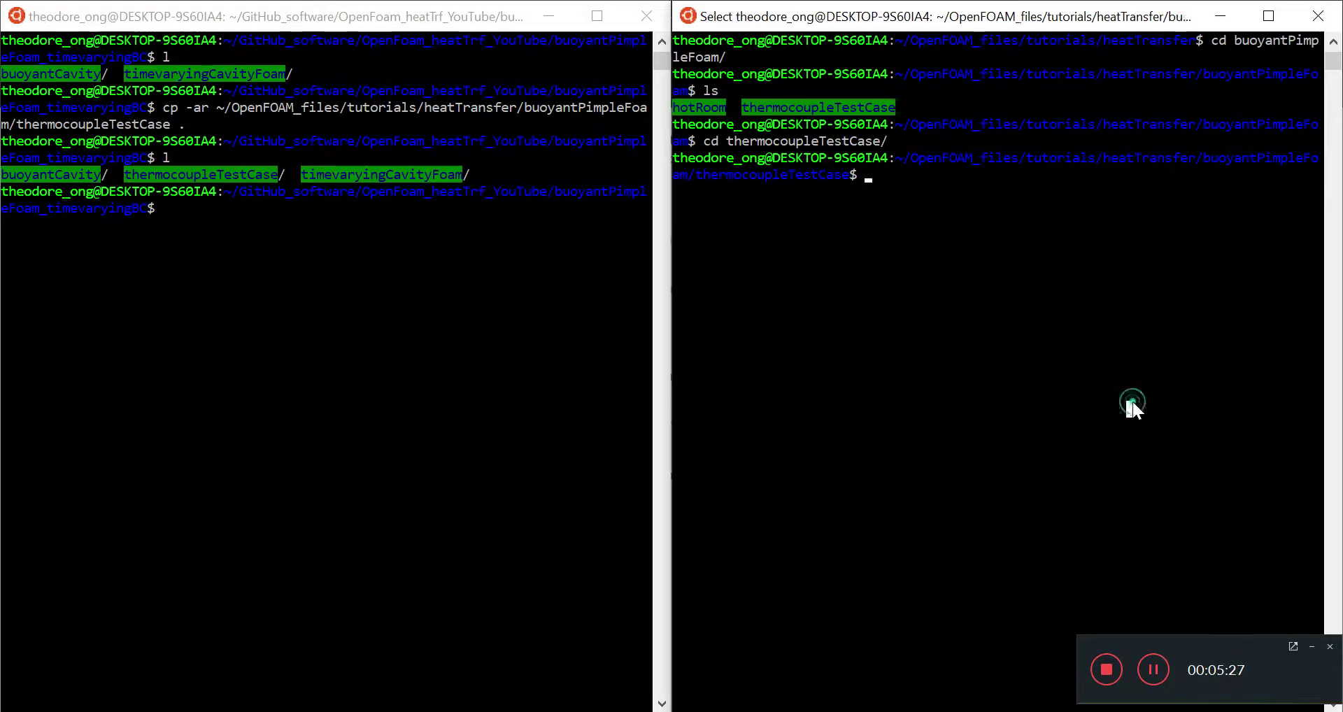
{"action": "key", "text": "Escape"}
{"action": "type", "text": "cd "}
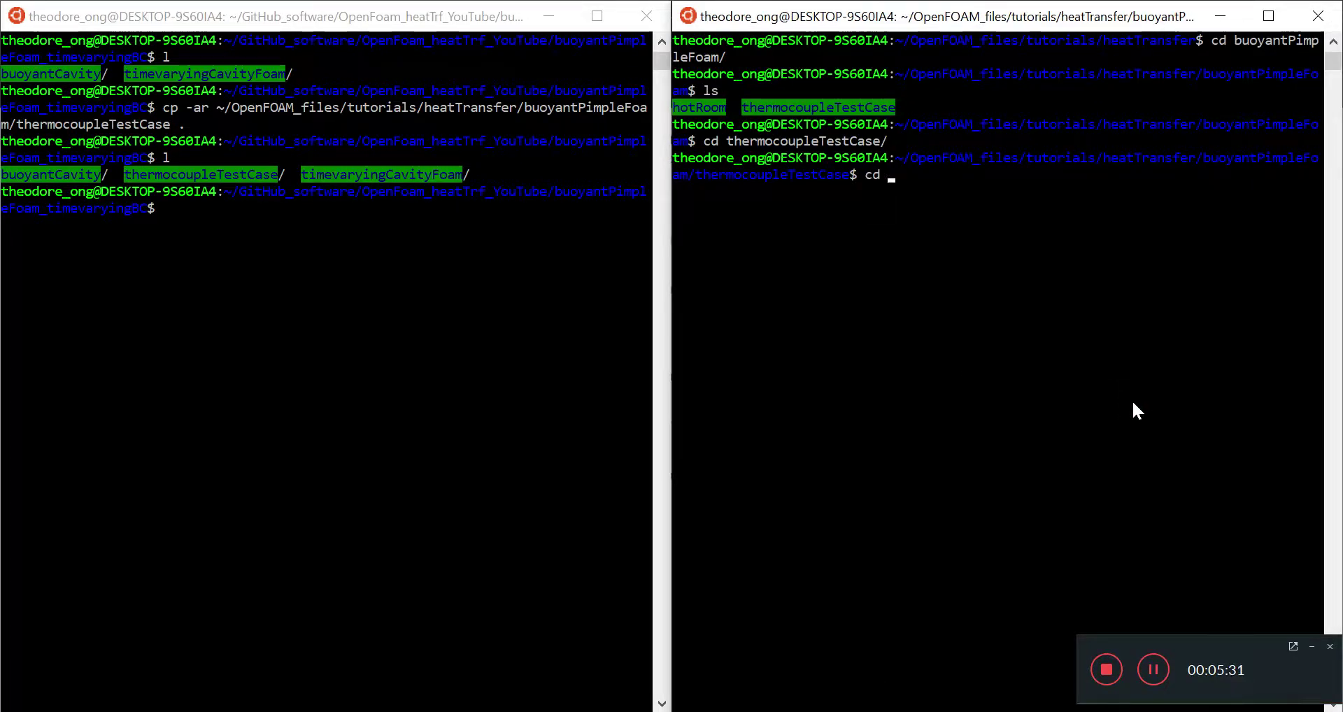
{"action": "type", "text": ".."}
{"action": "key", "text": "Return"}
{"action": "type", "text": "ls"}
{"action": "key", "text": "Return"}
Go up through heatTransfer to the tutorials folder and list its contents
{"action": "type", "text": "cd .."}
{"action": "key", "text": "Return"}
{"action": "type", "text": "ls"}
{"action": "key", "text": "Return"}
{"action": "type", "text": "cd ."}
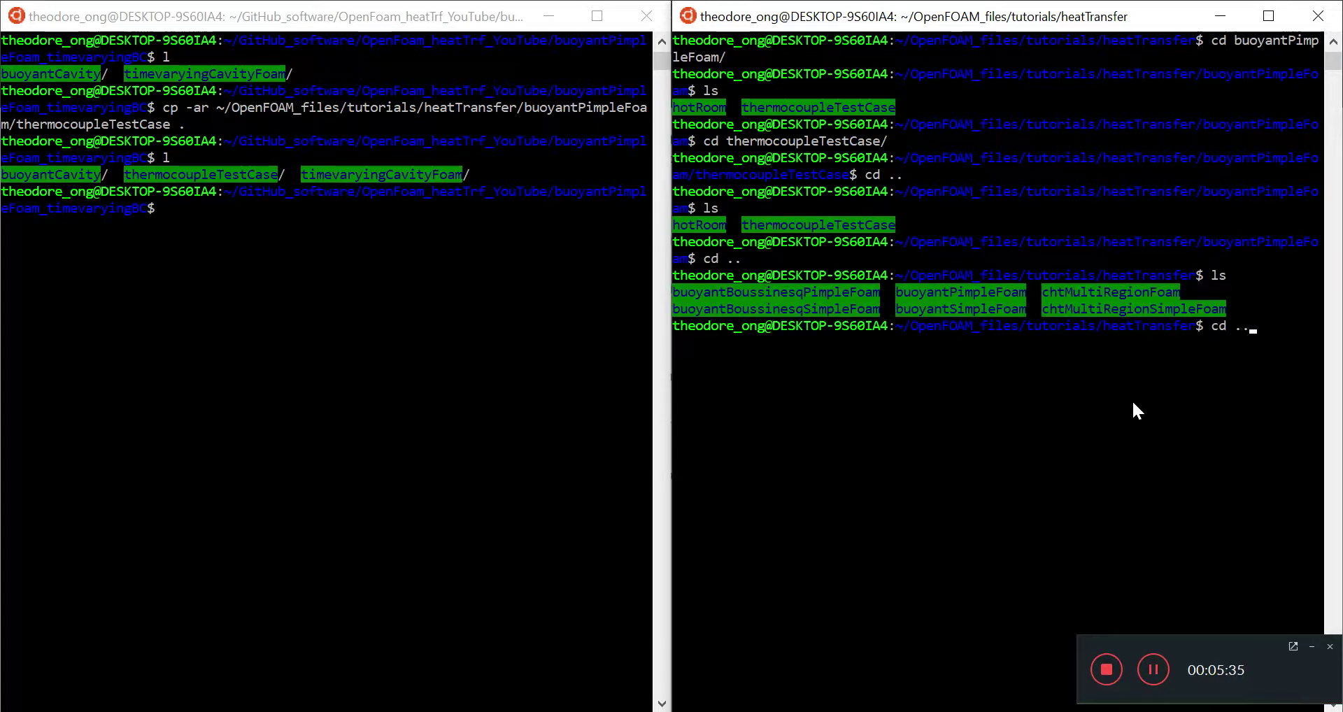
{"action": "type", "text": "."}
{"action": "key", "text": "Return"}
{"action": "type", "text": "l"}
{"action": "key", "text": "Return"}
{"action": "type", "text": "clear"}
{"action": "key", "text": "Return"}
{"action": "type", "text": "l"}
{"action": "key", "text": "Return"}
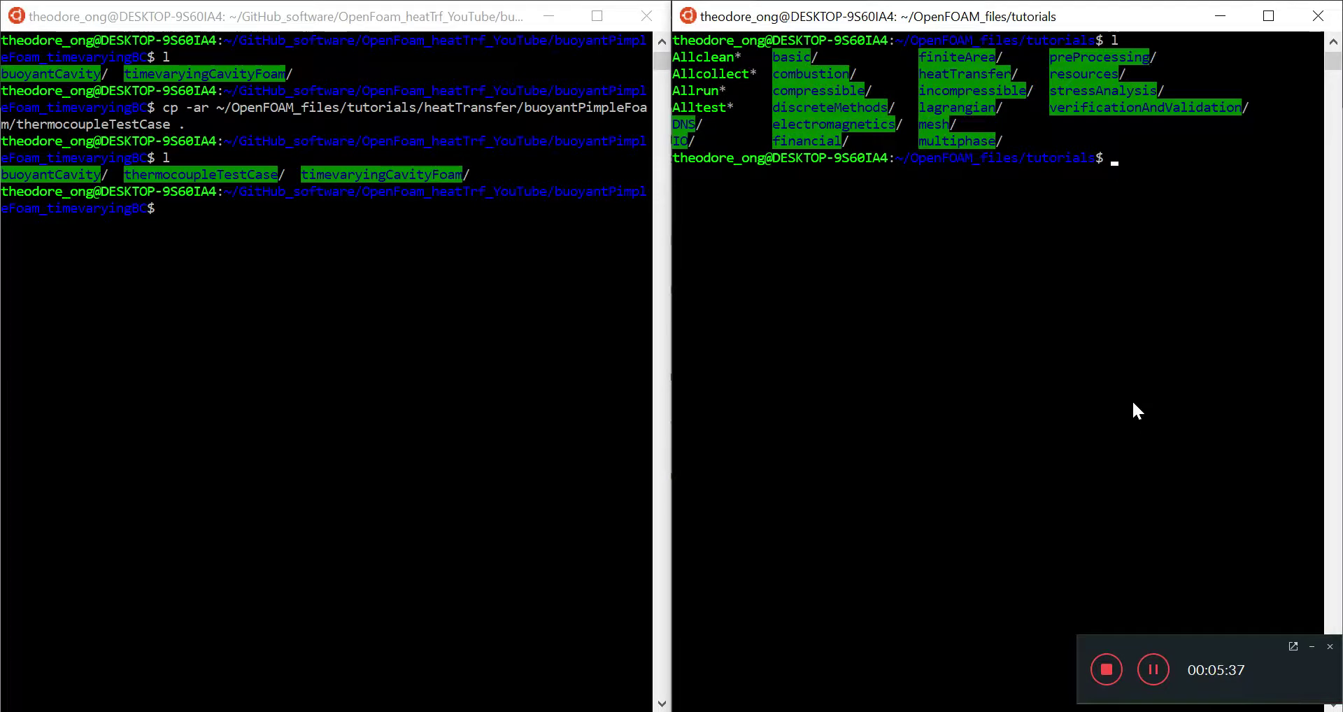
Change into combustion/reactingFoam and list its folders
{"action": "type", "text": "cd comb"}
{"action": "key", "text": "Tab"}
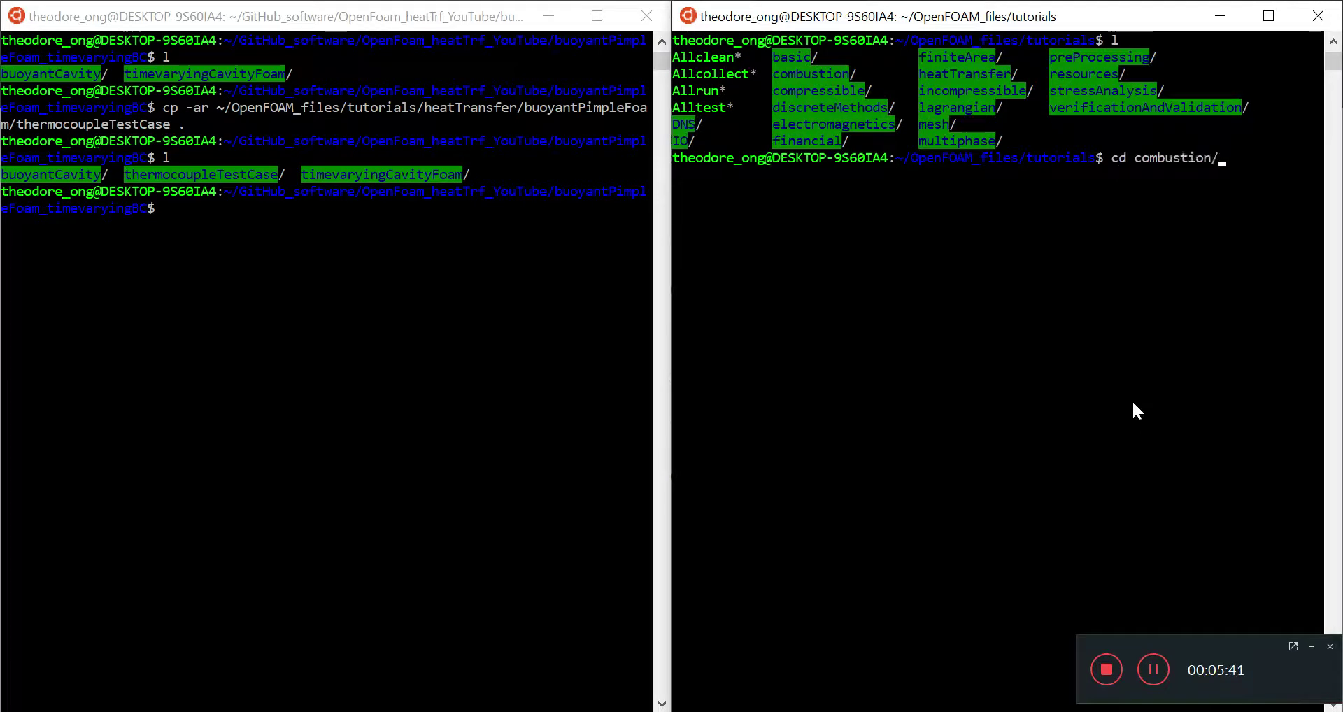
{"action": "type", "text": "re"}
{"action": "key", "text": "Tab"}
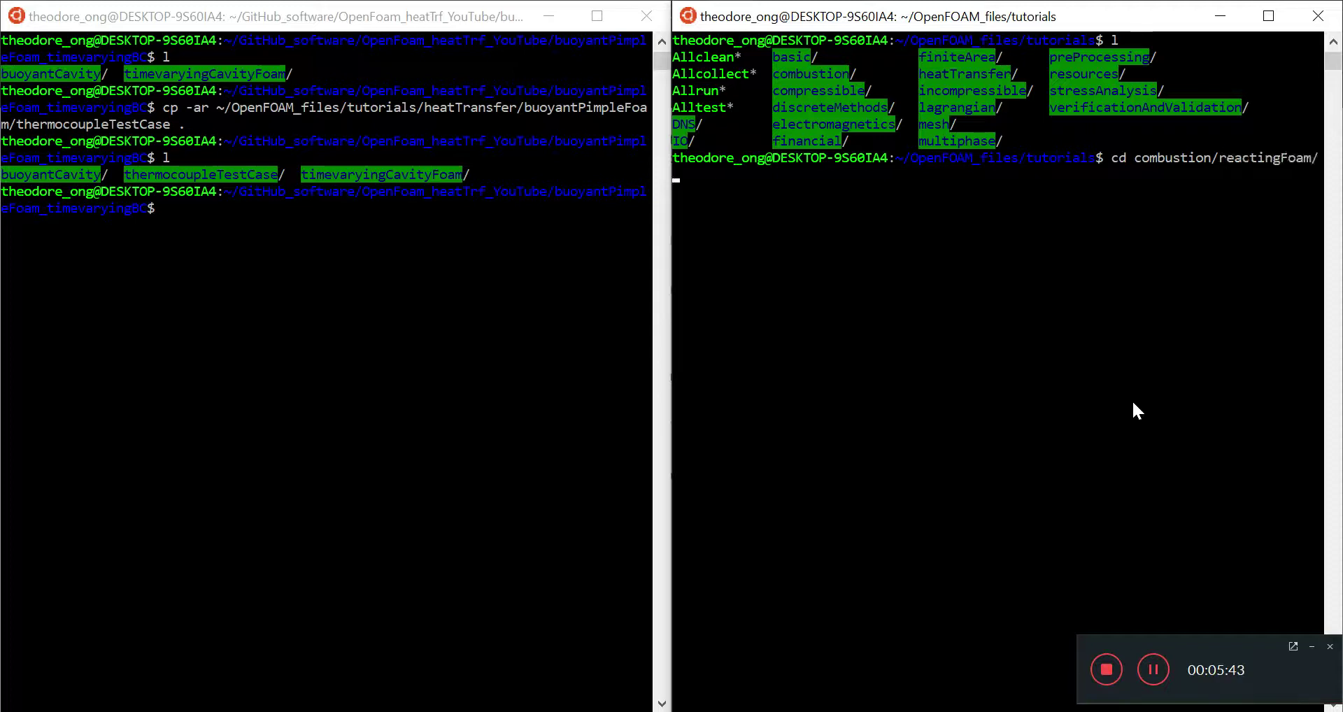
{"action": "type", "text": "chem"}
{"action": "key", "text": "BackSpace"}
{"action": "key", "text": "BackSpace"}
{"action": "key", "text": "BackSpace"}
{"action": "key", "text": "BackSpace"}
{"action": "key", "text": "Return"}
{"action": "type", "text": "l"}
{"action": "key", "text": "Return"}
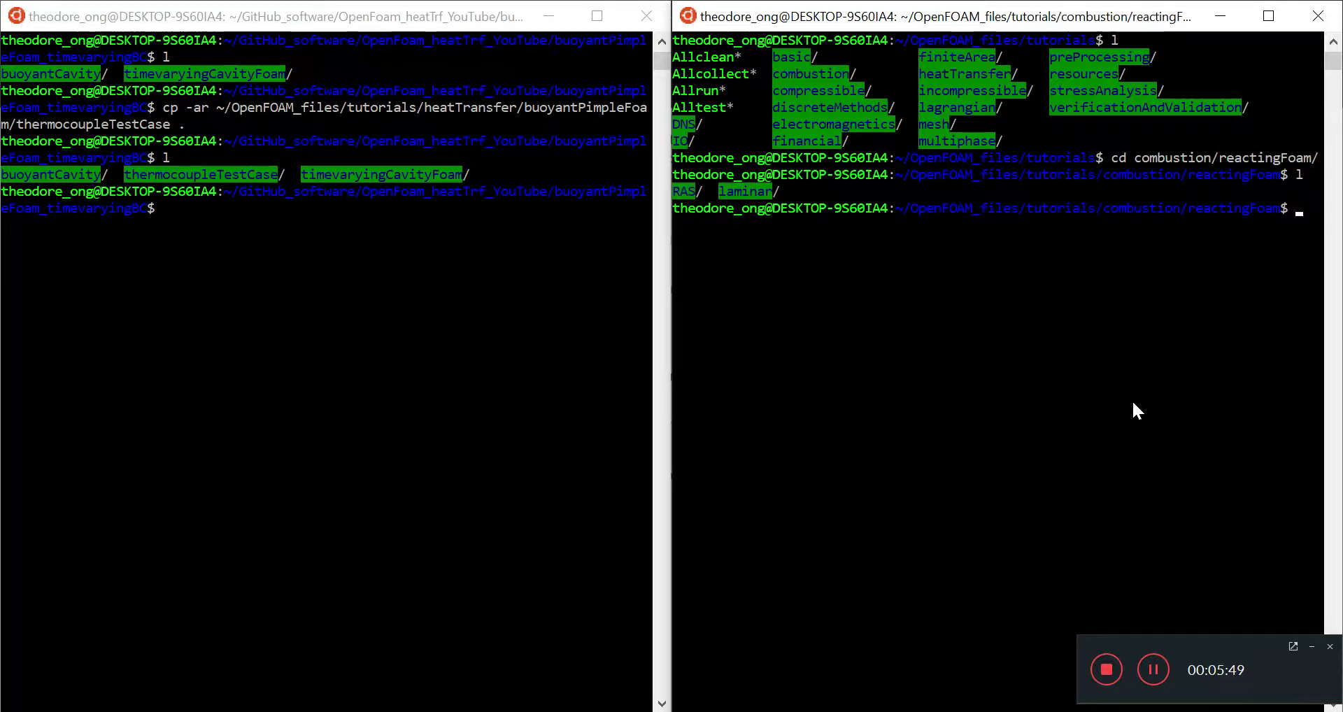
{"action": "type", "text": "cd RAS"}
Enter RAS/chockedNozzle, clear the screen and list the case folders
{"action": "key", "text": "Return"}
{"action": "type", "text": "ls"}
{"action": "key", "text": "Return"}
{"action": "type", "text": "cd ch"}
{"action": "key", "text": "Tab"}
{"action": "key", "text": "Return"}
{"action": "type", "text": "ls"}
{"action": "key", "text": "Return"}
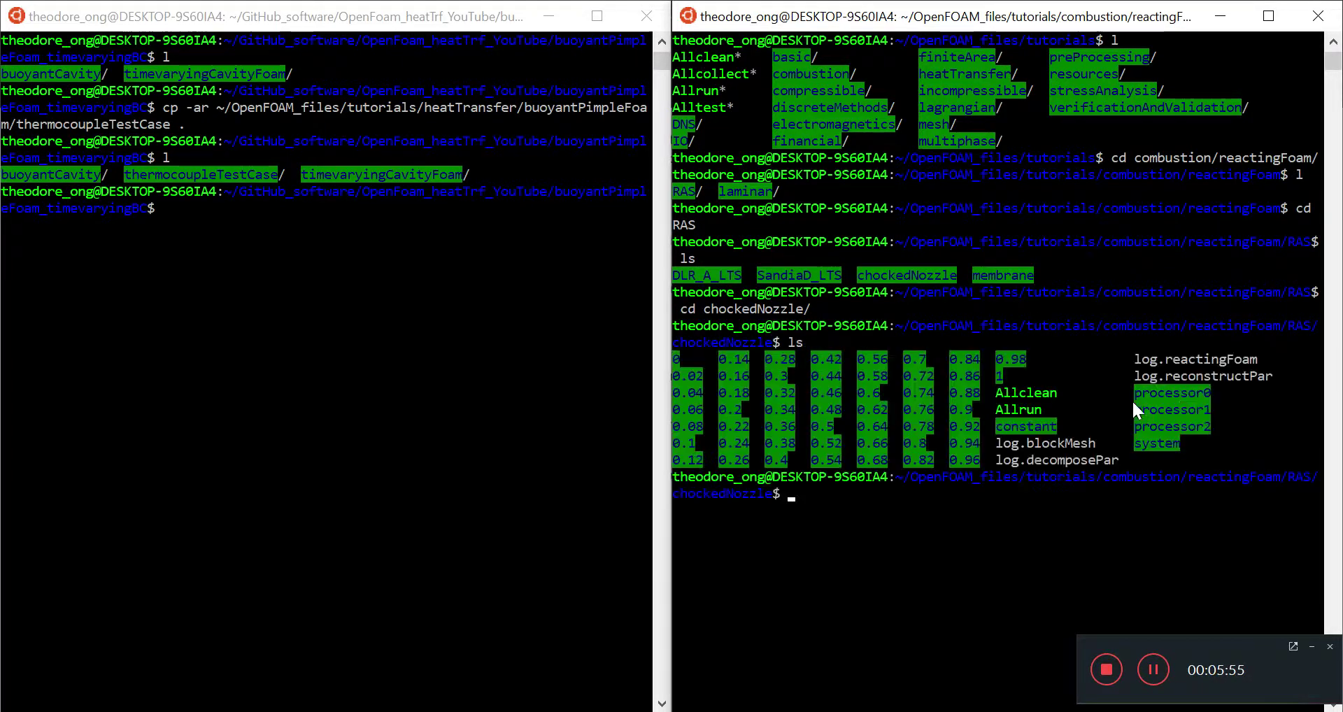
{"action": "type", "text": "clear"}
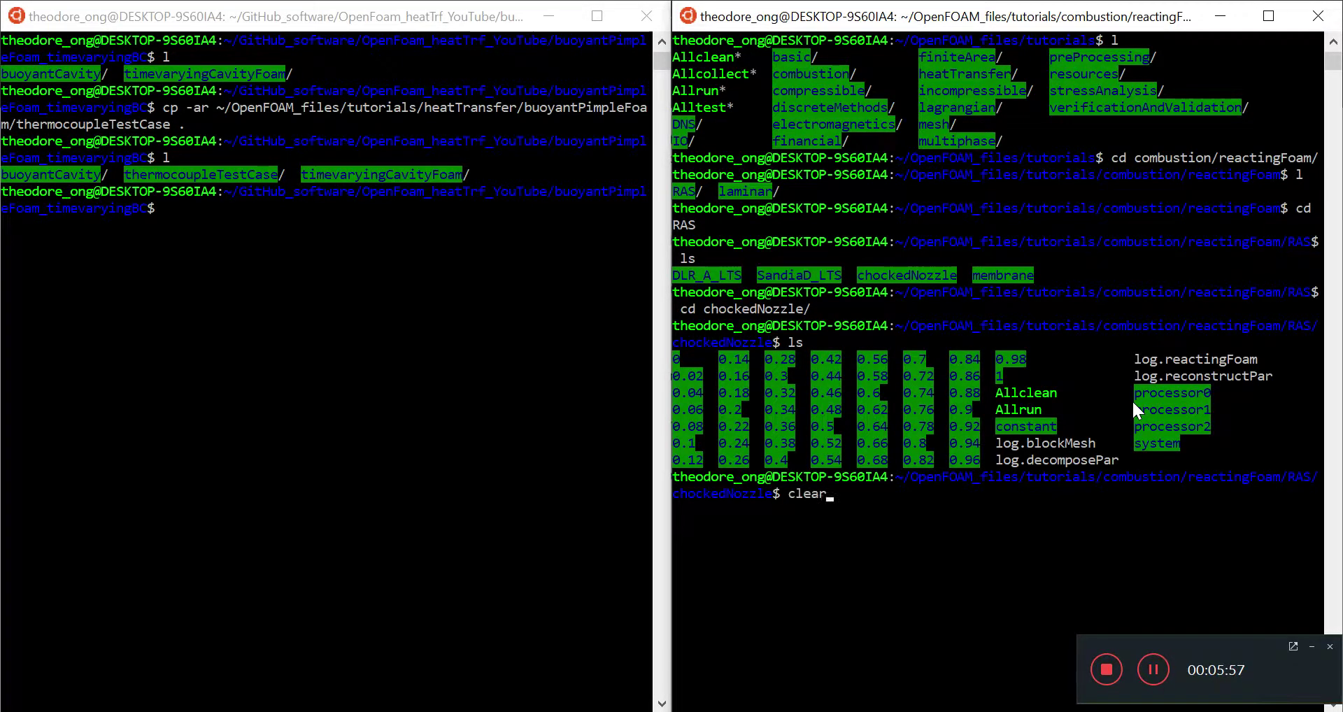
{"action": "key", "text": "Return"}
{"action": "type", "text": "l"}
{"action": "key", "text": "Return"}
Copy the chockedNozzle folder listing and select the case path in the prompt
{"action": "left_click_drag", "start_coordinate": [1121, 196], "coordinate": [675, 79]}
{"action": "right_click", "coordinate": [777, 274]}
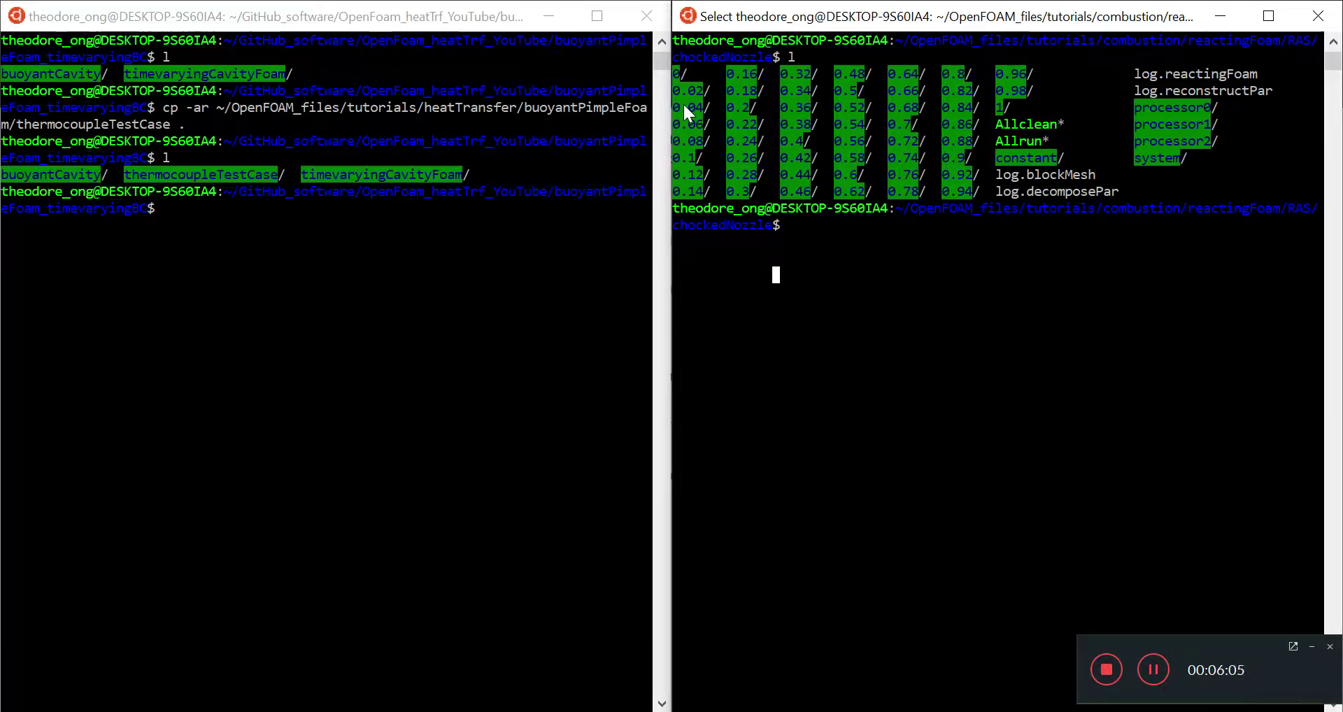
{"action": "left_click_drag", "start_coordinate": [678, 76], "coordinate": [1132, 186]}
{"action": "right_click", "coordinate": [1040, 276]}
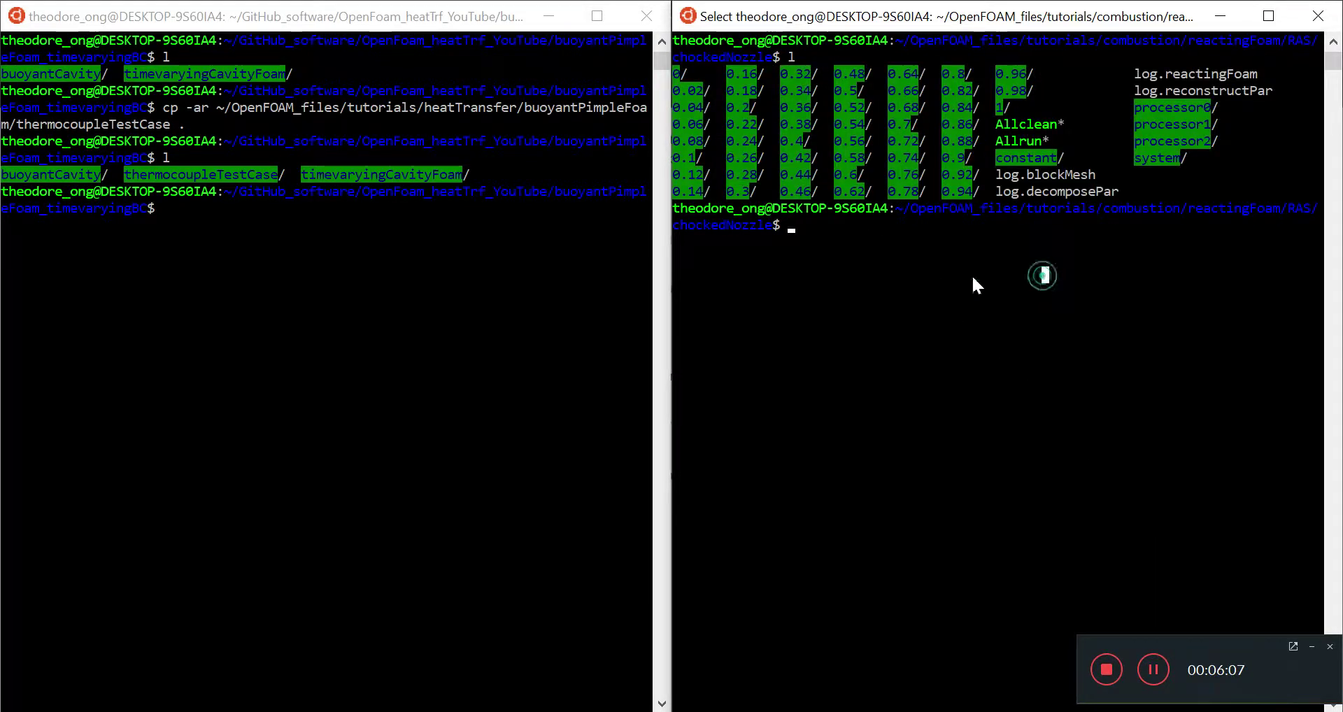
{"action": "left_click", "coordinate": [231, 211]}
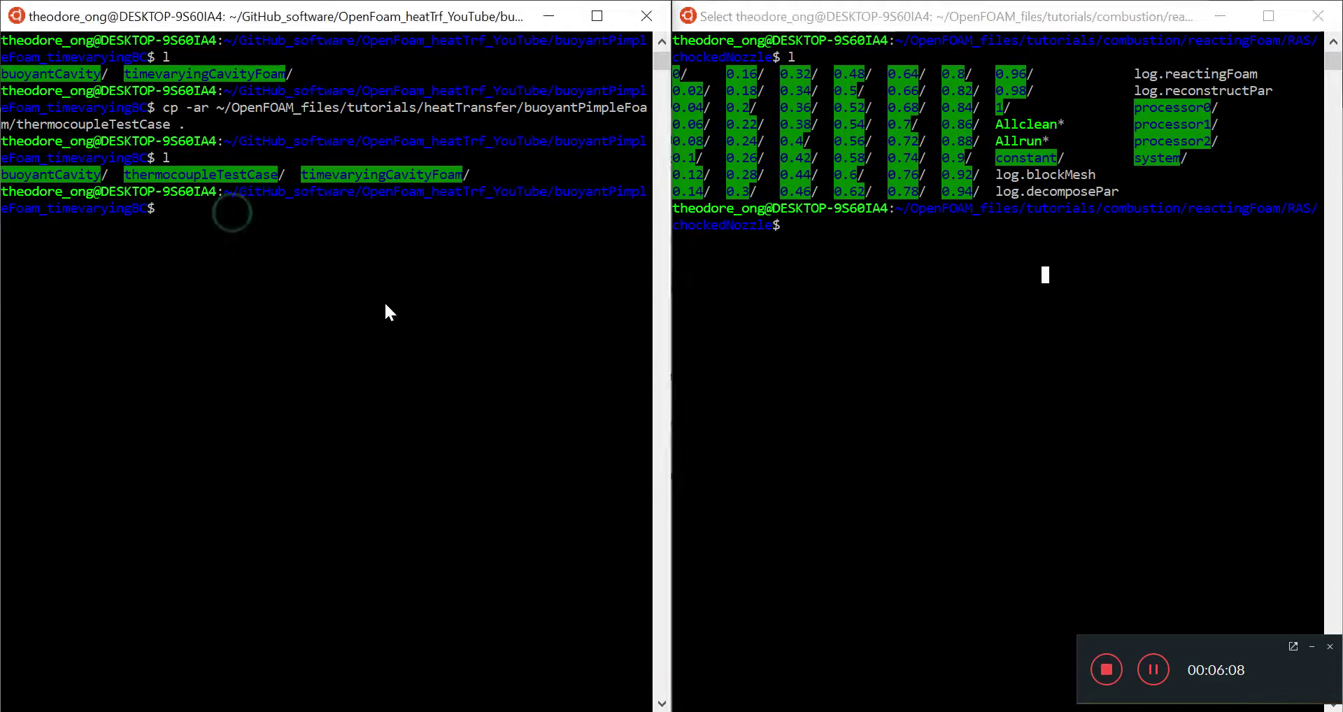
{"action": "left_click", "coordinate": [768, 234]}
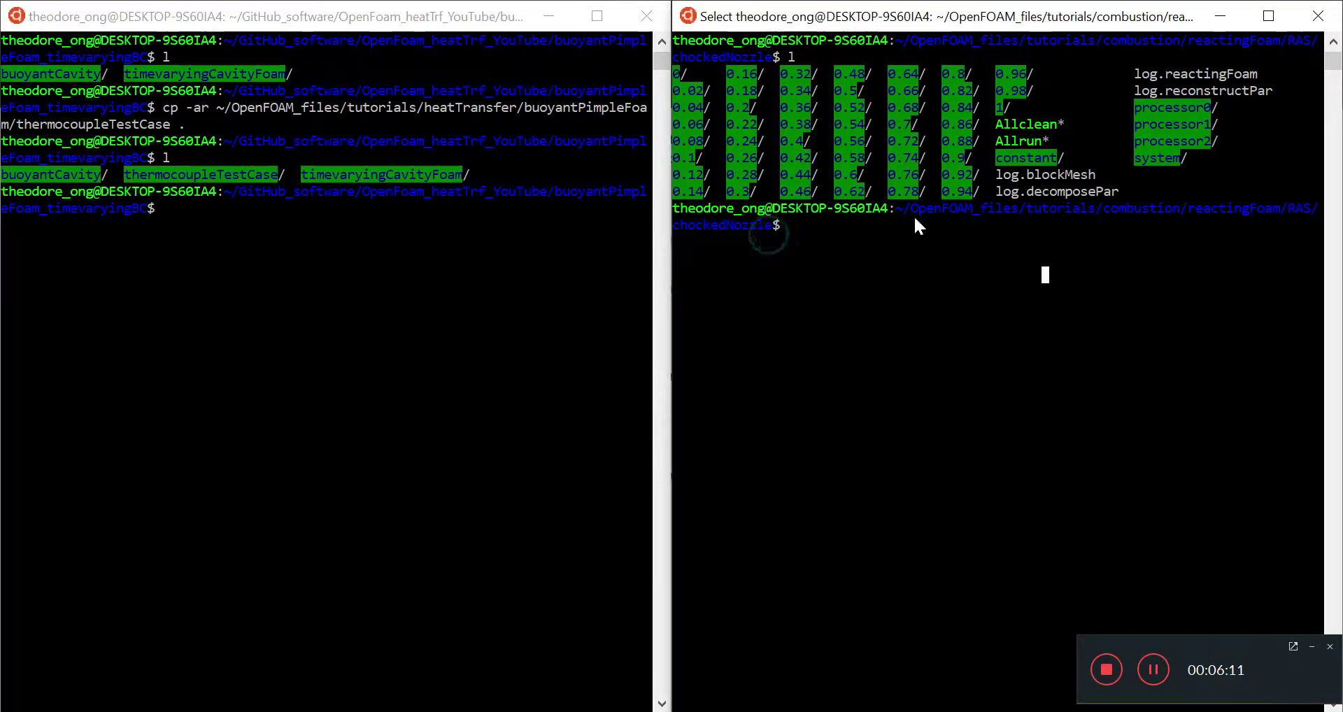
{"action": "left_click_drag", "start_coordinate": [771, 227], "coordinate": [907, 212]}
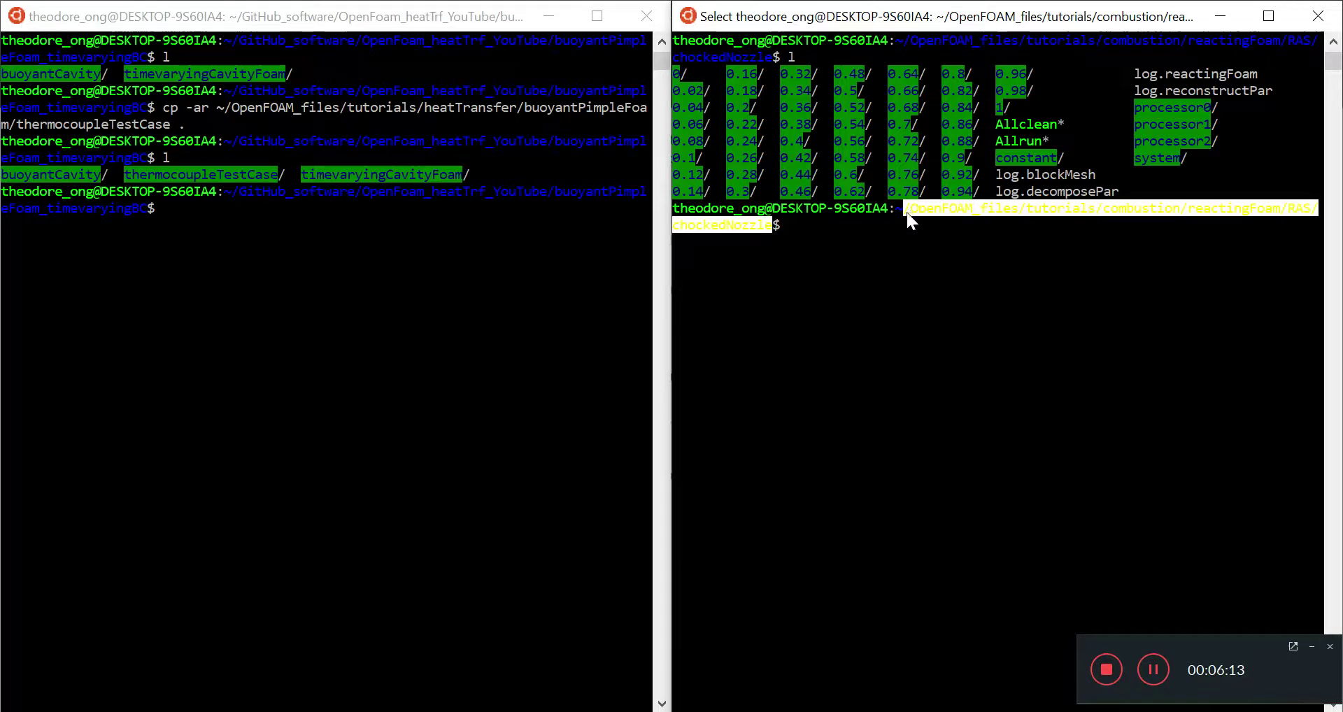
{"action": "left_click", "coordinate": [400, 242]}
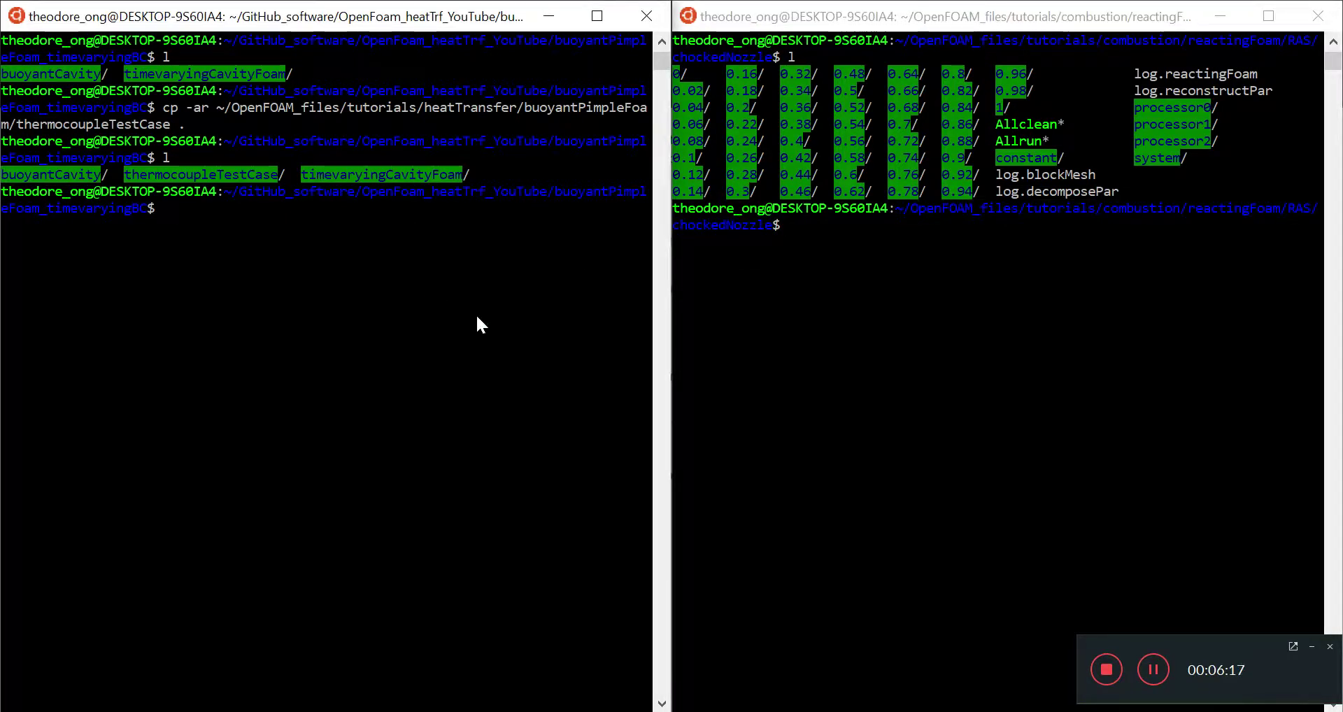
Copy the chockedNozzle tutorial into the repository folder with cp -ar and confirm it appears
{"action": "type", "text": "cp -ar"}
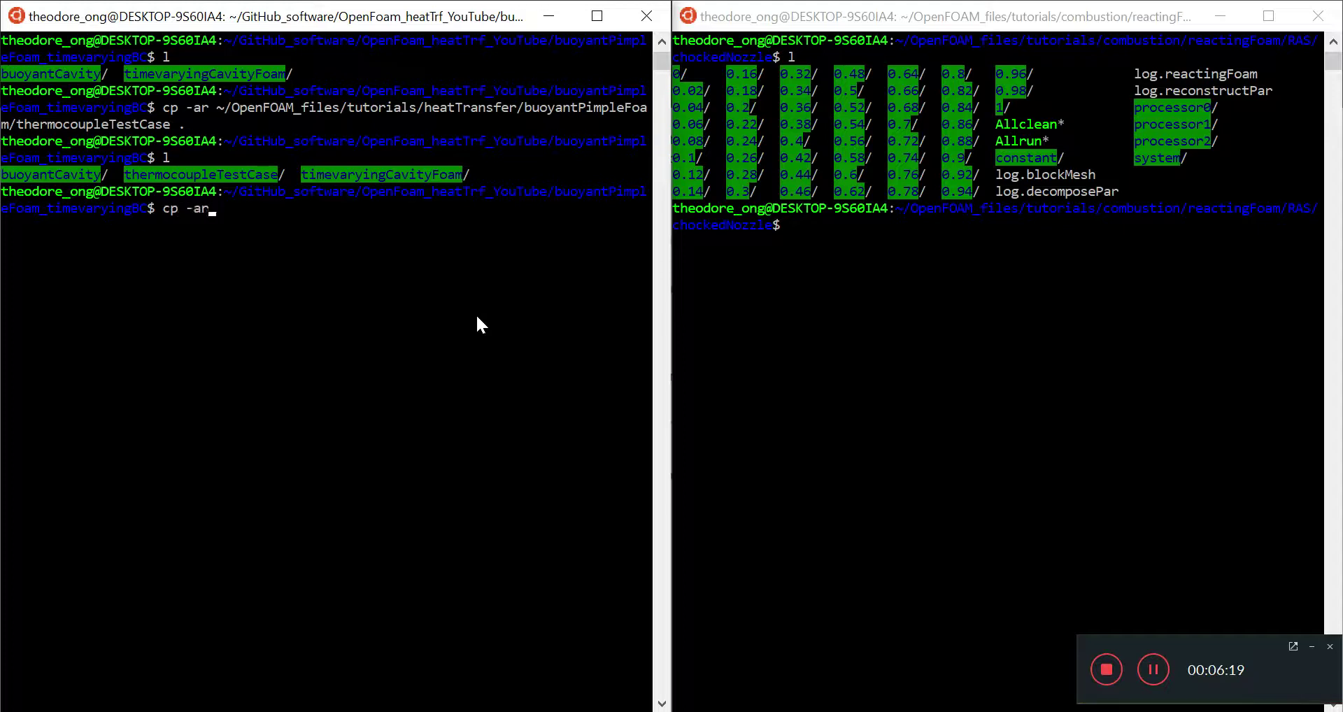
{"action": "right_click", "coordinate": [477, 318]}
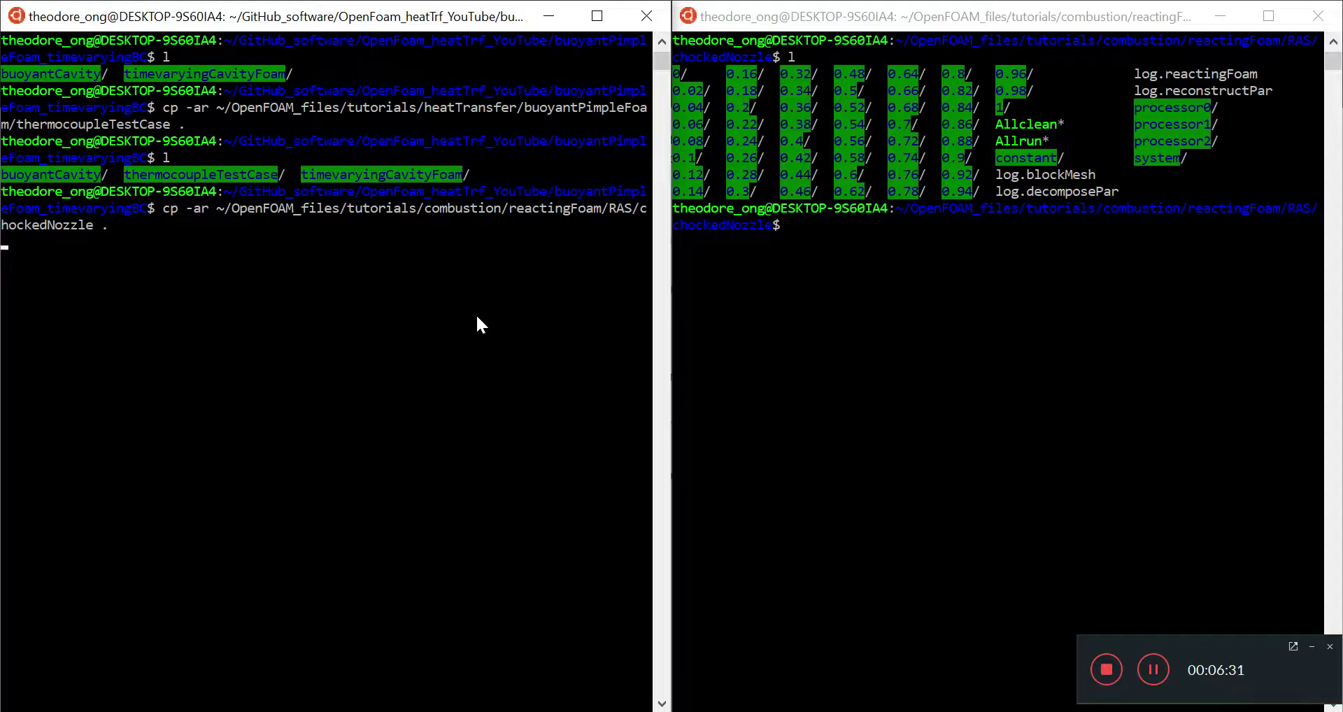
{"action": "key", "text": "Return"}
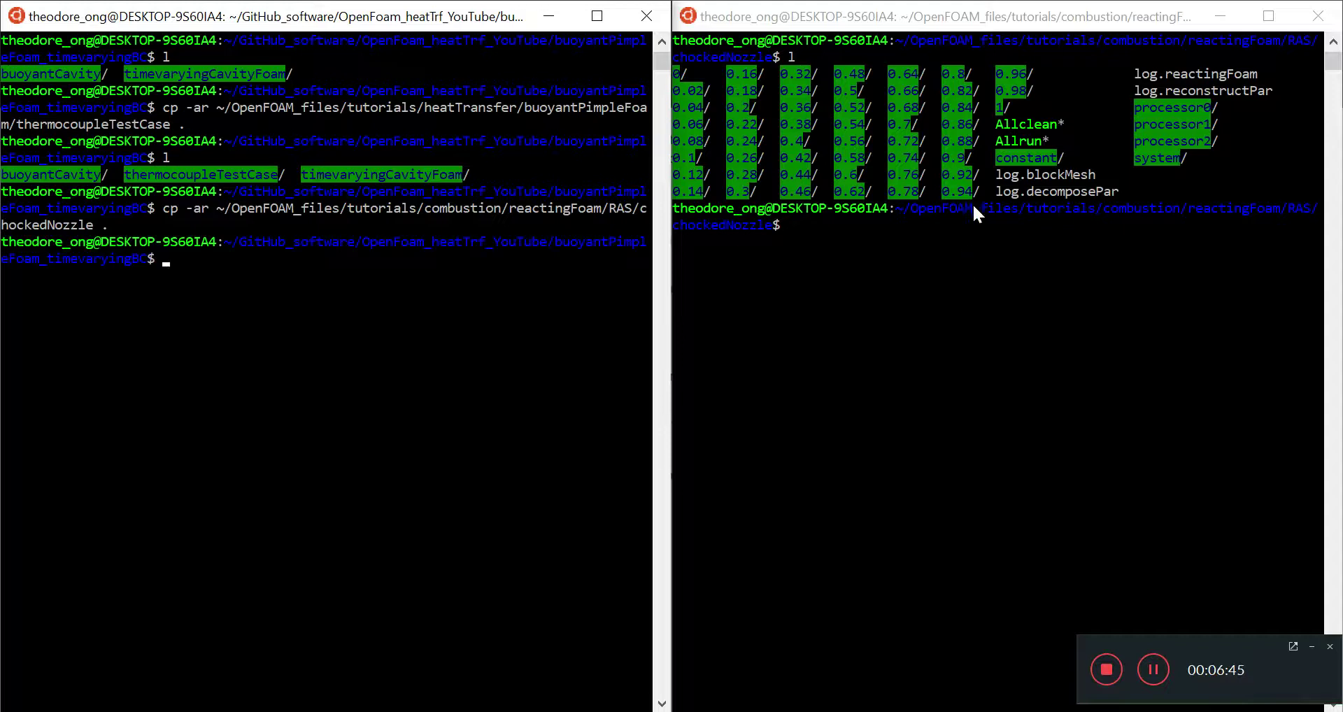
{"action": "left_click", "coordinate": [909, 148]}
{"action": "left_click", "coordinate": [862, 156]}
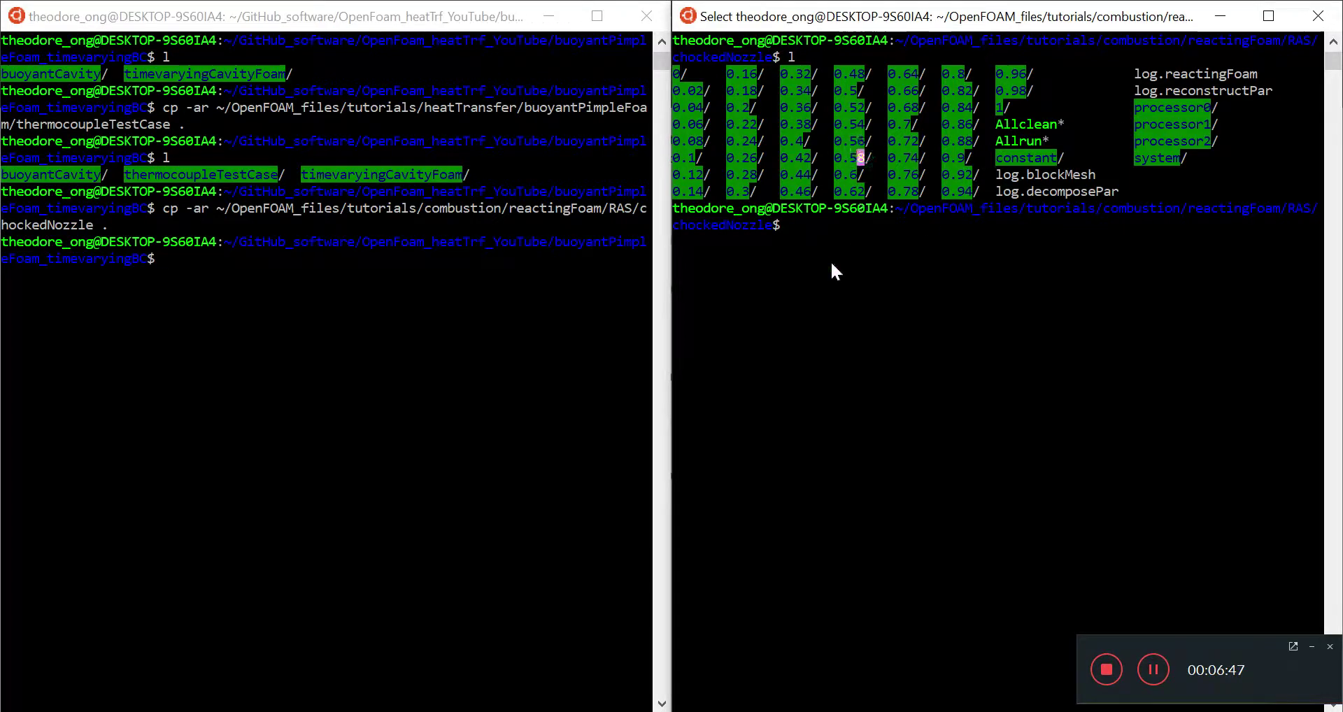
{"action": "left_click", "coordinate": [417, 257]}
{"action": "type", "text": "l"}
{"action": "key", "text": "Return"}
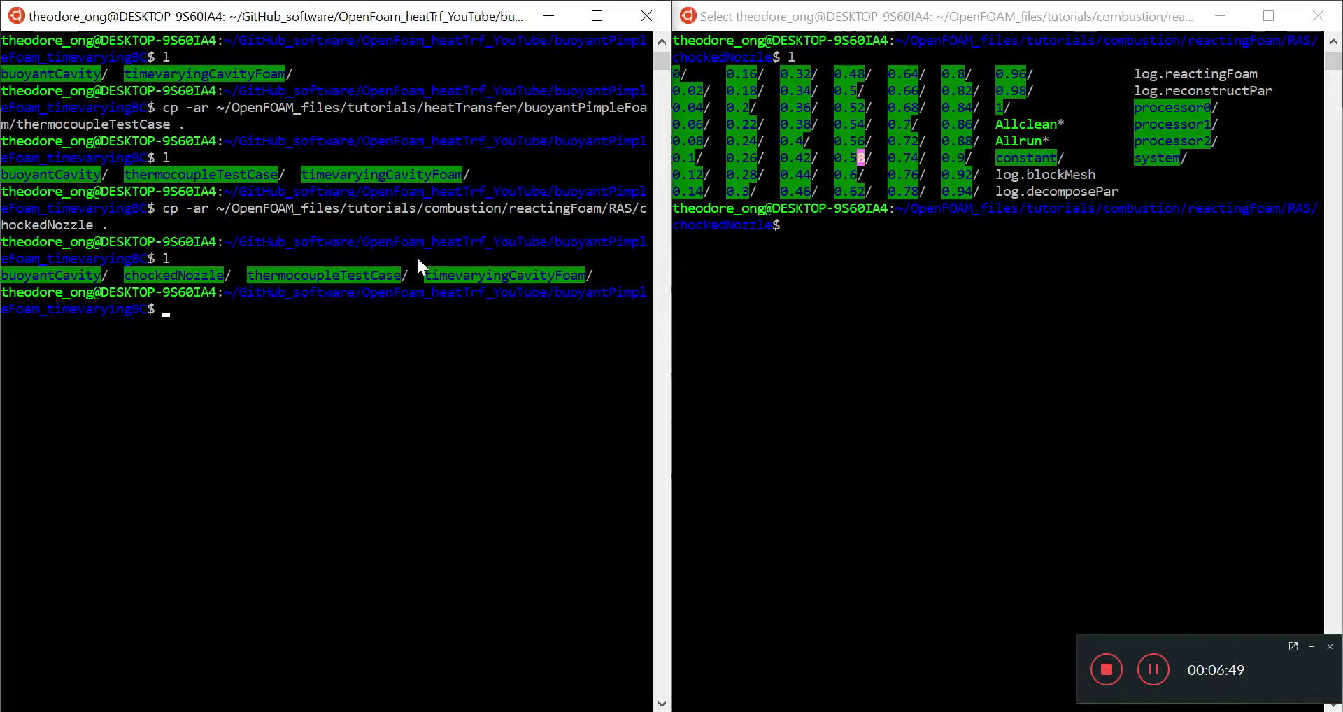
Enter the copied chockedNozzle case and run ./Allclean to remove old results
{"action": "type", "text": "cd ch"}
{"action": "key", "text": "Tab"}
{"action": "key", "text": "Return"}
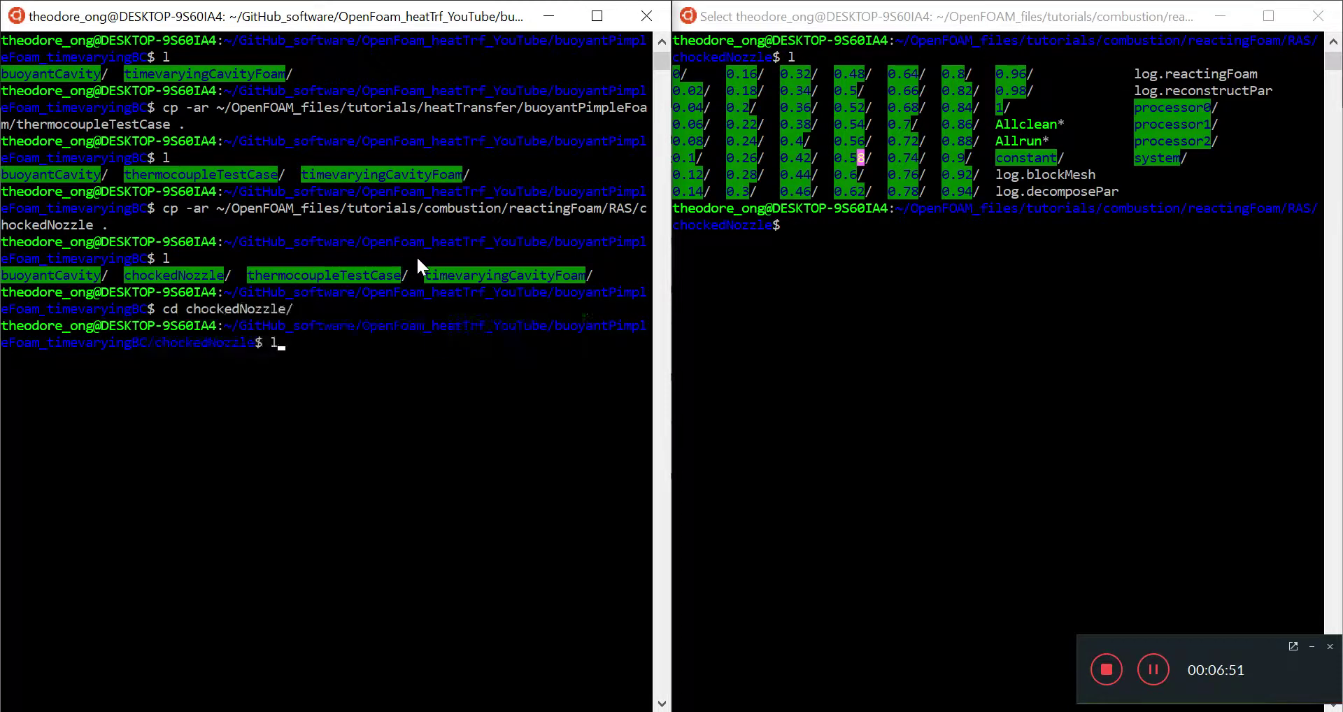
{"action": "type", "text": "ls"}
{"action": "key", "text": "Return"}
{"action": "type", "text": "./Allclean"}
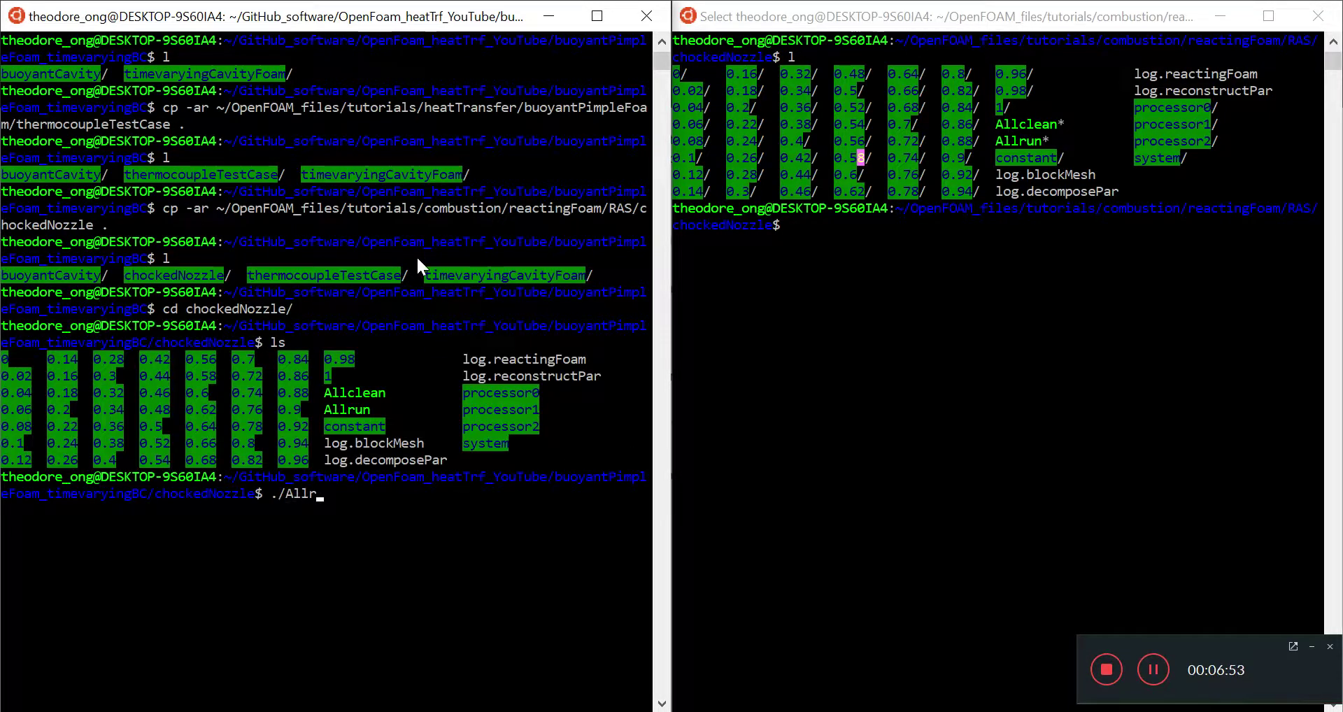
{"action": "key", "text": "Return"}
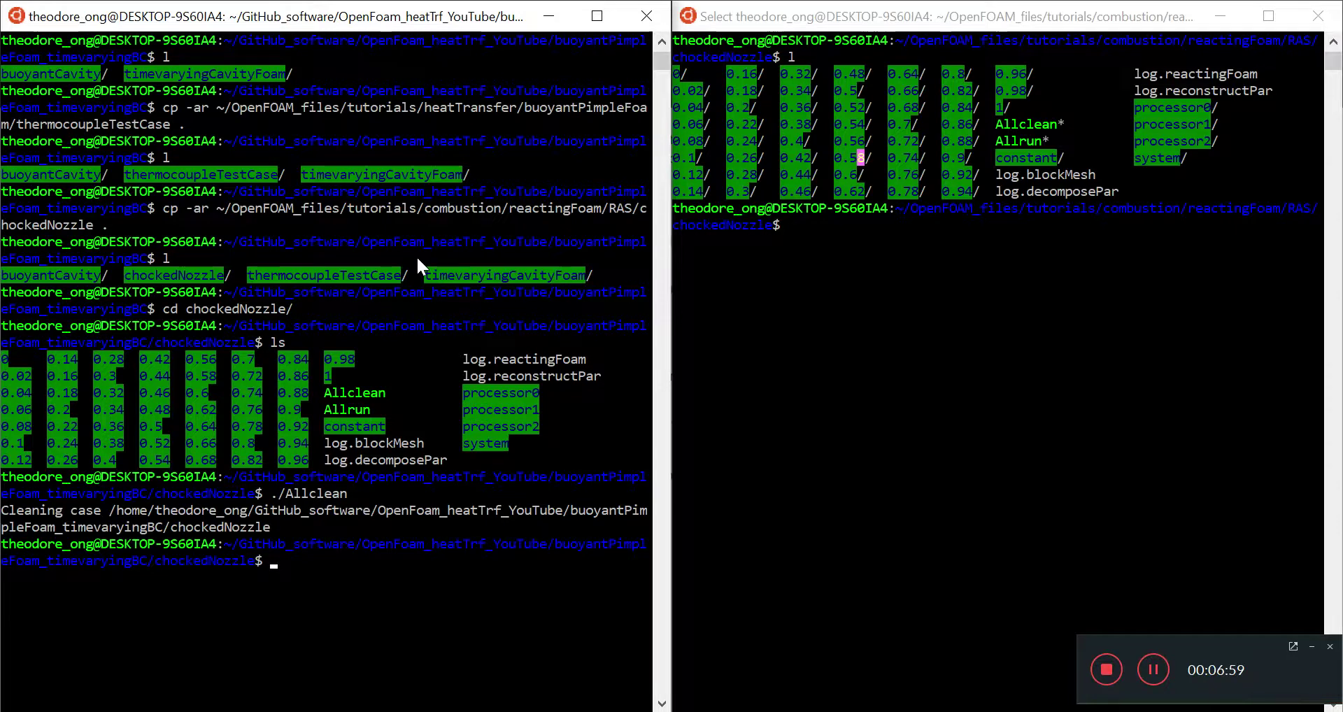
Clear the screen and list the cleaned case: 0, constant, system, Allclean, Allrun
{"action": "type", "text": "clear"}
{"action": "key", "text": "Return"}
{"action": "type", "text": "l"}
{"action": "key", "text": "Return"}
Go up two levels to the repository root, fixing a cd.. typo, and list it
{"action": "type", "text": "cd .."}
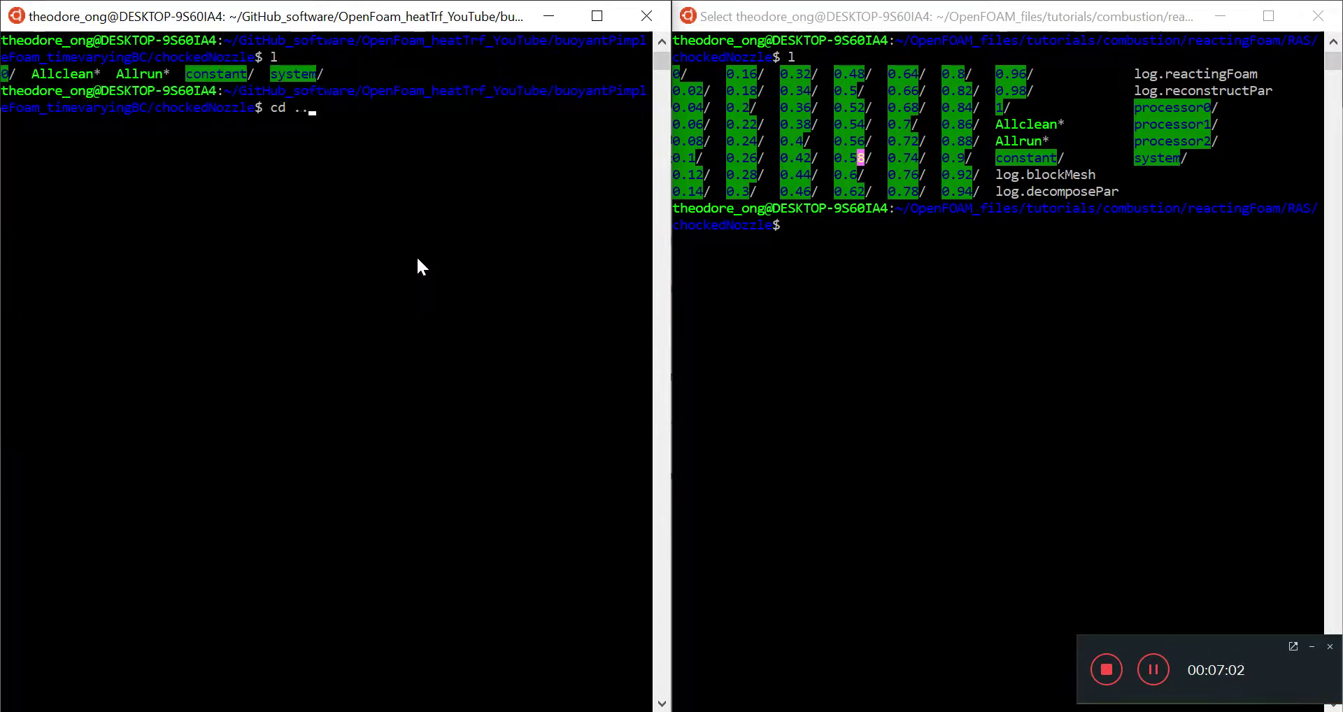
{"action": "key", "text": "Return"}
{"action": "type", "text": "cd"}
{"action": "key", "text": "BackSpace"}
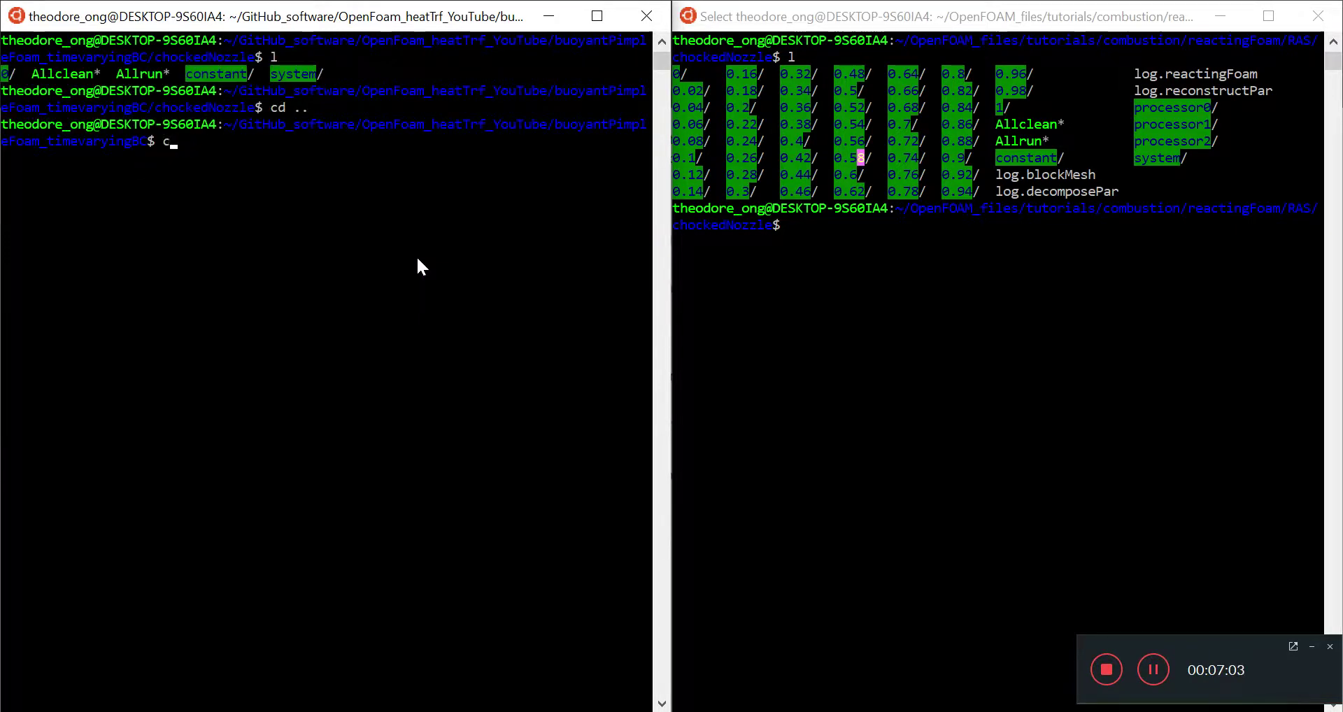
{"action": "type", "text": ".."}
{"action": "key", "text": "Return"}
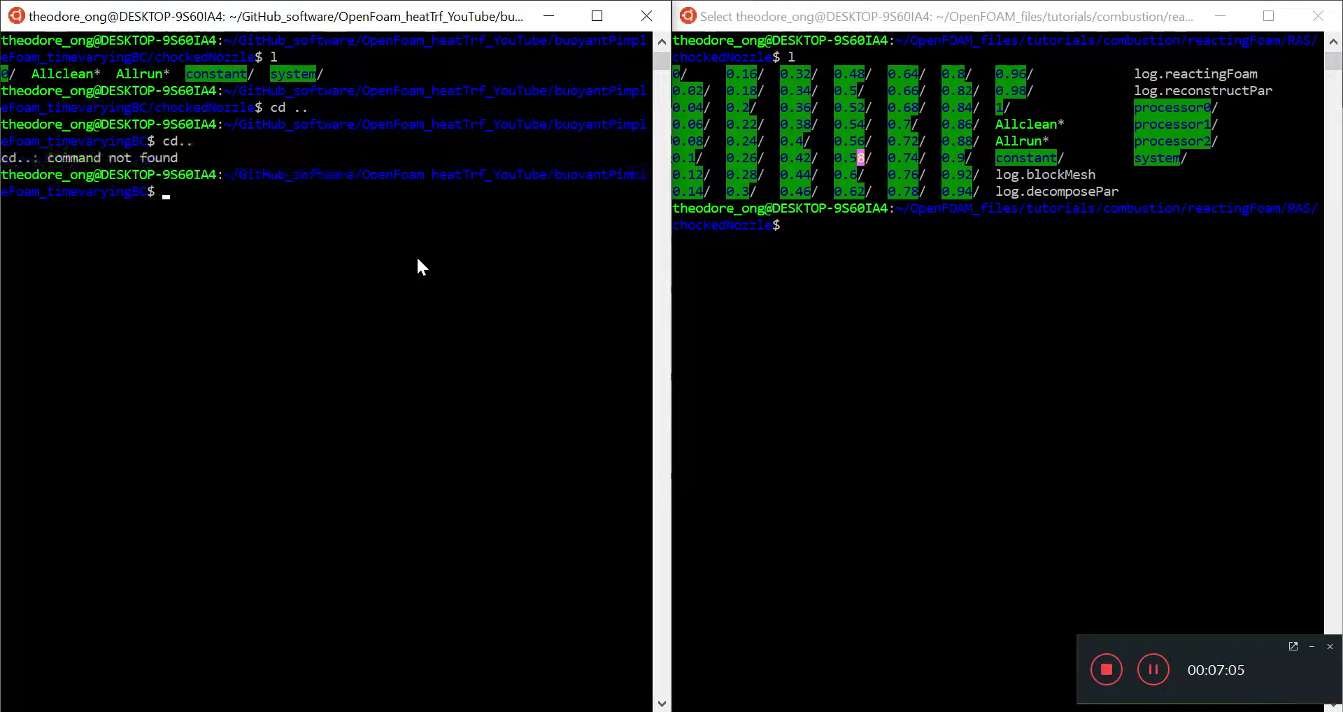
{"action": "type", "text": "cd .."}
{"action": "key", "text": "Return"}
{"action": "type", "text": "ls"}
{"action": "key", "text": "Return"}
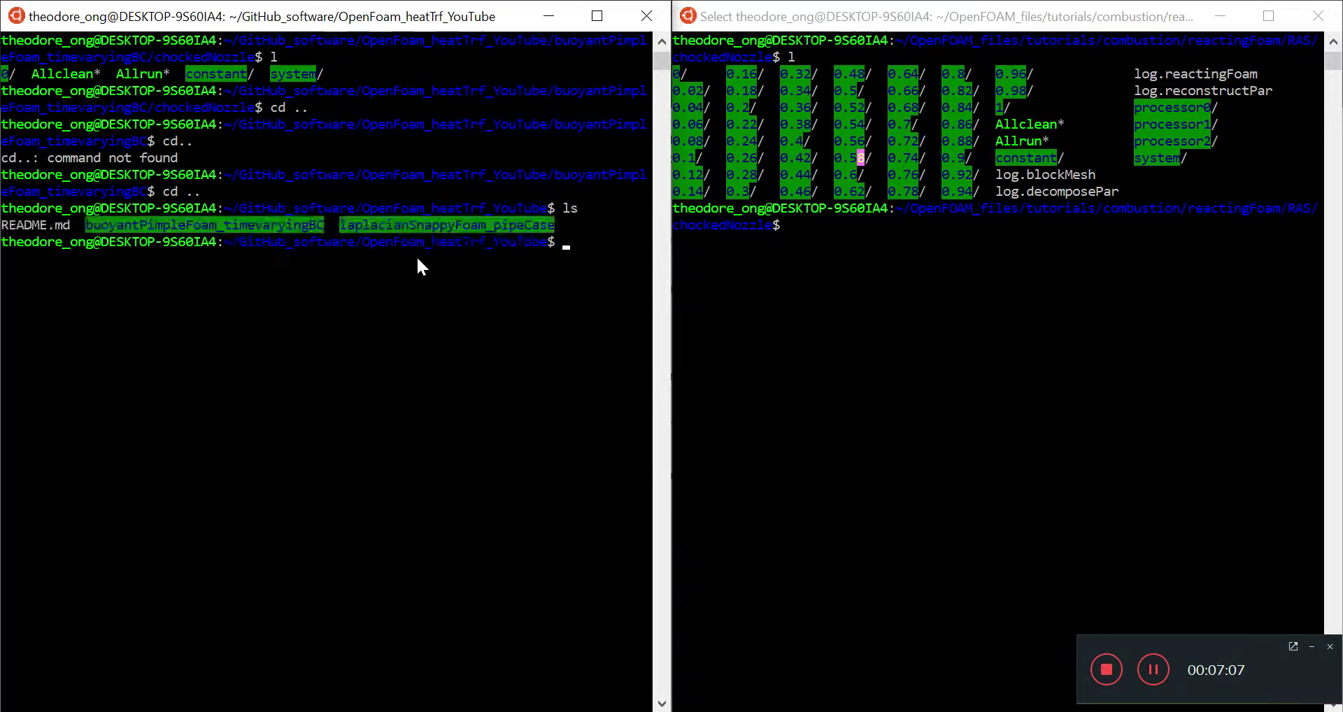
Stage all changes with git add . and commit with message 'timevaryingBC_firstcommit_added'
{"action": "type", "text": "git add ."}
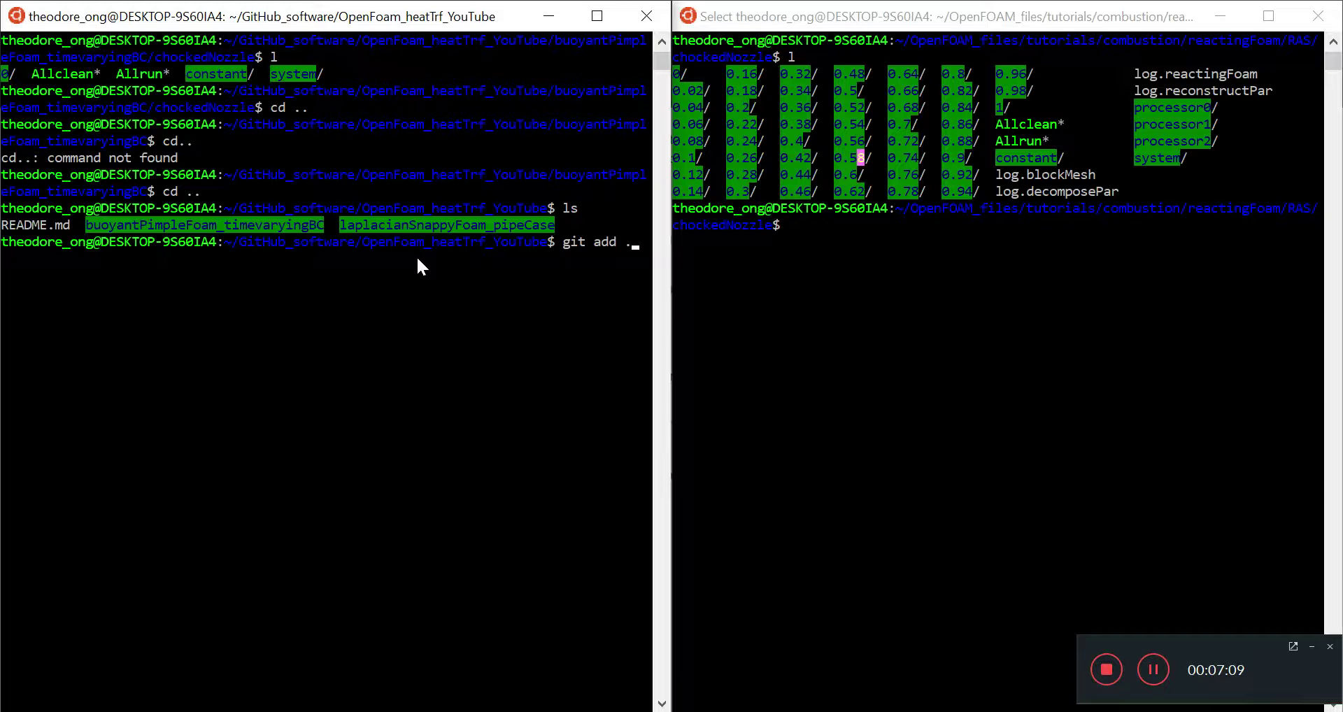
{"action": "key", "text": "Return"}
{"action": "type", "text": "git commit -m \""}
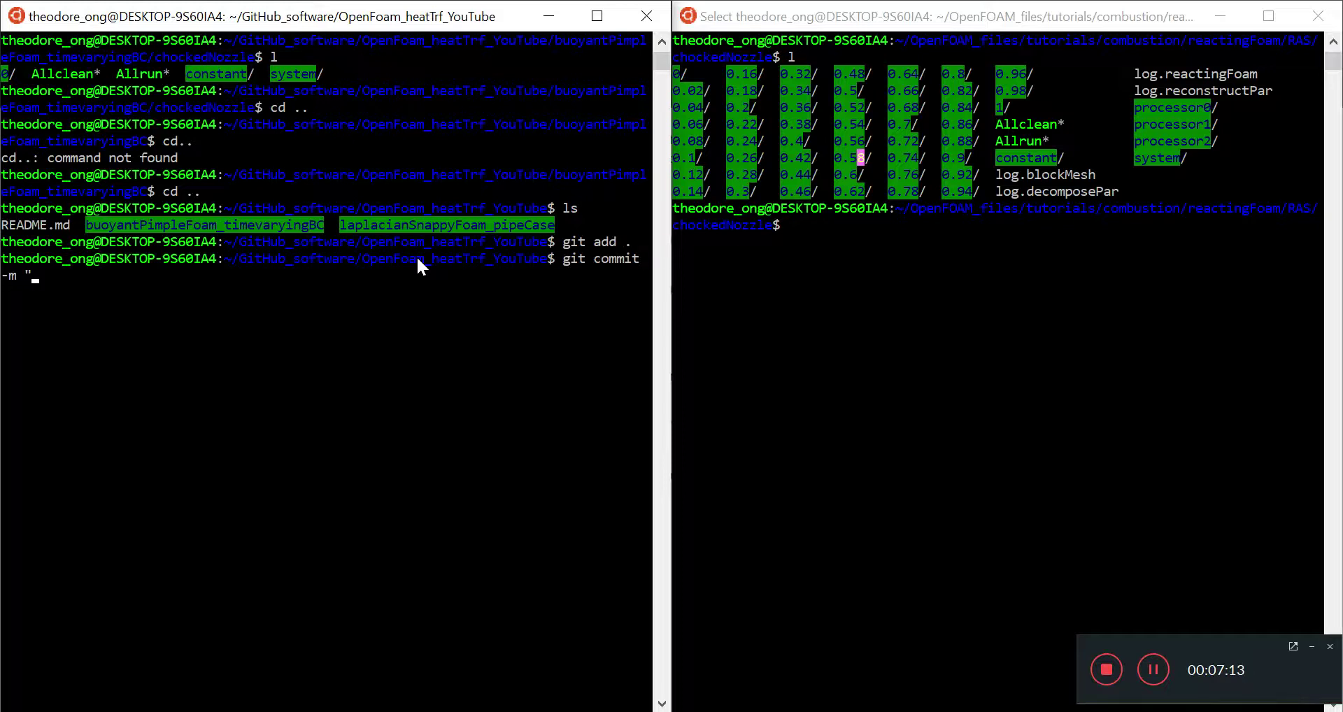
{"action": "type", "text": "timevaryingBC_firstcommit_"}
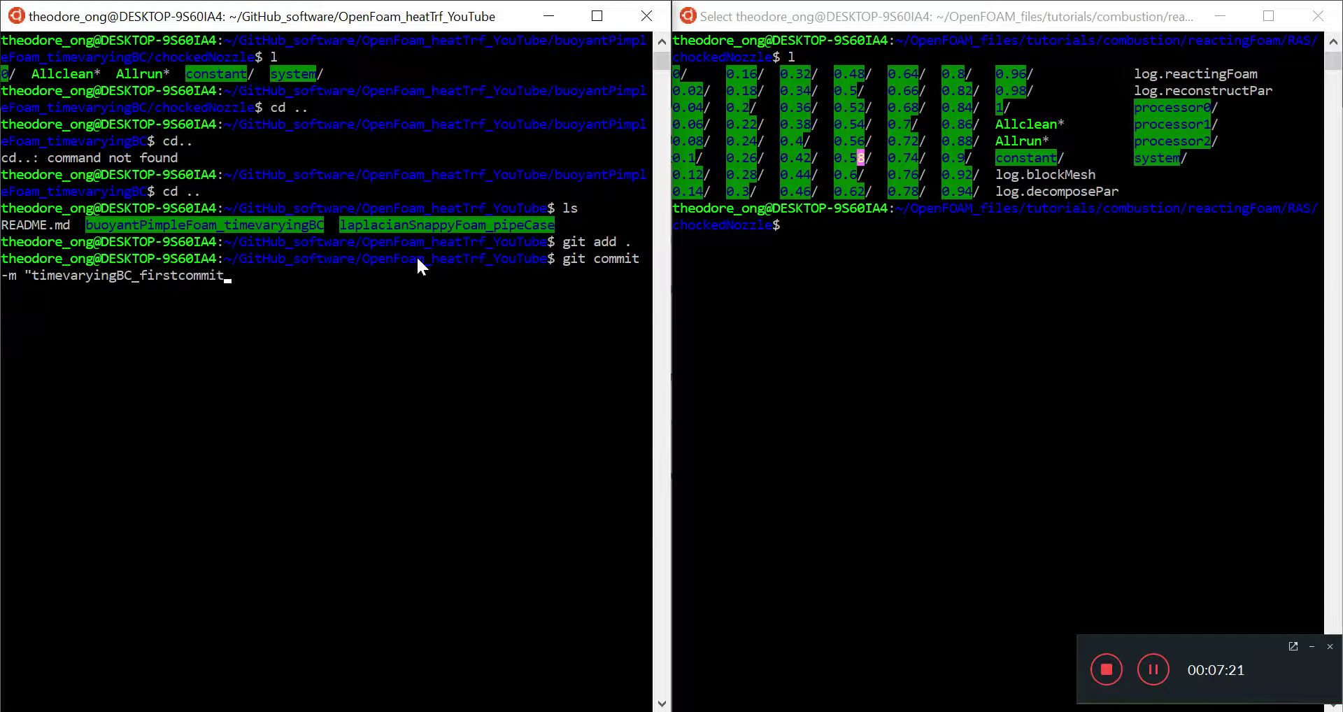
{"action": "type", "text": "added\""}
{"action": "key", "text": "Return"}
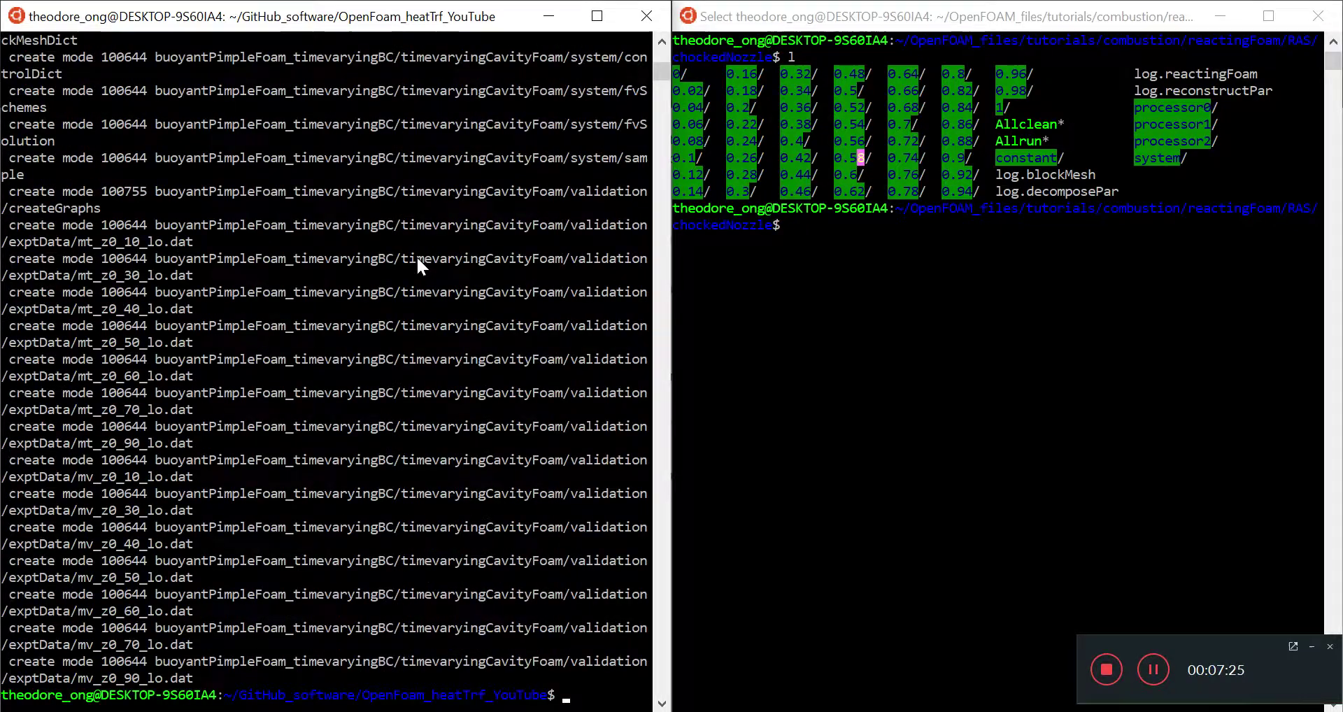
{"action": "type", "text": "g"}
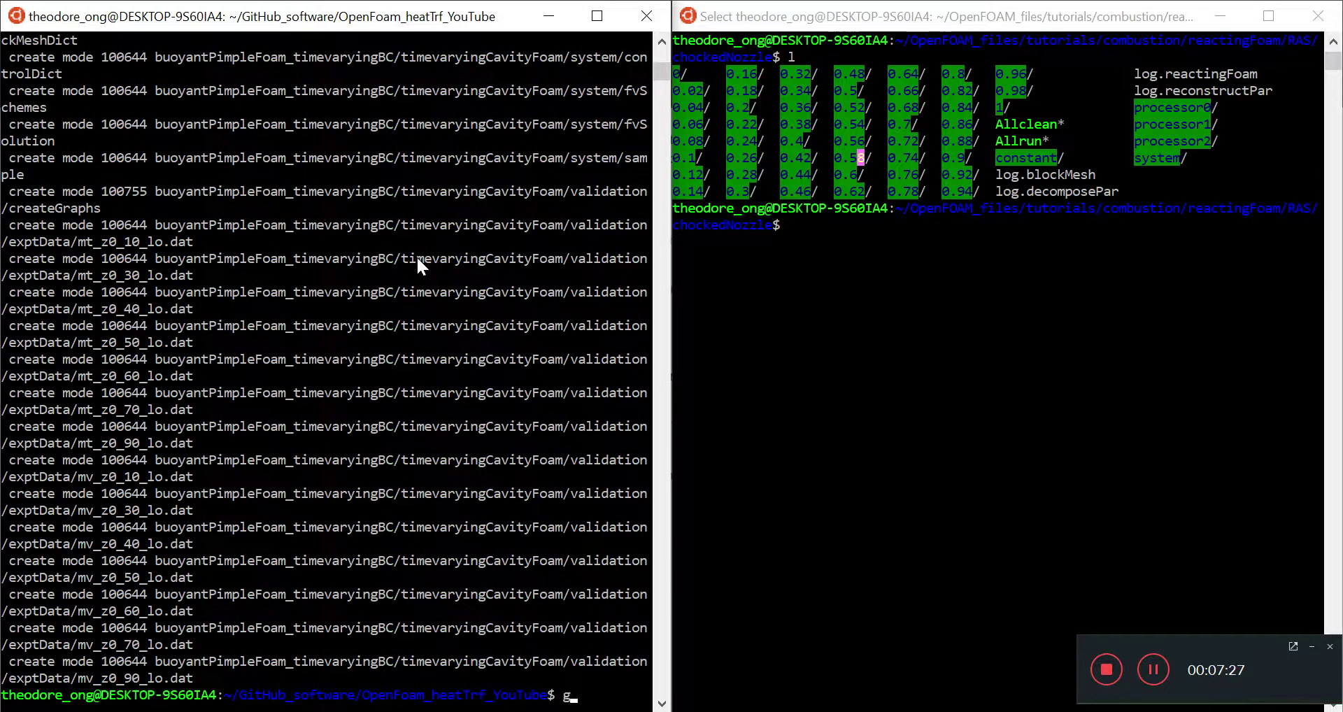
{"action": "type", "text": "it push origin master"}
Push to origin master, entering the GitHub username and password, then clear the screen
{"action": "key", "text": "Return"}
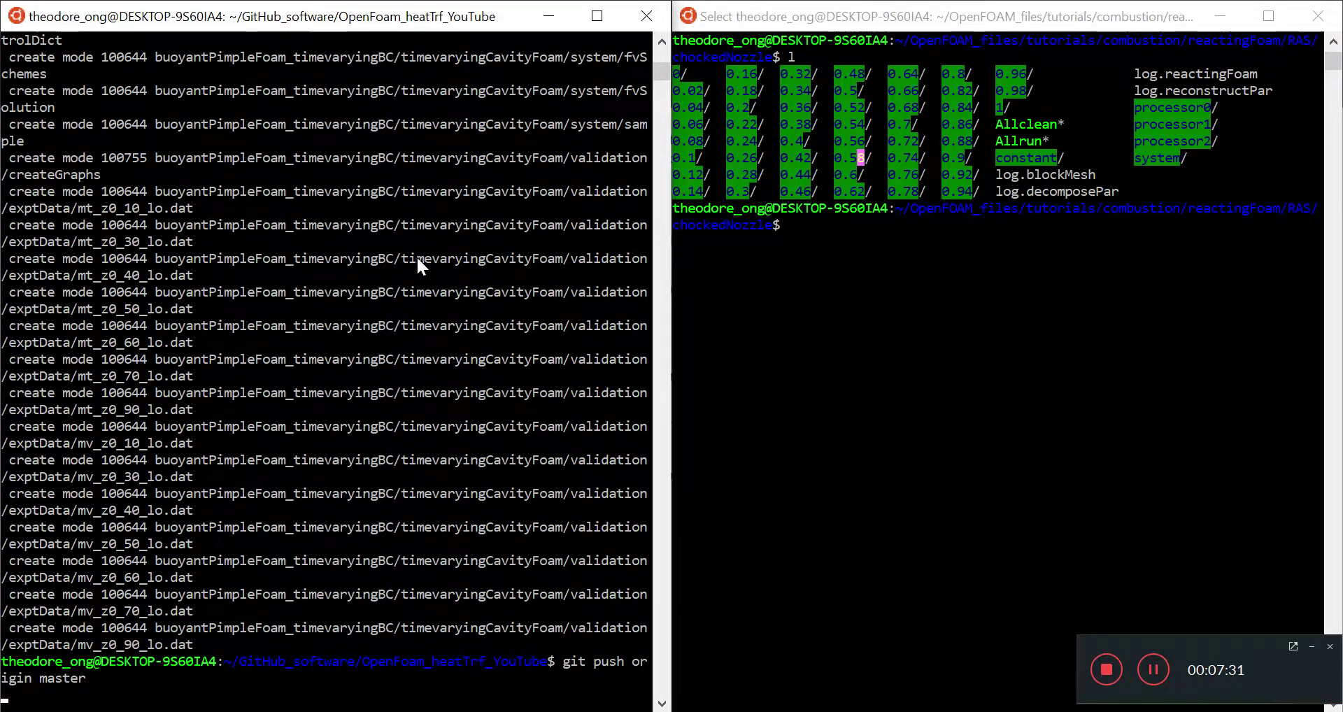
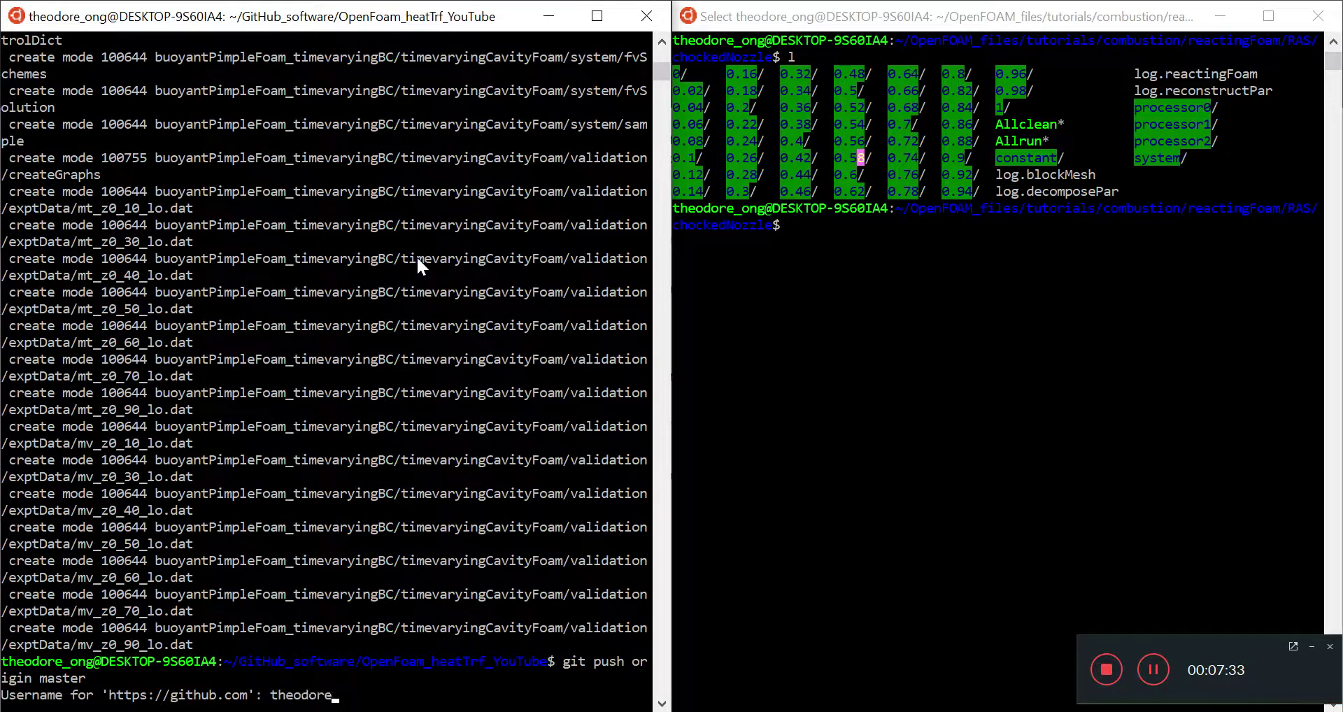
{"action": "key", "text": "Return"}
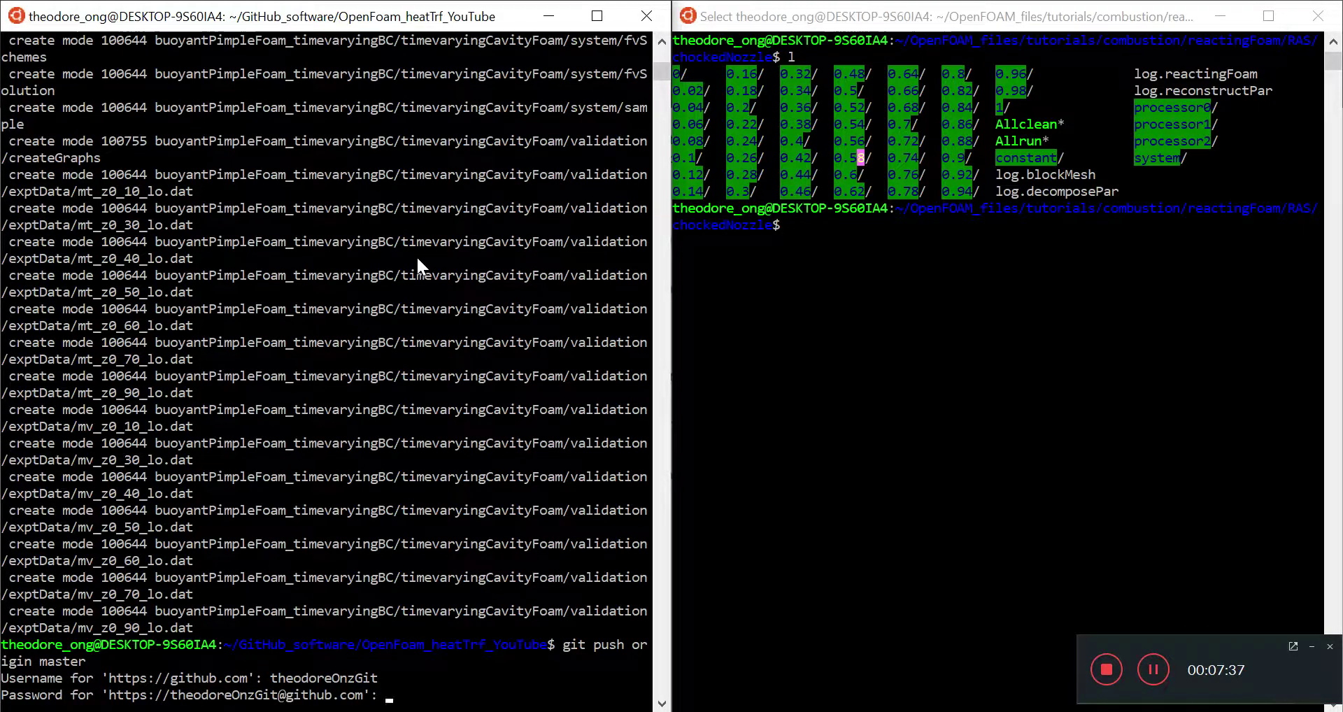
{"action": "key", "text": "Return"}
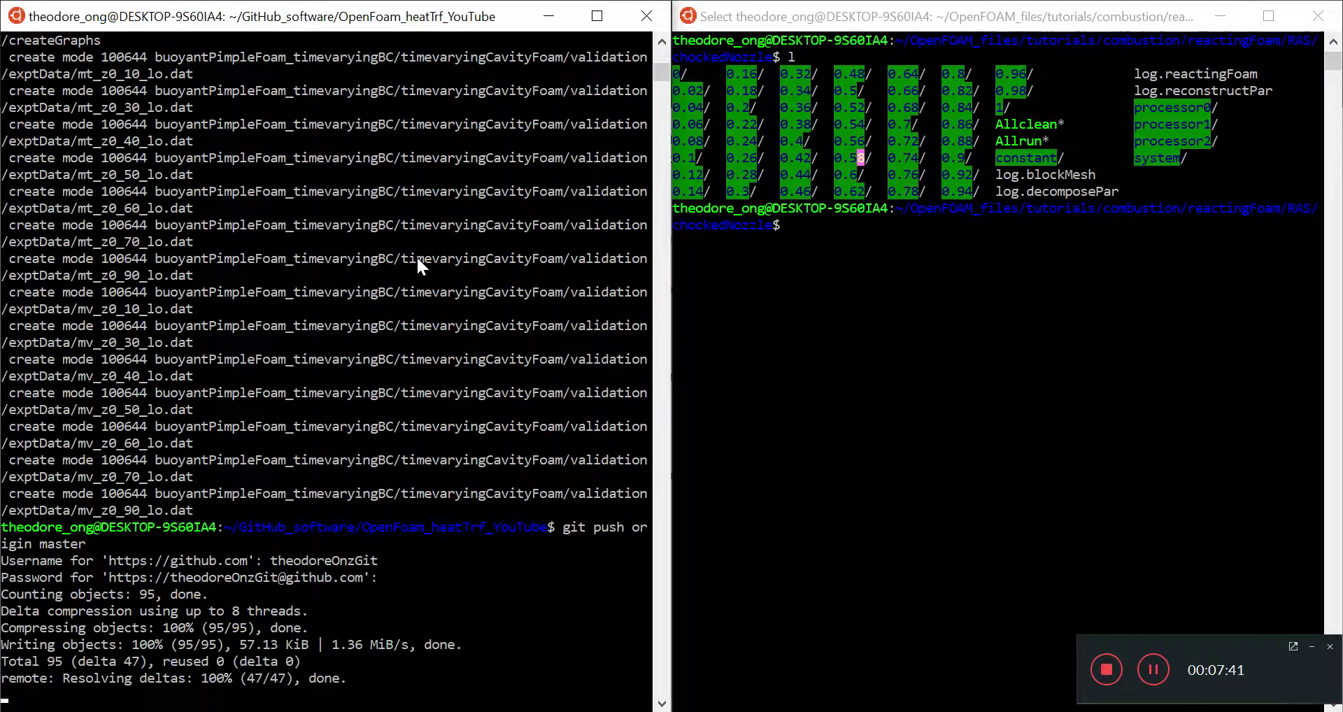
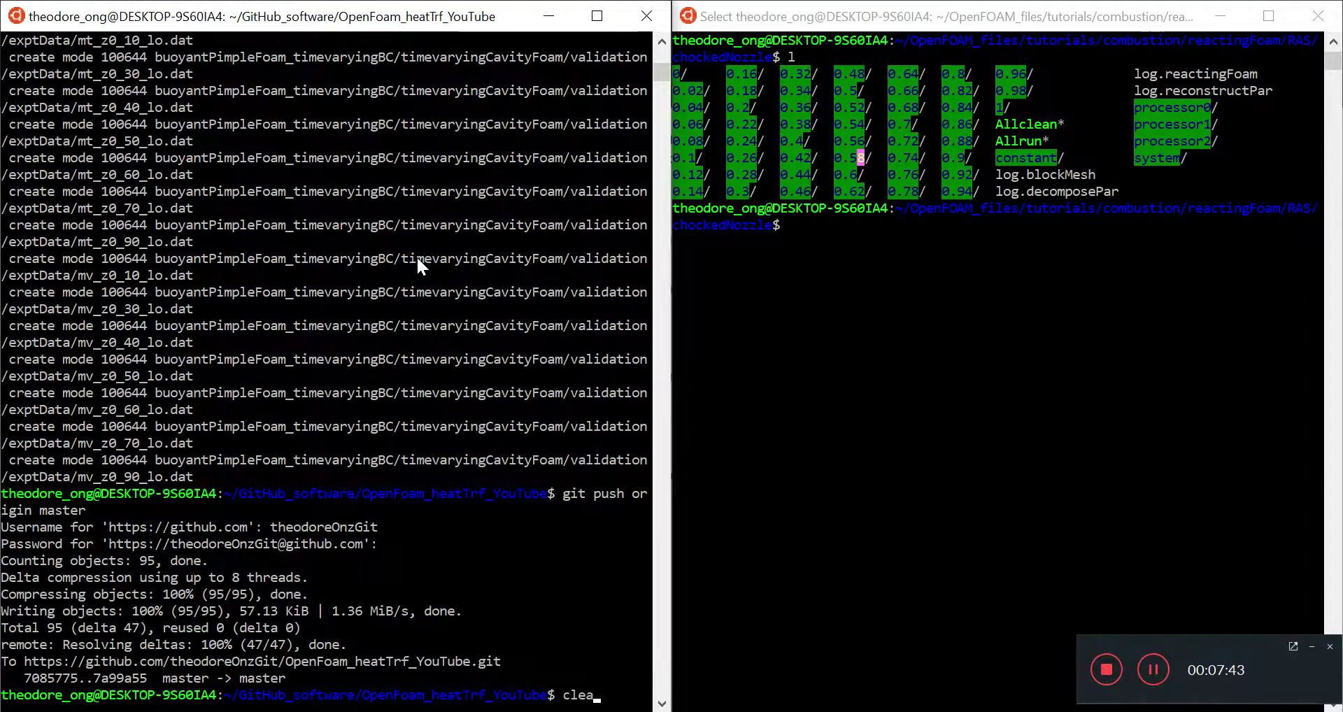
{"action": "key", "text": "Return"}
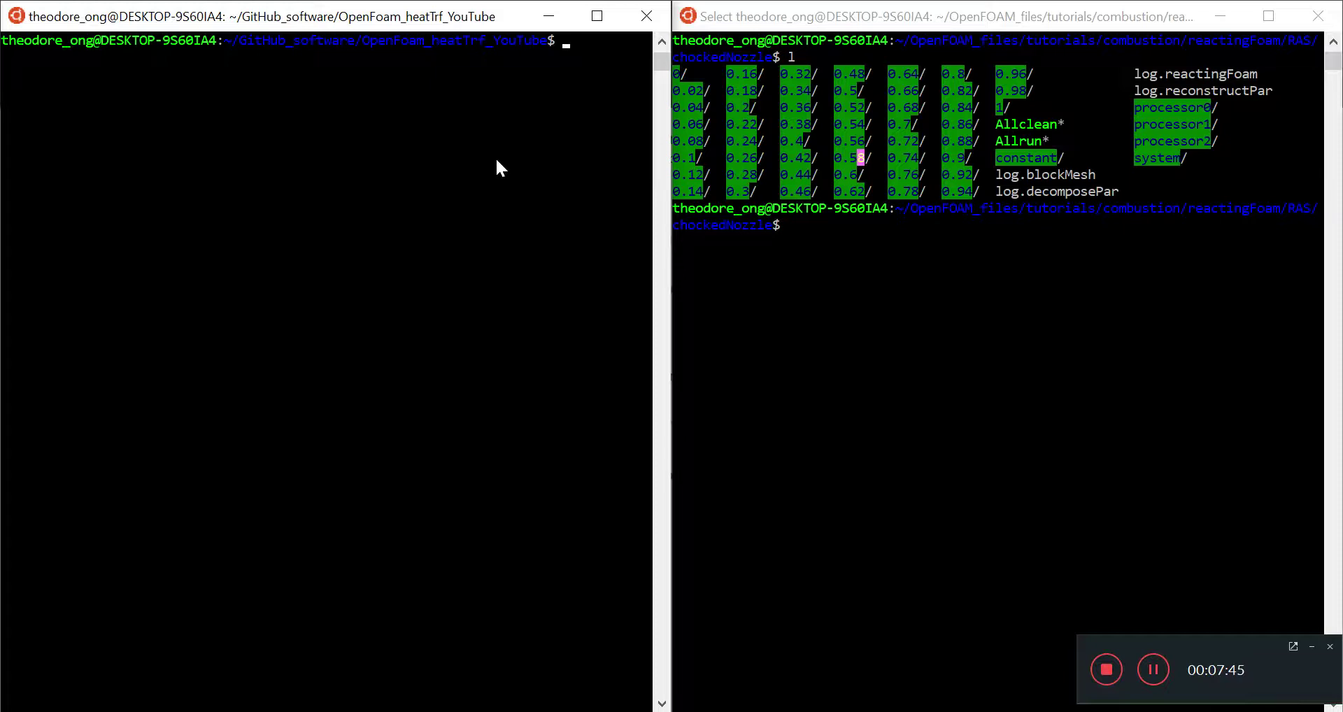
Navigate into buoyantPimpleFoam_timevaryingBC/chockedNozzle/0 and list its field files
{"action": "type", "text": "l"}
{"action": "key", "text": "Return"}
{"action": "type", "text": "cd b"}
{"action": "key", "text": "Tab"}
{"action": "key", "text": "Return"}
{"action": "type", "text": "ls"}
{"action": "key", "text": "Return"}
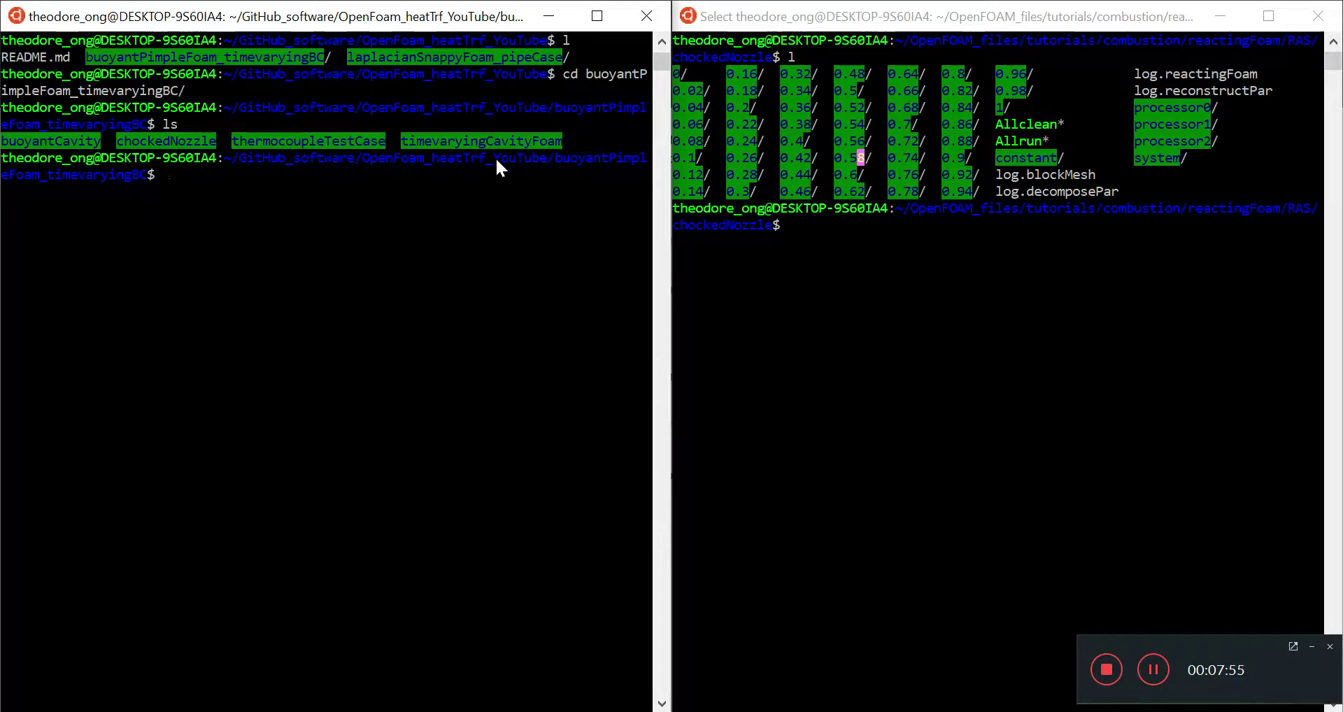
{"action": "type", "text": "cd ch"}
{"action": "key", "text": "Tab"}
{"action": "key", "text": "Return"}
{"action": "type", "text": "ls"}
{"action": "key", "text": "Return"}
{"action": "type", "text": "cd 0"}
{"action": "key", "text": "Return"}
{"action": "type", "text": "le/"}
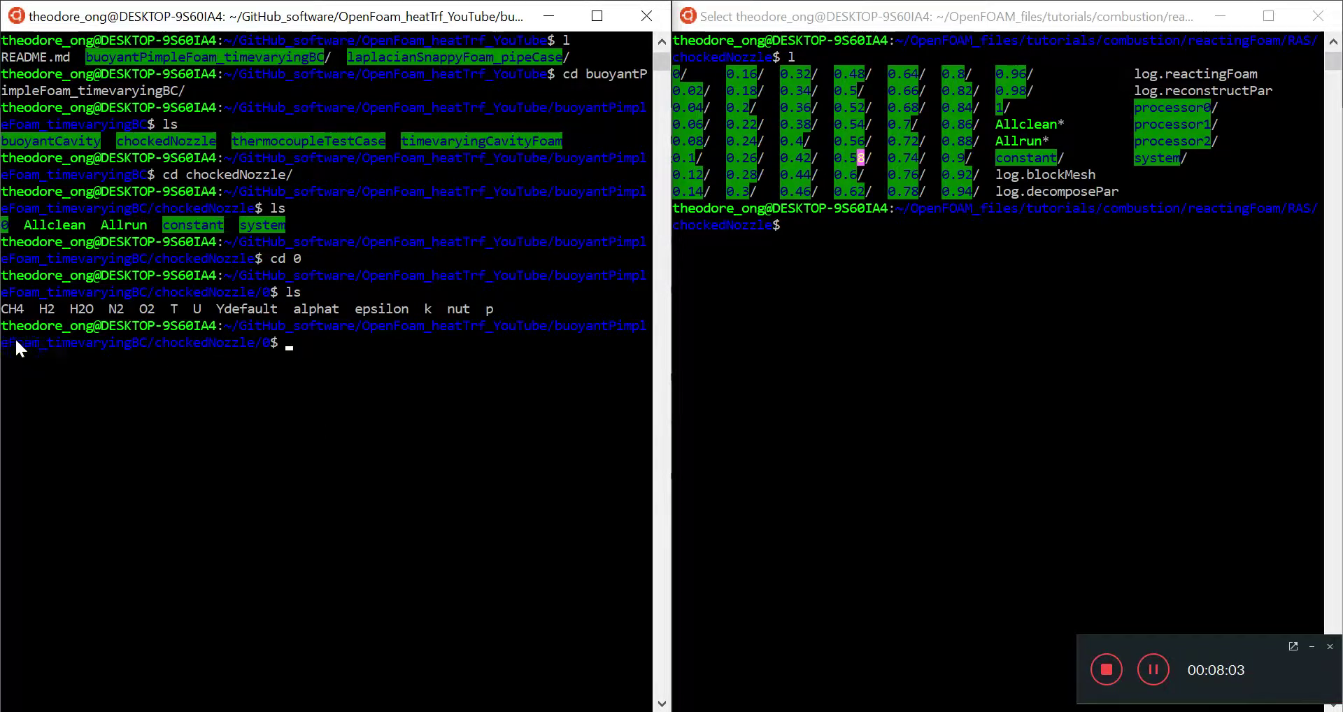
Check the field names, including O2, then open the CH4 file in vi
{"action": "left_click_drag", "start_coordinate": [3, 314], "coordinate": [100, 328]}
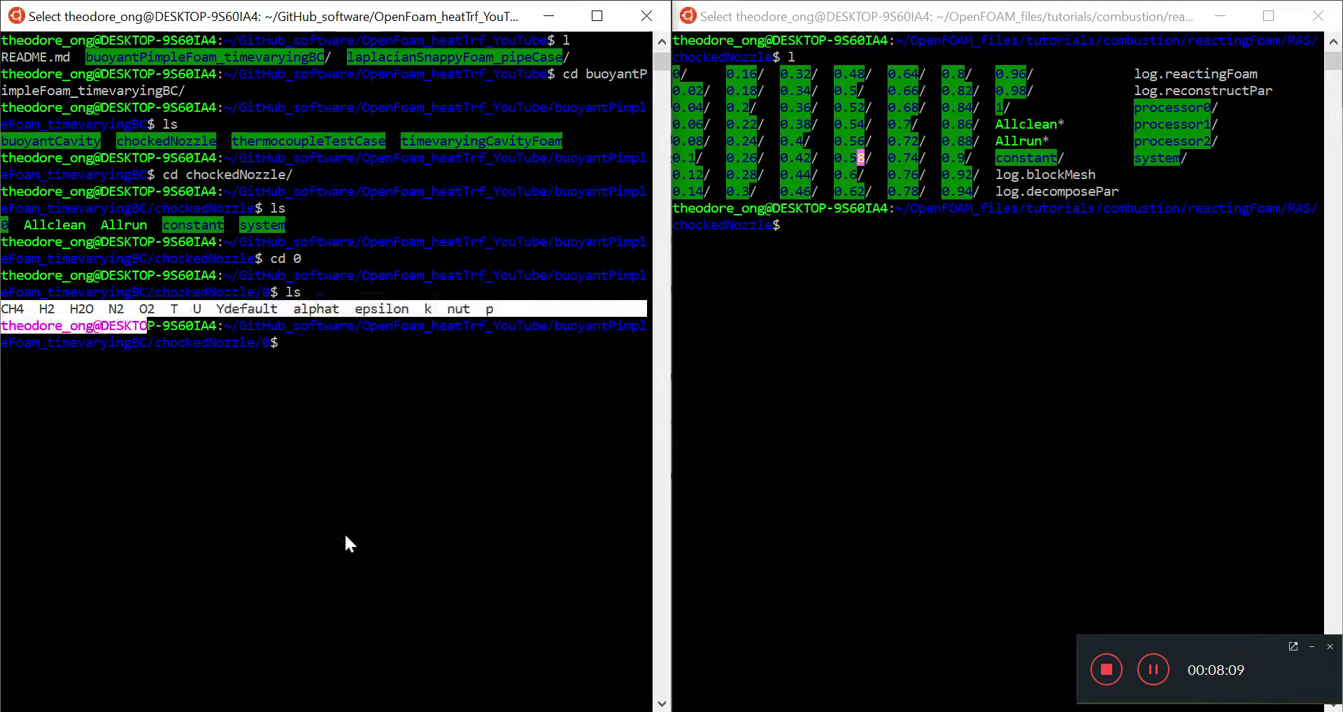
{"action": "left_click", "coordinate": [344, 532]}
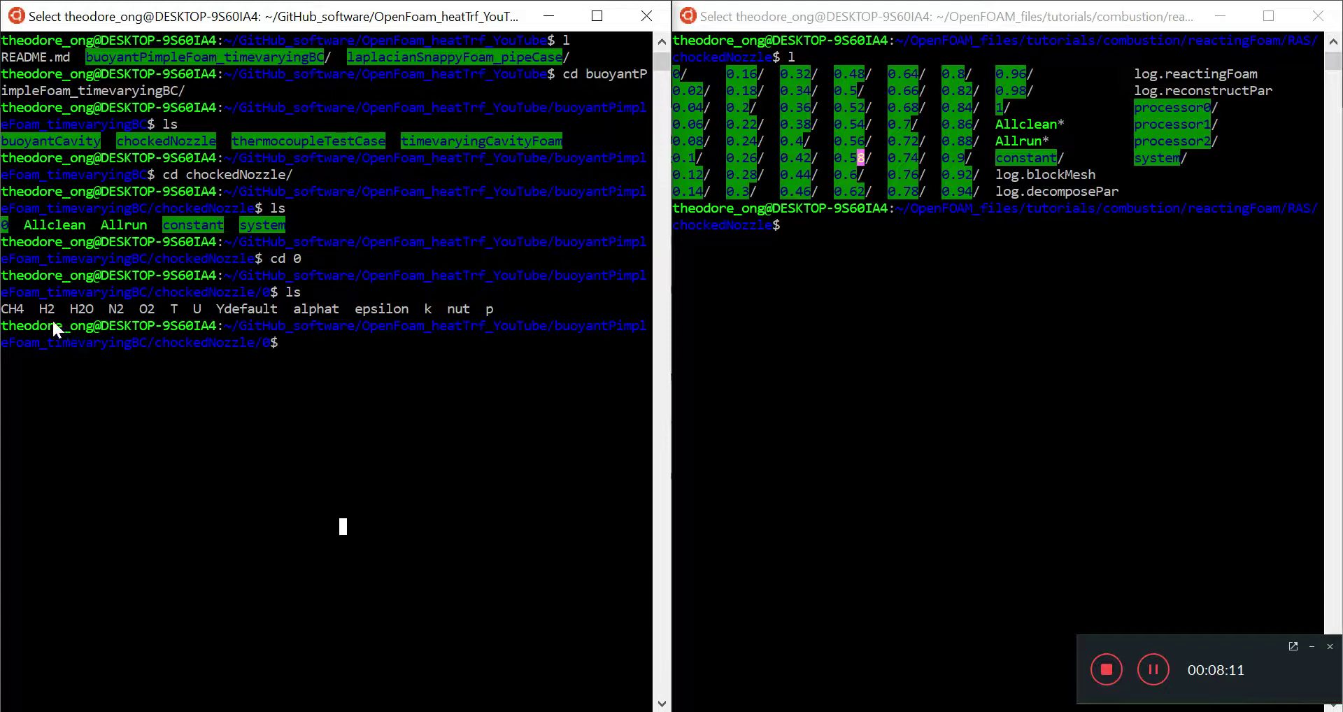
{"action": "double_click", "coordinate": [146, 309]}
{"action": "left_click", "coordinate": [157, 419]}
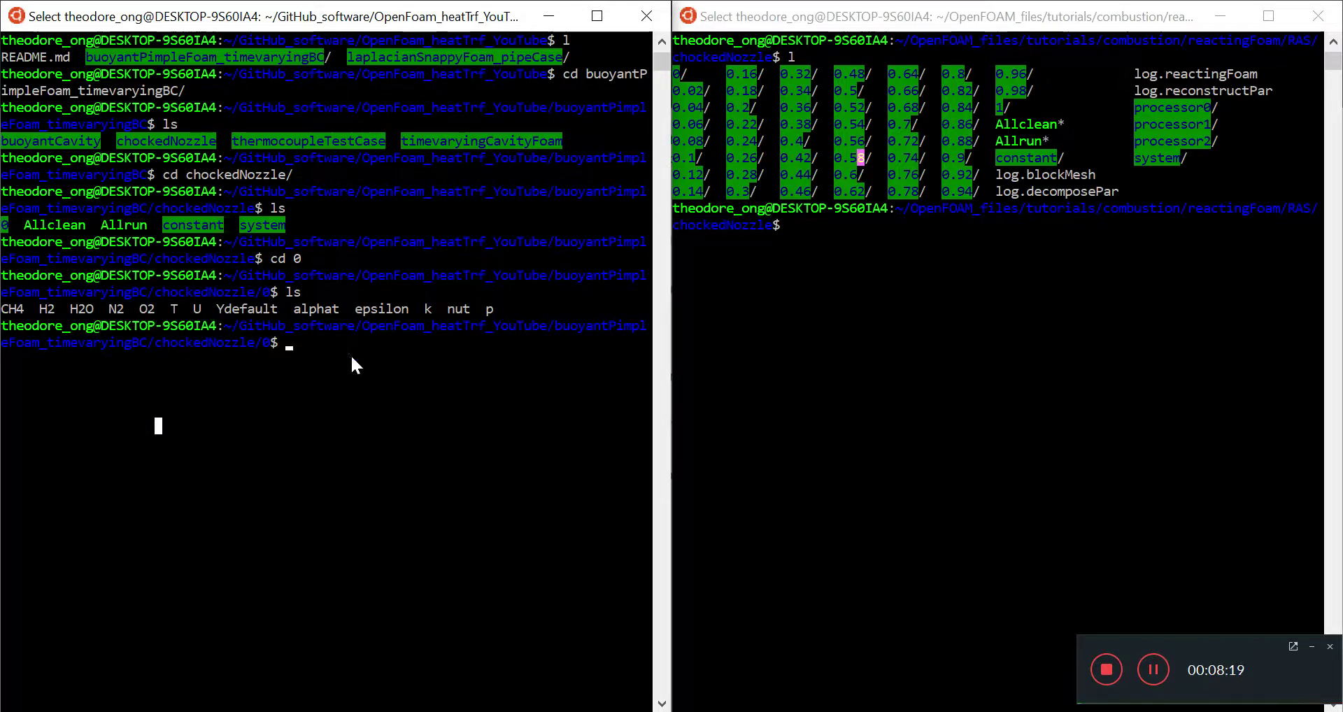
{"action": "type", "text": "cd CH4"}
{"action": "key", "text": "BackSpace"}
{"action": "key", "text": "BackSpace"}
{"action": "key", "text": "BackSpace"}
{"action": "key", "text": "BackSpace"}
{"action": "key", "text": "BackSpace"}
{"action": "key", "text": "BackSpace"}
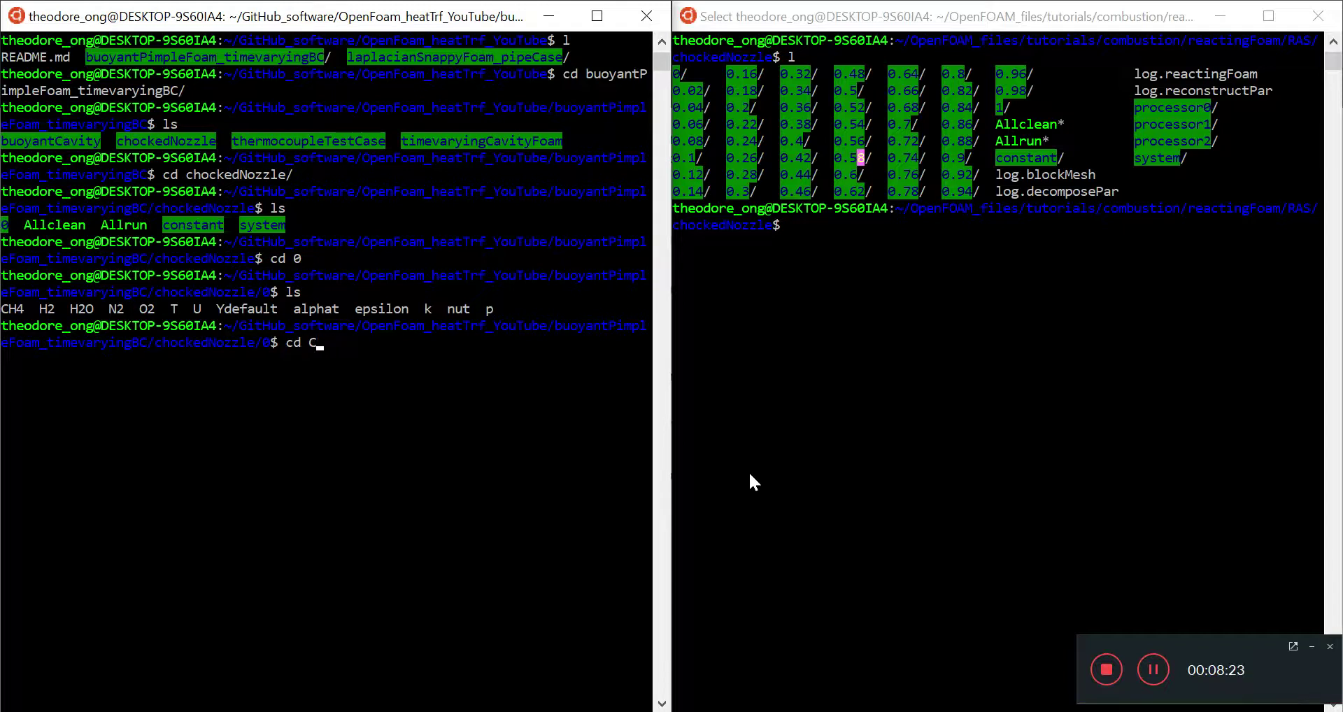
{"action": "type", "text": "vi CH$"}
{"action": "key", "text": "BackSpace"}
View the CH4 species field file down to its last line and quit vi
{"action": "type", "text": "4"}
{"action": "key", "text": "Return"}
{"action": "key", "text": "Down"}
{"action": "key", "text": "Down"}
{"action": "key", "text": "Down"}
{"action": "key", "text": "Down"}
{"action": "key", "text": "Down"}
{"action": "key", "text": "Down"}
{"action": "key", "text": "Down"}
{"action": "key", "text": "Down"}
{"action": "key", "text": "Down"}
{"action": "key", "text": "Down"}
{"action": "key", "text": "Down"}
{"action": "key", "text": "Down"}
{"action": "key", "text": "Down"}
{"action": "key", "text": "Down"}
{"action": "key", "text": "Down"}
{"action": "key", "text": "Down"}
{"action": "key", "text": "Down"}
{"action": "key", "text": "Down"}
{"action": "key", "text": "Down"}
{"action": "key", "text": "Down"}
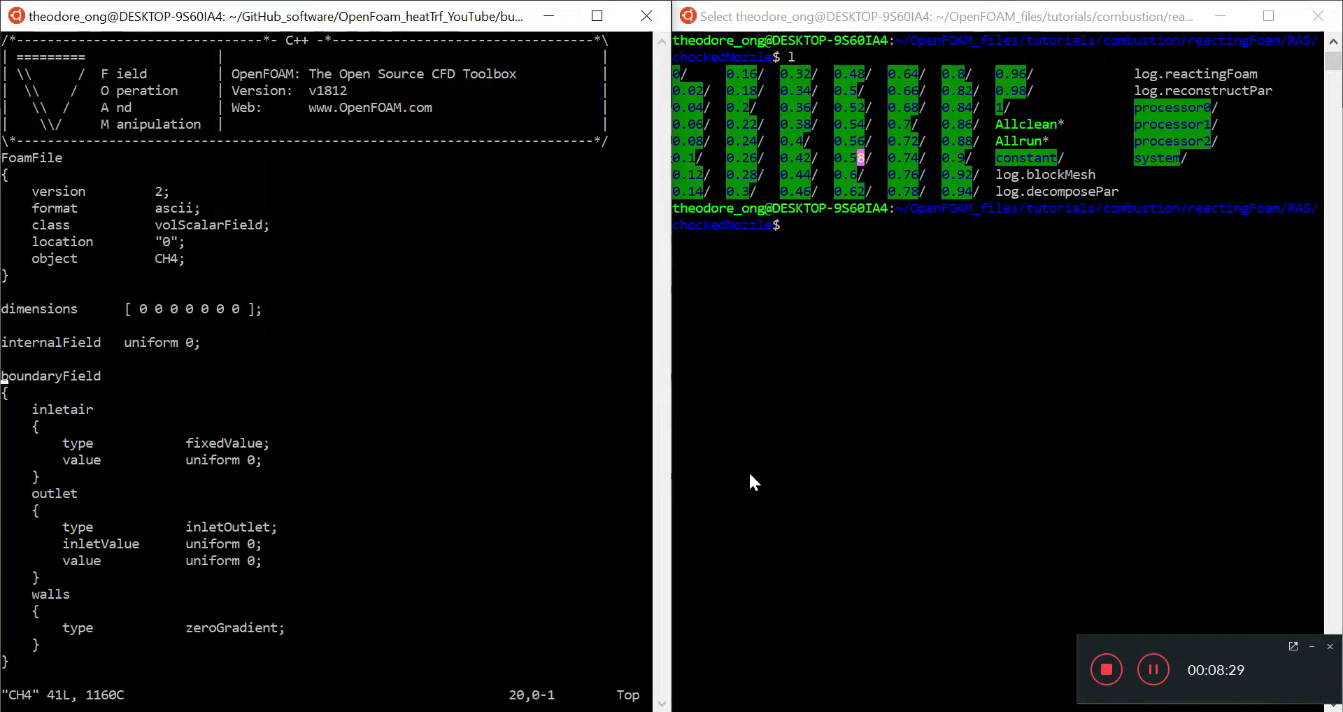
{"action": "key", "text": "Down"}
{"action": "key", "text": "Down"}
{"action": "key", "text": "Down"}
{"action": "key", "text": "Down"}
{"action": "key", "text": "Down"}
{"action": "type", "text": ":q"}
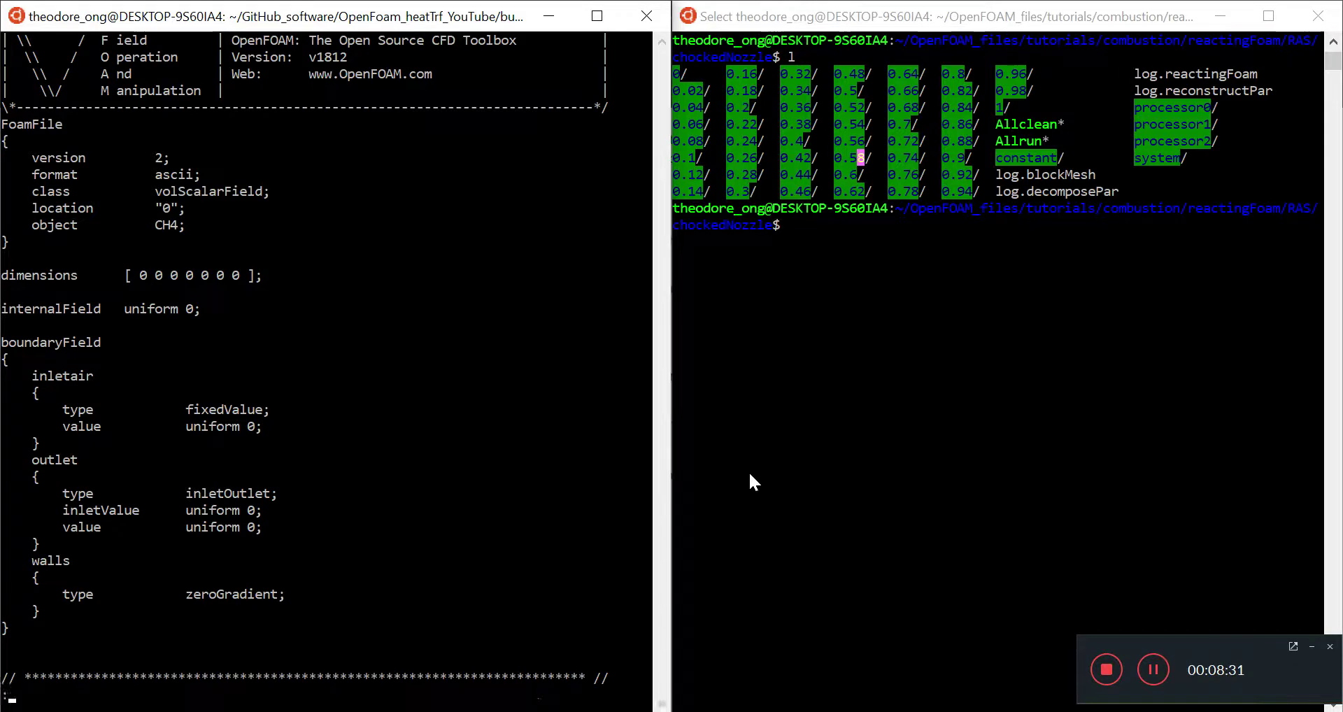
{"action": "key", "text": "Return"}
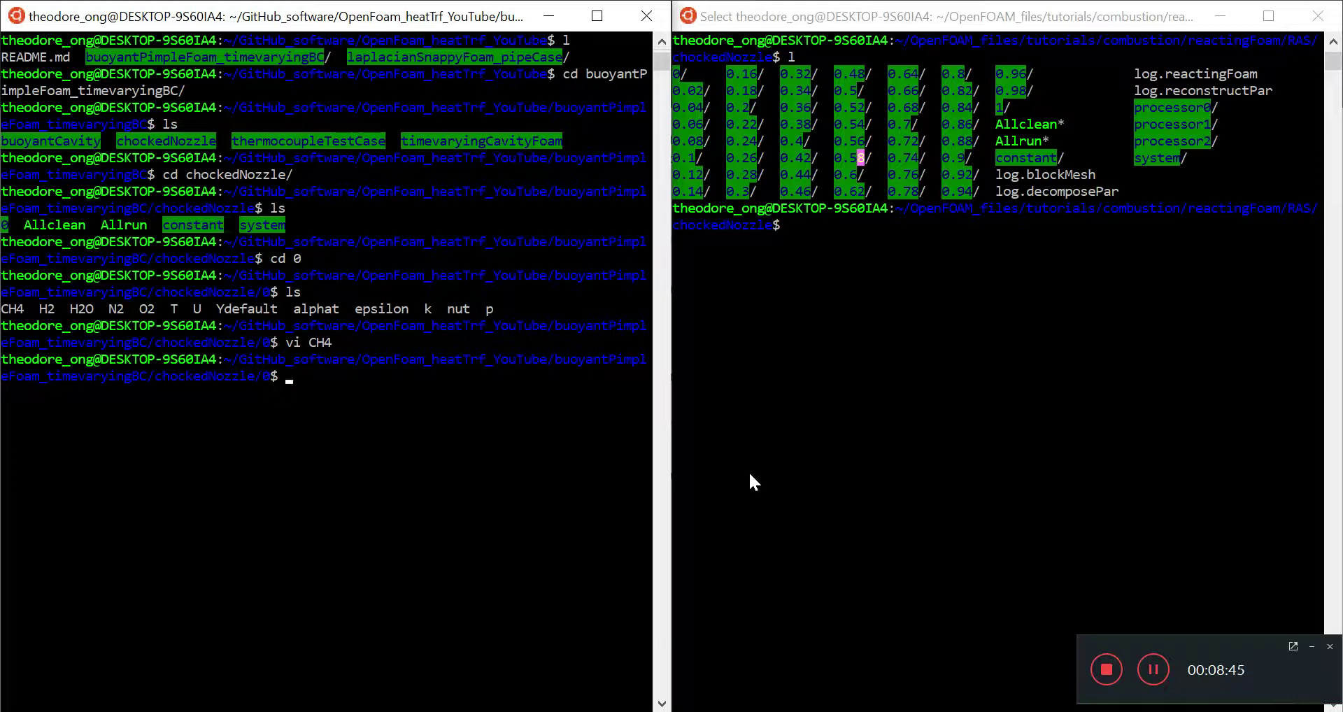
Open Ydefault in vi, scroll to its end, and quit back to the shell
{"action": "type", "text": "vi Y"}
{"action": "key", "text": "Tab"}
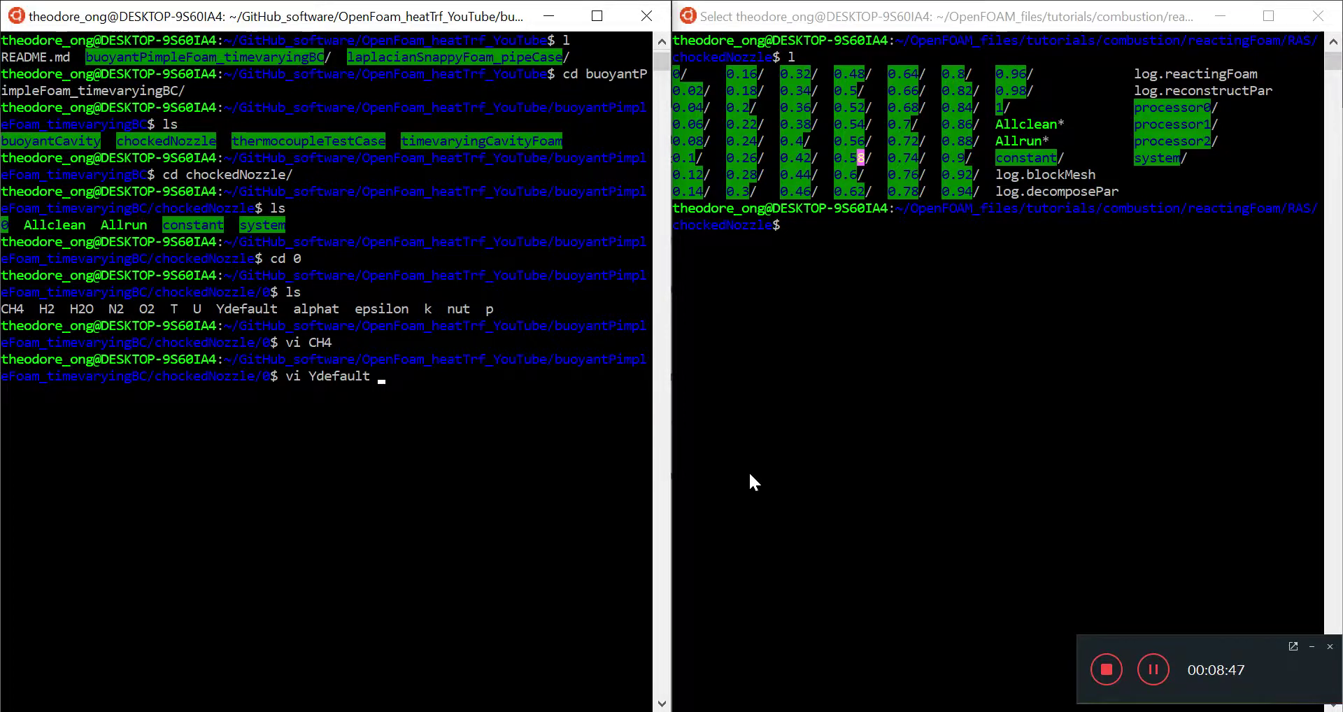
{"action": "key", "text": "Return"}
{"action": "key", "text": "Down"}
{"action": "key", "text": "Down"}
{"action": "key", "text": "Down"}
{"action": "key", "text": "Down"}
{"action": "key", "text": "Down"}
{"action": "key", "text": "Down"}
{"action": "key", "text": "Down"}
{"action": "key", "text": "Down"}
{"action": "key", "text": "Down"}
{"action": "key", "text": "Down"}
{"action": "key", "text": "Down"}
{"action": "key", "text": "Down"}
{"action": "key", "text": "Down"}
{"action": "key", "text": "Down"}
{"action": "key", "text": "Down"}
{"action": "key", "text": "Down"}
{"action": "key", "text": "Down"}
{"action": "key", "text": "Down"}
{"action": "key", "text": "Down"}
{"action": "key", "text": "Down"}
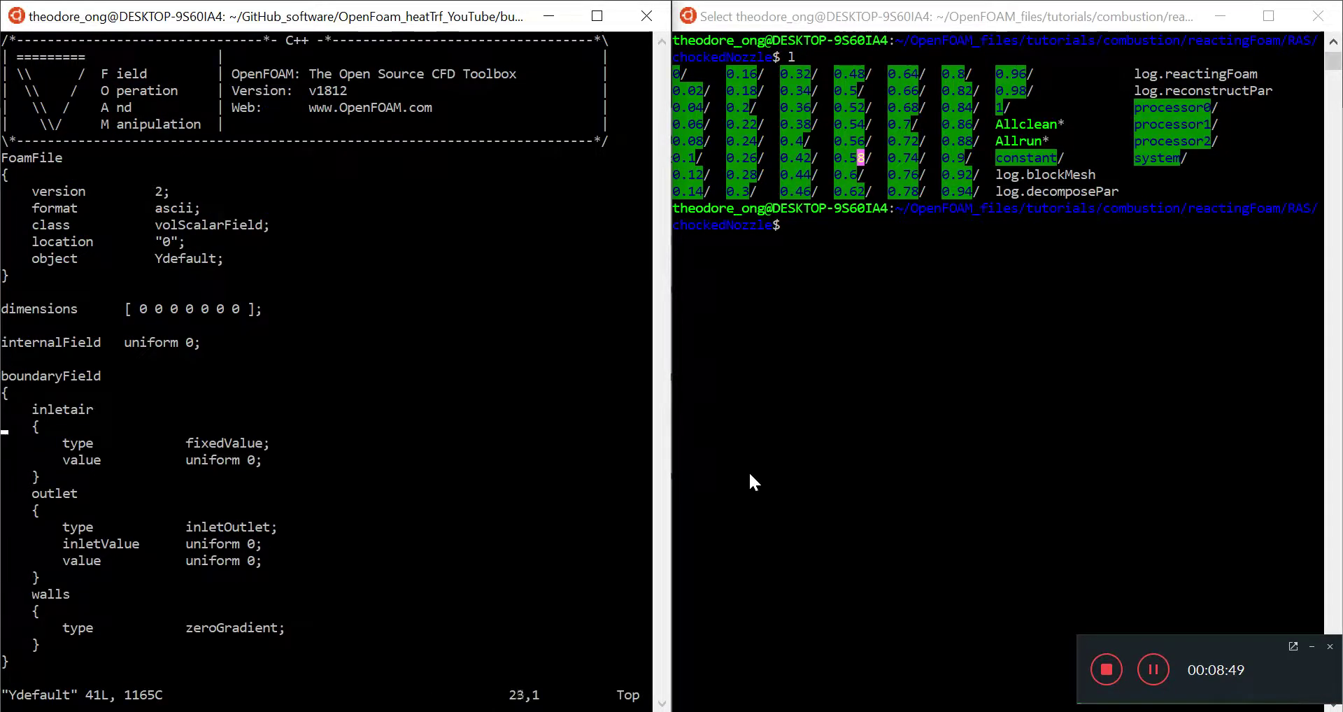
{"action": "key", "text": "Down"}
{"action": "key", "text": "Down"}
{"action": "key", "text": "Down"}
{"action": "key", "text": "Down"}
{"action": "key", "text": "Down"}
{"action": "key", "text": "Down"}
{"action": "key", "text": "Down"}
{"action": "key", "text": "Down"}
{"action": "key", "text": "Down"}
{"action": "key", "text": "Down"}
{"action": "key", "text": "Down"}
{"action": "key", "text": "Down"}
{"action": "key", "text": "Down"}
{"action": "key", "text": "Down"}
{"action": "key", "text": "Down"}
{"action": "key", "text": "Down"}
{"action": "key", "text": "Down"}
{"action": "key", "text": "Down"}
{"action": "type", "text": ":q"}
{"action": "key", "text": "Return"}
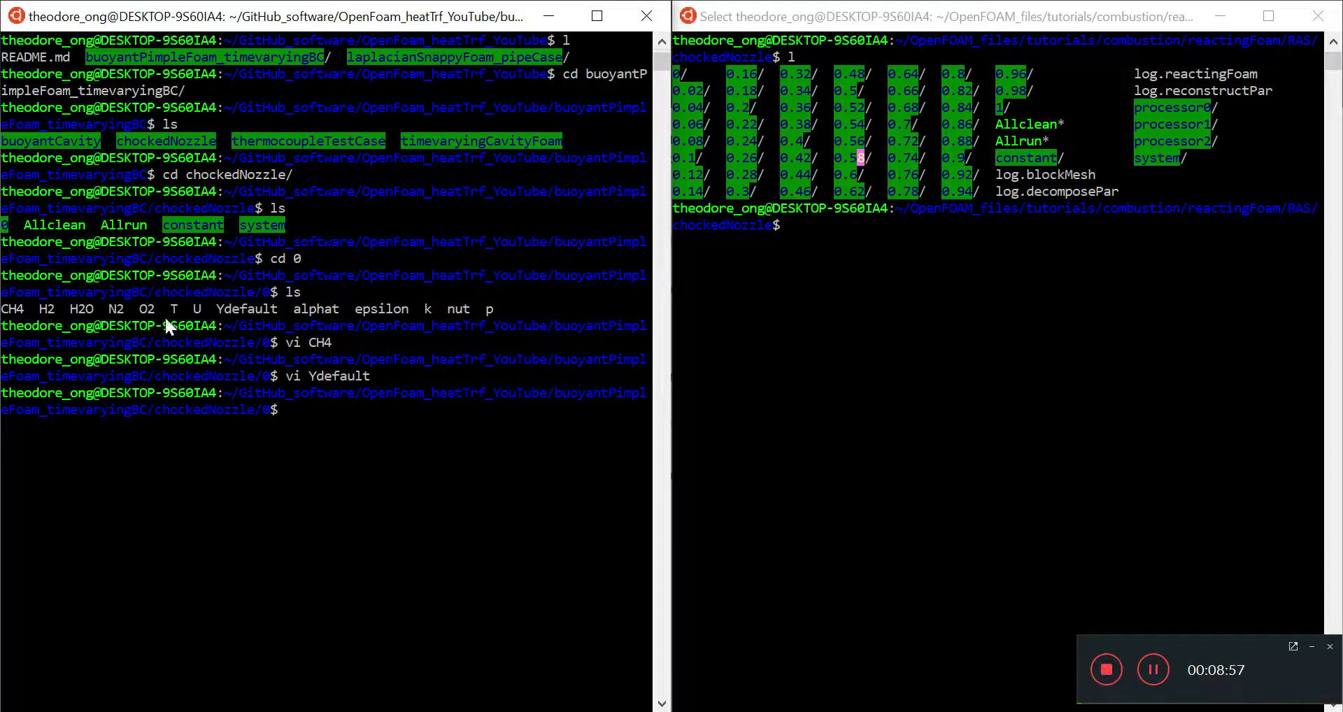
Point out the species files CH4 to O2, Ydefault, p, U and T in the listing
{"action": "left_click_drag", "start_coordinate": [155, 309], "coordinate": [1, 308]}
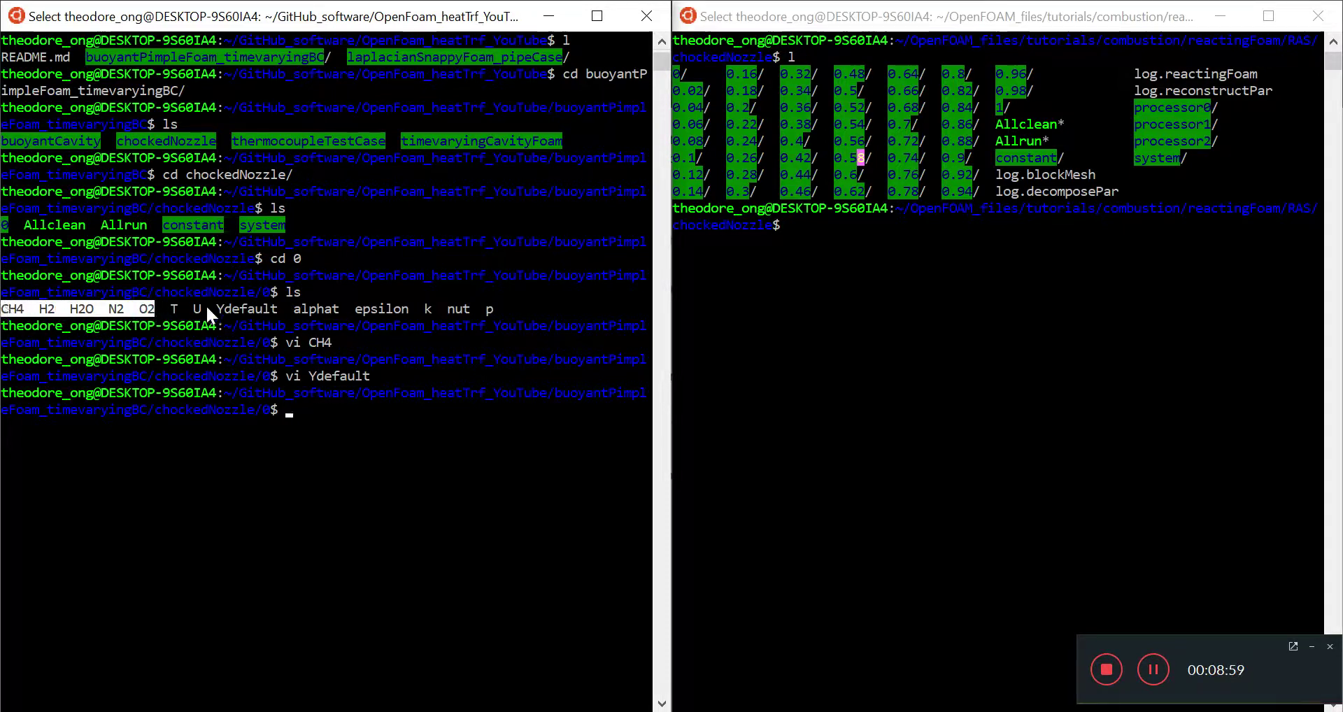
{"action": "left_click_drag", "start_coordinate": [207, 309], "coordinate": [471, 313]}
{"action": "left_click", "coordinate": [280, 322]}
{"action": "left_click", "coordinate": [488, 309]}
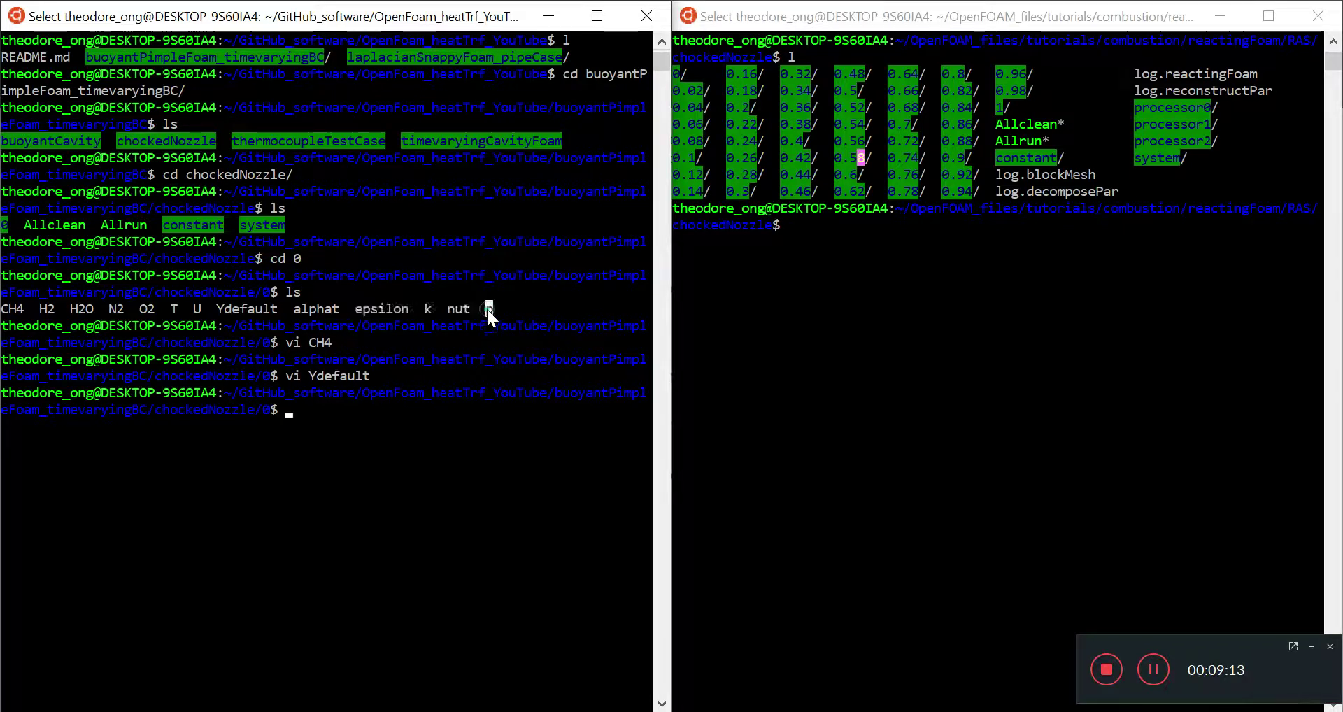
{"action": "left_click", "coordinate": [196, 309]}
{"action": "left_click", "coordinate": [172, 306]}
Open T in vi and highlight the inletair patch with its uniformFixedValue type line
{"action": "type", "text": "vi T"}
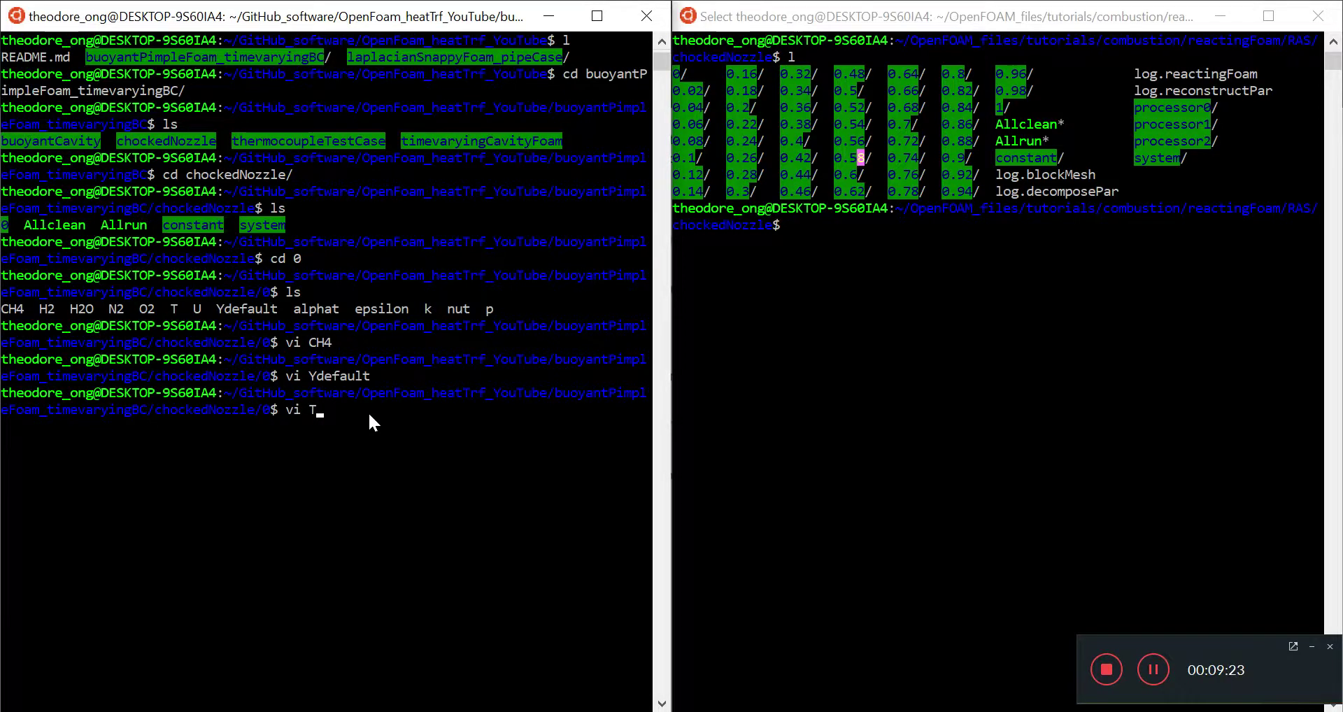
{"action": "key", "text": "Return"}
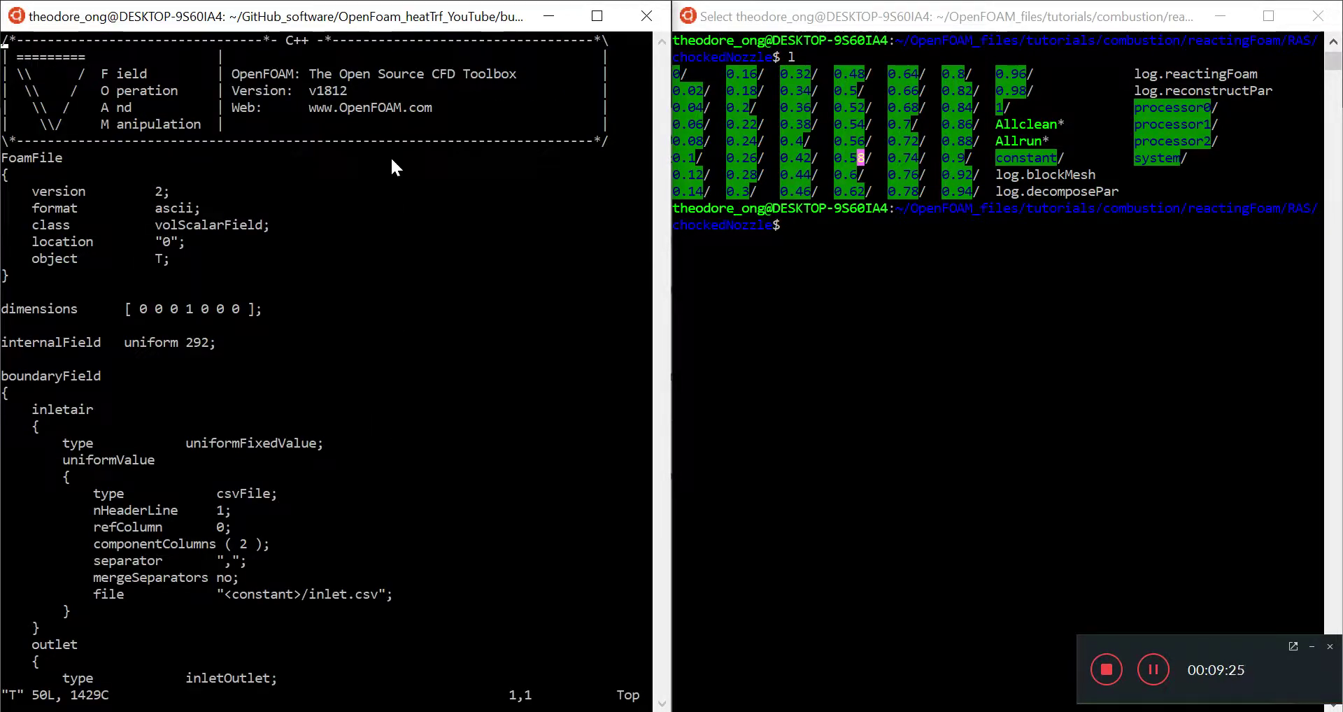
{"action": "key", "text": "Down"}
{"action": "key", "text": "Down"}
{"action": "key", "text": "Down"}
{"action": "key", "text": "Down"}
{"action": "key", "text": "Down"}
{"action": "key", "text": "Down"}
{"action": "key", "text": "Down"}
{"action": "key", "text": "Down"}
{"action": "key", "text": "Down"}
{"action": "key", "text": "Down"}
{"action": "key", "text": "Down"}
{"action": "key", "text": "Down"}
{"action": "key", "text": "Down"}
{"action": "key", "text": "Down"}
{"action": "key", "text": "Down"}
{"action": "key", "text": "Down"}
{"action": "key", "text": "Down"}
{"action": "key", "text": "Down"}
{"action": "key", "text": "Down"}
{"action": "key", "text": "Down"}
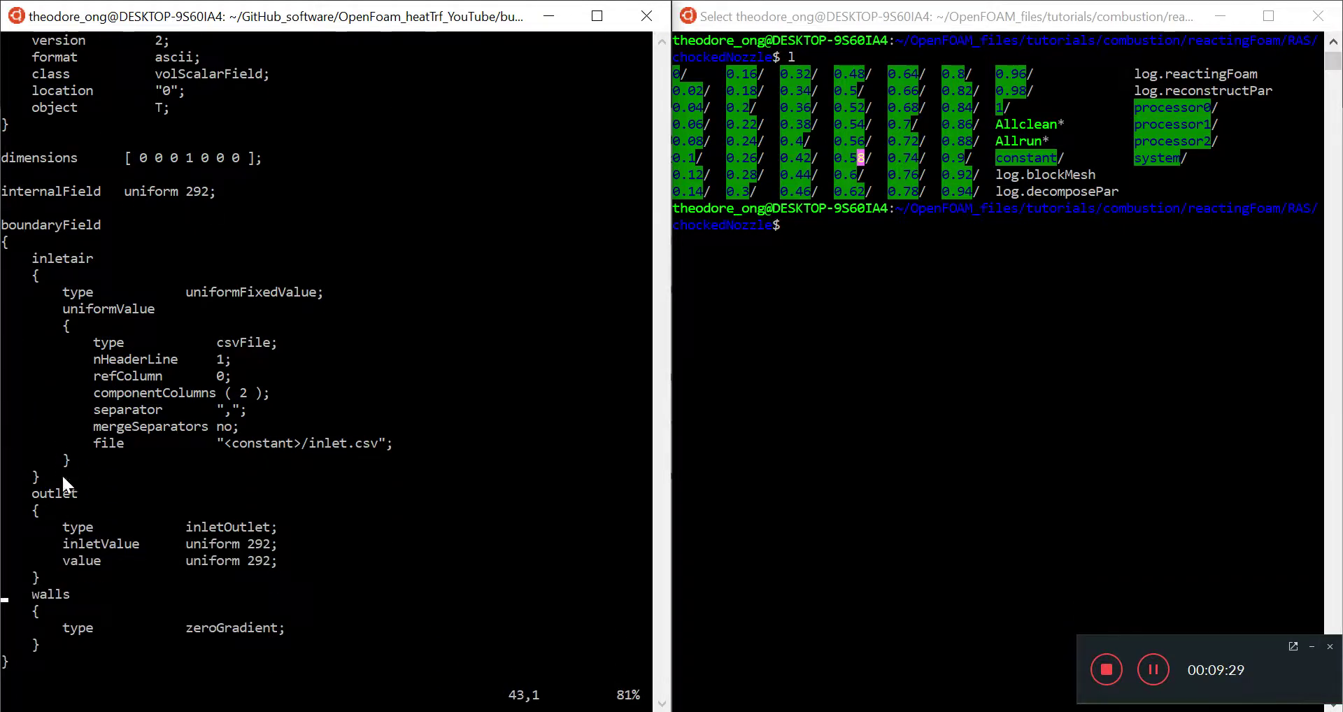
{"action": "left_click_drag", "start_coordinate": [46, 476], "coordinate": [9, 265]}
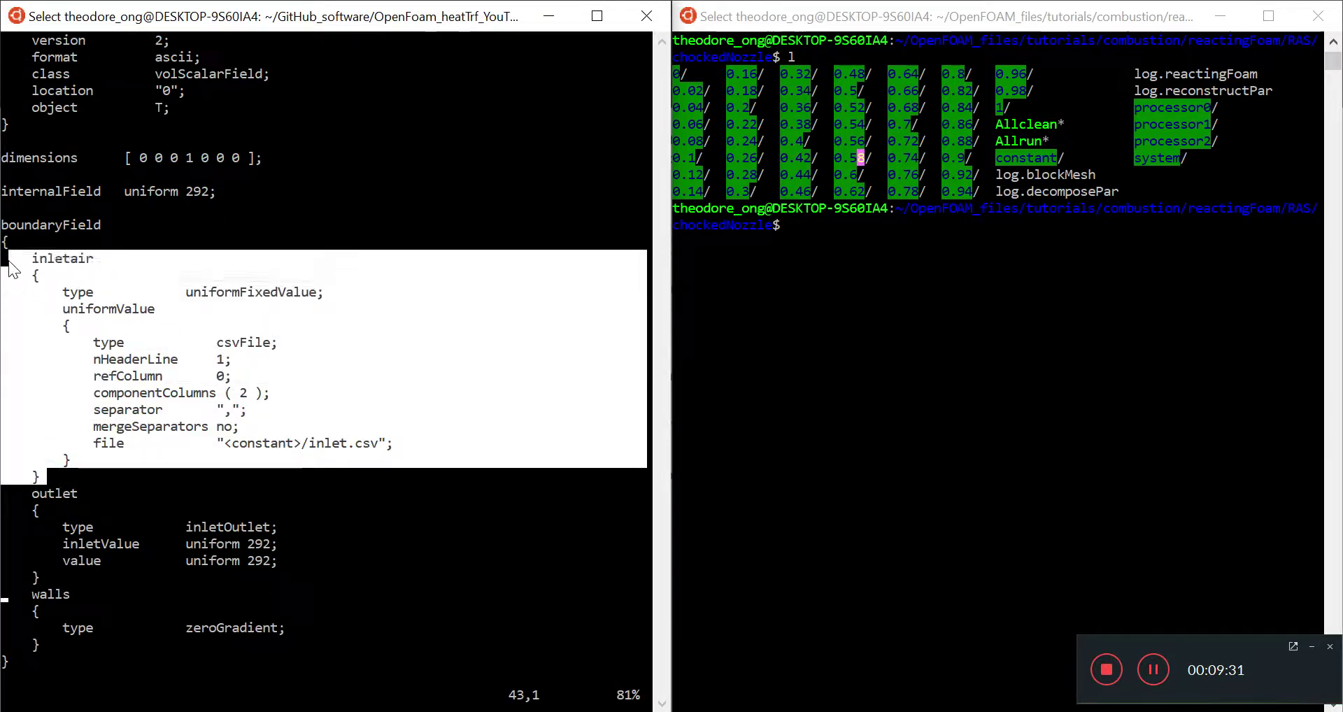
{"action": "left_click", "coordinate": [266, 489]}
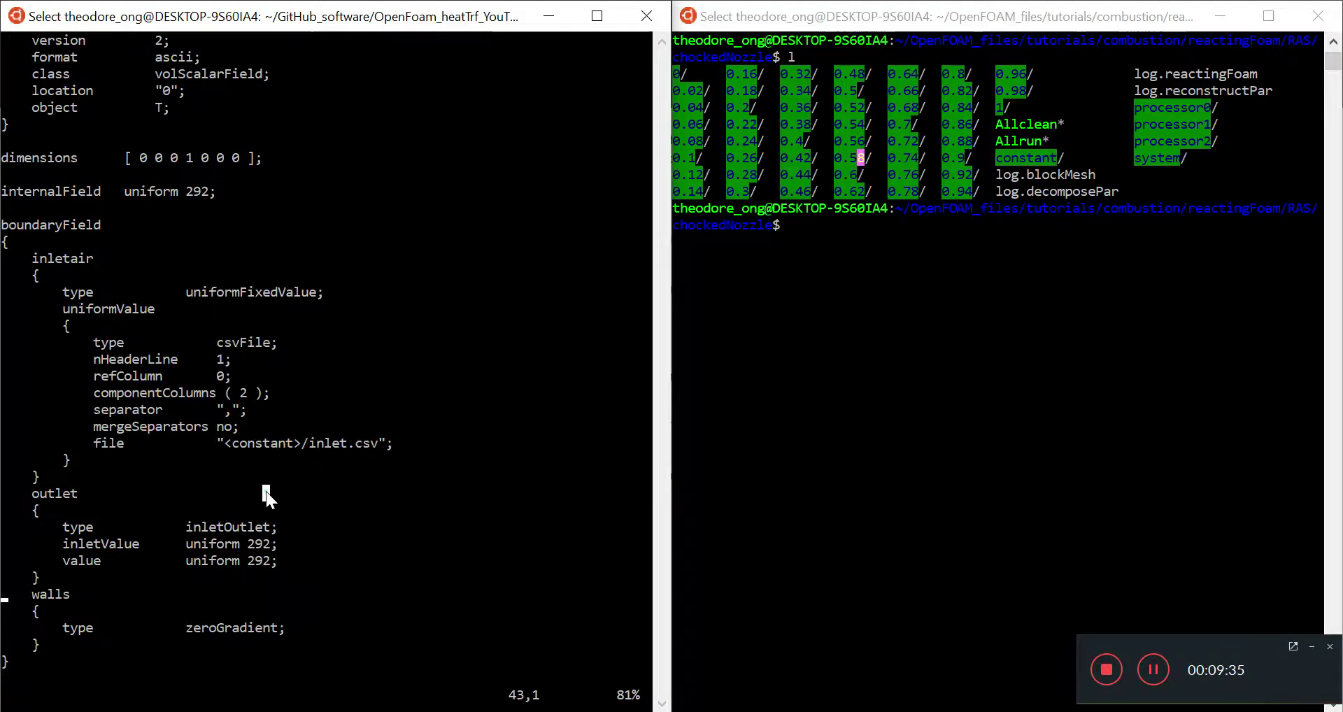
{"action": "left_click_drag", "start_coordinate": [28, 255], "coordinate": [89, 261]}
{"action": "left_click", "coordinate": [112, 325]}
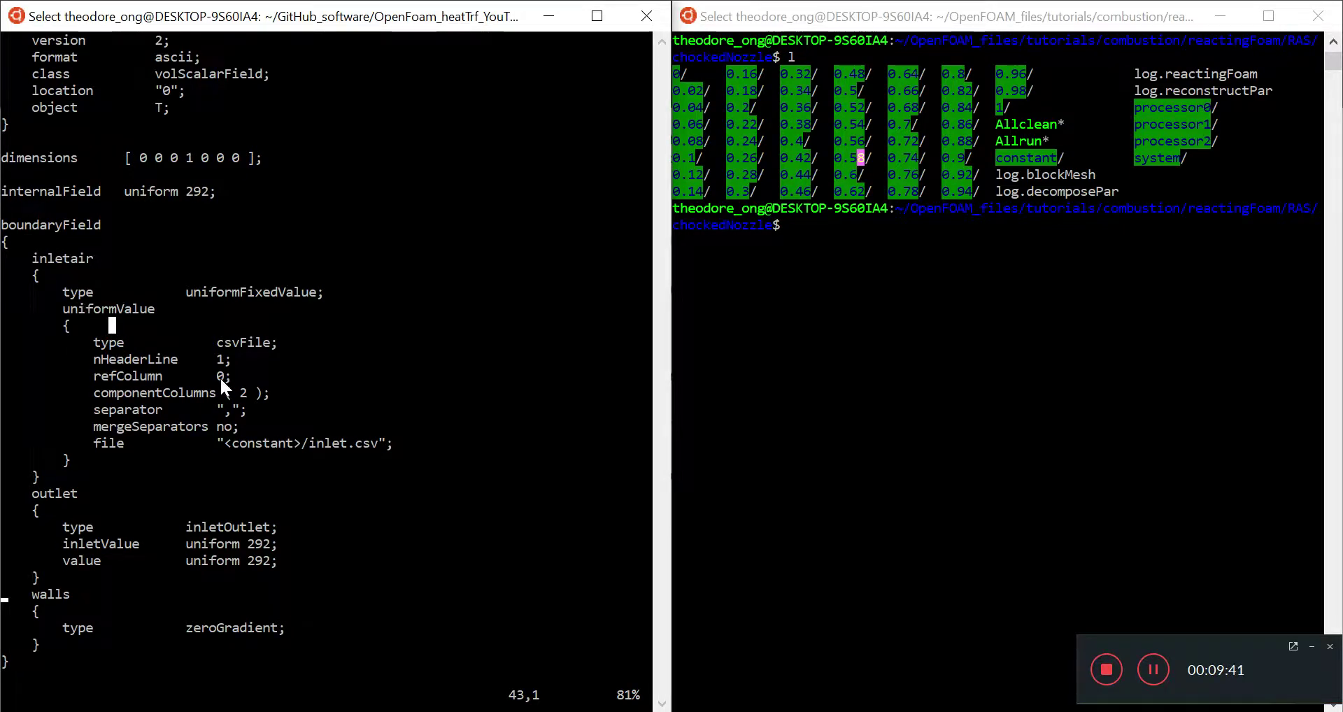
{"action": "left_click_drag", "start_coordinate": [63, 288], "coordinate": [302, 295]}
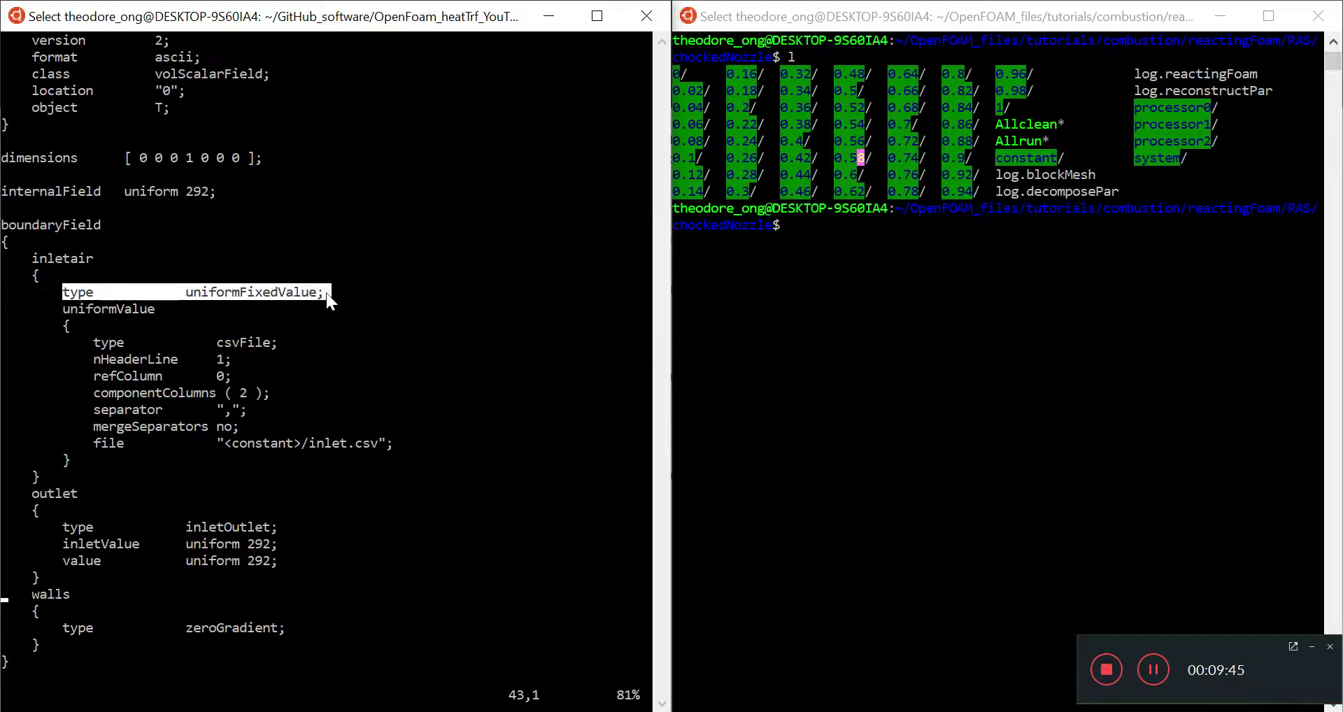
{"action": "left_click", "coordinate": [313, 327]}
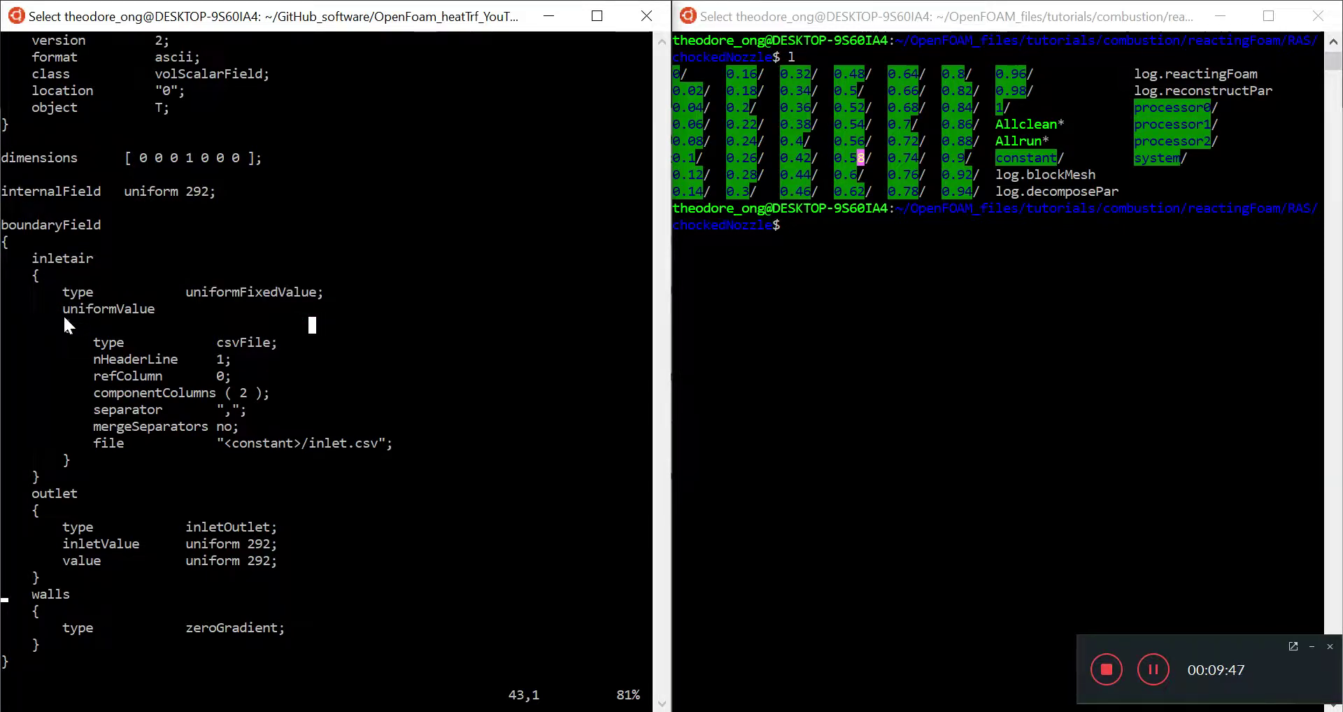
Highlight inletair's uniformValue keyword, its braced csvFile settings block and csvFile type line
{"action": "left_click_drag", "start_coordinate": [69, 312], "coordinate": [72, 465]}
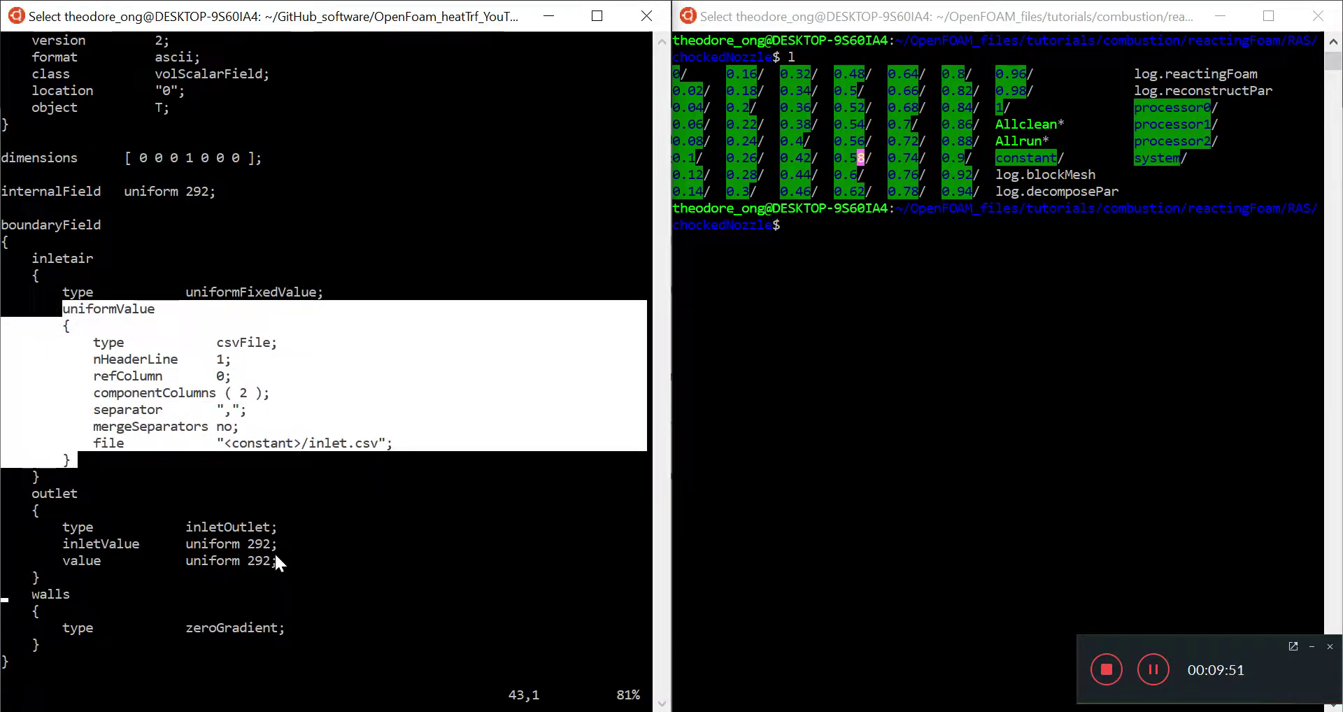
{"action": "key", "text": "ctrl+c"}
{"action": "left_click_drag", "start_coordinate": [150, 312], "coordinate": [56, 308]}
{"action": "left_click", "coordinate": [235, 342]}
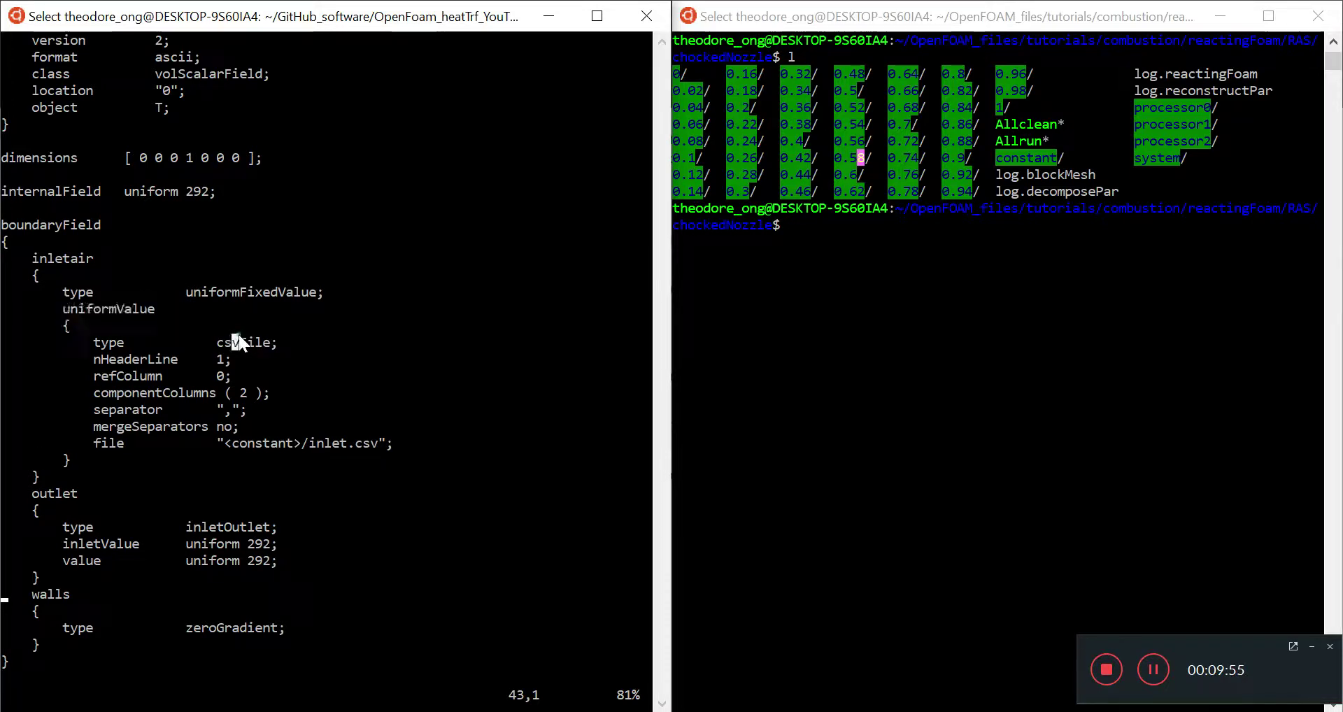
{"action": "left_click_drag", "start_coordinate": [68, 318], "coordinate": [76, 461]}
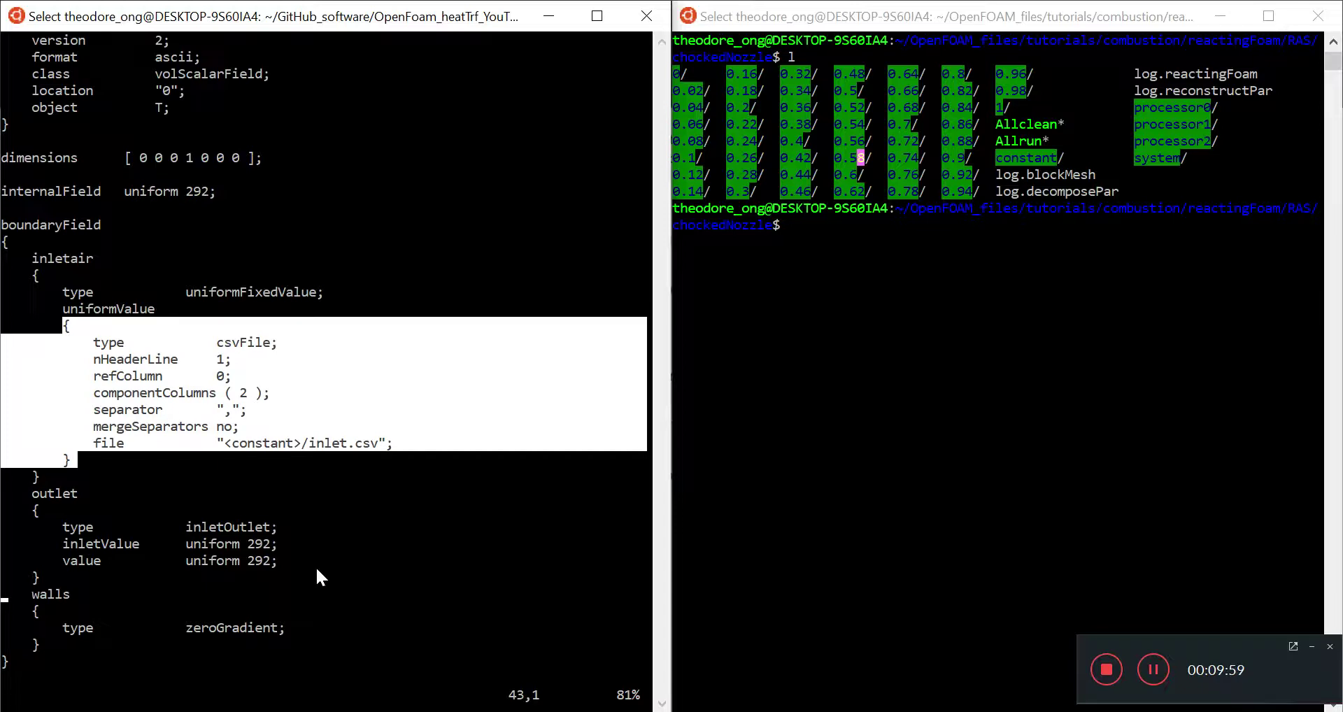
{"action": "left_click", "coordinate": [335, 392]}
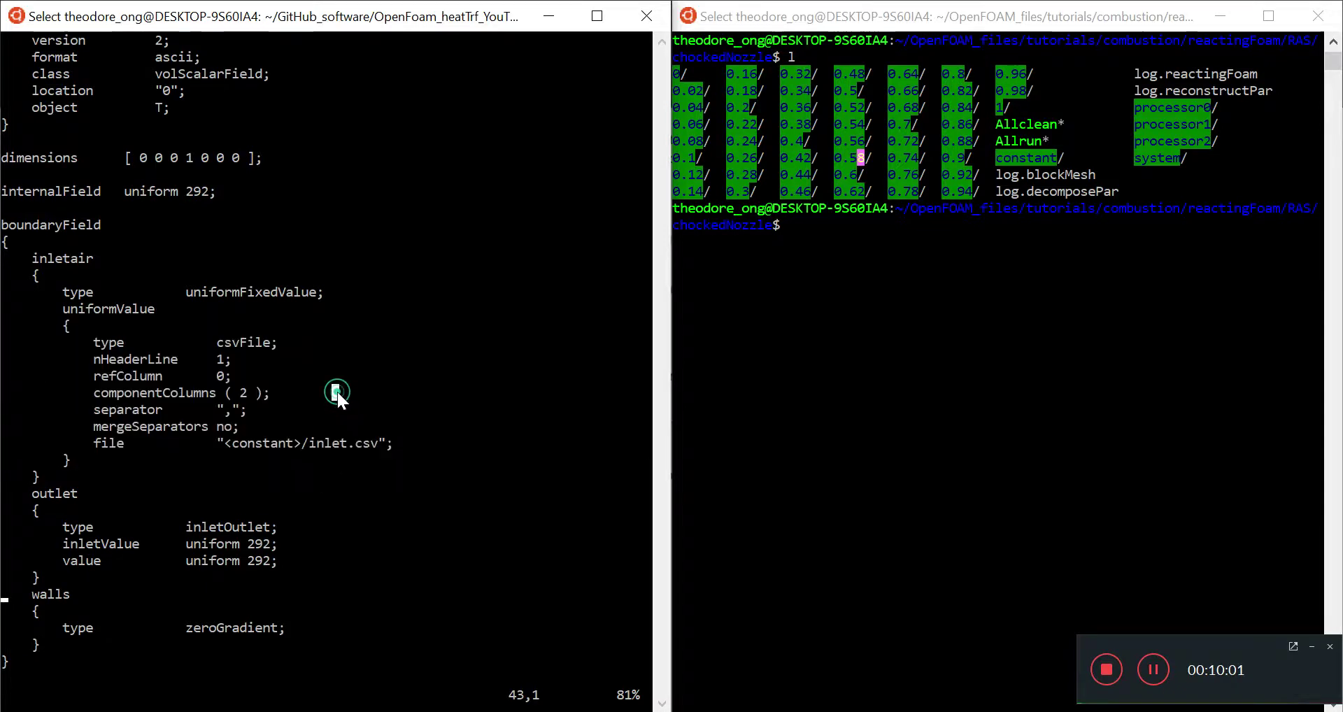
{"action": "double_click", "coordinate": [108, 344]}
{"action": "left_click_drag", "start_coordinate": [108, 345], "coordinate": [275, 340]}
{"action": "left_click", "coordinate": [273, 409]}
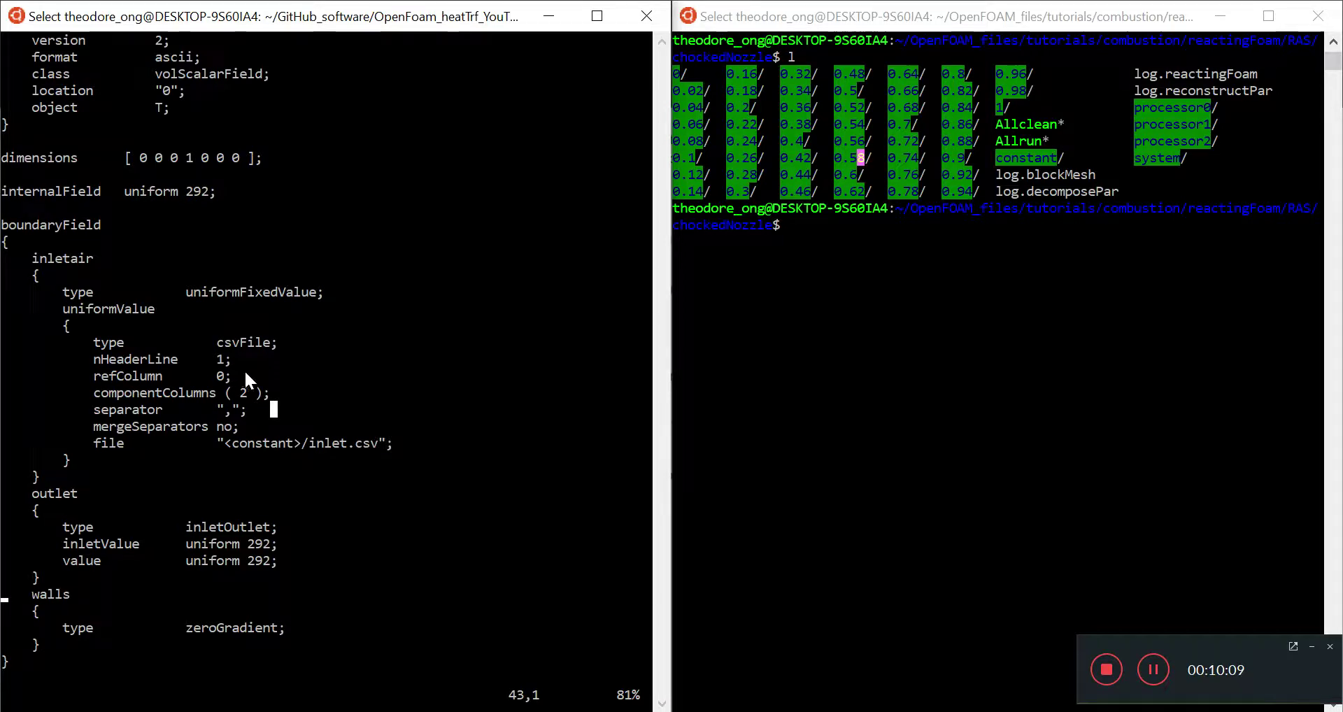
Highlight the csvFile settings nHeaderLine 1, refColumn 0, componentColumns (2) and mergeSeparators no
{"action": "left_click_drag", "start_coordinate": [229, 365], "coordinate": [100, 361]}
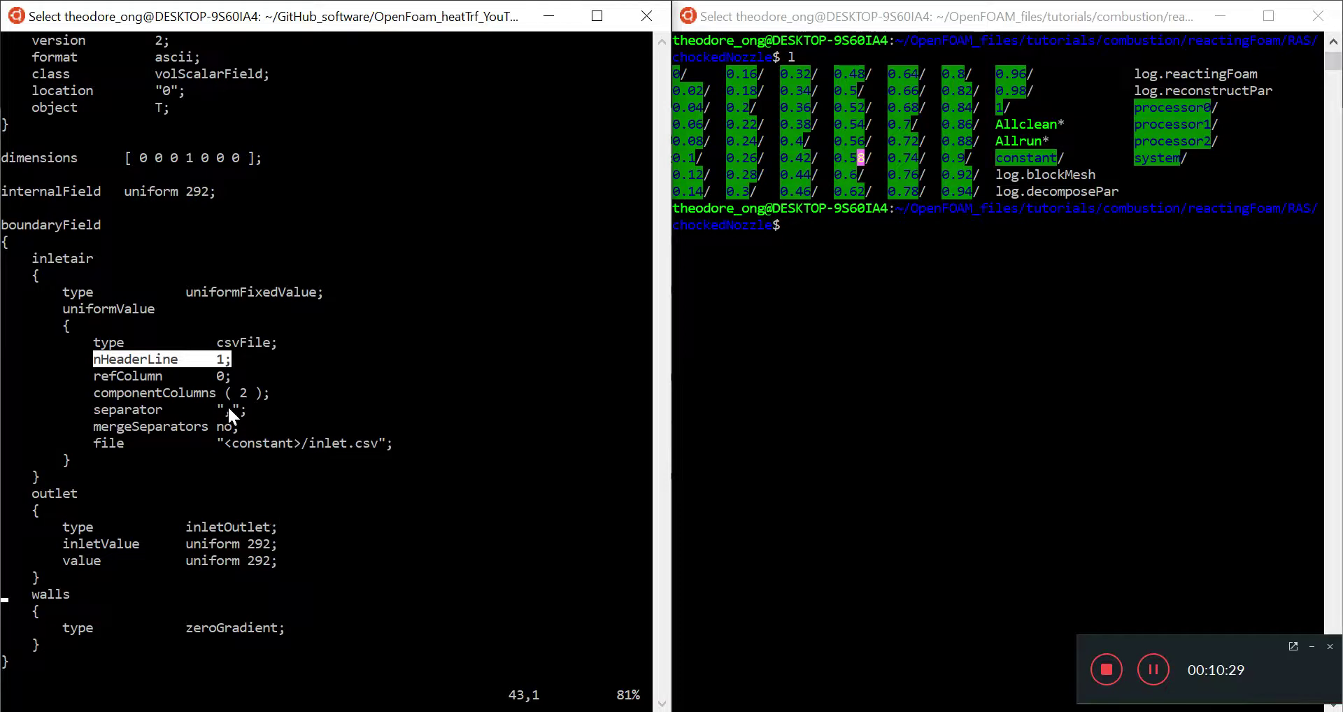
{"action": "left_click_drag", "start_coordinate": [231, 376], "coordinate": [99, 383]}
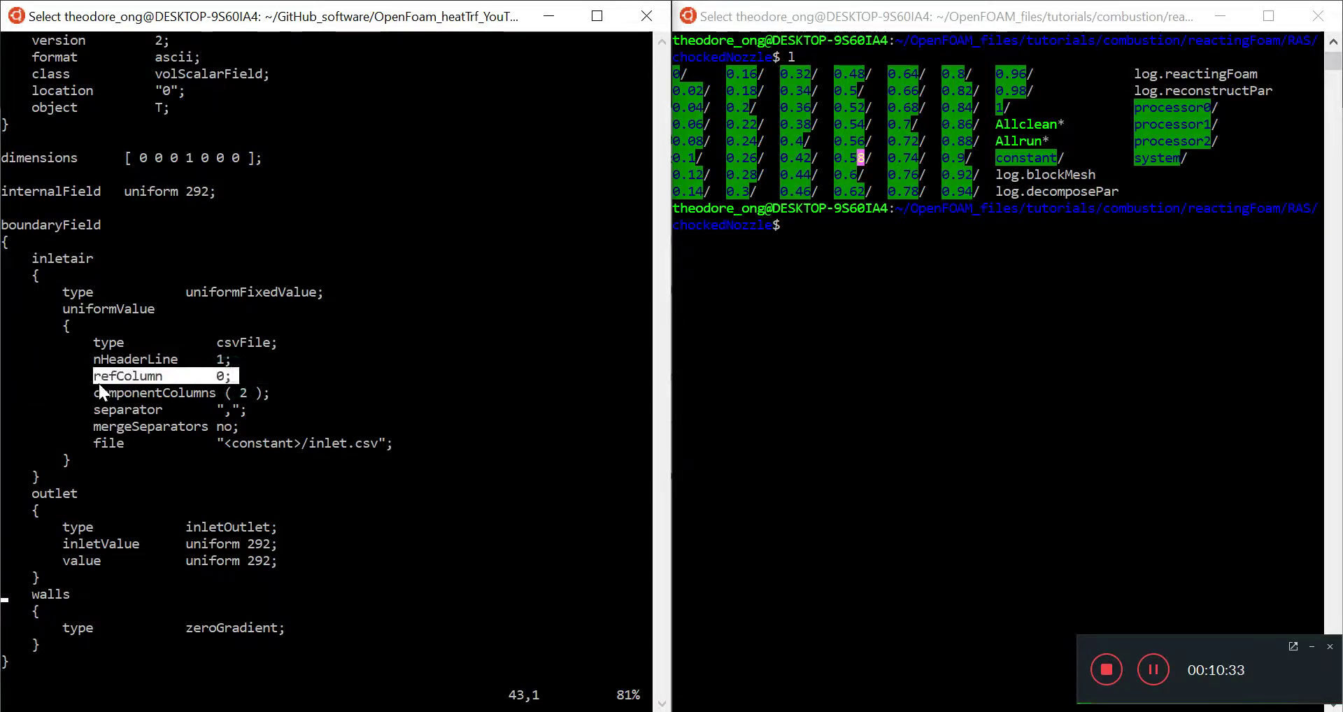
{"action": "left_click", "coordinate": [174, 520]}
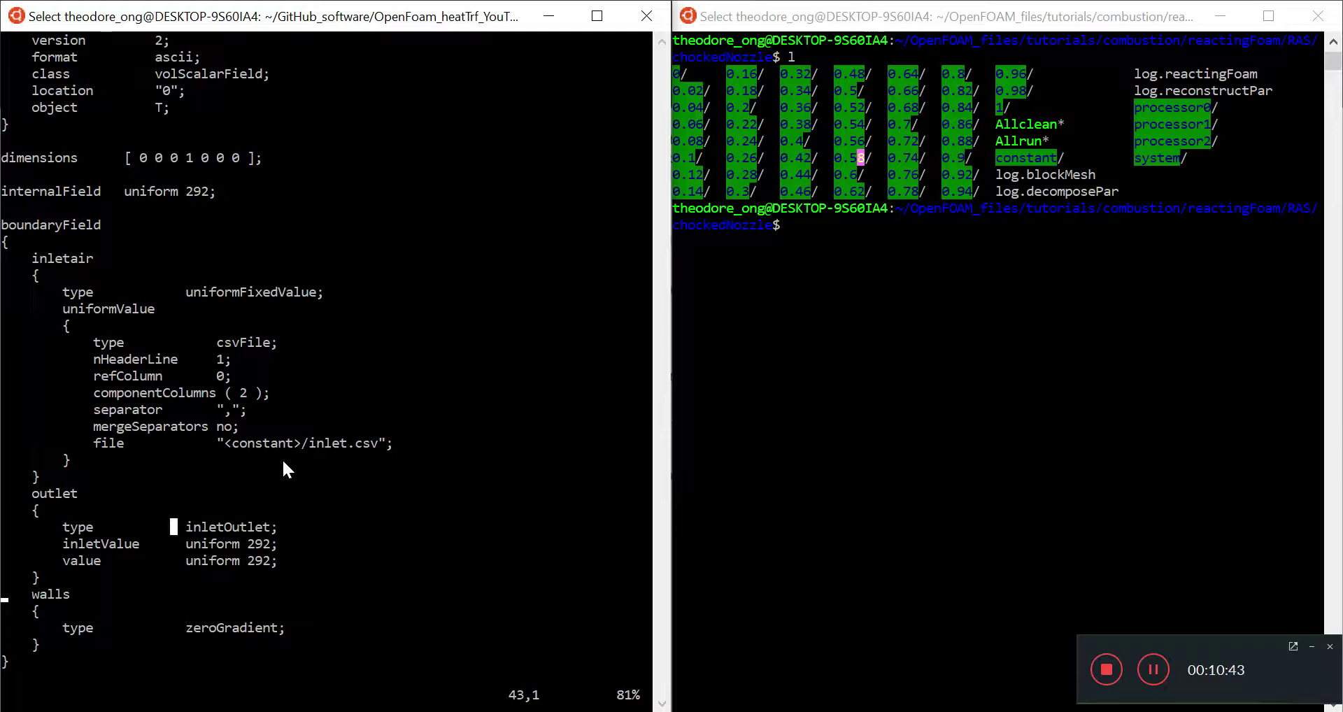
{"action": "left_click_drag", "start_coordinate": [268, 391], "coordinate": [100, 412]}
{"action": "left_click", "coordinate": [156, 489]}
{"action": "left_click", "coordinate": [240, 404]}
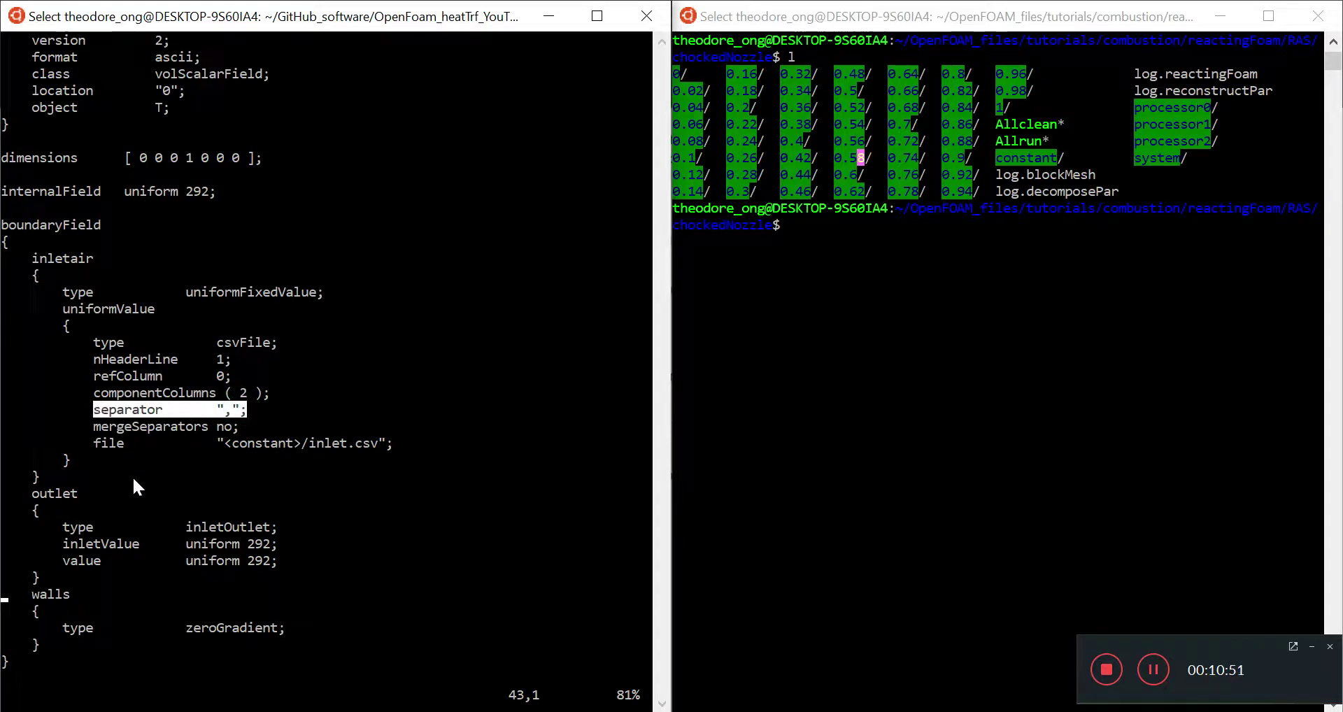
{"action": "left_click_drag", "start_coordinate": [95, 425], "coordinate": [247, 429]}
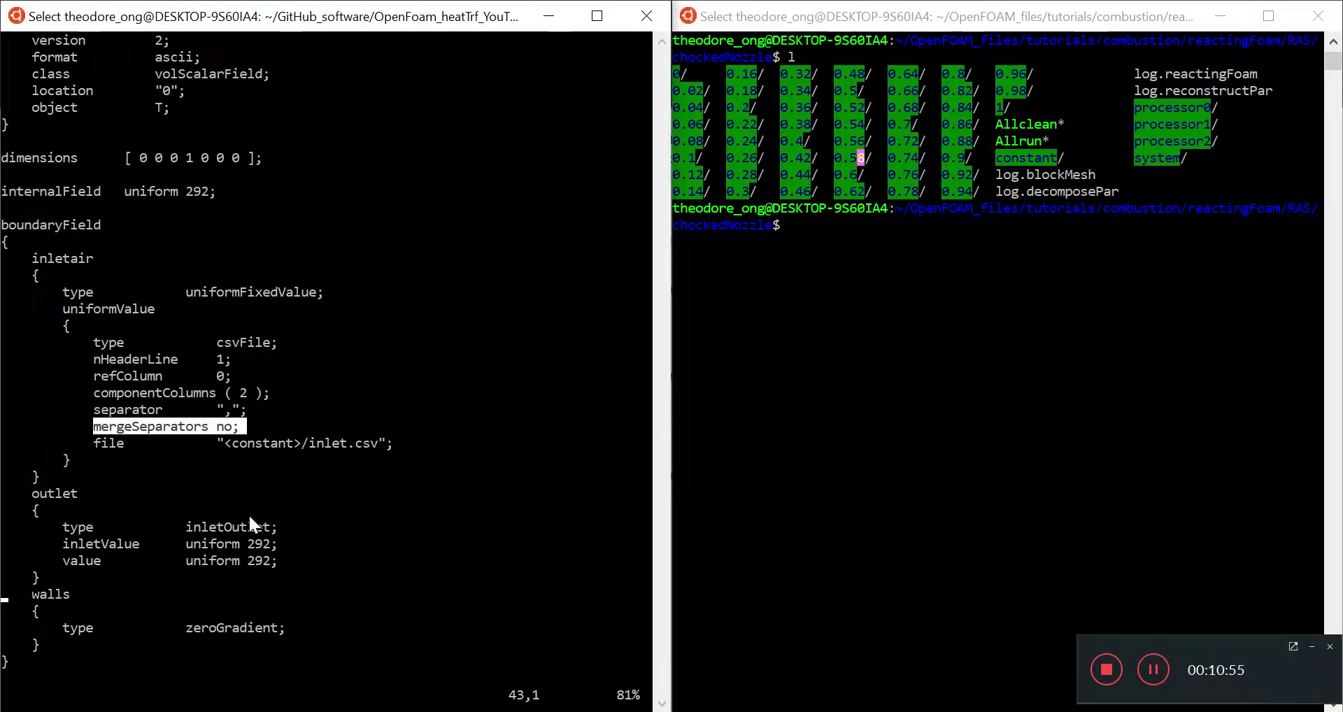
{"action": "left_click", "coordinate": [149, 456]}
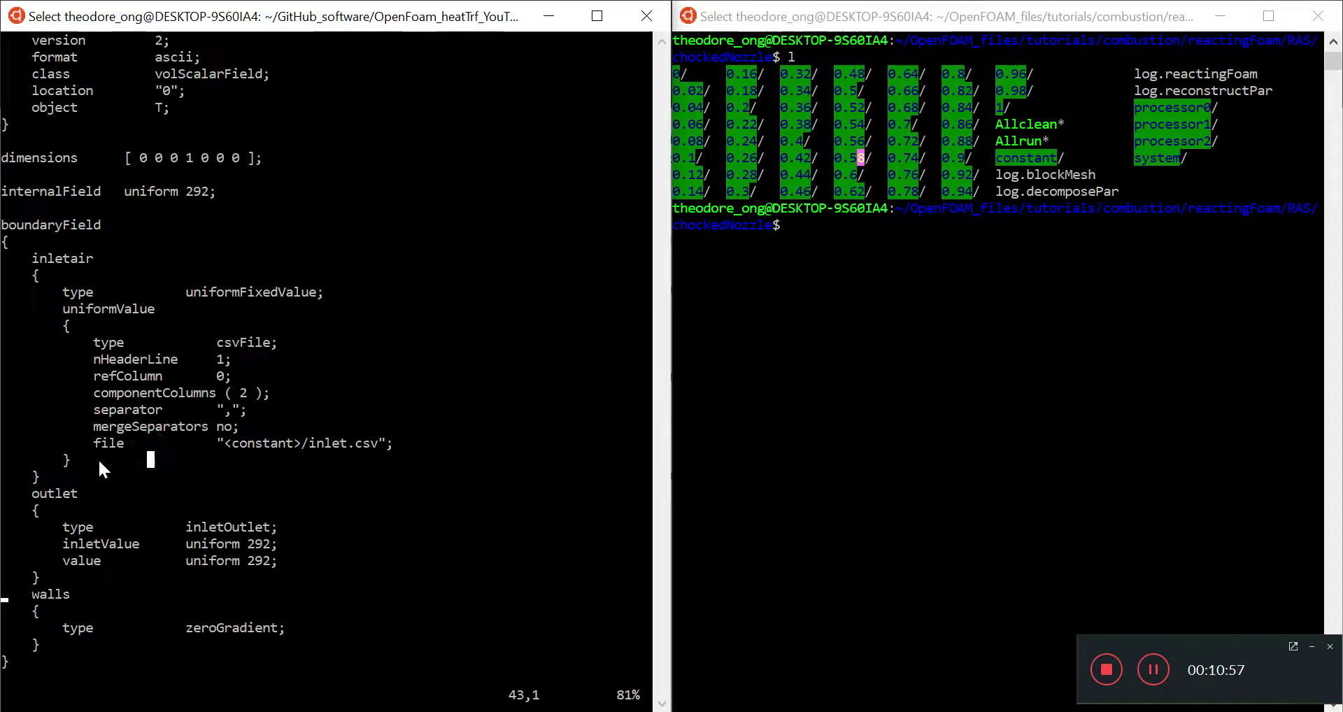
Highlight the <constant>/inlet.csv file path in the inletair boundary setting
{"action": "left_click_drag", "start_coordinate": [95, 442], "coordinate": [406, 445]}
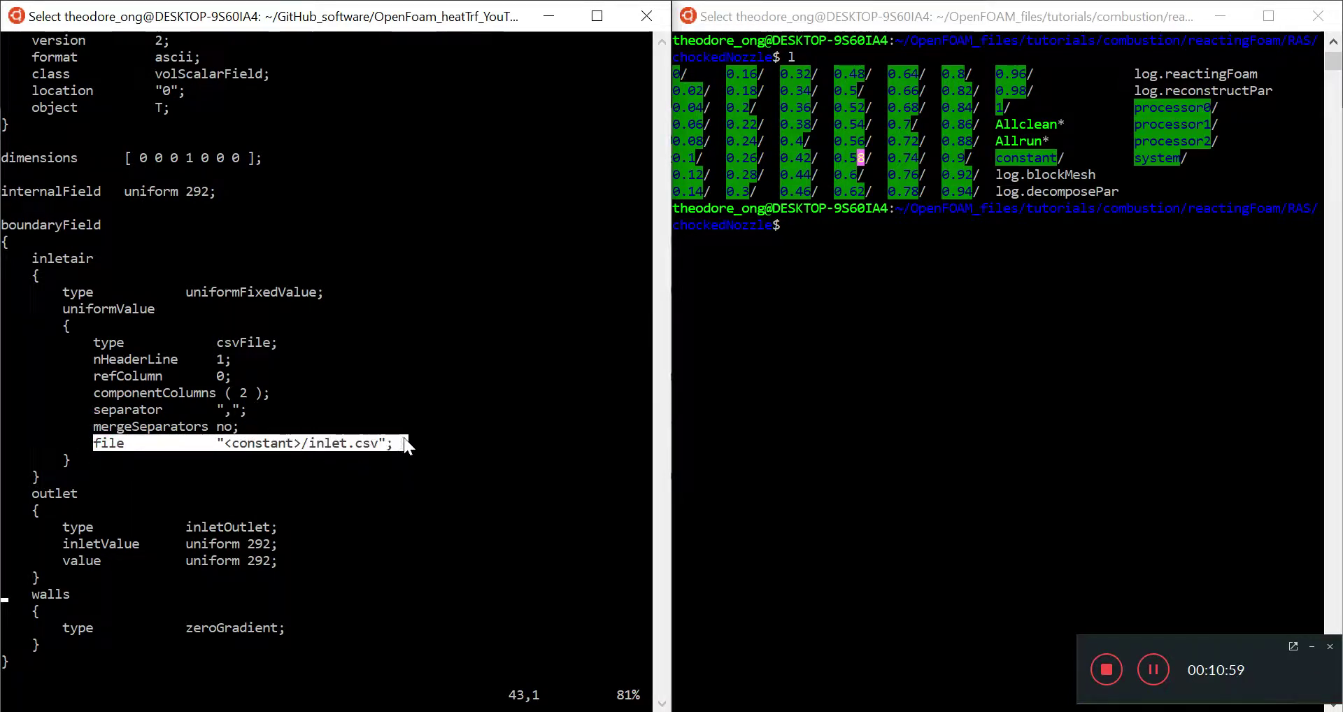
{"action": "left_click", "coordinate": [412, 509]}
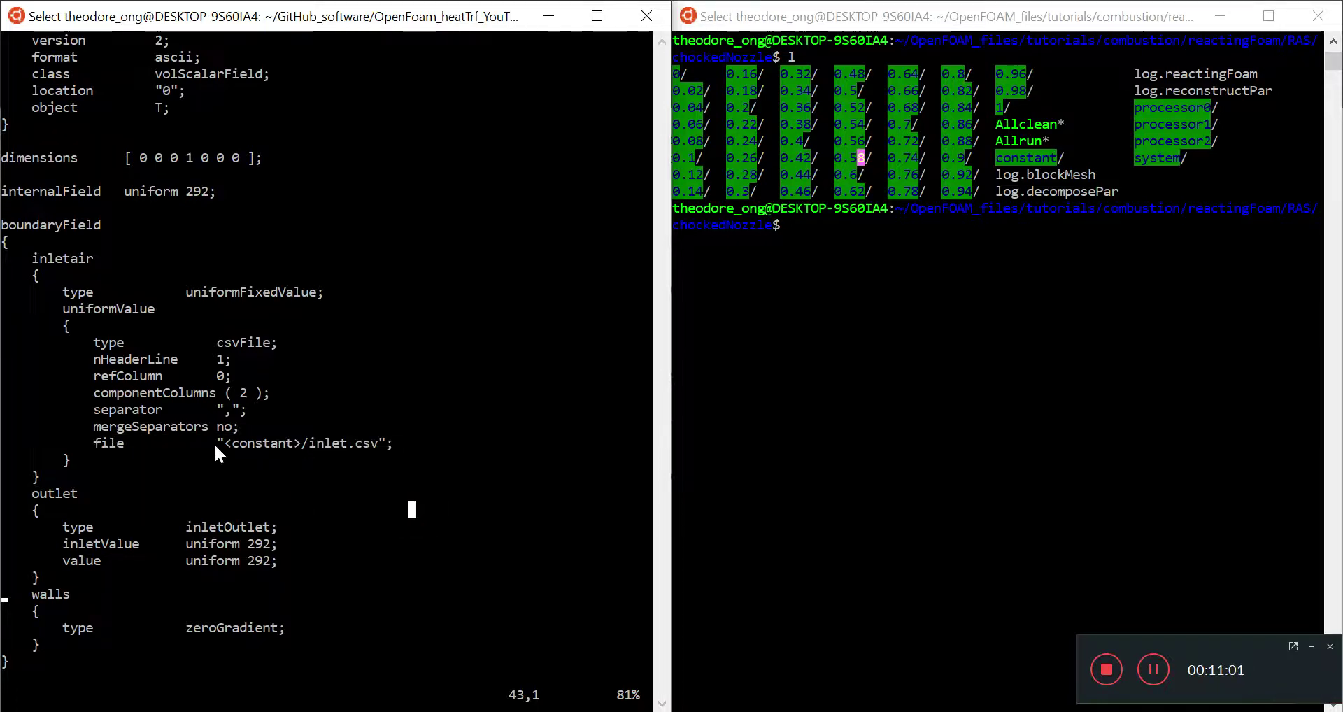
{"action": "mouse_move", "coordinate": [223, 441]}
{"action": "left_mouse_down"}
{"action": "mouse_move", "coordinate": [294, 449]}
{"action": "mouse_move", "coordinate": [224, 445]}
{"action": "left_mouse_up"}
{"action": "left_click", "coordinate": [294, 448]}
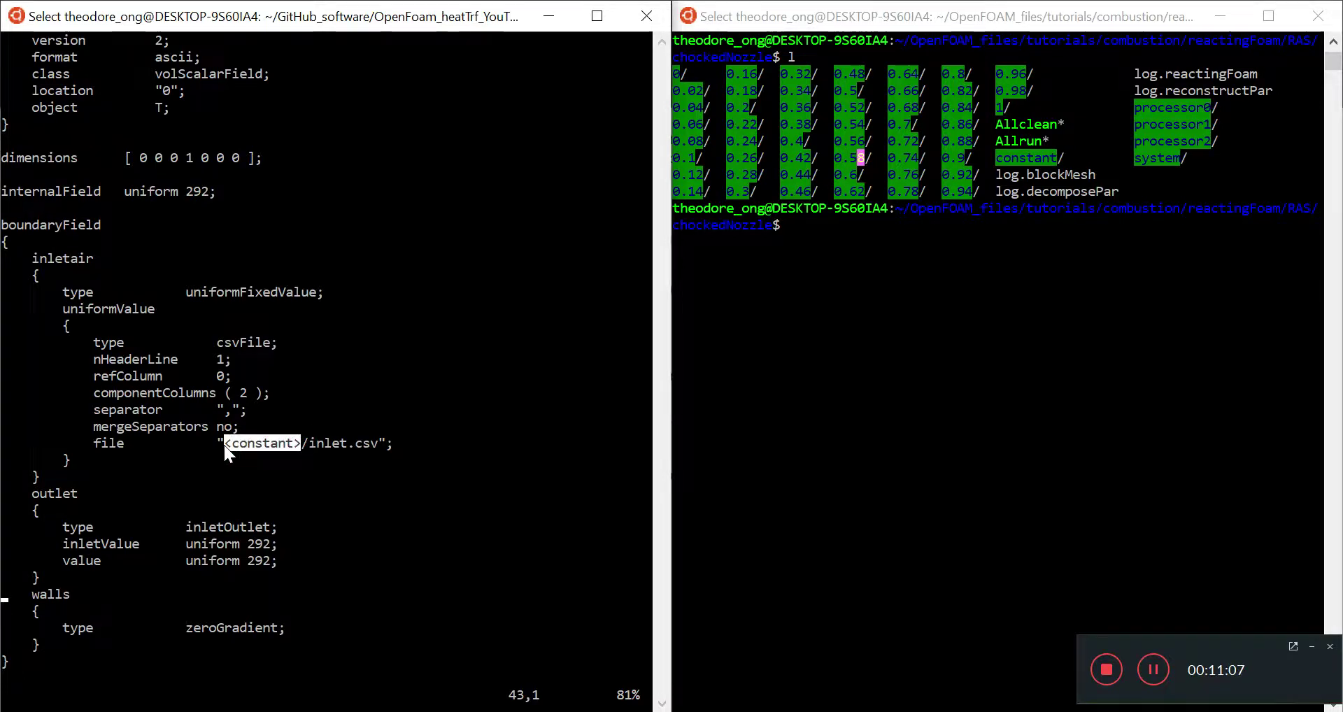
{"action": "left_click", "coordinate": [307, 441]}
{"action": "left_click_drag", "start_coordinate": [356, 448], "coordinate": [372, 448]}
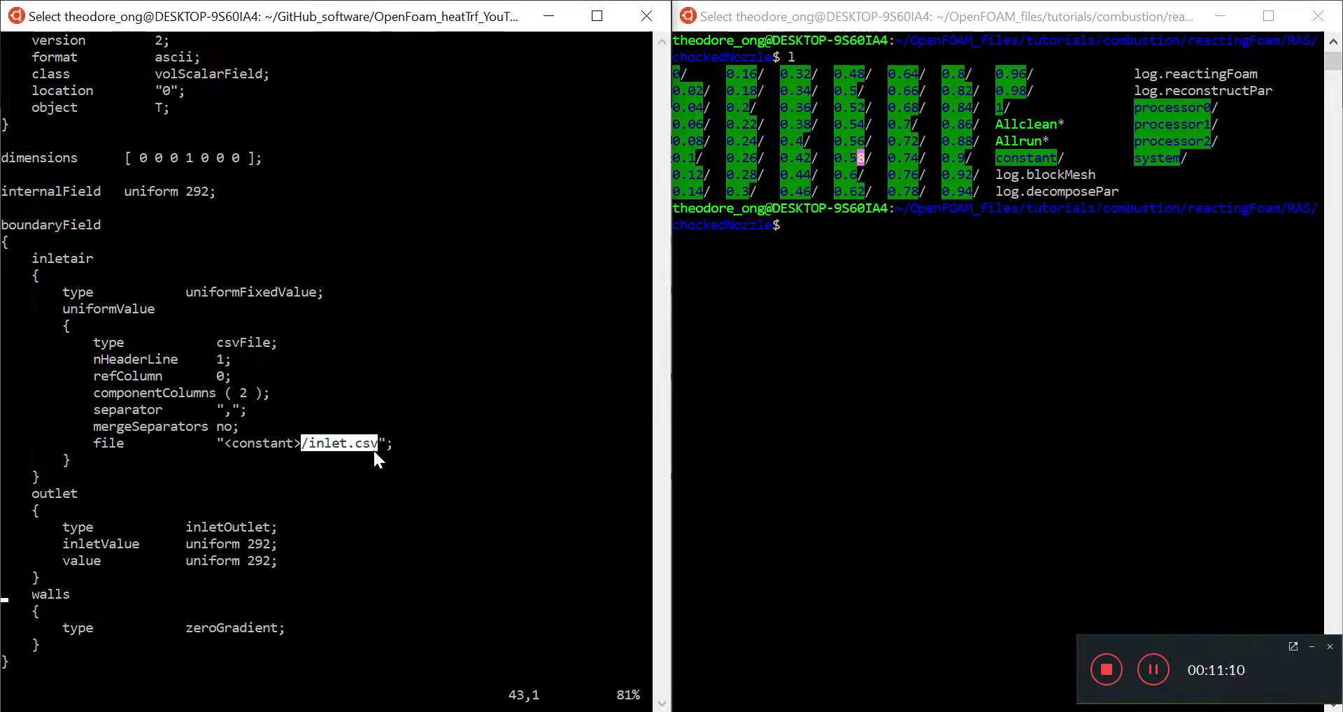
{"action": "left_click", "coordinate": [335, 444]}
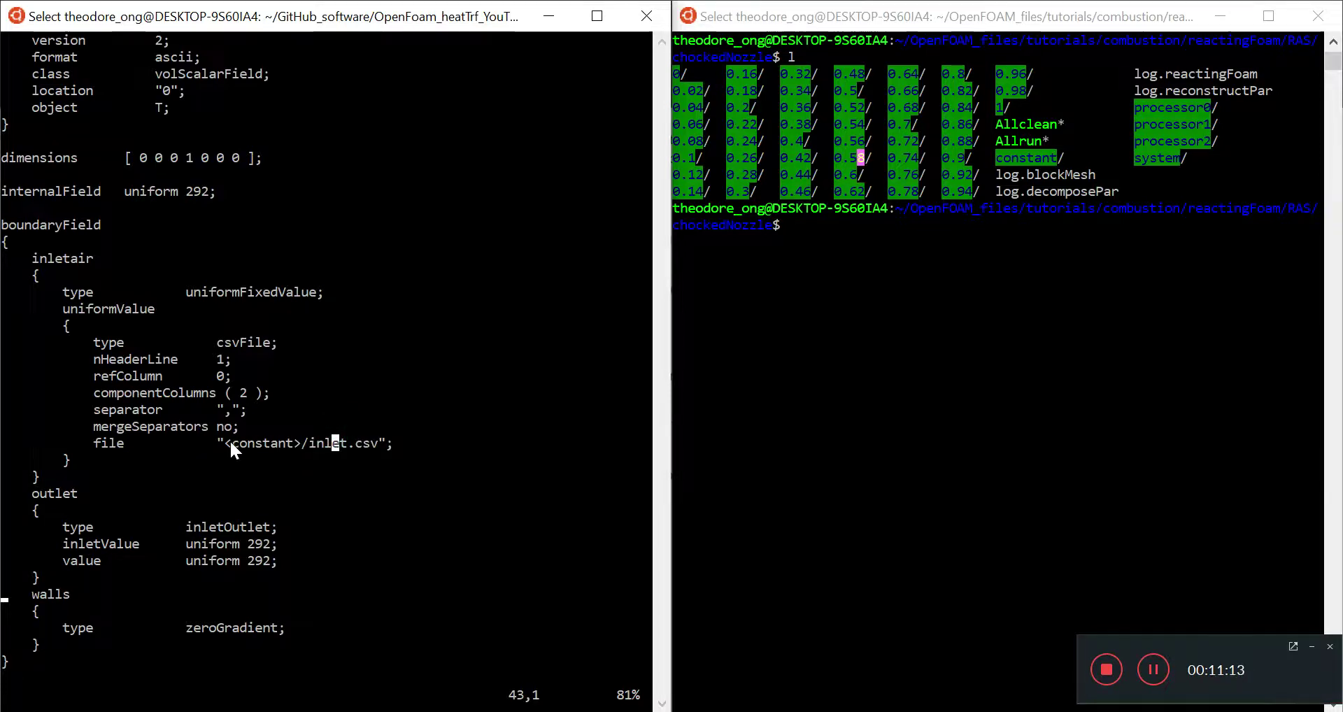
{"action": "left_click_drag", "start_coordinate": [230, 440], "coordinate": [375, 445]}
{"action": "left_click", "coordinate": [429, 448]}
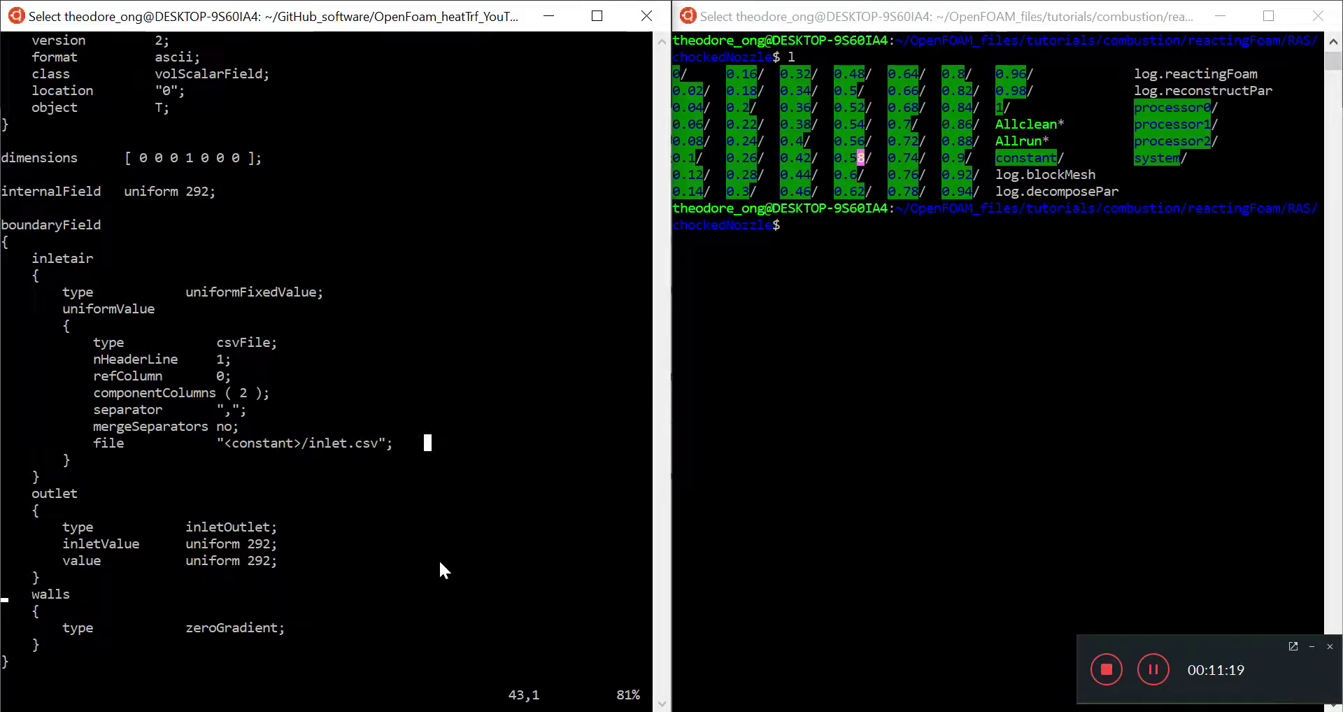
{"action": "key", "text": "Escape"}
Close the T file and list the chockedNozzle case folder's contents
{"action": "type", "text": "q"}
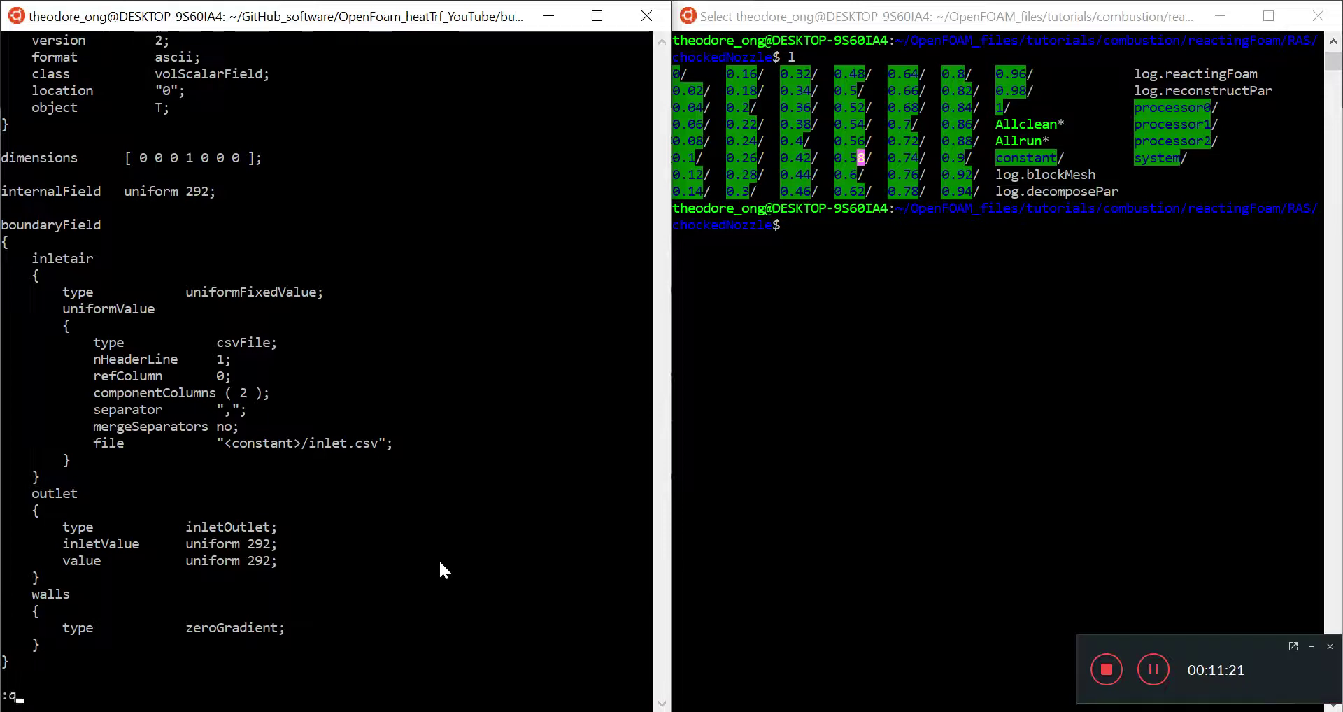
{"action": "key", "text": "Return"}
{"action": "type", "text": "cd .."}
{"action": "key", "text": "Return"}
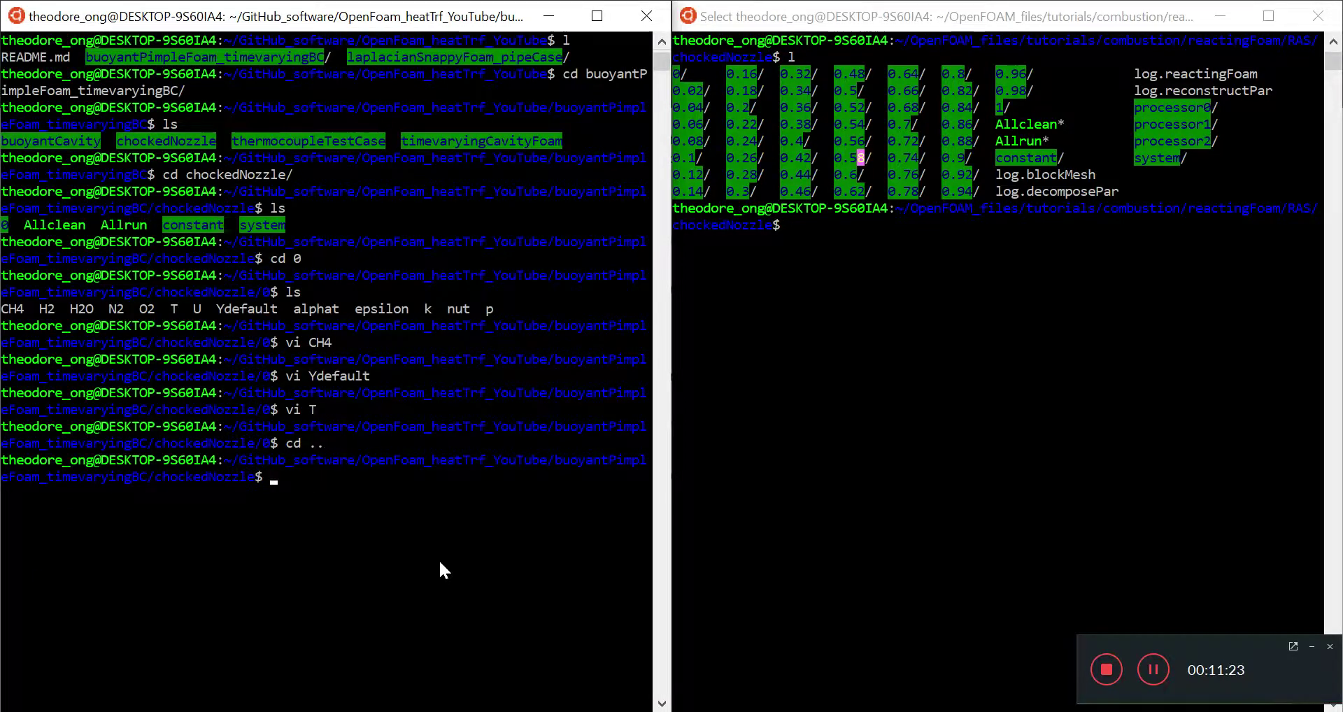
{"action": "type", "text": "ls"}
{"action": "key", "text": "Return"}
Enter the constant folder and list its files on a cleared terminal
{"action": "type", "text": "cd constant"}
{"action": "key", "text": "Return"}
{"action": "type", "text": "ls"}
{"action": "key", "text": "Return"}
{"action": "type", "text": "clear"}
{"action": "key", "text": "Return"}
{"action": "type", "text": "l"}
{"action": "key", "text": "Return"}
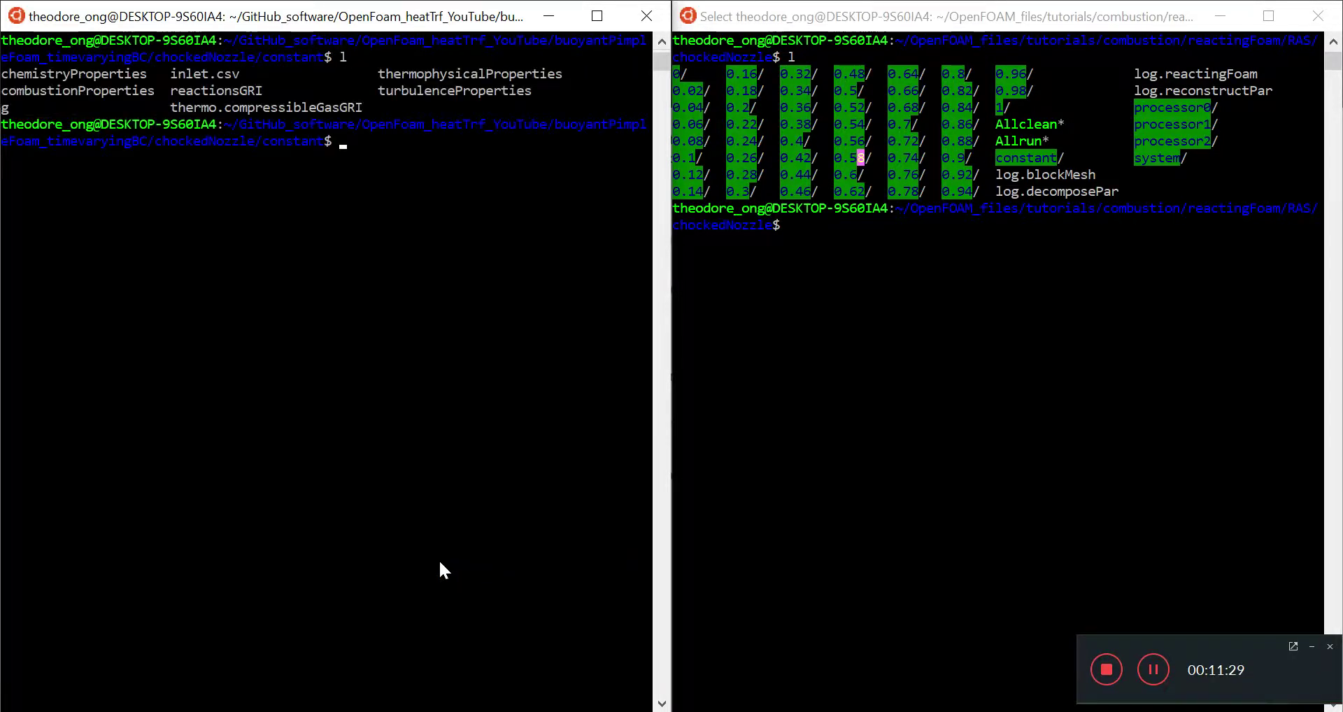
Open inlet.csv in vi and highlight its header of column names
{"action": "type", "text": "vi in"}
{"action": "key", "text": "Tab"}
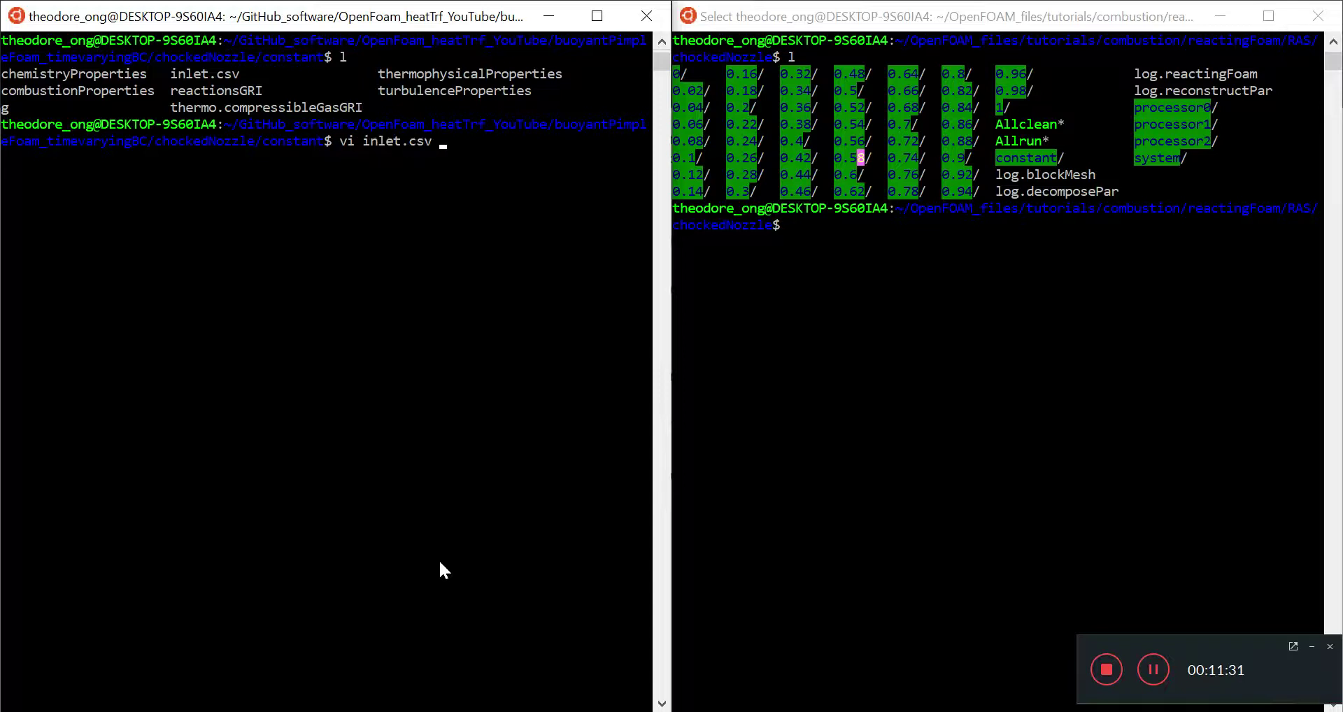
{"action": "key", "text": "Return"}
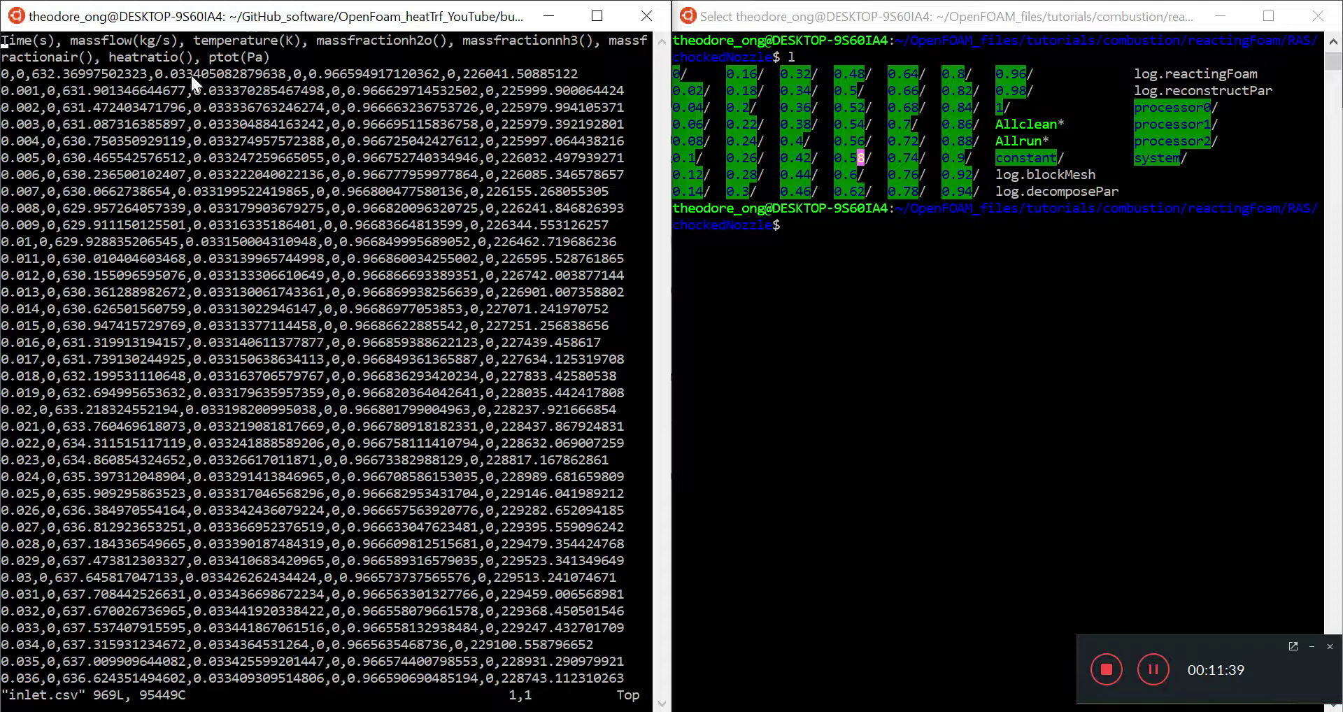
{"action": "left_click_drag", "start_coordinate": [3, 41], "coordinate": [229, 57]}
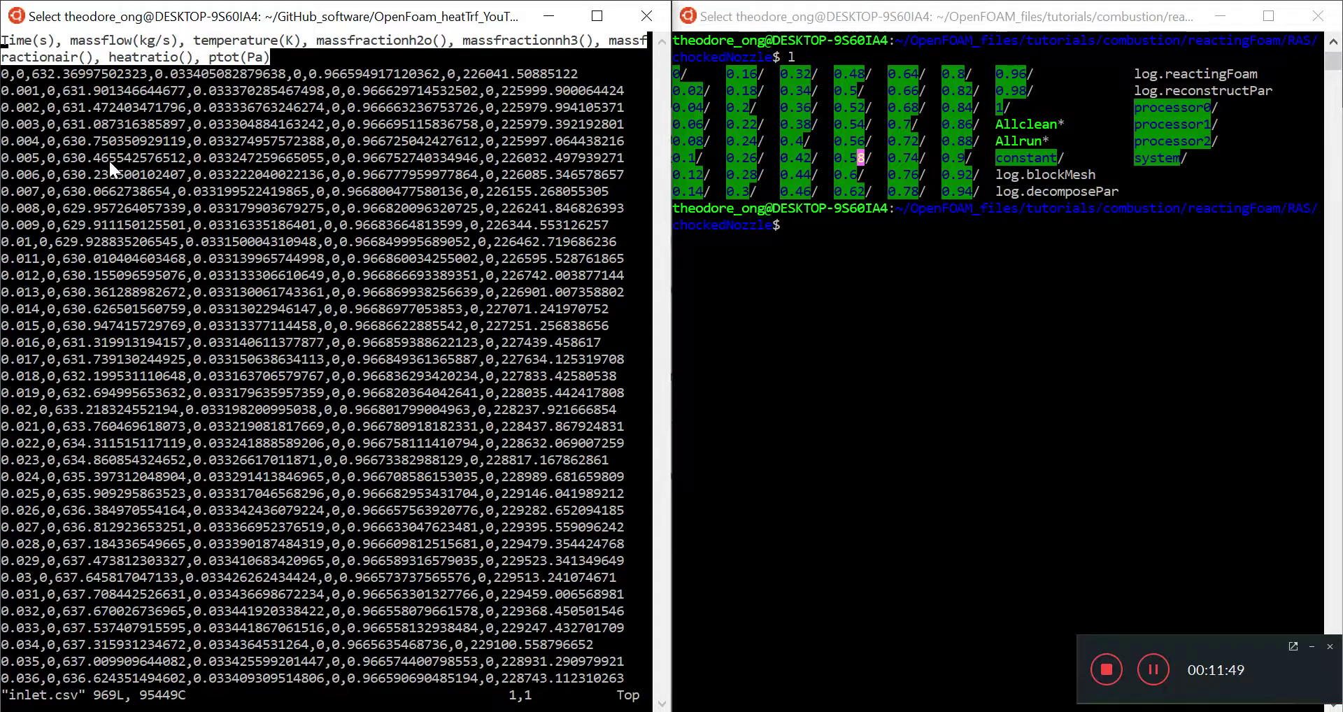
{"action": "key", "text": "ctrl+c"}
Close inlet.csv and list the chockedNozzle case folder's contents
{"action": "type", "text": ":"}
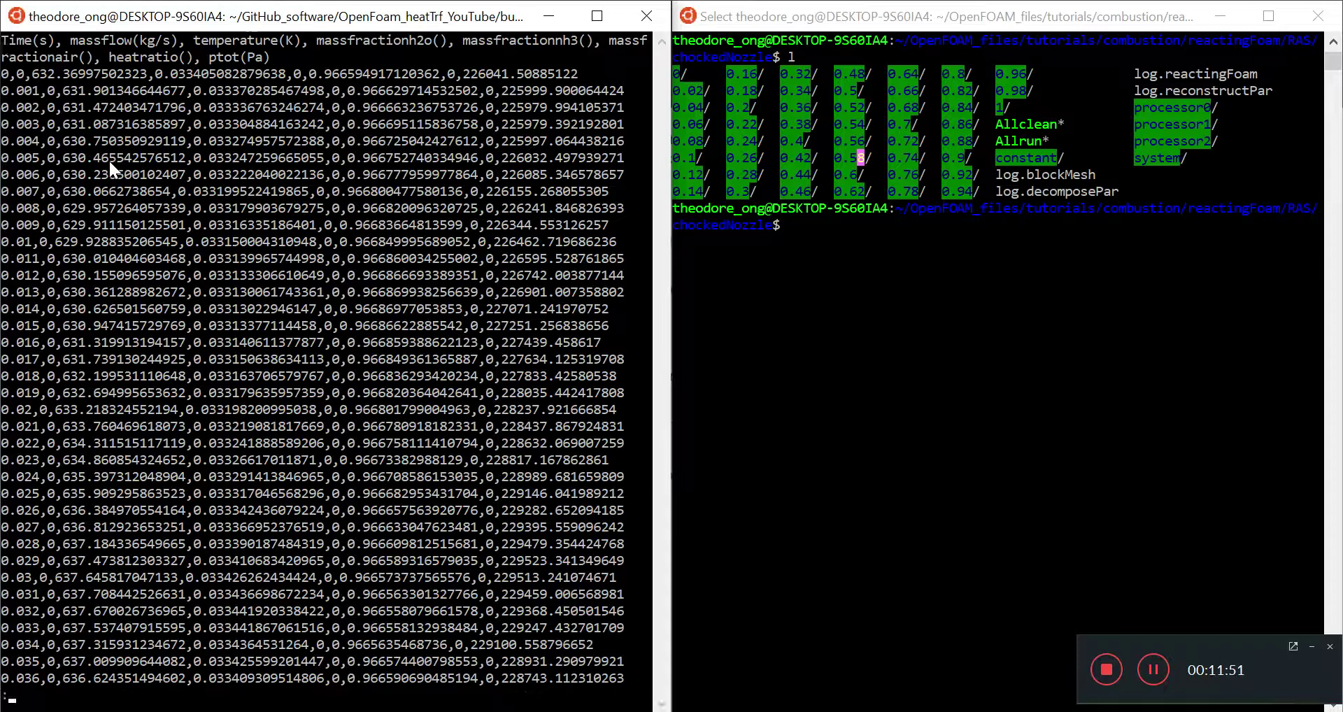
{"action": "type", "text": "q"}
{"action": "key", "text": "Return"}
{"action": "type", "text": "cd .."}
{"action": "key", "text": "Return"}
{"action": "type", "text": "ls"}
{"action": "key", "text": "Return"}
{"action": "type", "text": "cd"}
{"action": "key", "text": "BackSpace"}
{"action": "key", "text": "BackSpace"}
{"action": "key", "text": "BackSpace"}
Open 0/T in vi, highlight nHeaderLine 1, dismiss the help window, and quit
{"action": "type", "text": "vi 0/T"}
{"action": "key", "text": "Return"}
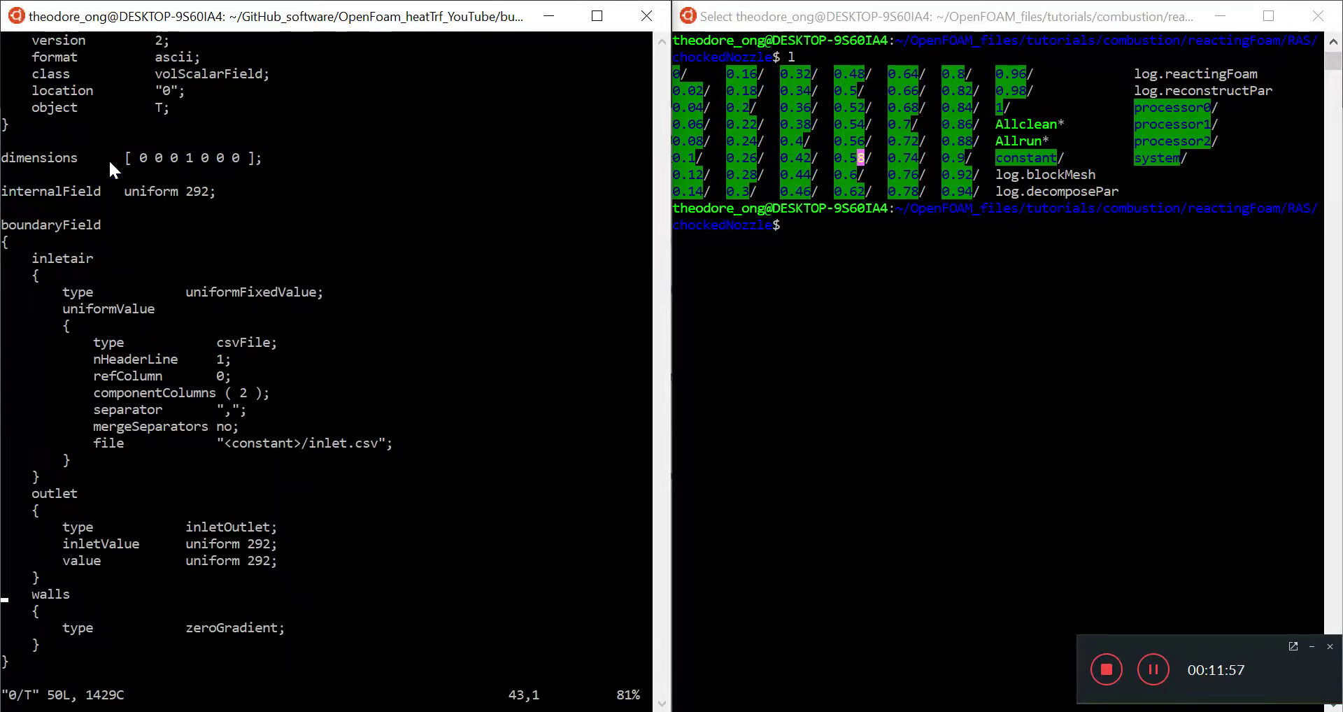
{"action": "left_click_drag", "start_coordinate": [93, 360], "coordinate": [253, 361]}
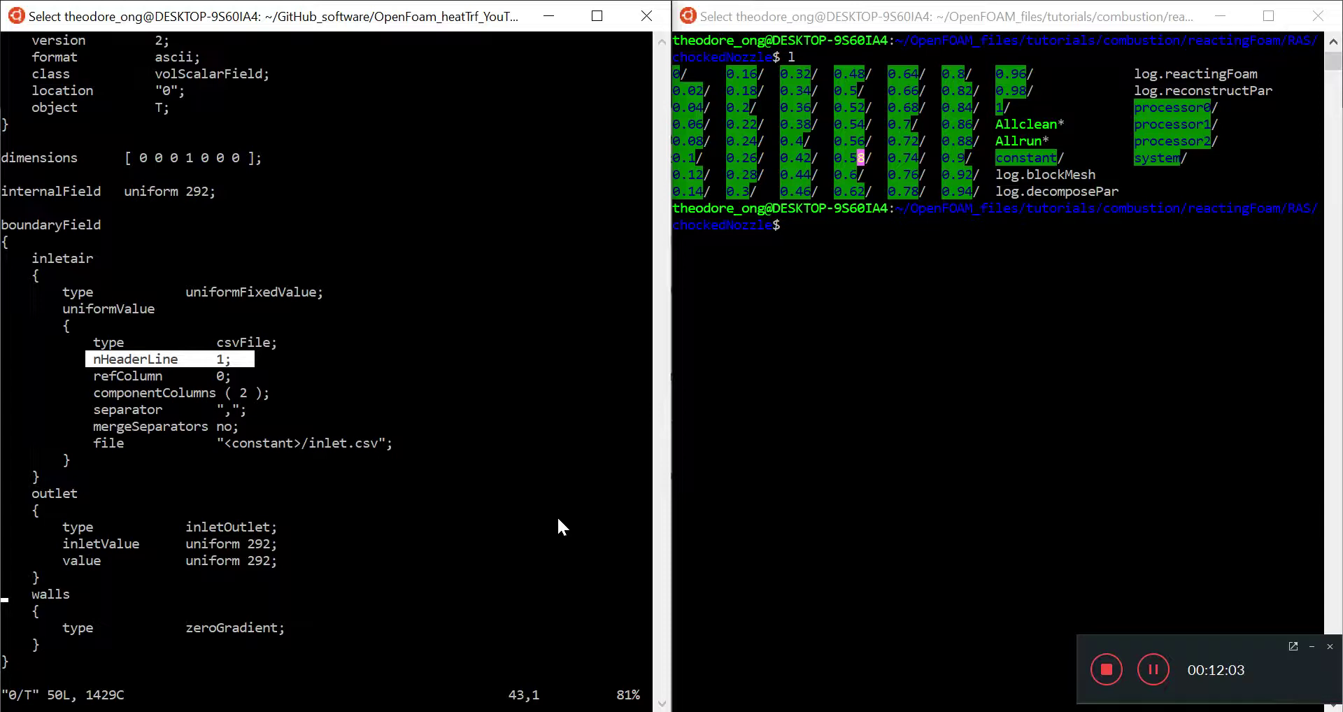
{"action": "key", "text": "Return"}
{"action": "key", "text": "F1"}
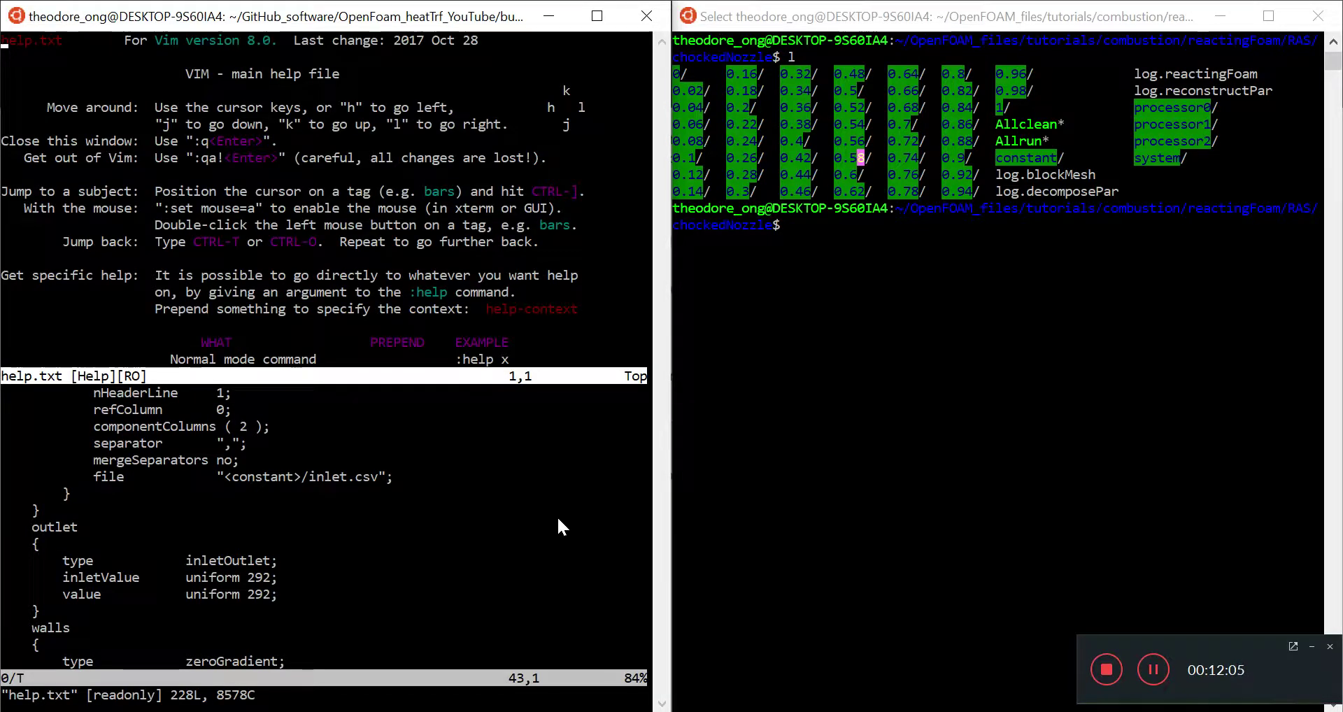
{"action": "type", "text": ":q"}
{"action": "key", "text": "Return"}
{"action": "key", "text": "Escape"}
{"action": "key", "text": "Down"}
{"action": "key", "text": "Right"}
{"action": "key", "text": "Right"}
{"action": "key", "text": "Right"}
{"action": "key", "text": "Right"}
{"action": "type", "text": ":q"}
{"action": "key", "text": "Return"}
Go up to the tutorial cases folder, list the cases, and clear the terminal
{"action": "type", "text": "cd .."}
{"action": "key", "text": "Return"}
{"action": "type", "text": "ls"}
{"action": "key", "text": "Return"}
{"action": "type", "text": "clear"}
{"action": "key", "text": "Return"}
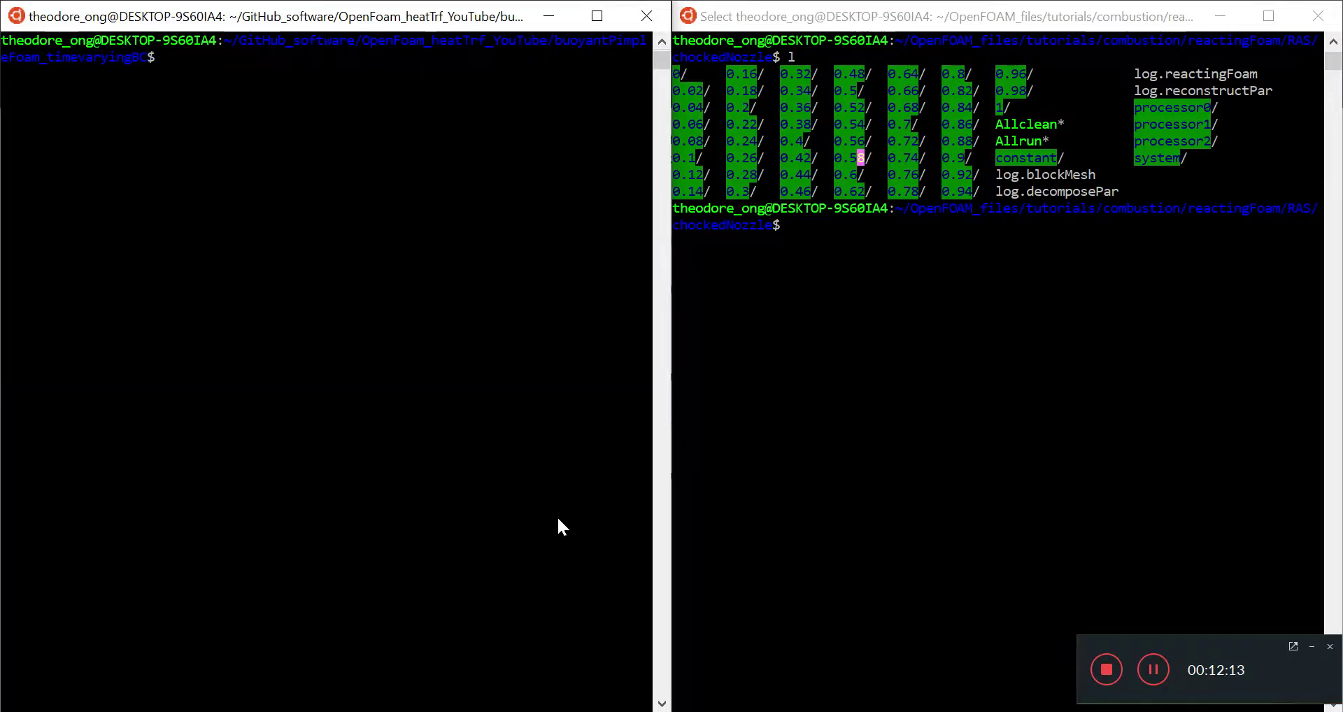
Open chockedNozzle/constant/inlet.csv in vi
{"action": "type", "text": "cd ch"}
{"action": "key", "text": "Tab"}
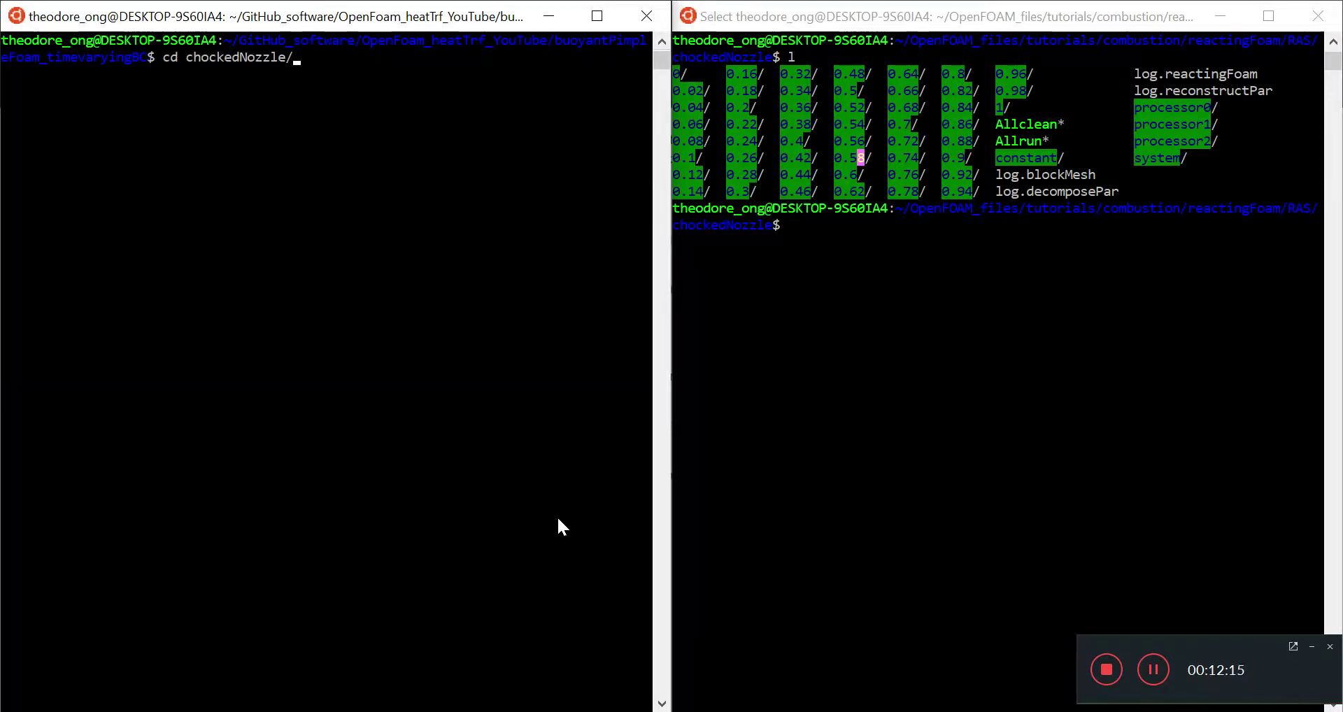
{"action": "key", "text": "Return"}
{"action": "type", "text": "cd c"}
{"action": "key", "text": "Tab"}
{"action": "key", "text": "Return"}
{"action": "type", "text": "vi in"}
{"action": "key", "text": "Tab"}
{"action": "key", "text": "Return"}
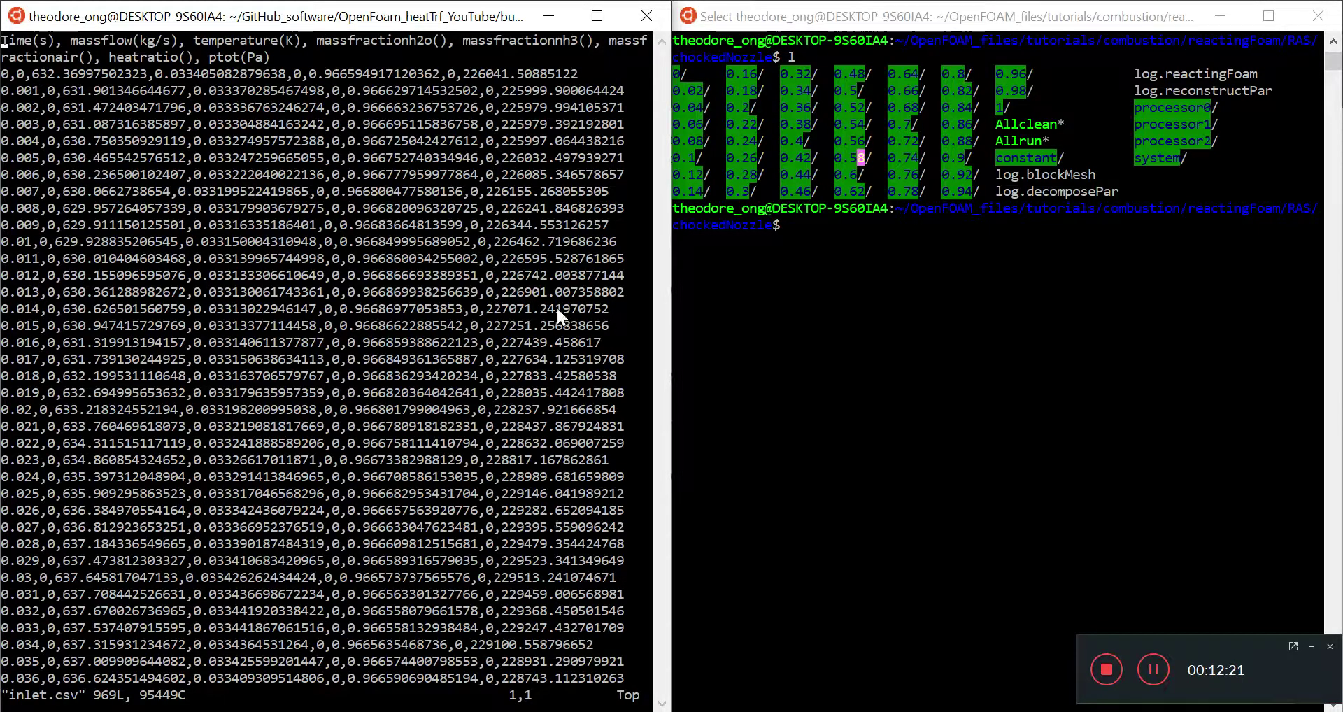
Highlight the two header rows and first time value 0, then step through the first data lines
{"action": "left_click_drag", "start_coordinate": [279, 51], "coordinate": [4, 42]}
{"action": "left_click", "coordinate": [169, 205]}
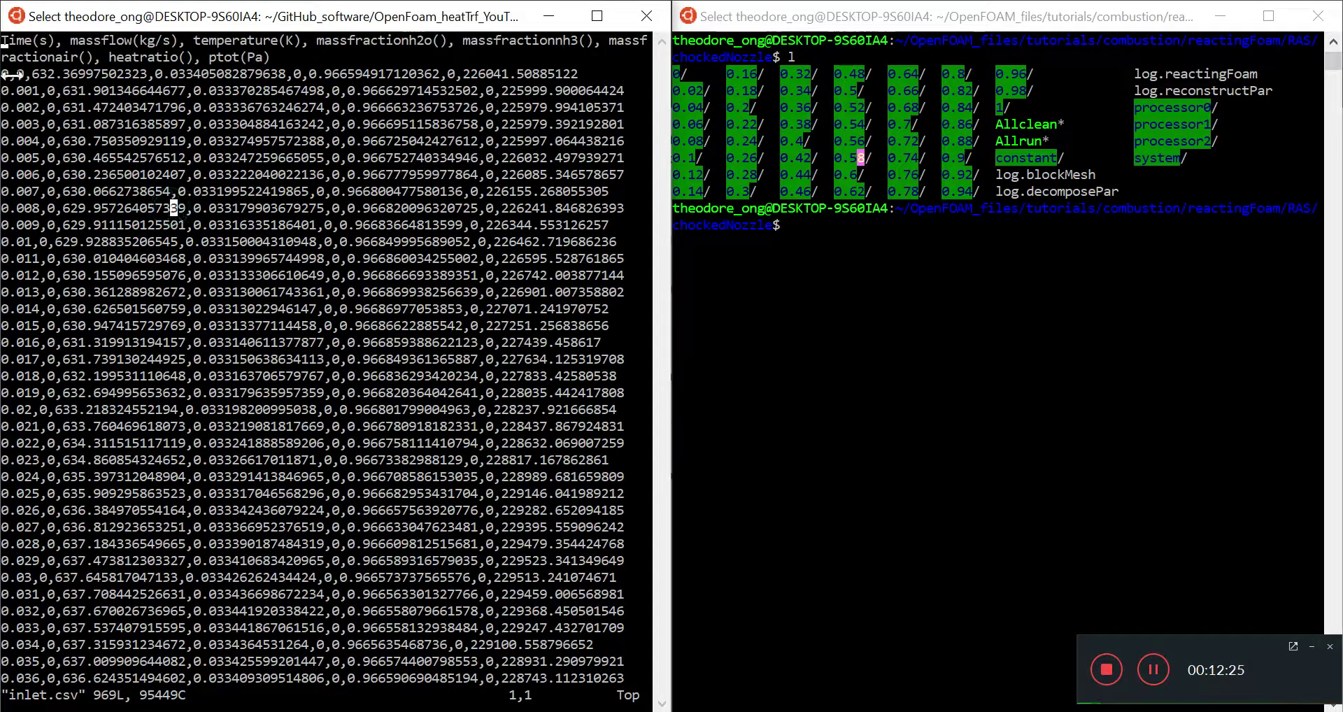
{"action": "left_click_drag", "start_coordinate": [5, 76], "coordinate": [13, 105]}
{"action": "left_click", "coordinate": [11, 107]}
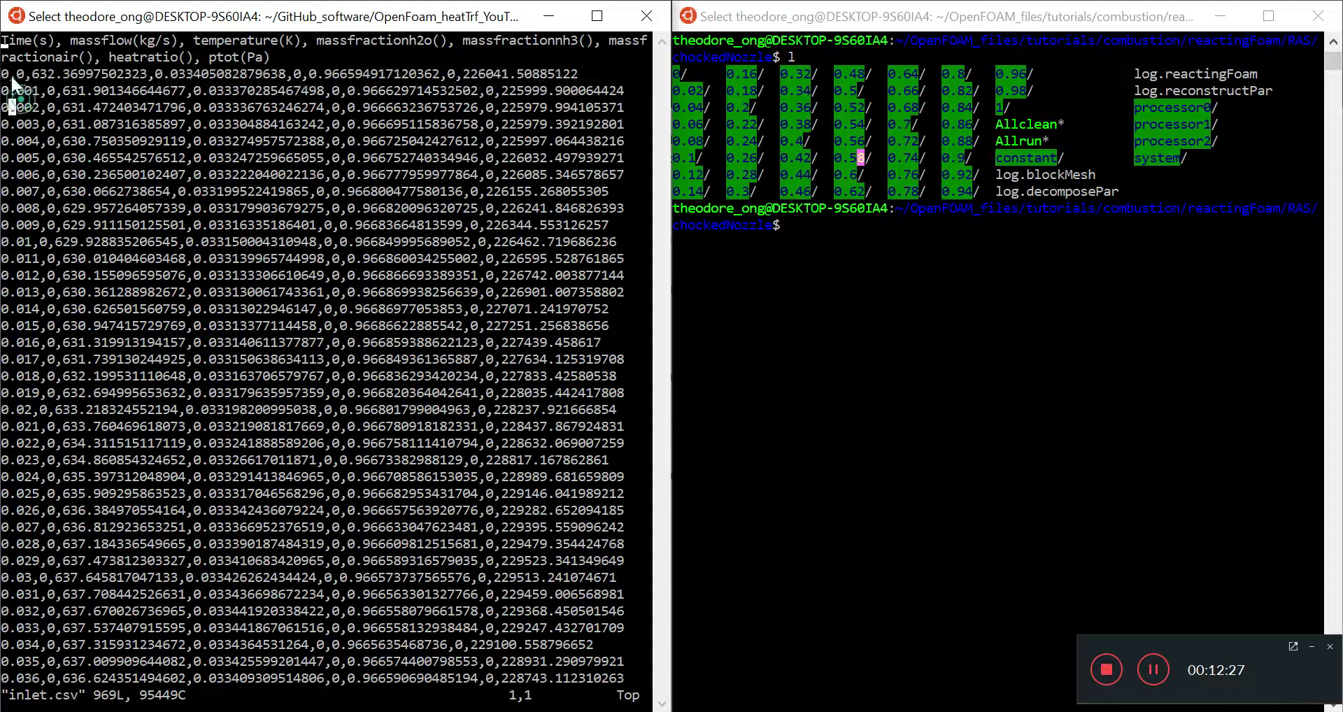
{"action": "left_click", "coordinate": [8, 76]}
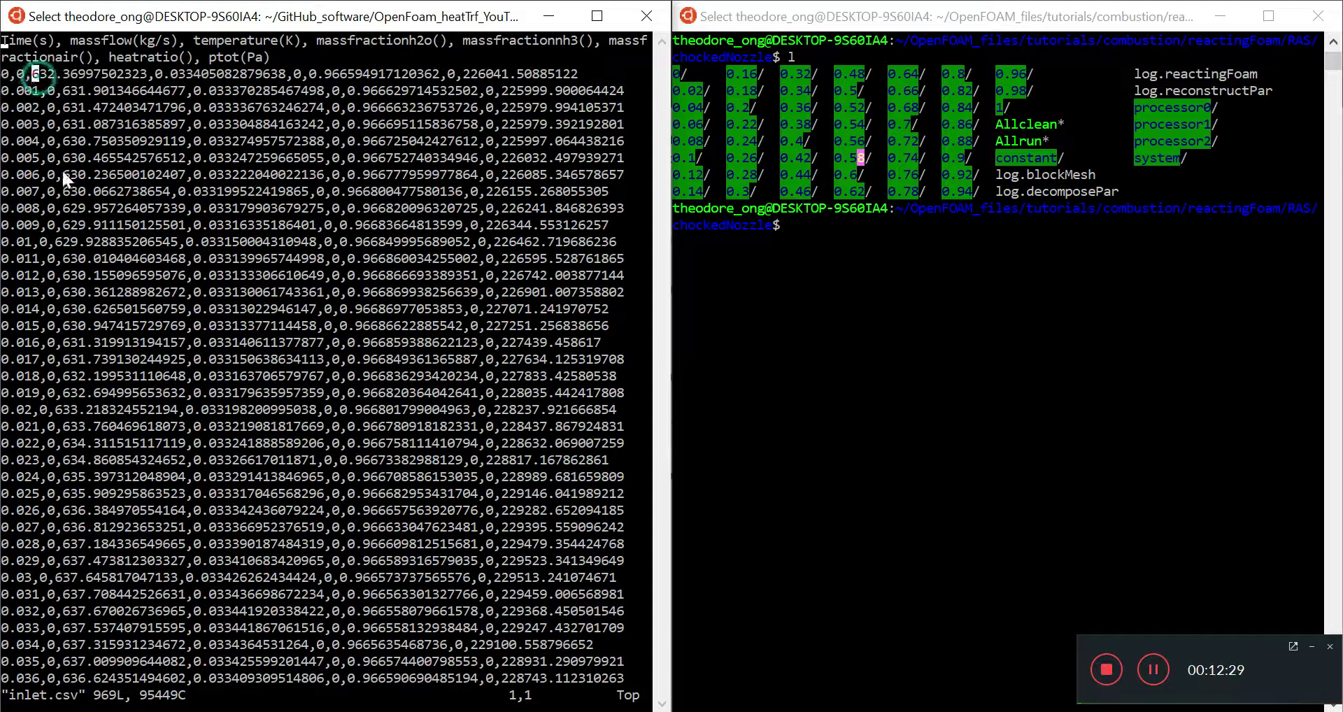
{"action": "left_click", "coordinate": [10, 74]}
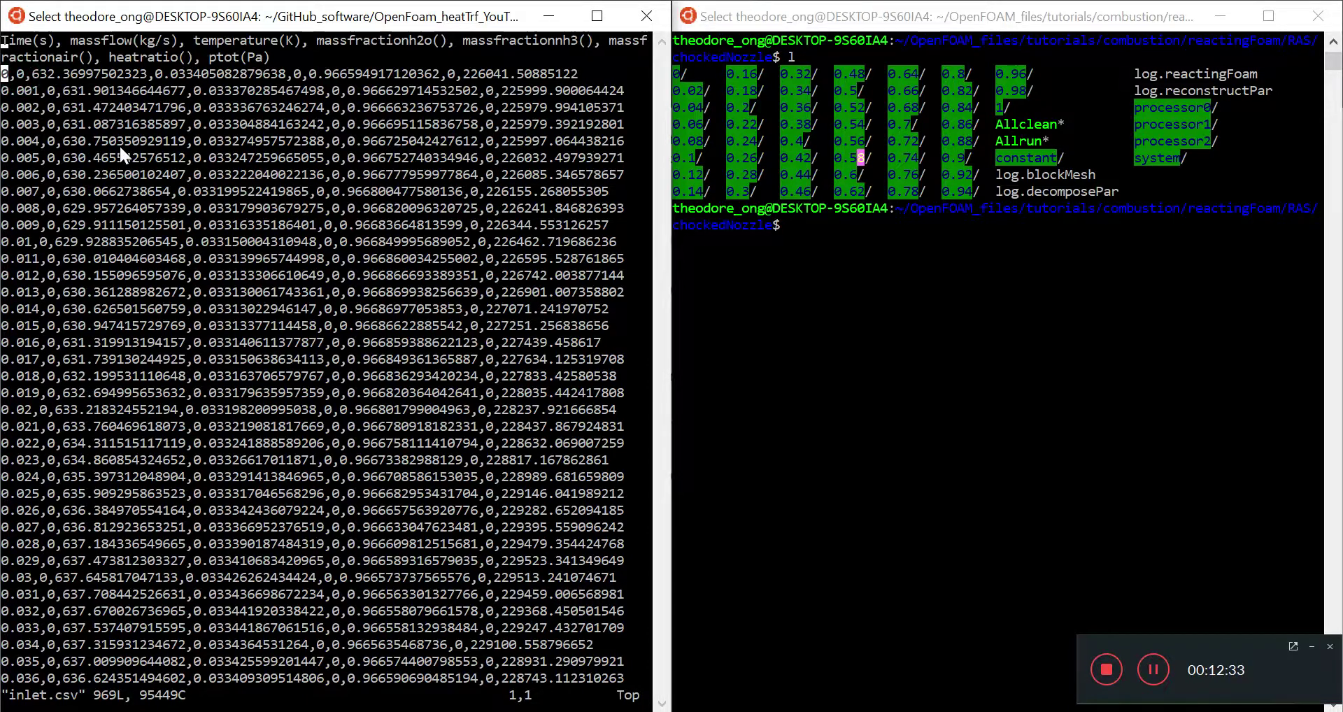
{"action": "key", "text": "Escape"}
{"action": "key", "text": "Down"}
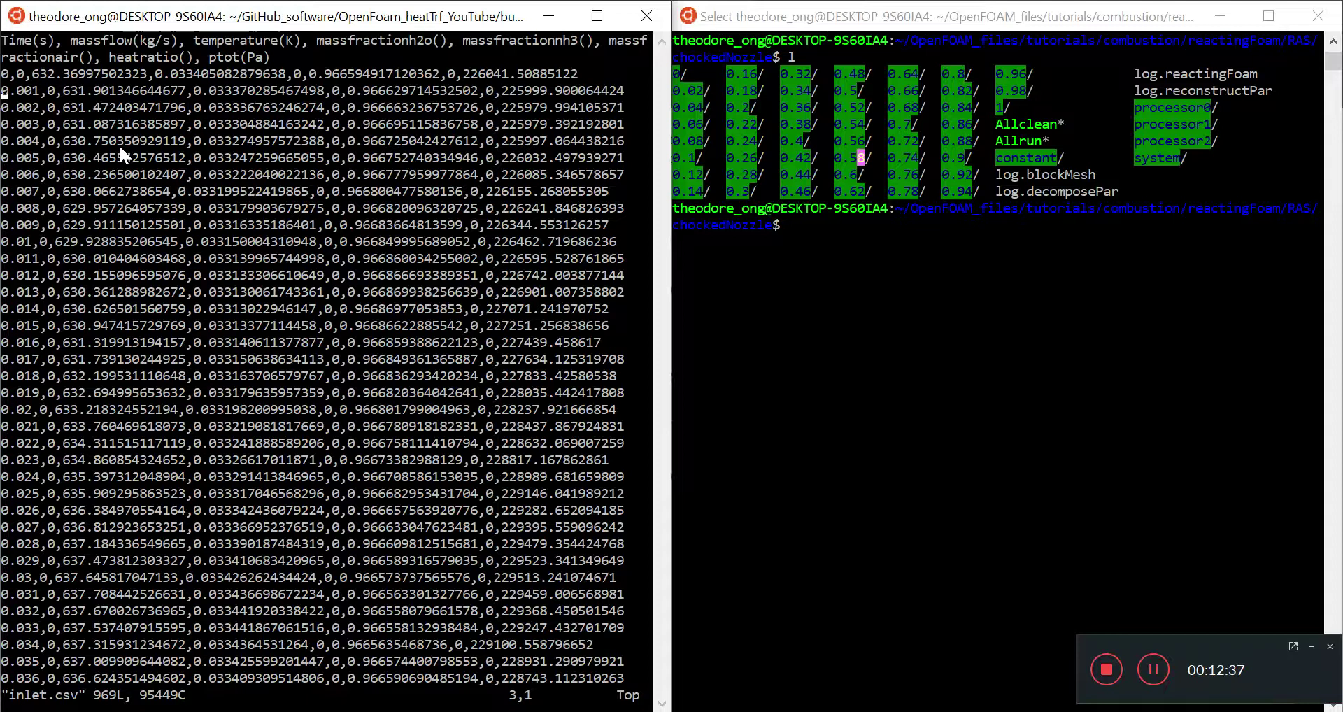
{"action": "key", "text": "Down"}
{"action": "key", "text": "Right"}
{"action": "key", "text": "Right"}
{"action": "key", "text": "Right"}
{"action": "key", "text": "Right"}
{"action": "key", "text": "Left"}
{"action": "key", "text": "Left"}
{"action": "key", "text": "Left"}
{"action": "key", "text": "Down"}
{"action": "key", "text": "Down"}
{"action": "key", "text": "Down"}
{"action": "key", "text": "Down"}
{"action": "key", "text": "Down"}
{"action": "key", "text": "Down"}
{"action": "key", "text": "Down"}
{"action": "key", "text": "Down"}
{"action": "key", "text": "Down"}
{"action": "key", "text": "Down"}
{"action": "key", "text": "Down"}
{"action": "key", "text": "Down"}
{"action": "key", "text": "Down"}
{"action": "key", "text": "Down"}
{"action": "key", "text": "Down"}
{"action": "key", "text": "Down"}
{"action": "key", "text": "Down"}
{"action": "key", "text": "Down"}
{"action": "key", "text": "Down"}
{"action": "key", "text": "Down"}
{"action": "key", "text": "Down"}
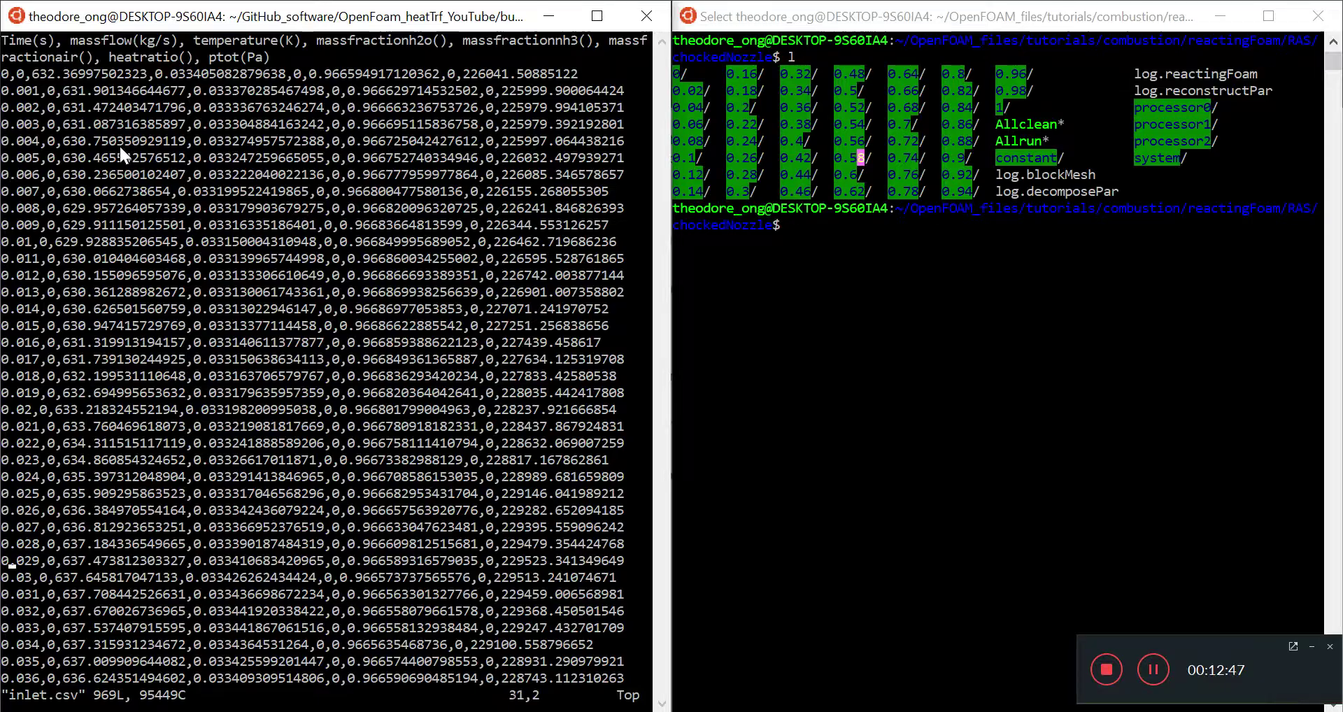
Page down to the last row of inlet.csv and back up to the Time(s) header
{"action": "key", "text": "Page_Down"}
{"action": "key", "text": "Page_Down"}
{"action": "key", "text": "Page_Down"}
{"action": "key", "text": "Page_Down"}
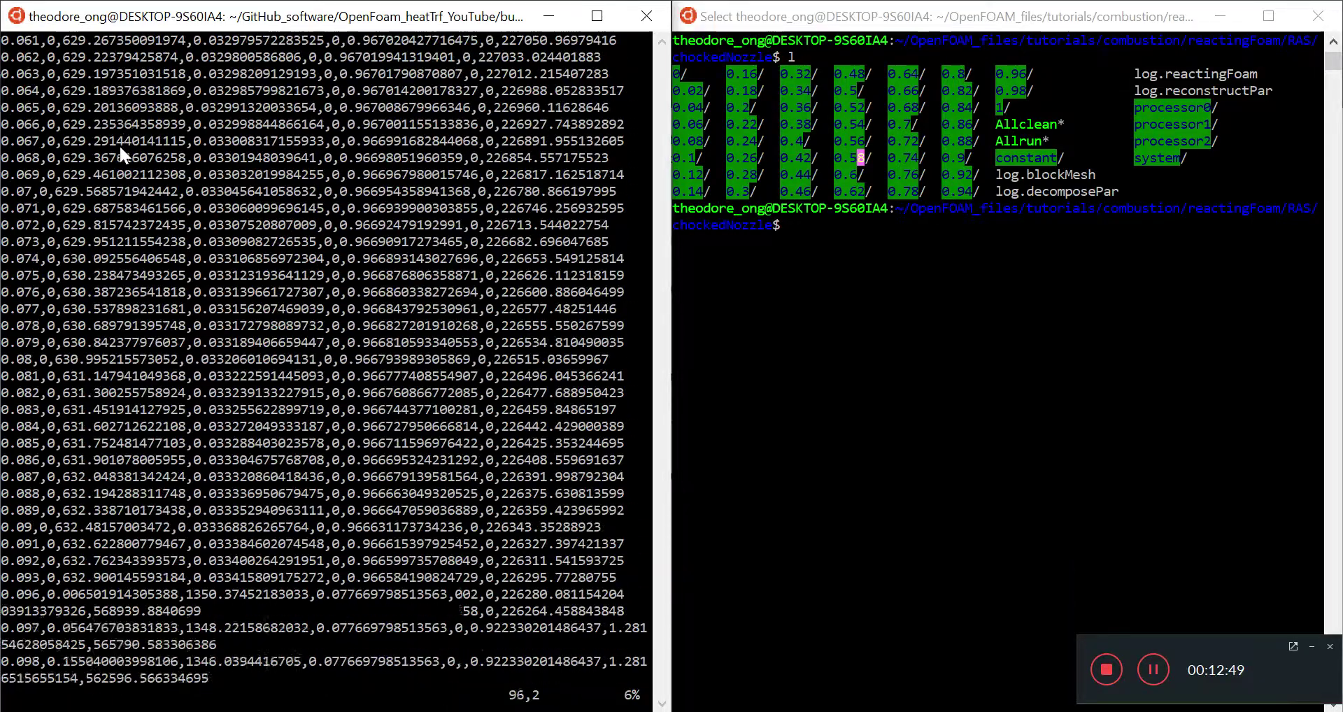
{"action": "key", "text": "Page_Down"}
{"action": "key", "text": "Page_Down"}
{"action": "key", "text": "Page_Down"}
{"action": "key", "text": "Page_Down"}
{"action": "key", "text": "Page_Down"}
{"action": "key", "text": "Page_Down"}
{"action": "key", "text": "Page_Down"}
{"action": "key", "text": "Page_Down"}
{"action": "key", "text": "Page_Down"}
{"action": "key", "text": "Page_Down"}
{"action": "key", "text": "Page_Down"}
{"action": "key", "text": "Page_Down"}
{"action": "key", "text": "Page_Down"}
{"action": "key", "text": "Page_Down"}
{"action": "key", "text": "Page_Down"}
{"action": "key", "text": "Page_Down"}
{"action": "key", "text": "Page_Down"}
{"action": "key", "text": "Page_Down"}
{"action": "key", "text": "Page_Down"}
{"action": "key", "text": "Page_Down"}
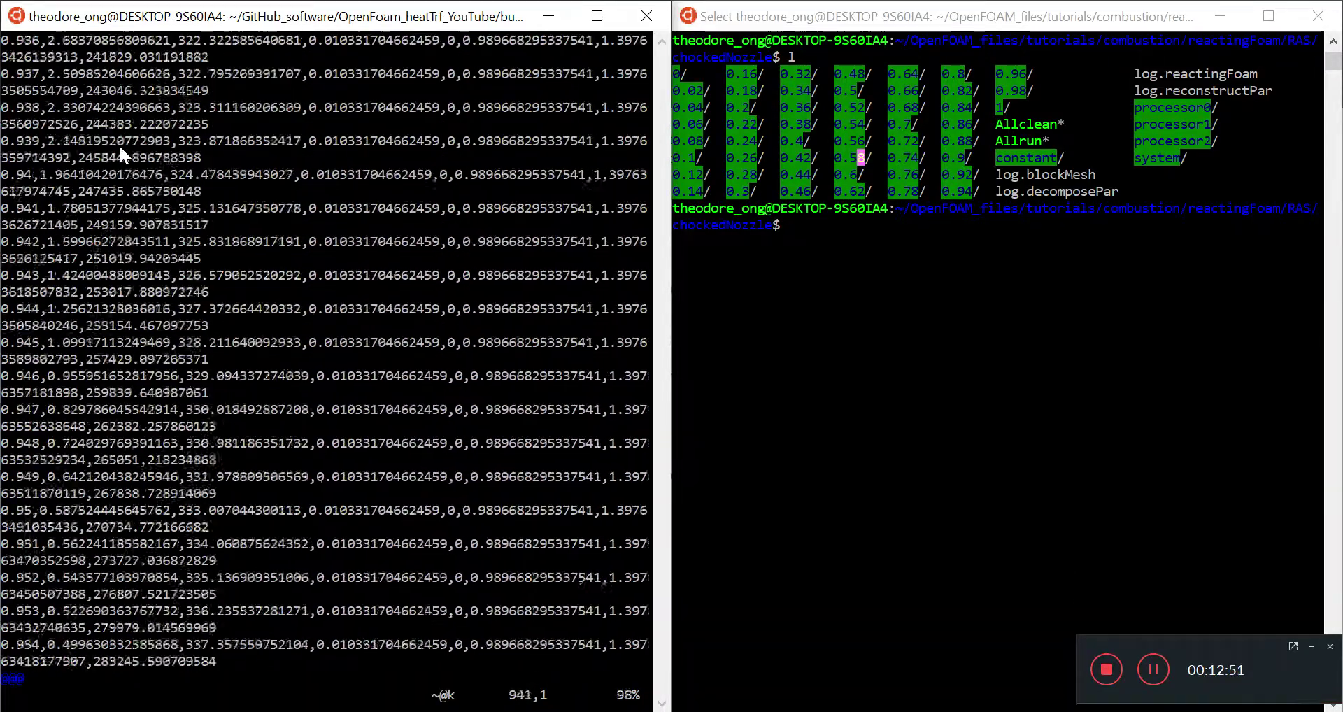
{"action": "key", "text": "Up"}
{"action": "key", "text": "Up"}
{"action": "key", "text": "Up"}
{"action": "key", "text": "Up"}
{"action": "key", "text": "Up"}
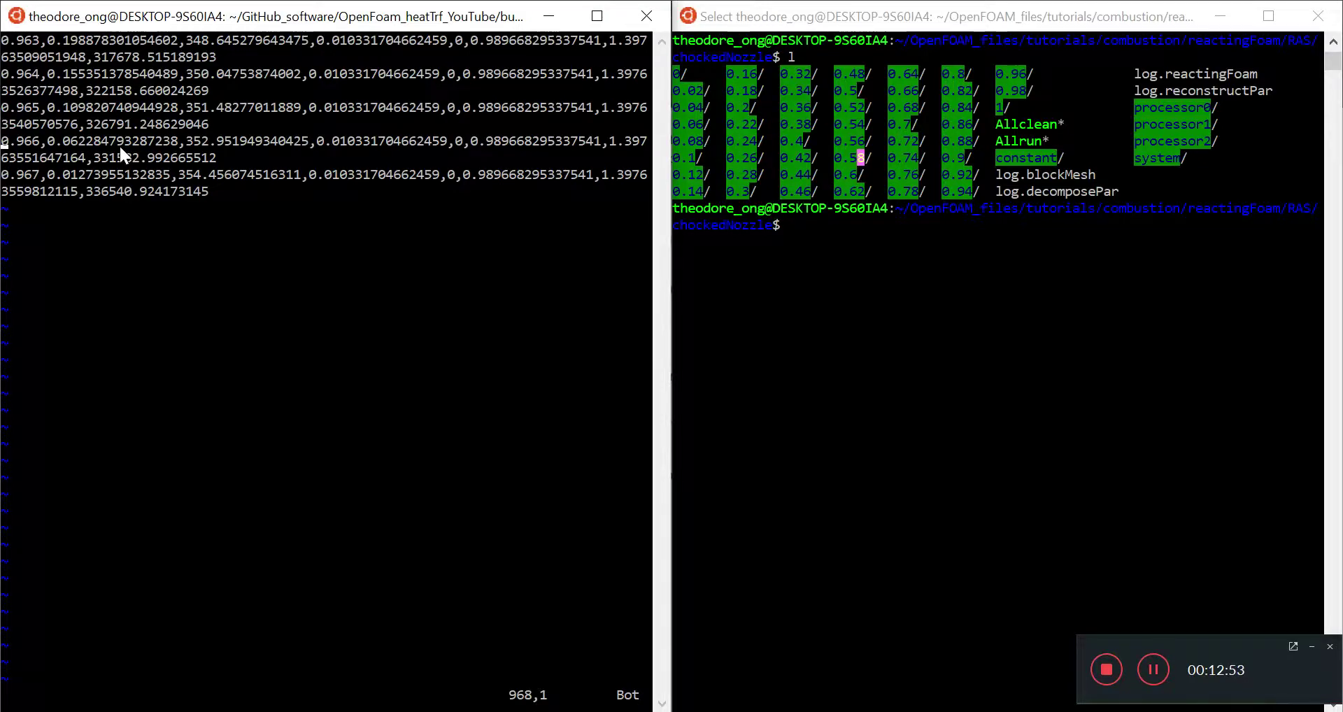
{"action": "key", "text": "Page_Up"}
{"action": "key", "text": "Page_Up"}
{"action": "key", "text": "Page_Up"}
{"action": "key", "text": "Page_Up"}
{"action": "key", "text": "Page_Up"}
{"action": "key", "text": "Page_Up"}
{"action": "key", "text": "Page_Up"}
{"action": "key", "text": "Page_Up"}
{"action": "key", "text": "Page_Up"}
{"action": "key", "text": "Page_Up"}
{"action": "key", "text": "Page_Up"}
{"action": "key", "text": "Page_Up"}
{"action": "key", "text": "Page_Up"}
{"action": "key", "text": "Page_Up"}
{"action": "key", "text": "Page_Up"}
{"action": "key", "text": "Page_Up"}
{"action": "key", "text": "Page_Up"}
{"action": "key", "text": "Page_Up"}
{"action": "key", "text": "Page_Up"}
{"action": "key", "text": "Page_Up"}
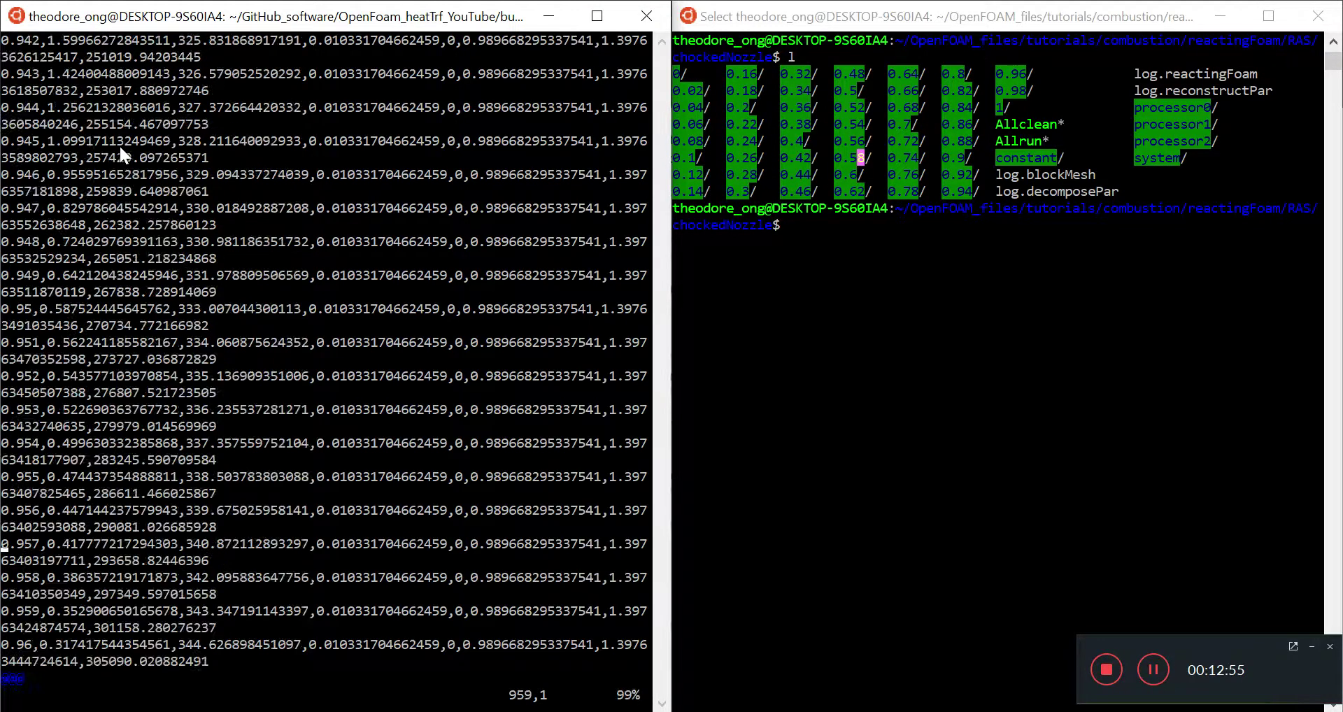
{"action": "key", "text": "Page_Up"}
{"action": "key", "text": "Page_Up"}
{"action": "key", "text": "Page_Up"}
{"action": "key", "text": "Page_Up"}
{"action": "key", "text": "Page_Up"}
{"action": "key", "text": "Page_Up"}
{"action": "key", "text": "Page_Up"}
{"action": "key", "text": "Page_Up"}
{"action": "key", "text": "Up"}
{"action": "key", "text": "Up"}
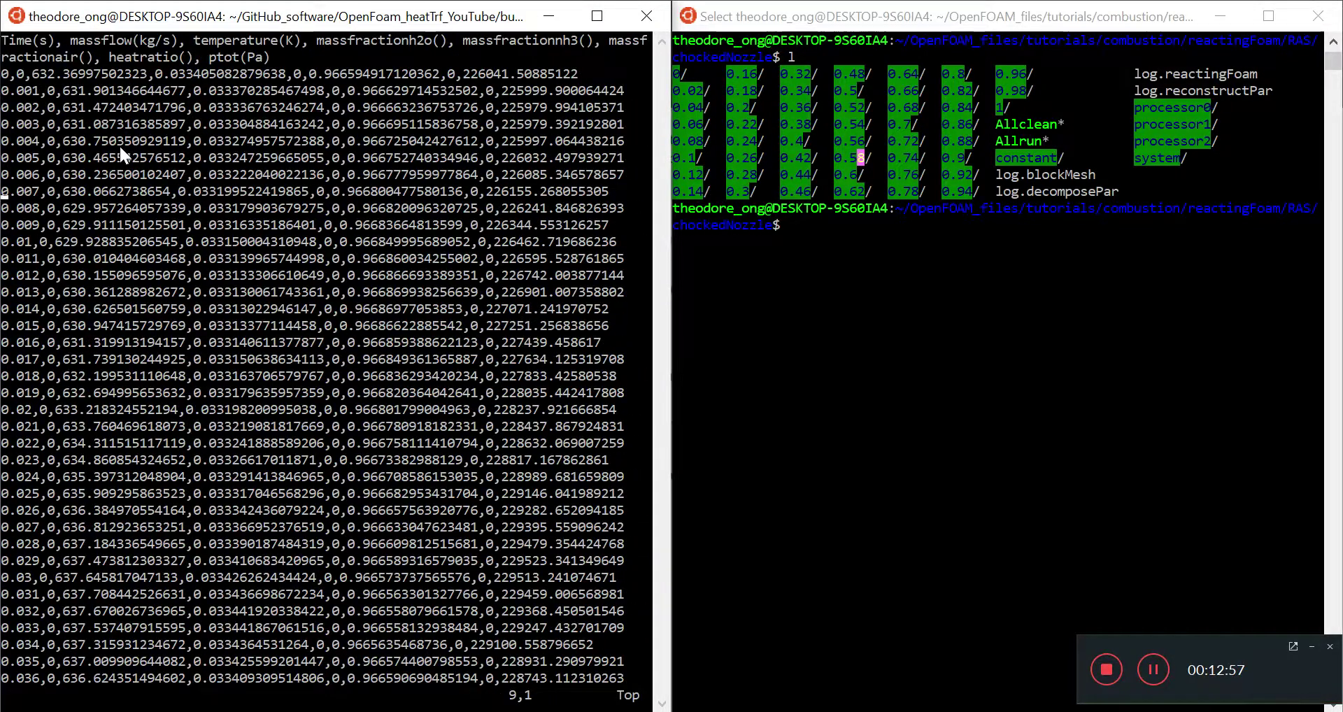
{"action": "key", "text": "Up"}
{"action": "key", "text": "Up"}
{"action": "key", "text": "Up"}
{"action": "key", "text": "Up"}
{"action": "key", "text": "Up"}
{"action": "key", "text": "Up"}
{"action": "key", "text": "Up"}
{"action": "key", "text": "Right"}
{"action": "key", "text": "Right"}
{"action": "key", "text": "Right"}
{"action": "key", "text": "Right"}
{"action": "key", "text": "Right"}
{"action": "key", "text": "Right"}
{"action": "key", "text": "Right"}
{"action": "key", "text": "Right"}
{"action": "key", "text": "Right"}
{"action": "key", "text": "Right"}
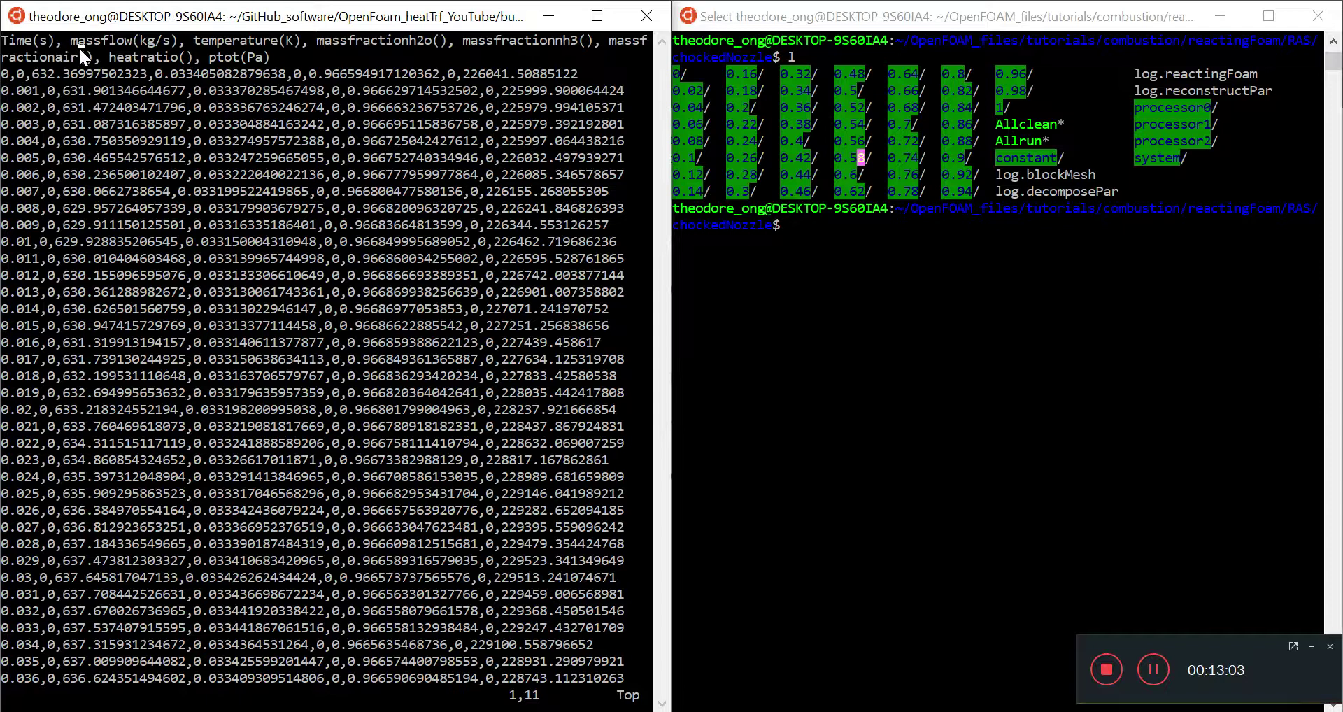
{"action": "left_click_drag", "start_coordinate": [79, 41], "coordinate": [173, 45]}
{"action": "left_click", "coordinate": [159, 90]}
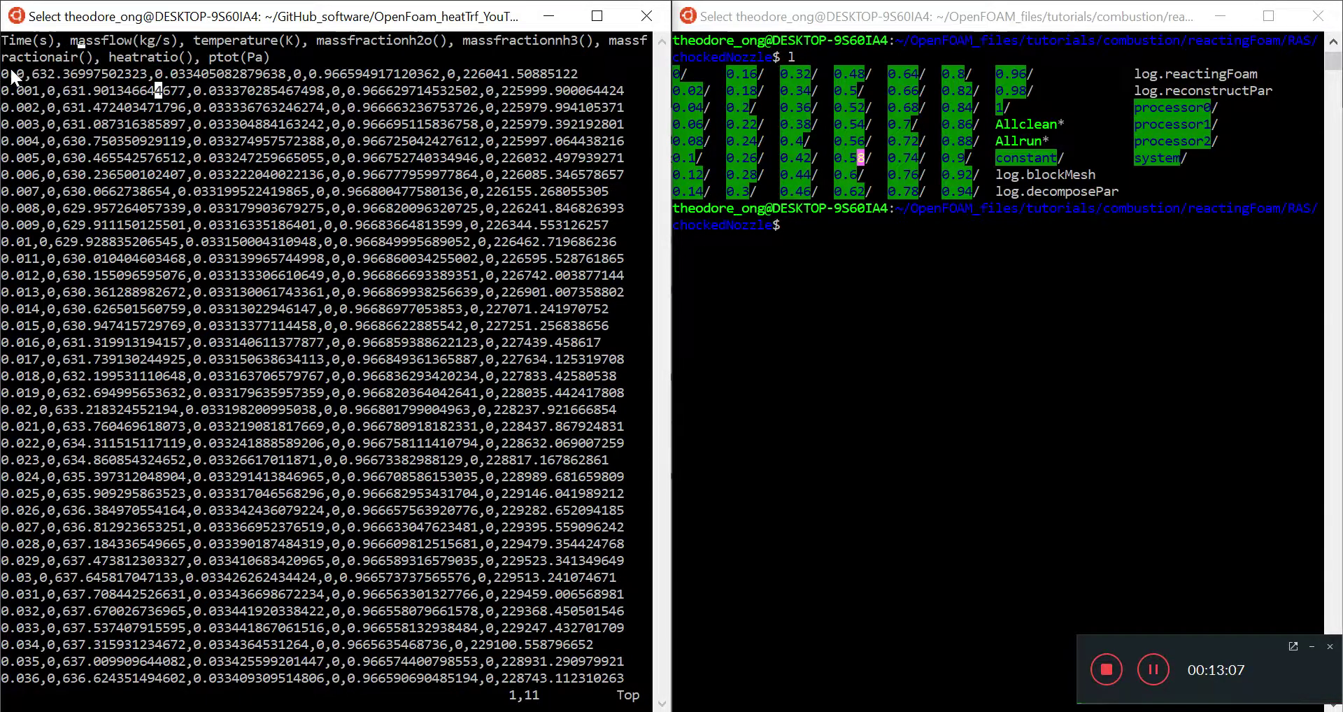
{"action": "left_click", "coordinate": [72, 91]}
{"action": "key", "text": "Escape"}
{"action": "key", "text": "Left"}
{"action": "key", "text": "Left"}
{"action": "key", "text": "Left"}
{"action": "key", "text": "Left"}
{"action": "key", "text": "Left"}
{"action": "key", "text": "Left"}
{"action": "key", "text": "Down"}
{"action": "key", "text": "Down"}
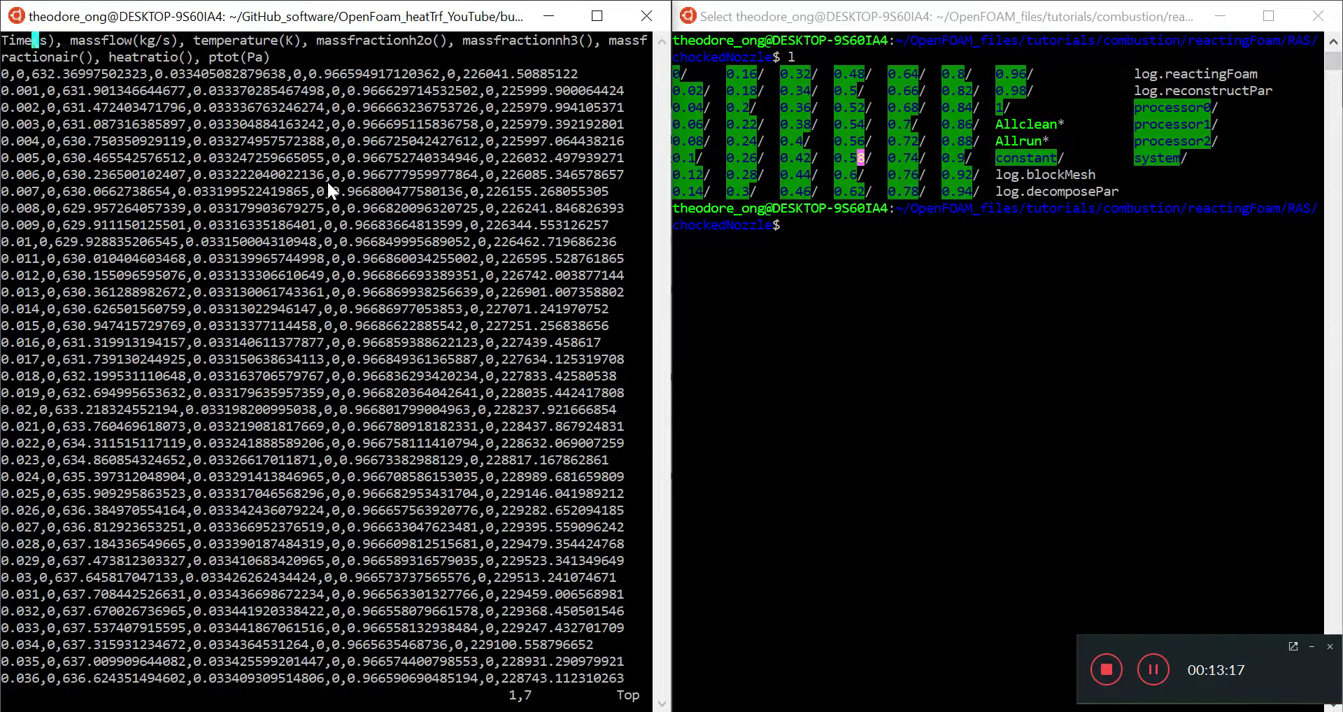
{"action": "key", "text": "Down"}
{"action": "key", "text": "Down"}
{"action": "key", "text": "Right"}
{"action": "key", "text": "Right"}
{"action": "key", "text": "Right"}
{"action": "key", "text": "Right"}
{"action": "key", "text": "Down"}
{"action": "key", "text": "Down"}
{"action": "key", "text": "Down"}
{"action": "key", "text": "Down"}
{"action": "key", "text": "Down"}
{"action": "key", "text": "Down"}
{"action": "key", "text": "Down"}
{"action": "key", "text": "Down"}
{"action": "key", "text": "Down"}
{"action": "key", "text": "Down"}
{"action": "key", "text": "Down"}
{"action": "key", "text": "Down"}
{"action": "key", "text": "Down"}
{"action": "key", "text": "Down"}
{"action": "key", "text": "Down"}
{"action": "key", "text": "Down"}
{"action": "key", "text": "Down"}
{"action": "key", "text": "Down"}
{"action": "key", "text": "Down"}
{"action": "key", "text": "Down"}
{"action": "key", "text": "Down"}
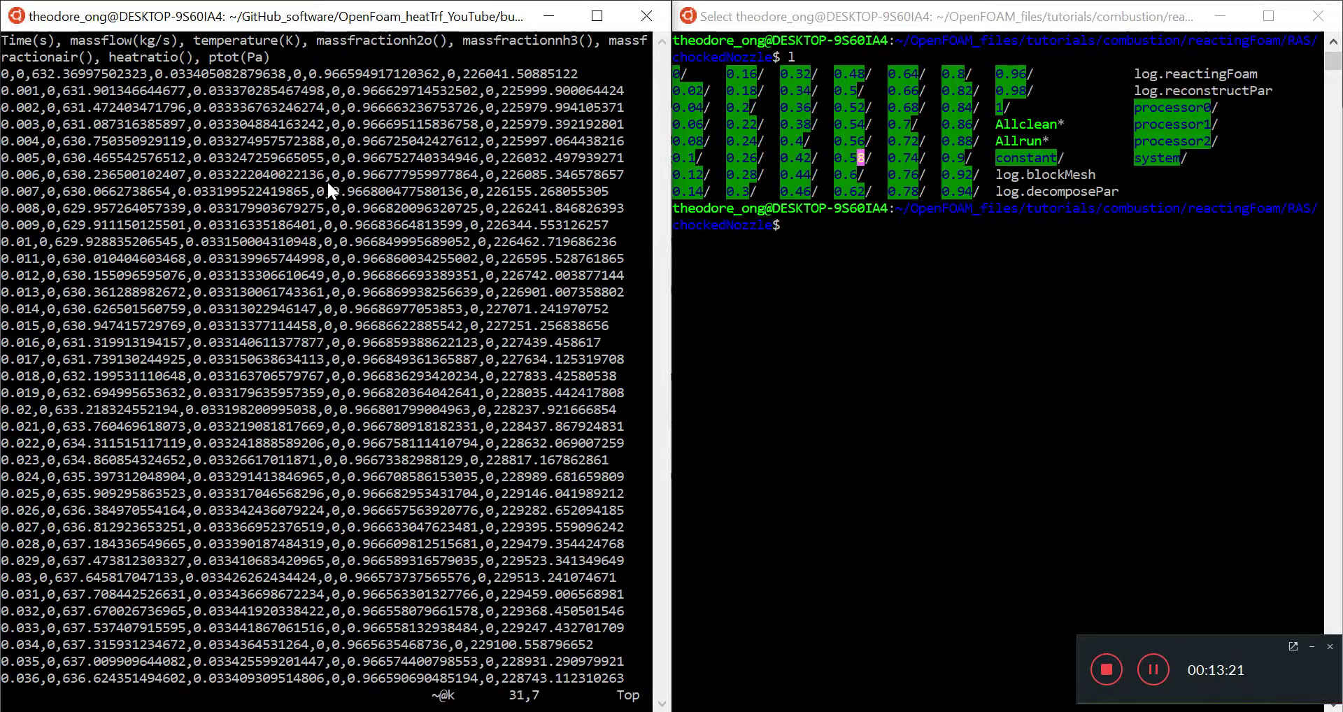
{"action": "key", "text": "Up"}
{"action": "key", "text": "Up"}
{"action": "key", "text": "Up"}
{"action": "key", "text": "Up"}
{"action": "key", "text": "Up"}
{"action": "key", "text": "Up"}
{"action": "key", "text": "Up"}
{"action": "key", "text": "Up"}
{"action": "key", "text": "Up"}
{"action": "key", "text": "Up"}
{"action": "key", "text": "Up"}
{"action": "key", "text": "Up"}
{"action": "key", "text": "Up"}
{"action": "key", "text": "Up"}
{"action": "key", "text": "Up"}
{"action": "key", "text": "Up"}
{"action": "key", "text": "Up"}
{"action": "key", "text": "Up"}
{"action": "key", "text": "Up"}
{"action": "key", "text": "Up"}
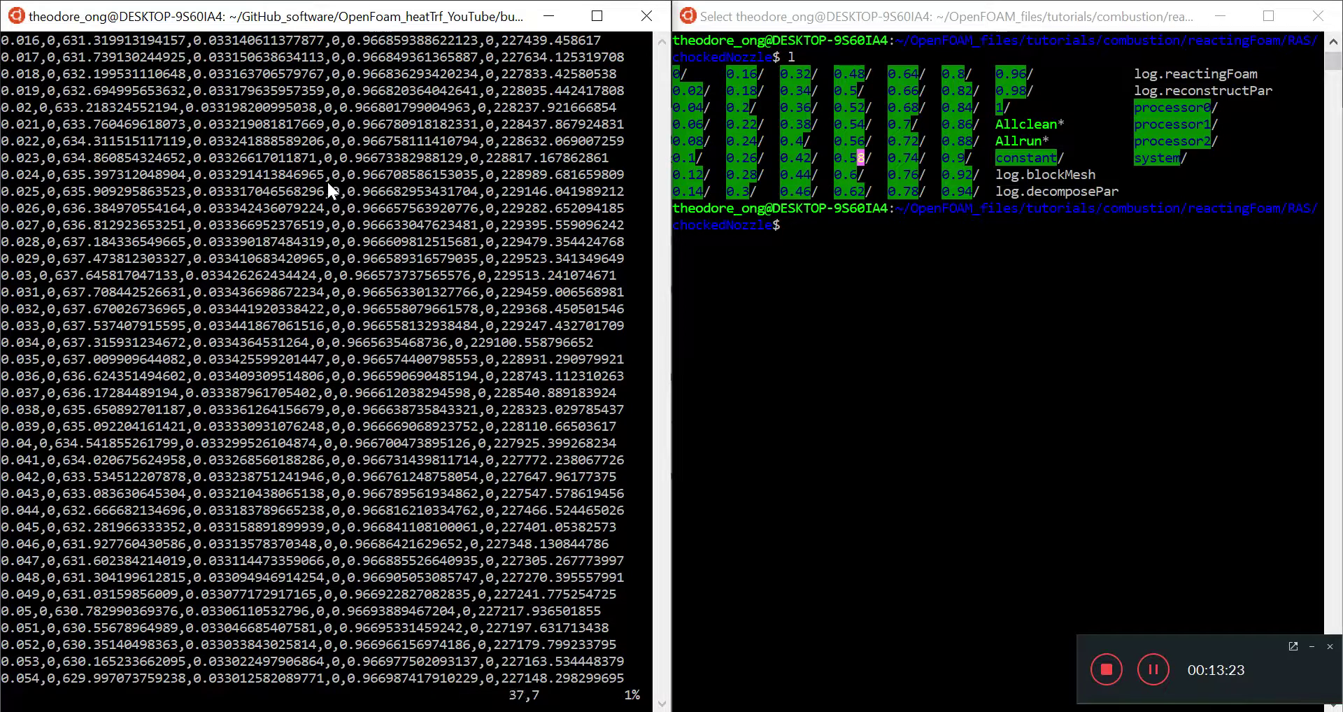
{"action": "key", "text": "Up"}
{"action": "key", "text": "Up"}
{"action": "key", "text": "Up"}
{"action": "key", "text": "Down"}
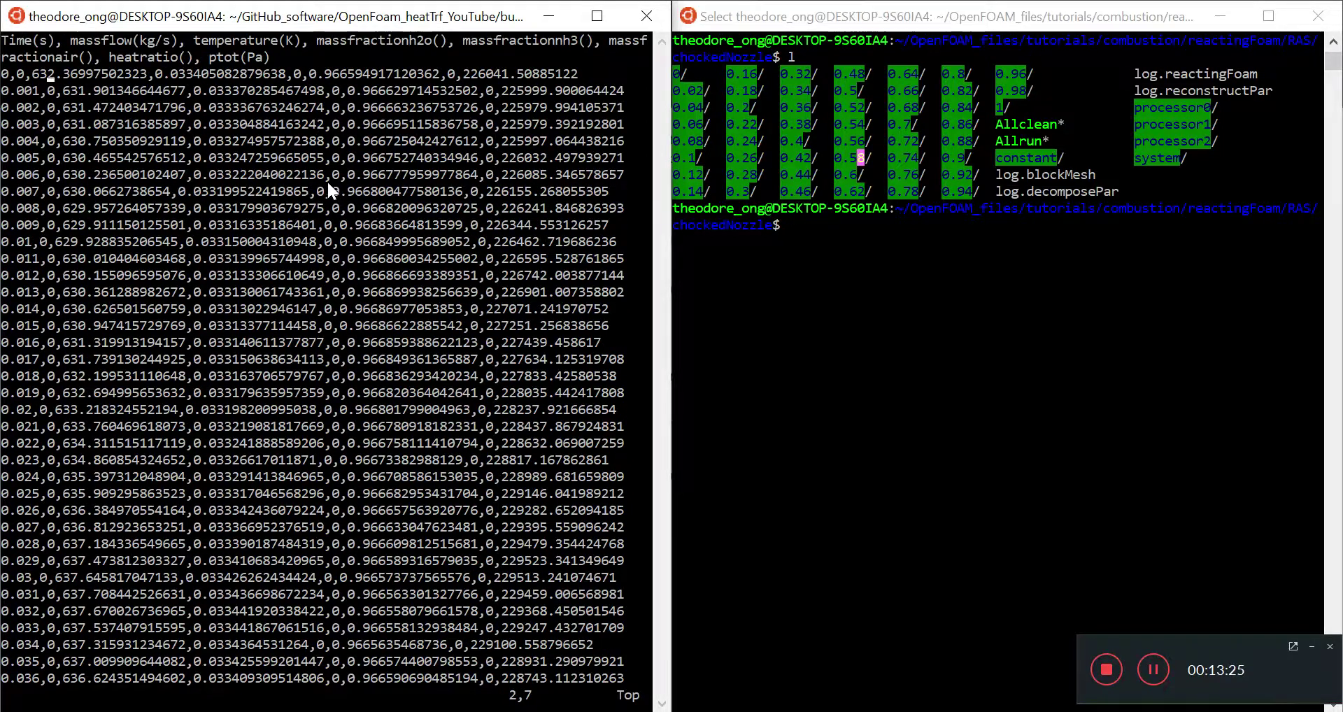
{"action": "key", "text": "Right"}
{"action": "left_click", "coordinate": [301, 41]}
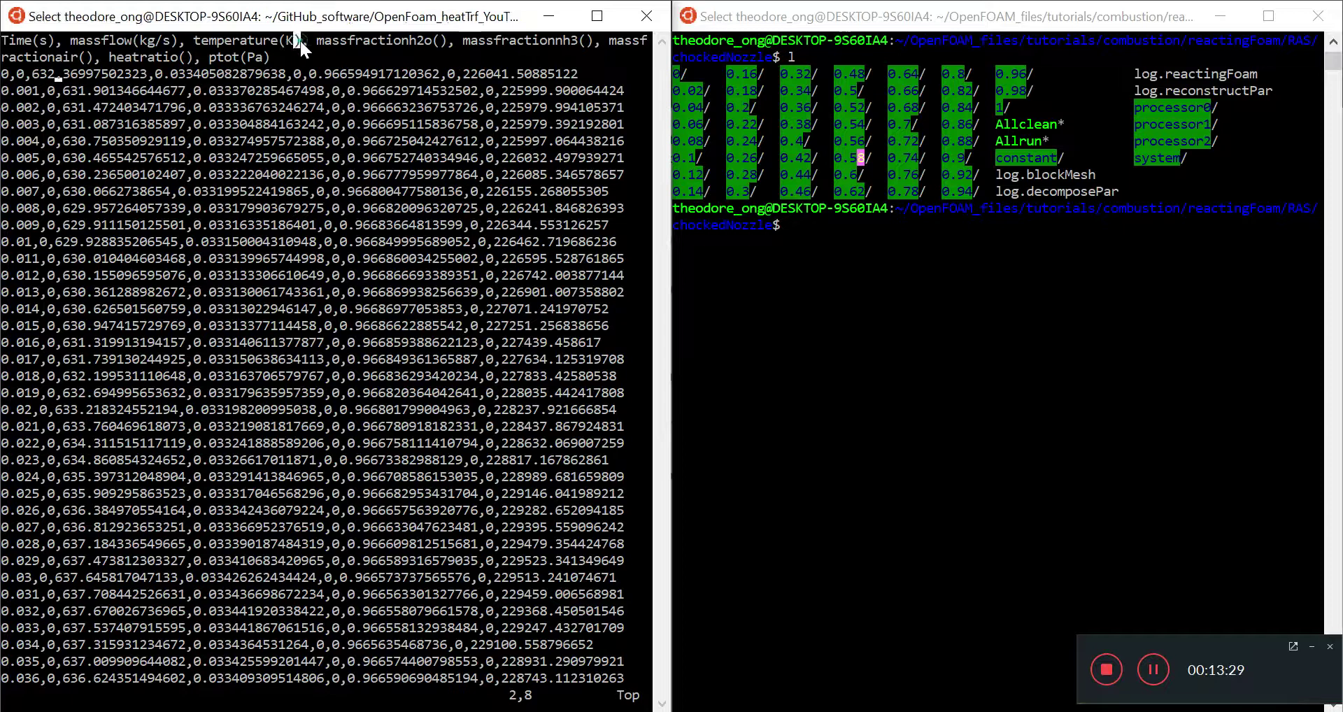
{"action": "left_click", "coordinate": [225, 123]}
{"action": "key", "text": "Escape"}
{"action": "key", "text": "Down"}
{"action": "key", "text": "Right"}
{"action": "key", "text": "Right"}
{"action": "key", "text": "Right"}
{"action": "key", "text": "Right"}
{"action": "key", "text": "Down"}
{"action": "key", "text": "Down"}
{"action": "key", "text": "Down"}
{"action": "key", "text": "Down"}
{"action": "key", "text": "Down"}
{"action": "key", "text": "Down"}
{"action": "key", "text": "Down"}
{"action": "key", "text": "Down"}
{"action": "key", "text": "Down"}
{"action": "key", "text": "Down"}
{"action": "key", "text": "Down"}
{"action": "key", "text": "Down"}
{"action": "key", "text": "Down"}
{"action": "key", "text": "Up"}
{"action": "key", "text": "Up"}
{"action": "key", "text": "Up"}
{"action": "key", "text": "Up"}
{"action": "key", "text": "Up"}
{"action": "key", "text": "Up"}
{"action": "key", "text": "Down"}
{"action": "key", "text": "Down"}
{"action": "key", "text": "Down"}
{"action": "key", "text": "Down"}
{"action": "key", "text": "Down"}
{"action": "key", "text": "Down"}
{"action": "key", "text": "Down"}
{"action": "key", "text": "Down"}
{"action": "key", "text": "Down"}
{"action": "key", "text": "Down"}
{"action": "key", "text": "Down"}
{"action": "key", "text": "Down"}
{"action": "key", "text": "Down"}
{"action": "key", "text": "Down"}
{"action": "key", "text": "Down"}
{"action": "key", "text": "Down"}
{"action": "key", "text": "Down"}
{"action": "key", "text": "Down"}
{"action": "key", "text": "Down"}
{"action": "key", "text": "Down"}
{"action": "key", "text": "Down"}
{"action": "key", "text": "Down"}
{"action": "key", "text": "Down"}
{"action": "key", "text": "Down"}
{"action": "key", "text": "Down"}
{"action": "key", "text": "Down"}
{"action": "key", "text": "Down"}
{"action": "key", "text": "Down"}
{"action": "key", "text": "Down"}
{"action": "key", "text": "Down"}
{"action": "key", "text": "Down"}
{"action": "key", "text": "Down"}
{"action": "key", "text": "Down"}
{"action": "key", "text": "Down"}
{"action": "key", "text": "Down"}
{"action": "key", "text": "Down"}
{"action": "key", "text": "Down"}
{"action": "key", "text": "Down"}
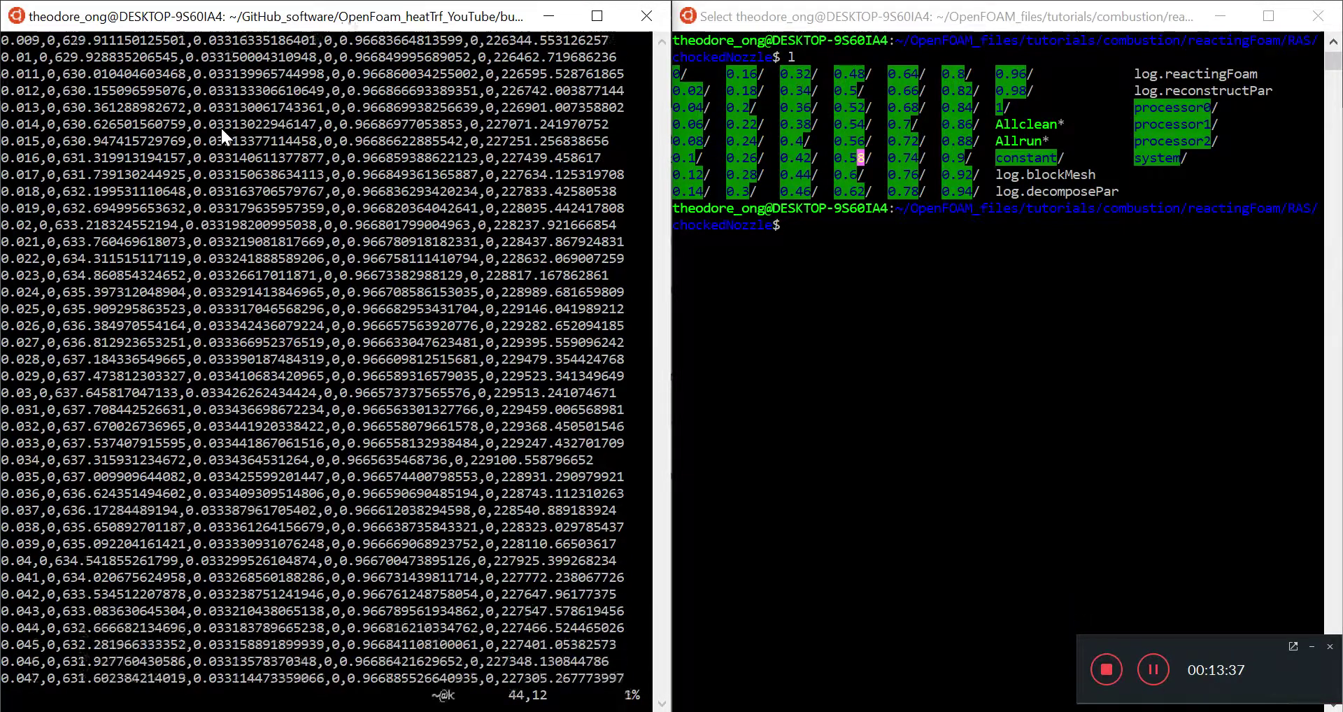
{"action": "key", "text": "Down"}
{"action": "key", "text": "Down"}
{"action": "key", "text": "Down"}
{"action": "key", "text": "Down"}
{"action": "key", "text": "Down"}
{"action": "key", "text": "Down"}
{"action": "key", "text": "Down"}
{"action": "key", "text": "Down"}
{"action": "key", "text": "Down"}
{"action": "key", "text": "Down"}
{"action": "key", "text": "Down"}
{"action": "key", "text": "Down"}
{"action": "key", "text": "Down"}
{"action": "key", "text": "Down"}
{"action": "key", "text": "Down"}
{"action": "key", "text": "Down"}
{"action": "key", "text": "Down"}
{"action": "key", "text": "Down"}
{"action": "key", "text": "Down"}
{"action": "key", "text": "Down"}
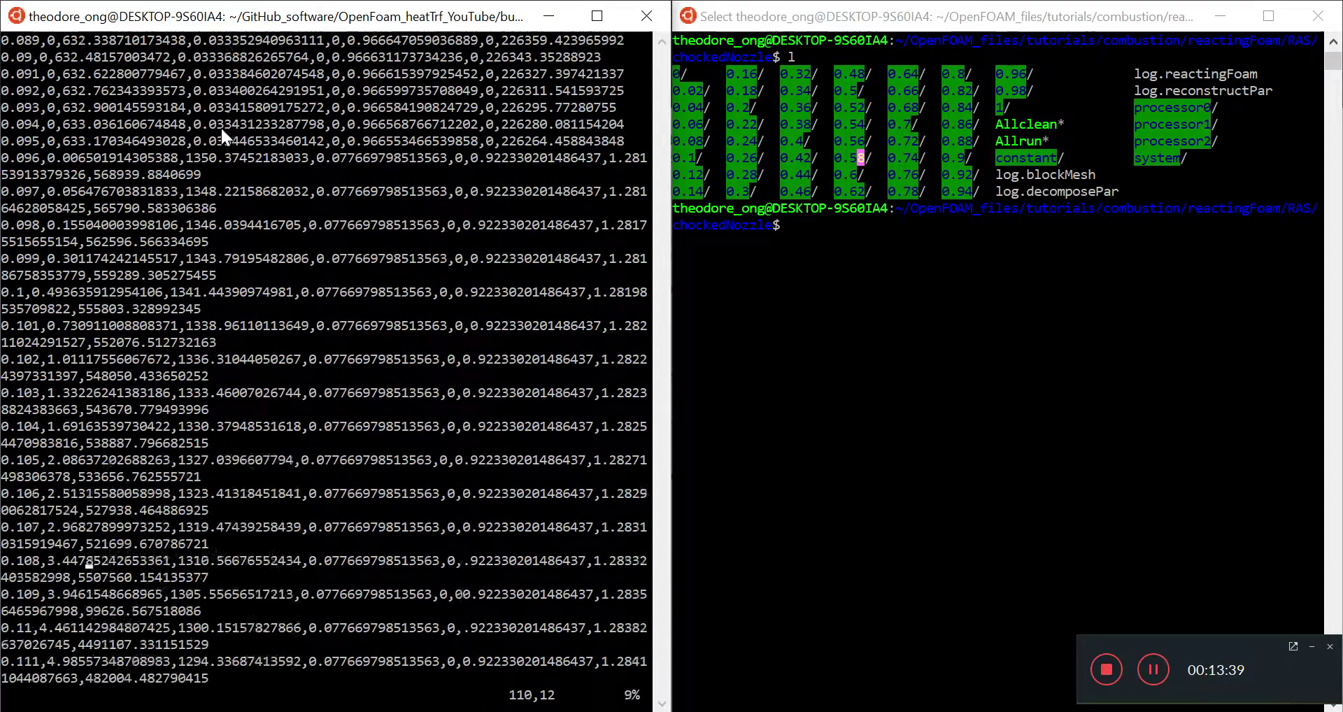
{"action": "key", "text": "Up"}
{"action": "key", "text": "Up"}
{"action": "key", "text": "Up"}
{"action": "key", "text": "Up"}
{"action": "key", "text": "Up"}
{"action": "key", "text": "Up"}
{"action": "key", "text": "Up"}
{"action": "key", "text": "Up"}
{"action": "key", "text": "Up"}
{"action": "key", "text": "Up"}
{"action": "key", "text": "Up"}
{"action": "key", "text": "Up"}
{"action": "key", "text": "Up"}
{"action": "key", "text": "Up"}
{"action": "key", "text": "Up"}
{"action": "key", "text": "Up"}
{"action": "key", "text": "Up"}
{"action": "key", "text": "Up"}
{"action": "key", "text": "Up"}
{"action": "key", "text": "Up"}
{"action": "key", "text": "Up"}
{"action": "key", "text": "Up"}
{"action": "key", "text": "Up"}
{"action": "key", "text": "Up"}
{"action": "key", "text": "Up"}
{"action": "key", "text": "Up"}
{"action": "key", "text": "Up"}
{"action": "key", "text": "Up"}
{"action": "key", "text": "Up"}
{"action": "key", "text": "Up"}
{"action": "key", "text": "Up"}
{"action": "key", "text": "Up"}
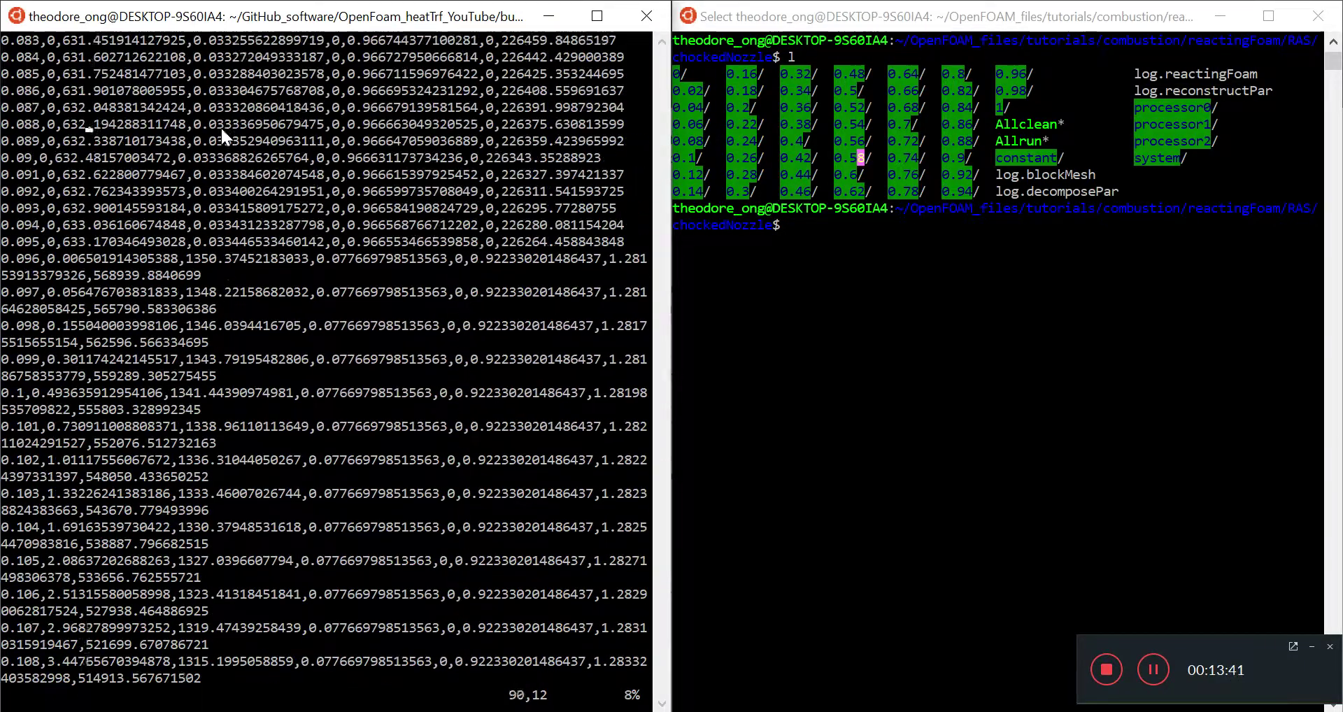
{"action": "key", "text": "Up"}
{"action": "key", "text": "Up"}
{"action": "key", "text": "Up"}
{"action": "key", "text": "Up"}
{"action": "key", "text": "Up"}
{"action": "key", "text": "Up"}
{"action": "key", "text": "Up"}
{"action": "key", "text": "Up"}
{"action": "key", "text": "Up"}
{"action": "key", "text": "Up"}
{"action": "key", "text": "Up"}
{"action": "key", "text": "Up"}
{"action": "key", "text": "Up"}
{"action": "key", "text": "Up"}
{"action": "key", "text": "Up"}
{"action": "key", "text": "Up"}
{"action": "key", "text": "Up"}
{"action": "key", "text": "Up"}
{"action": "key", "text": "Up"}
{"action": "key", "text": "Up"}
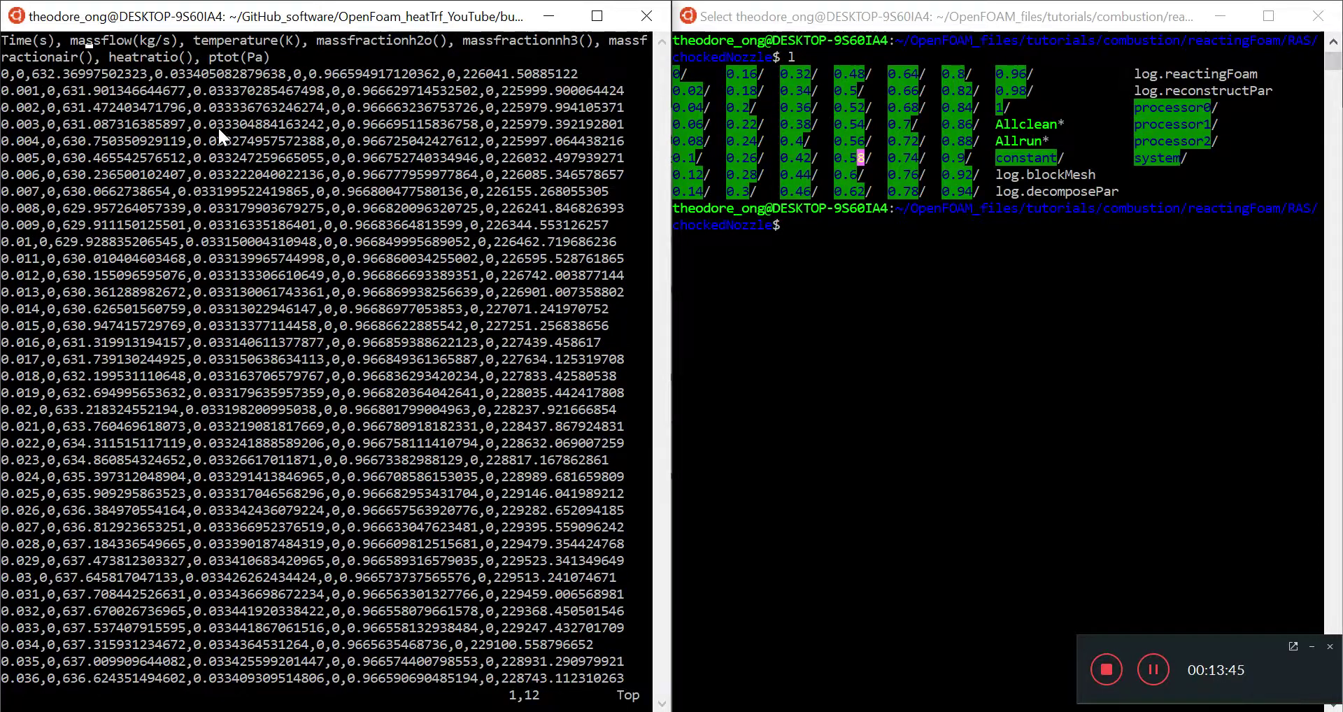
{"action": "left_click_drag", "start_coordinate": [5, 85], "coordinate": [46, 384]}
{"action": "left_click", "coordinate": [26, 312]}
{"action": "left_click", "coordinate": [71, 189]}
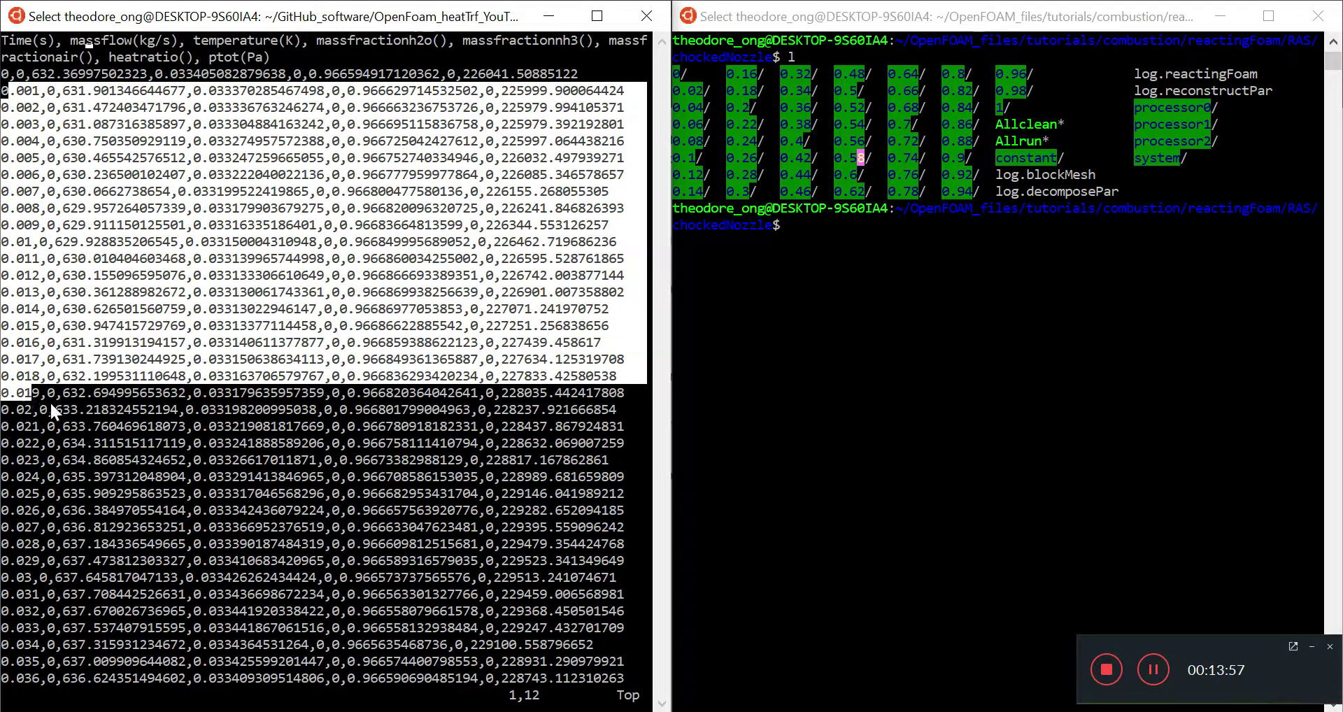
{"action": "left_click", "coordinate": [58, 410]}
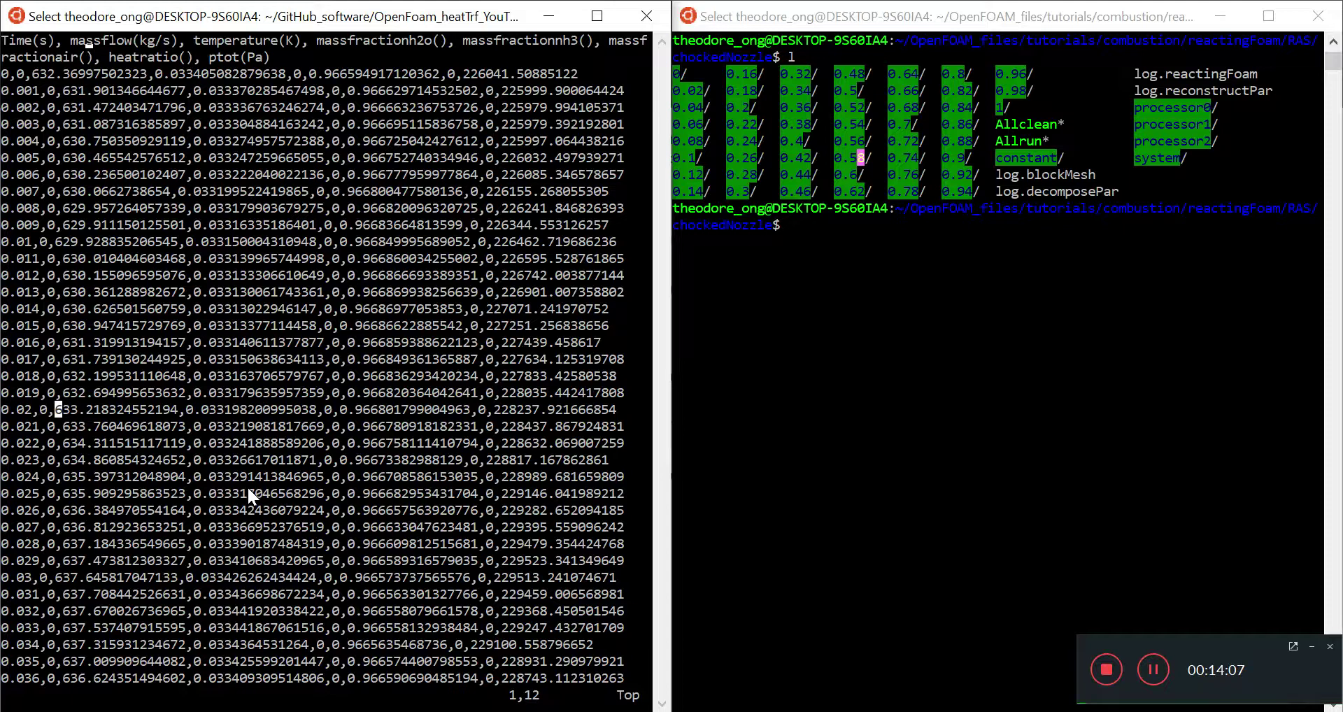
{"action": "key", "text": "Escape"}
{"action": "key", "text": "h"}
{"action": "key", "text": "h"}
{"action": "key", "text": "h"}
{"action": "key", "text": "h"}
{"action": "key", "text": "h"}
{"action": "key", "text": "j"}
{"action": "key", "text": "j"}
{"action": "key", "text": "j"}
{"action": "key", "text": "j"}
{"action": "key", "text": "l"}
{"action": "key", "text": "l"}
{"action": "key", "text": "k"}
{"action": "key", "text": "l"}
{"action": "key", "text": "k"}
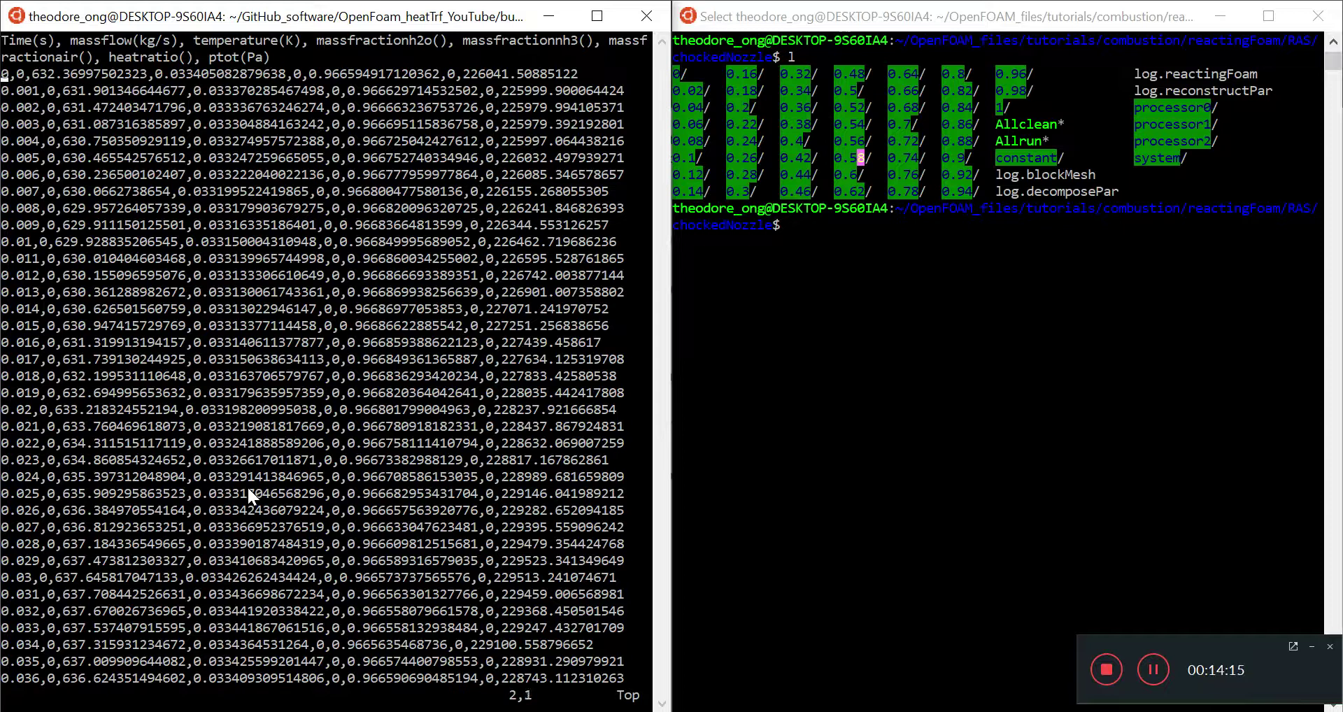
{"action": "key", "text": "l"}
{"action": "key", "text": "l"}
{"action": "key", "text": "l"}
{"action": "key", "text": "l"}
{"action": "key", "text": "l"}
{"action": "key", "text": "l"}
{"action": "key", "text": "l"}
{"action": "key", "text": "l"}
{"action": "key", "text": "l"}
{"action": "key", "text": "l"}
{"action": "key", "text": "l"}
{"action": "key", "text": "l"}
Close inlet.csv, go up to the chockedNozzle case folder, list it, and open 0/T in vi
{"action": "type", "text": ":q"}
{"action": "key", "text": "Return"}
{"action": "type", "text": "cd .."}
{"action": "key", "text": "Return"}
{"action": "type", "text": "ls"}
{"action": "key", "text": "Return"}
{"action": "type", "text": "vi 0/T"}
{"action": "key", "text": "Return"}
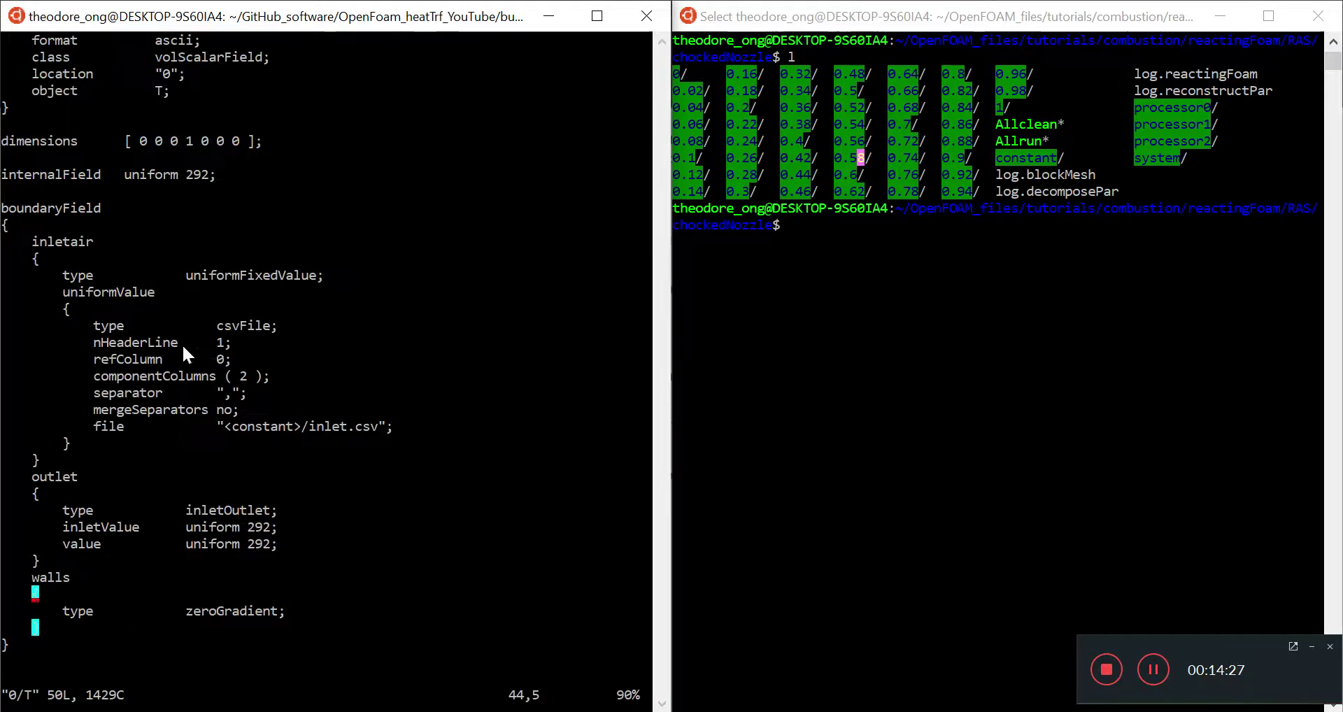
Highlight inletair's csvFile, nHeaderLine, refColumn 0 and componentColumns ( 2 ) settings in 0/T
{"action": "left_click_drag", "start_coordinate": [99, 324], "coordinate": [230, 347]}
{"action": "left_click", "coordinate": [222, 356]}
{"action": "left_click_drag", "start_coordinate": [90, 361], "coordinate": [213, 361]}
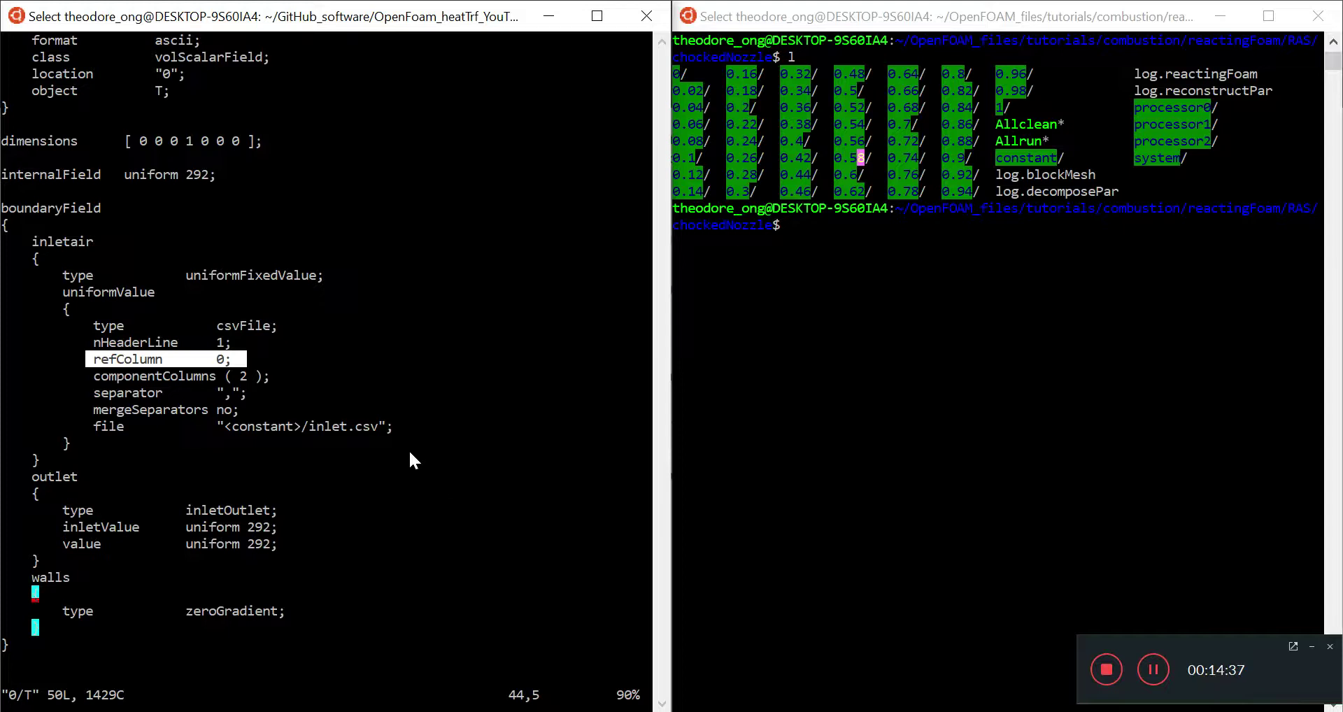
{"action": "left_click_drag", "start_coordinate": [96, 375], "coordinate": [266, 381]}
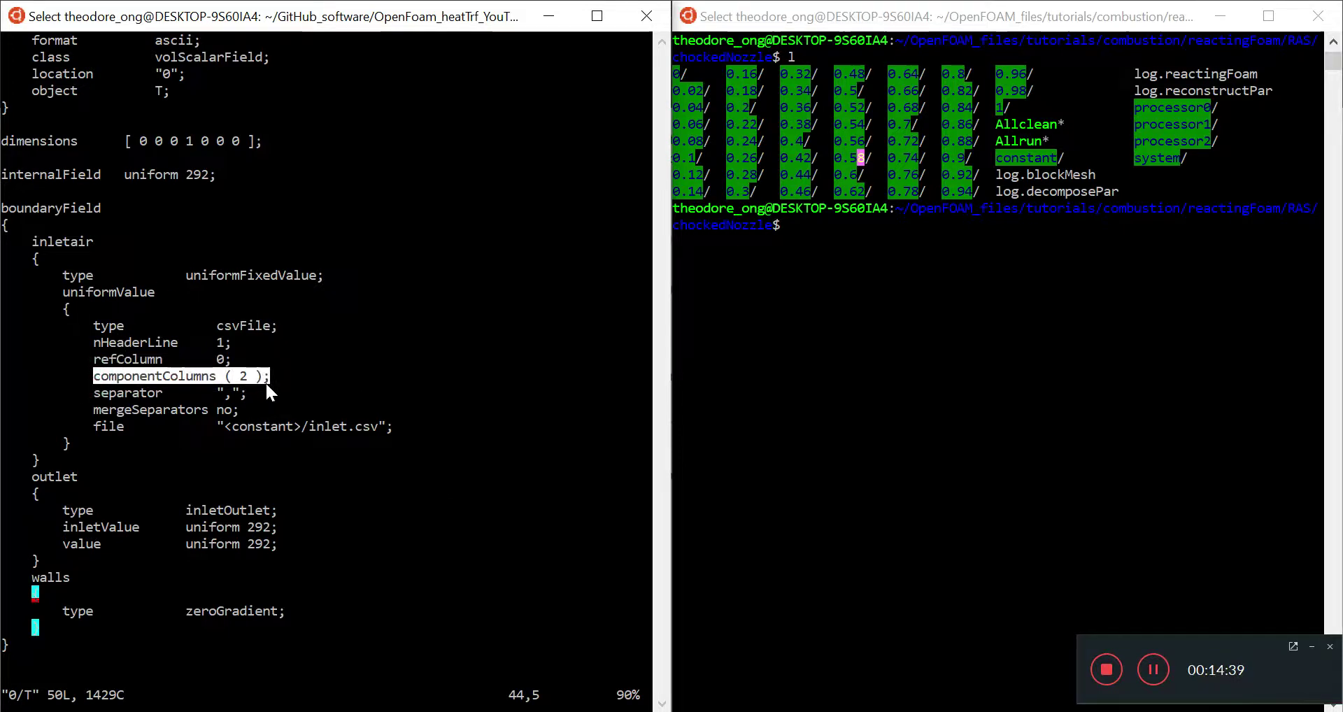
{"action": "left_click", "coordinate": [388, 488]}
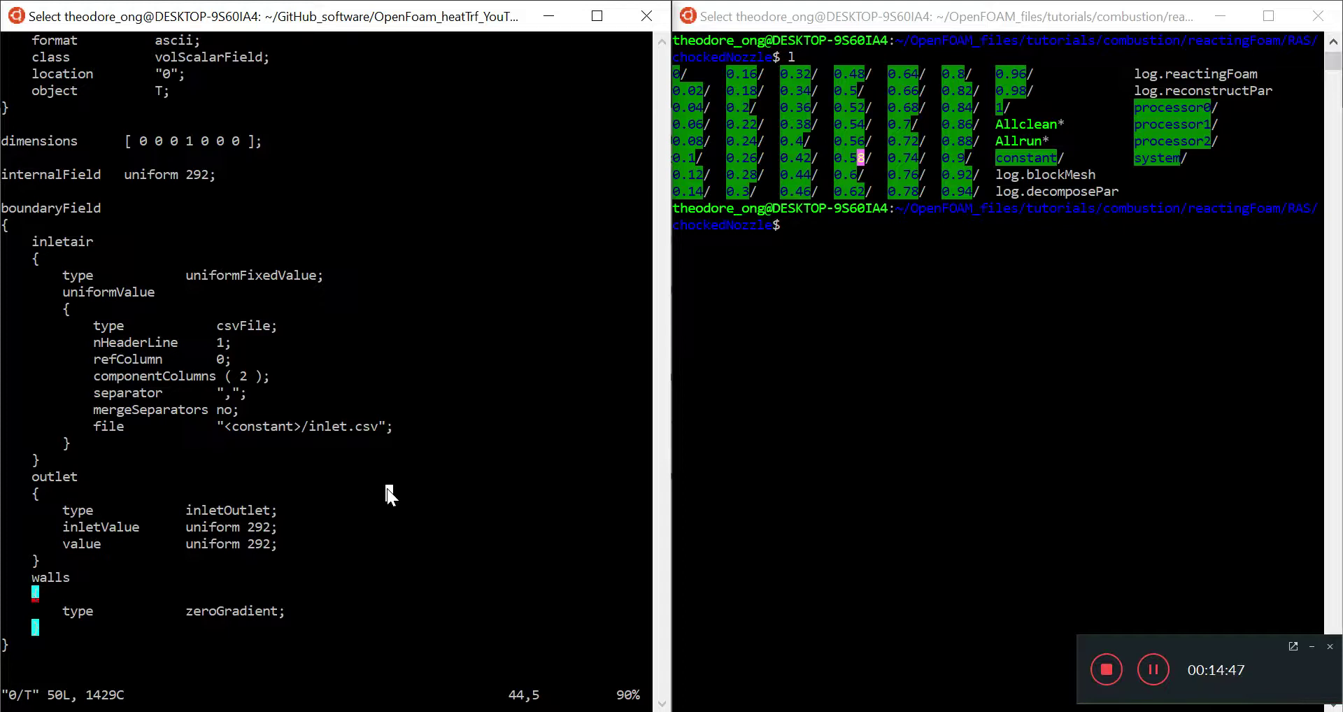
Copy the column number 2 from componentColumns and leave selection mode
{"action": "mouse_move", "coordinate": [257, 375]}
{"action": "left_mouse_down"}
{"action": "mouse_move", "coordinate": [225, 378]}
{"action": "mouse_move", "coordinate": [260, 379]}
{"action": "left_mouse_up"}
{"action": "right_click", "coordinate": [262, 517]}
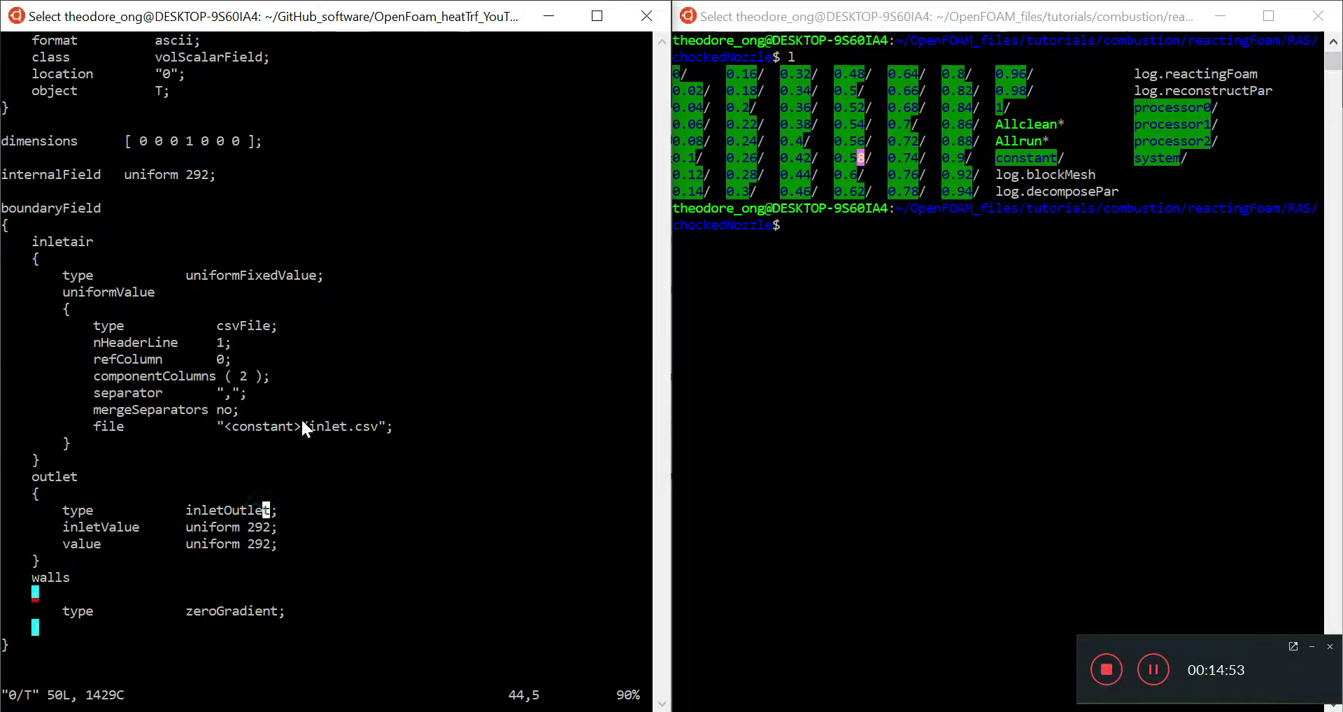
{"action": "left_click", "coordinate": [393, 621]}
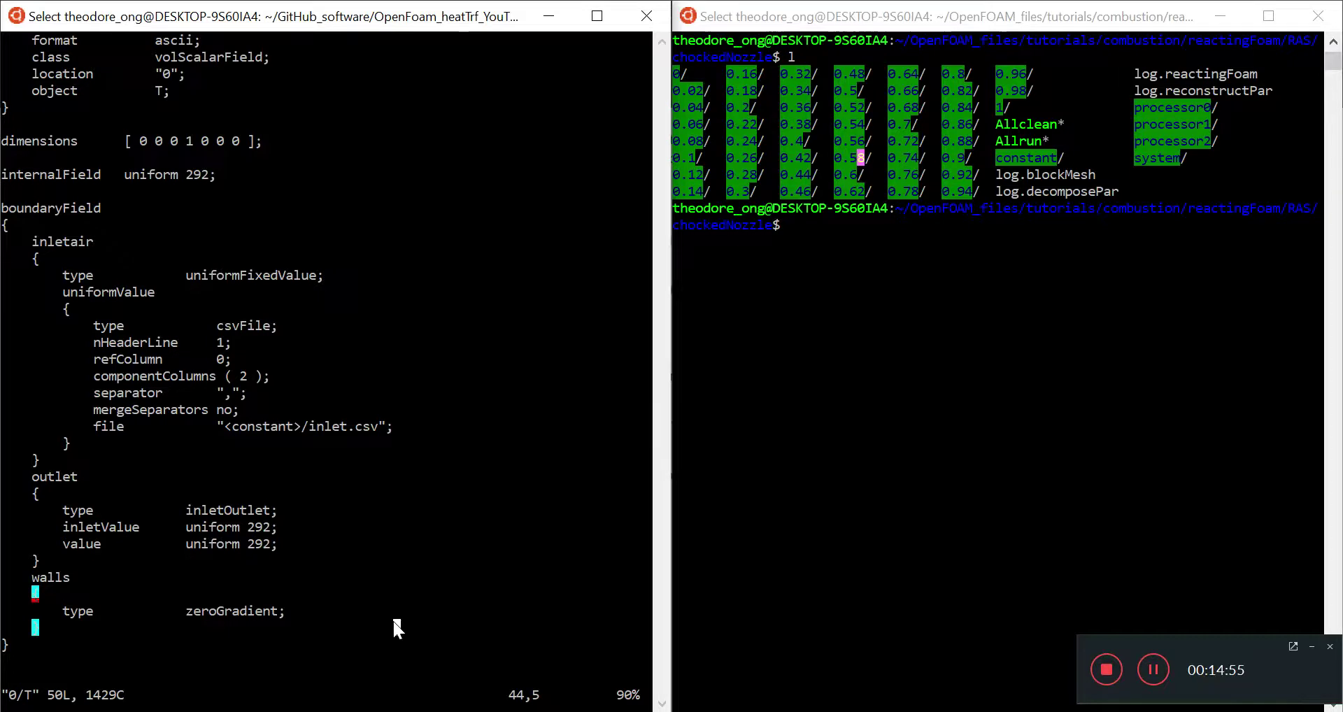
{"action": "key", "text": "Escape"}
{"action": "key", "text": "q"}
{"action": "key", "text": "Escape"}
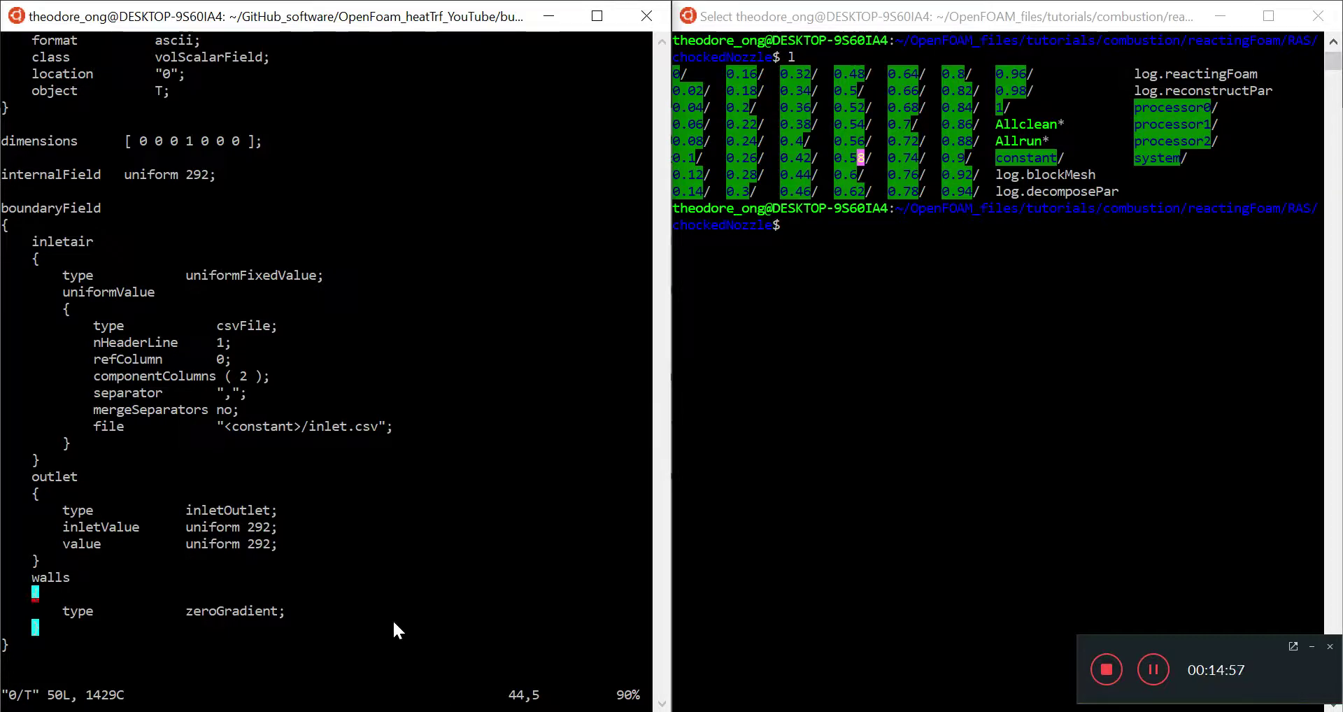
{"action": "type", "text": ":q"}
{"action": "key", "text": "Return"}
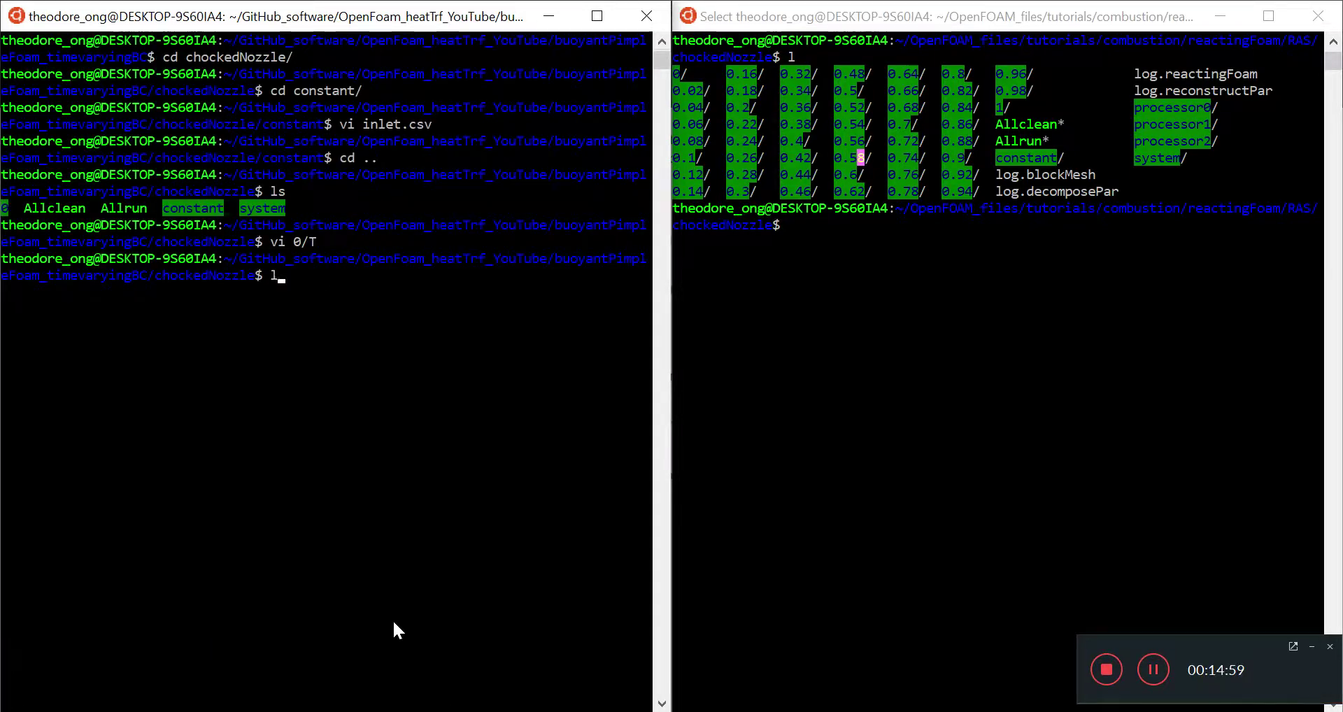
{"action": "type", "text": "l"}
{"action": "key", "text": "Return"}
{"action": "type", "text": "cd 0"}
{"action": "key", "text": "Return"}
{"action": "type", "text": "ls"}
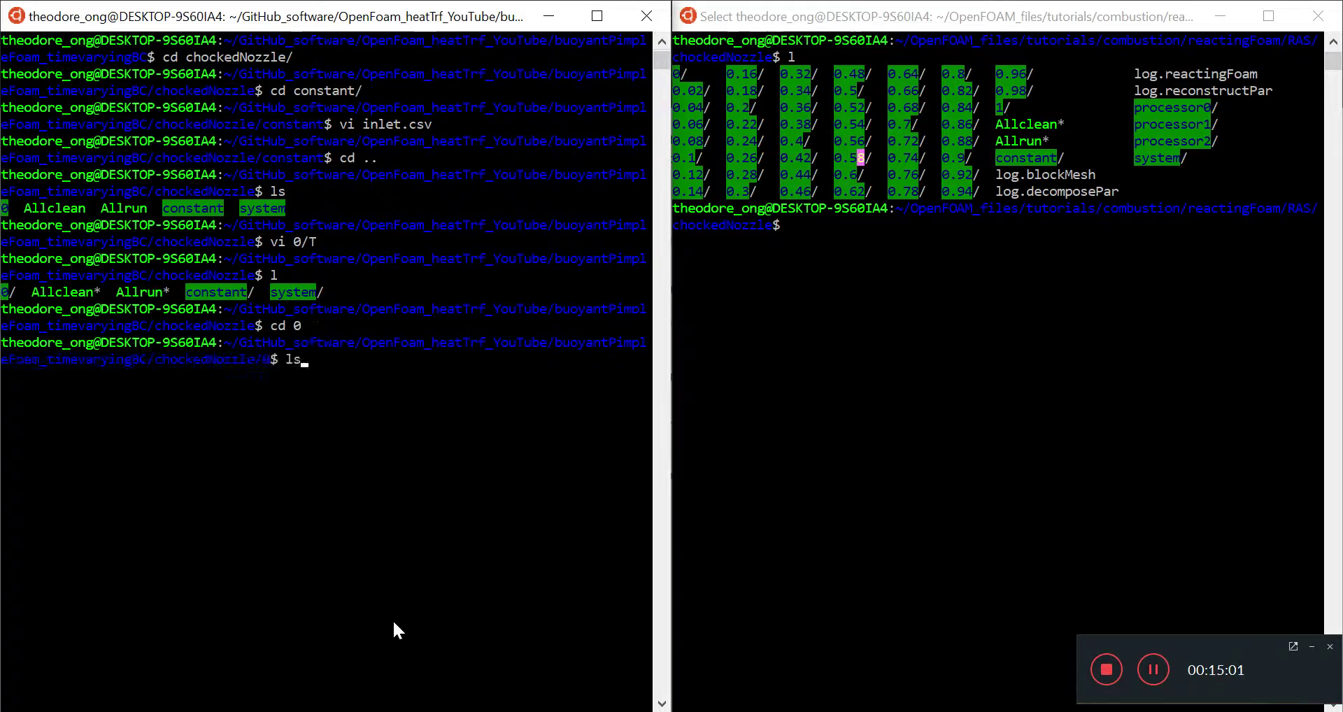
{"action": "key", "text": "Return"}
{"action": "type", "text": "vi U"}
{"action": "key", "text": "Return"}
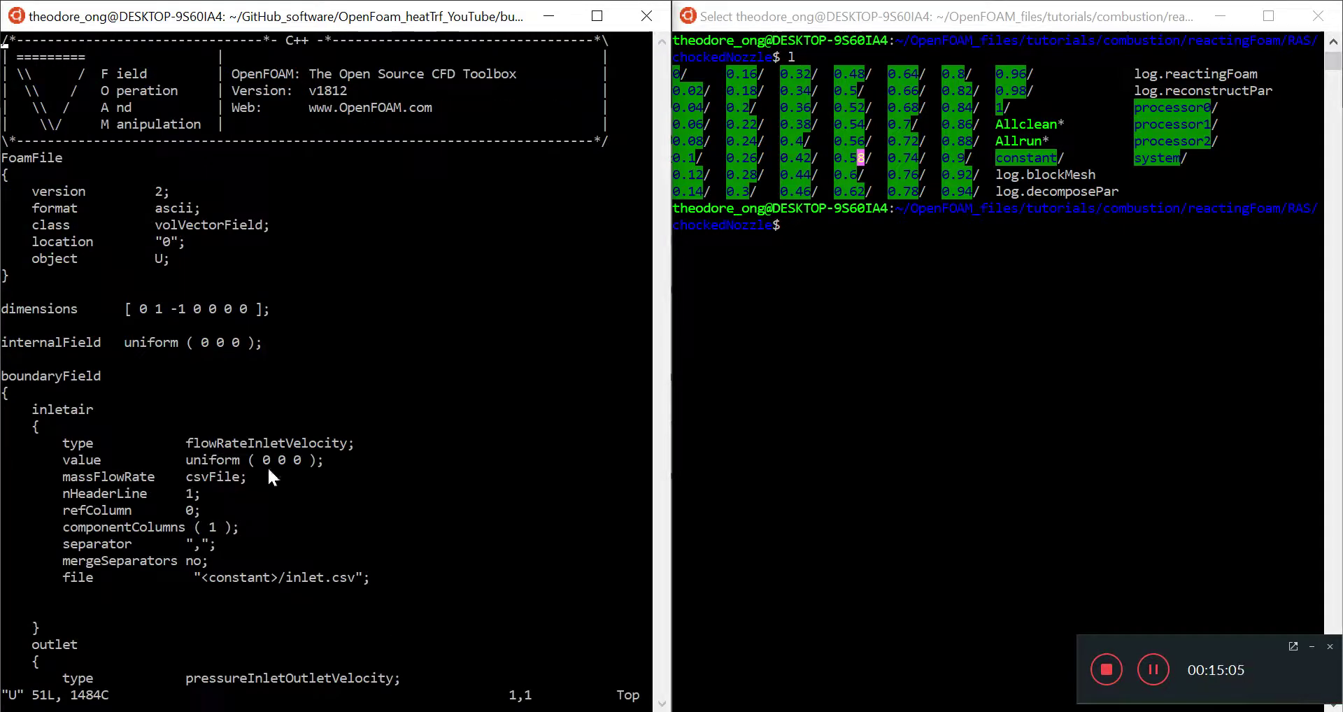
{"action": "left_click_drag", "start_coordinate": [64, 444], "coordinate": [262, 579]}
{"action": "right_click", "coordinate": [449, 647]}
{"action": "scroll", "coordinate": [450, 646], "scroll_direction": "down", "scroll_amount": 3}
{"action": "scroll", "coordinate": [449, 647], "scroll_direction": "down", "scroll_amount": 10}
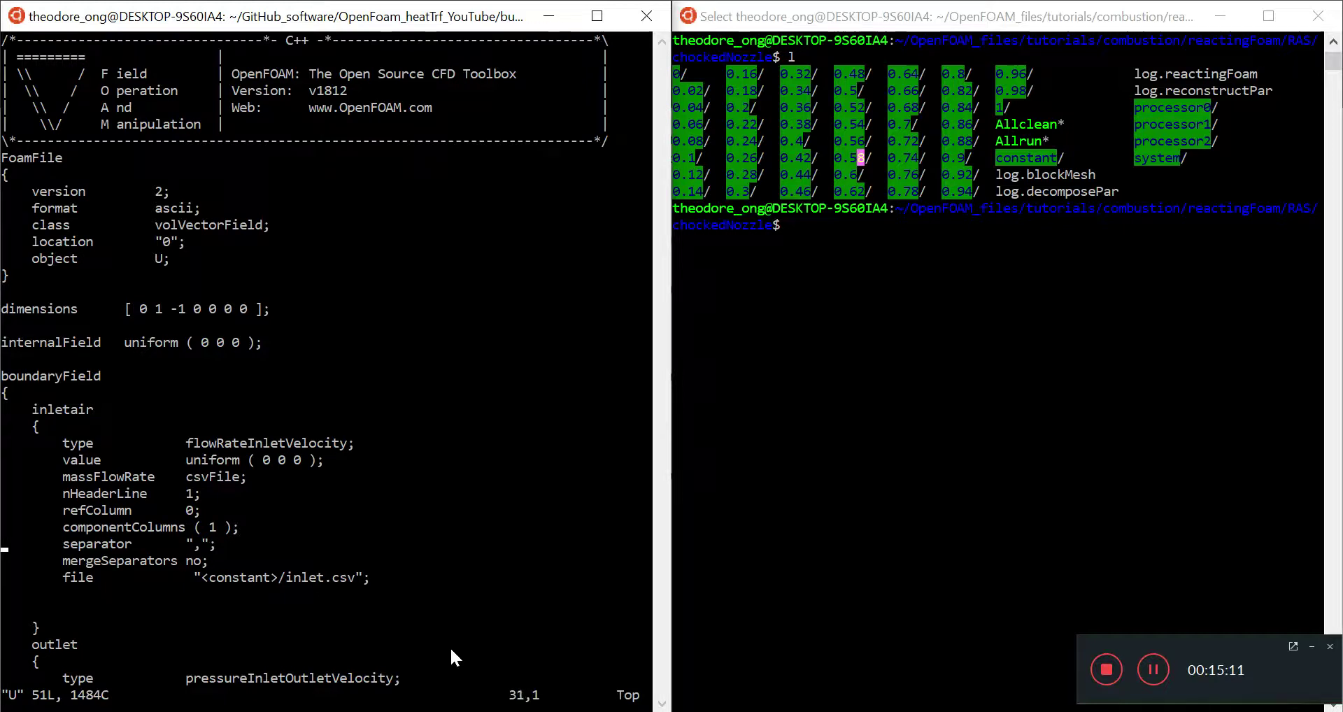
{"action": "scroll", "coordinate": [451, 647], "scroll_direction": "down", "scroll_amount": 1}
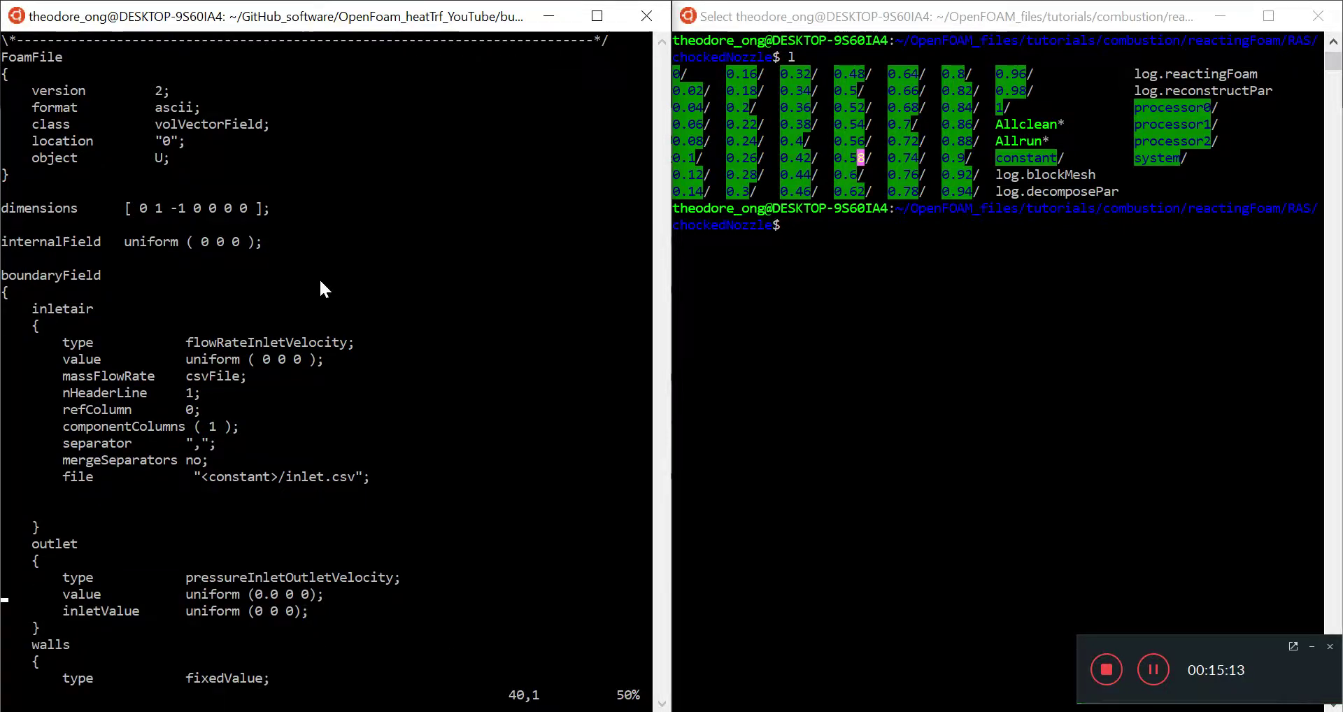
{"action": "left_click_drag", "start_coordinate": [320, 362], "coordinate": [71, 364]}
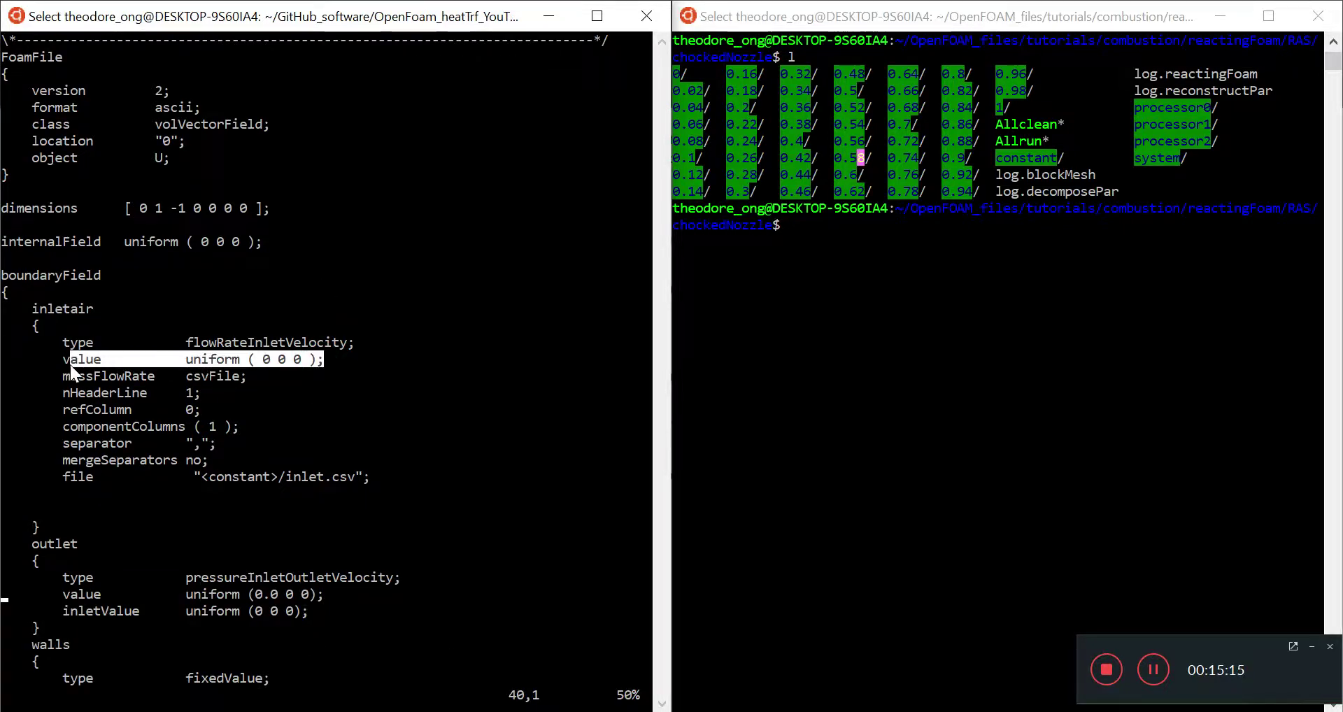
{"action": "left_click", "coordinate": [96, 392]}
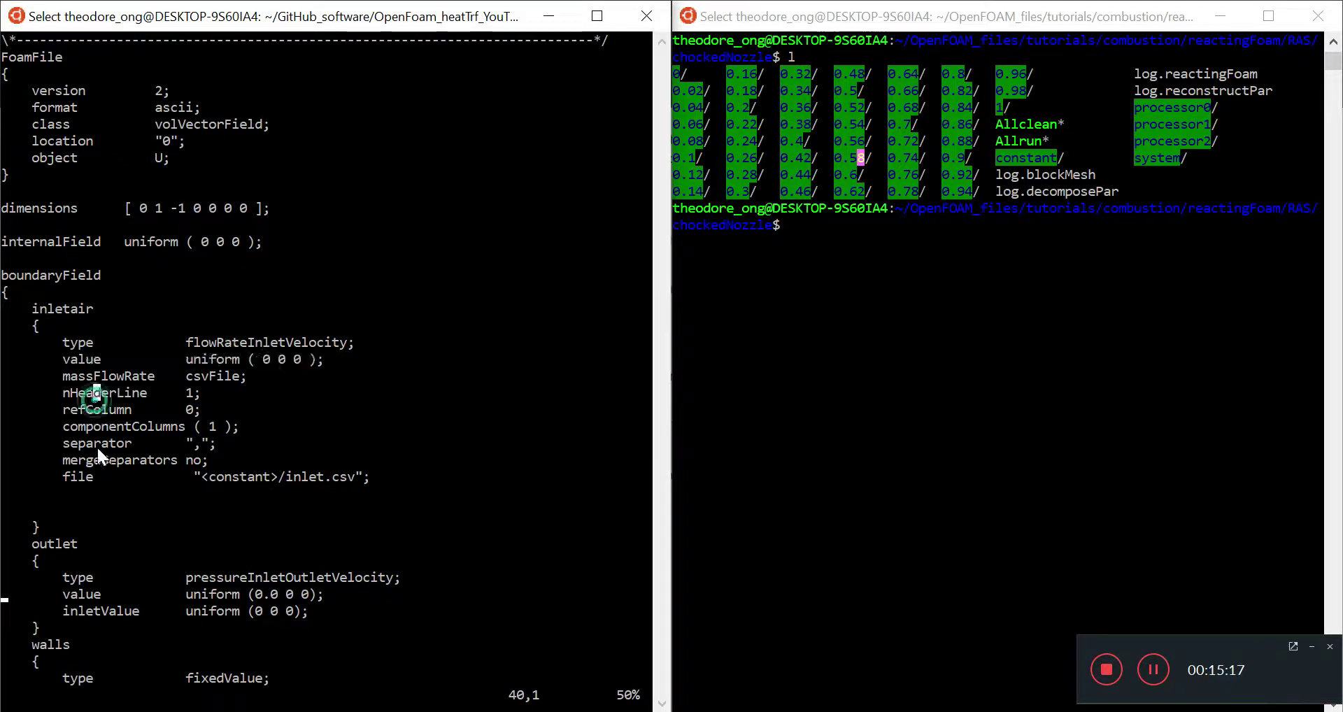
{"action": "left_click_drag", "start_coordinate": [59, 335], "coordinate": [359, 341]}
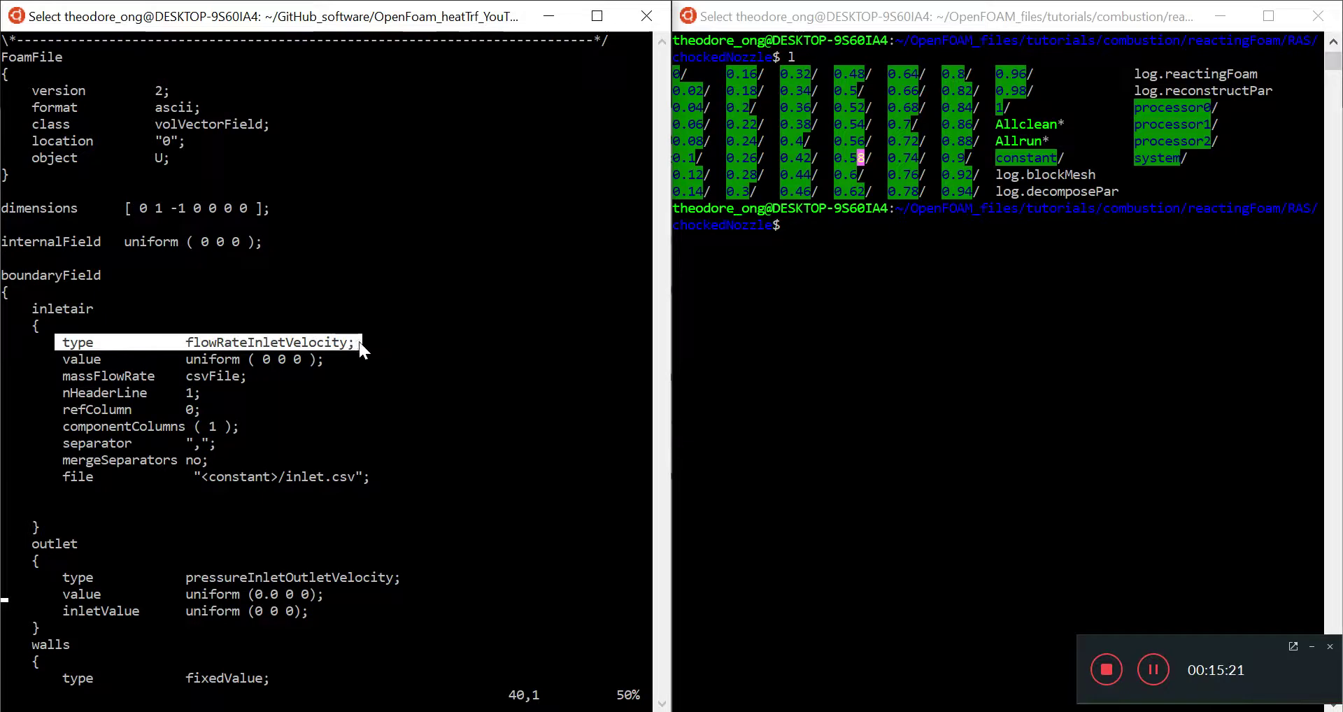
{"action": "left_click", "coordinate": [343, 459]}
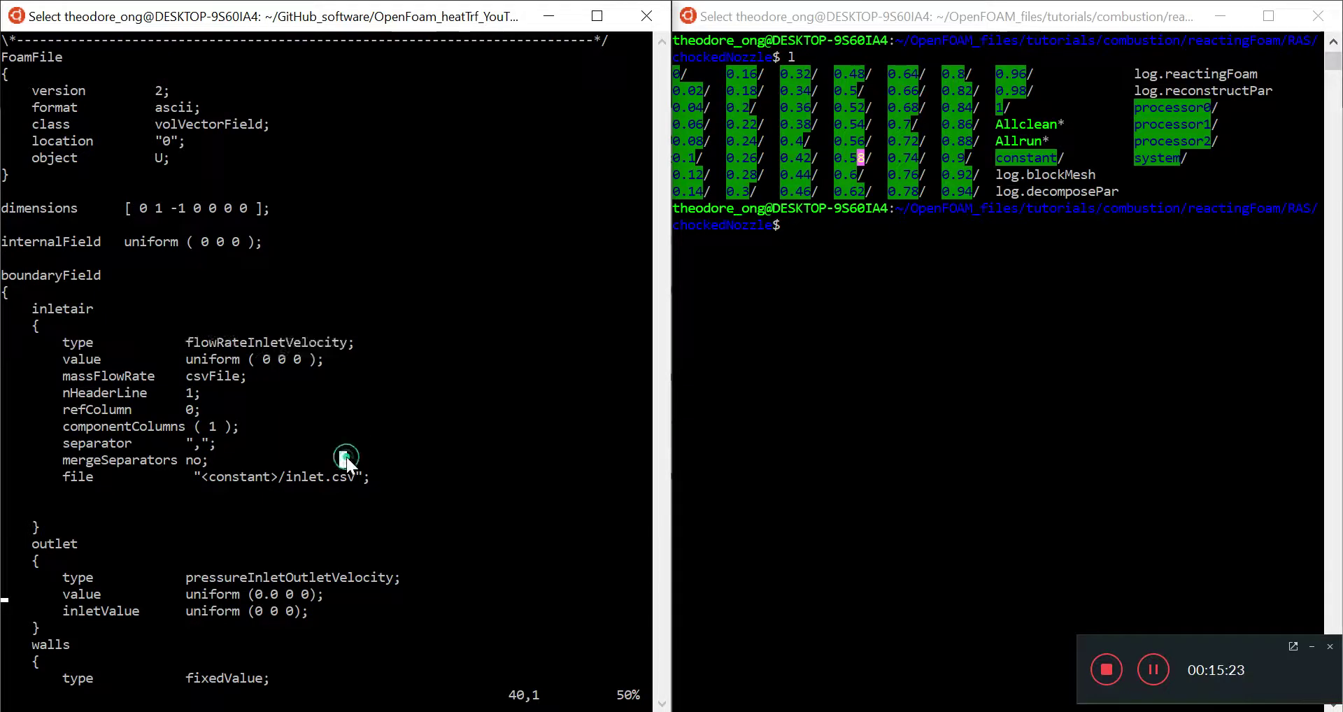
{"action": "mouse_move", "coordinate": [79, 354]}
{"action": "left_mouse_down"}
{"action": "mouse_move", "coordinate": [317, 355]}
{"action": "mouse_move", "coordinate": [324, 367]}
{"action": "mouse_move", "coordinate": [70, 356]}
{"action": "left_mouse_up"}
{"action": "left_click", "coordinate": [361, 498]}
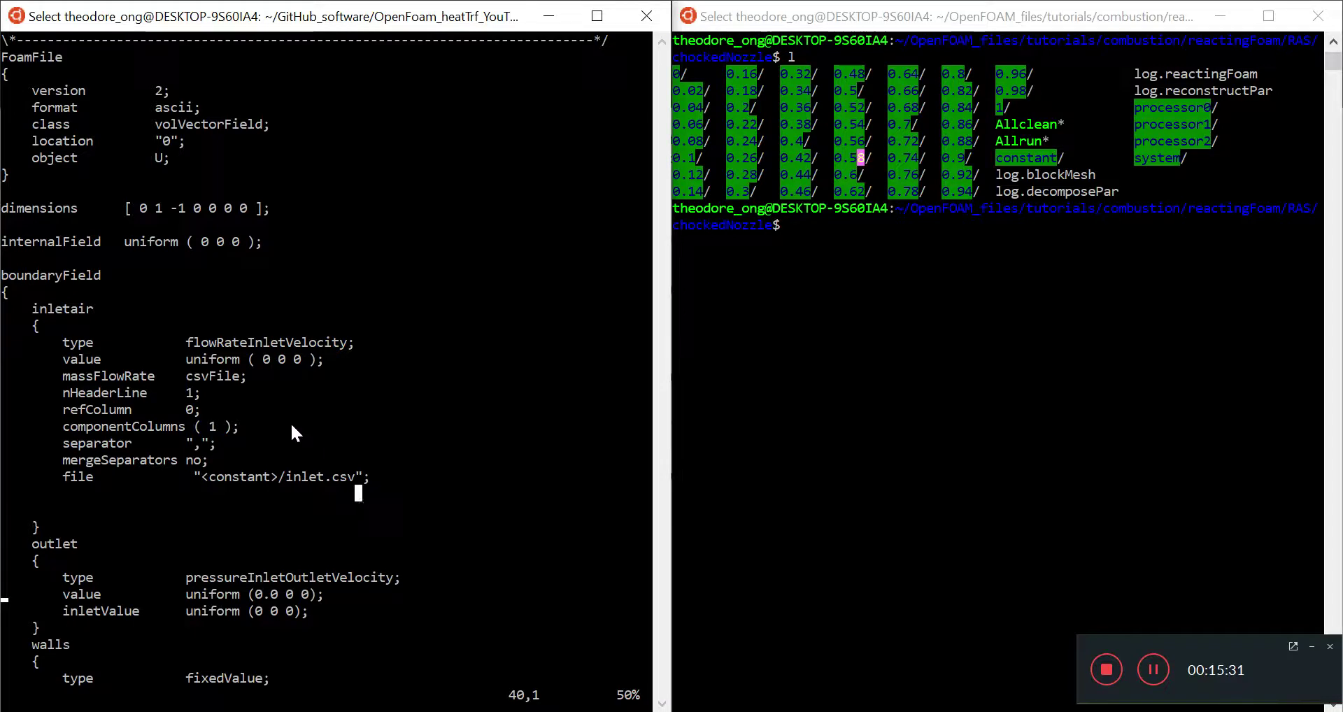
{"action": "left_click_drag", "start_coordinate": [240, 375], "coordinate": [69, 378]}
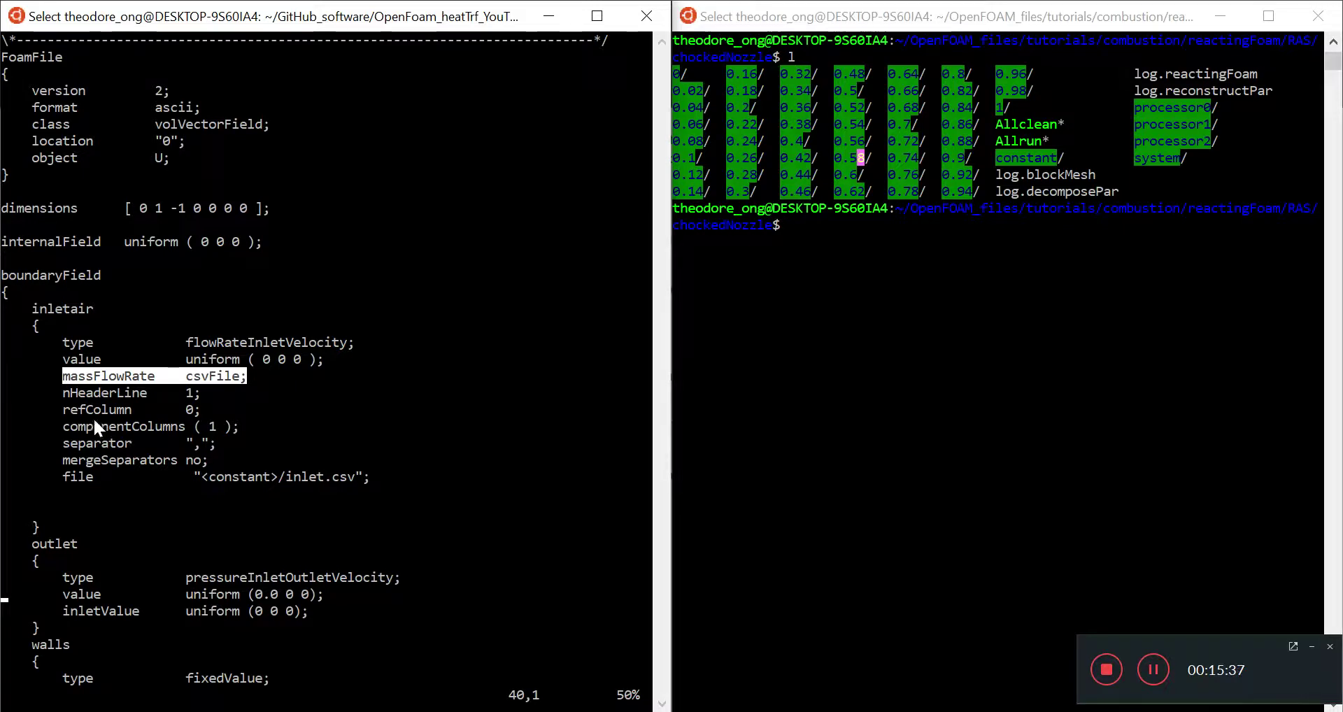
{"action": "left_click_drag", "start_coordinate": [67, 393], "coordinate": [197, 396]}
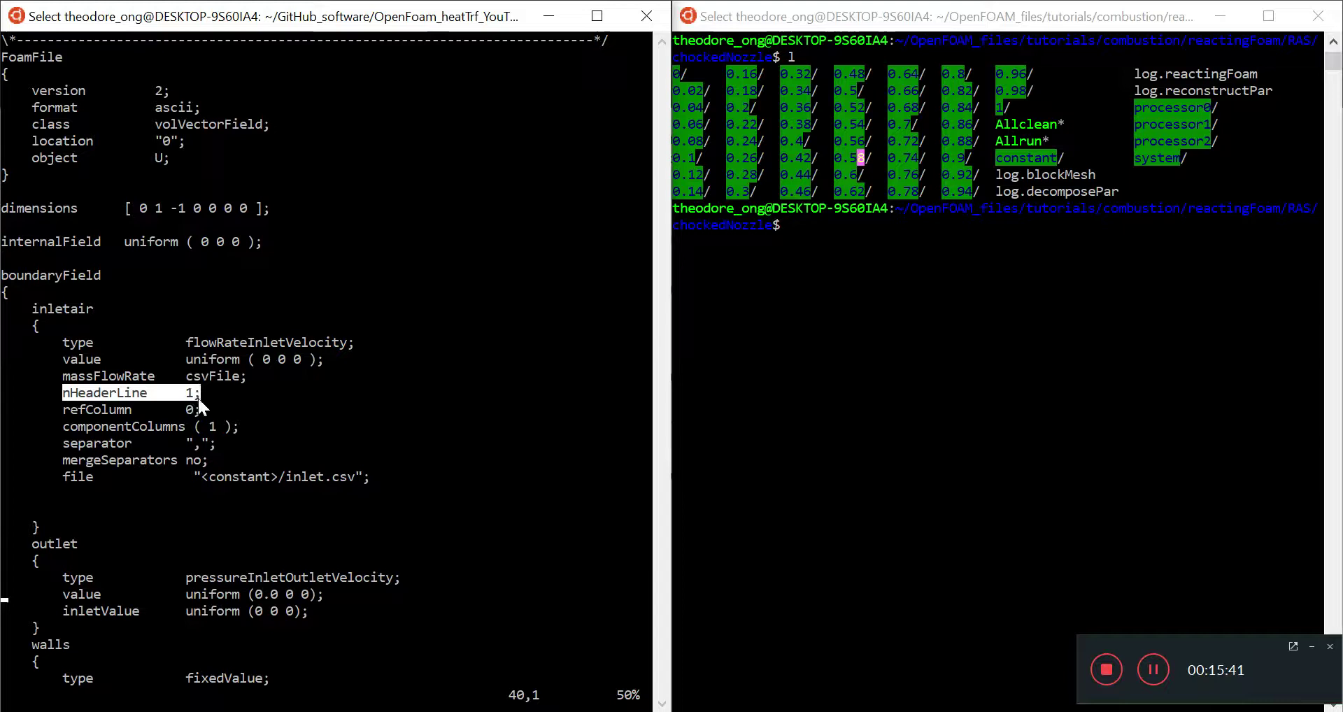
{"action": "left_click", "coordinate": [197, 477]}
{"action": "left_click_drag", "start_coordinate": [62, 405], "coordinate": [213, 413]}
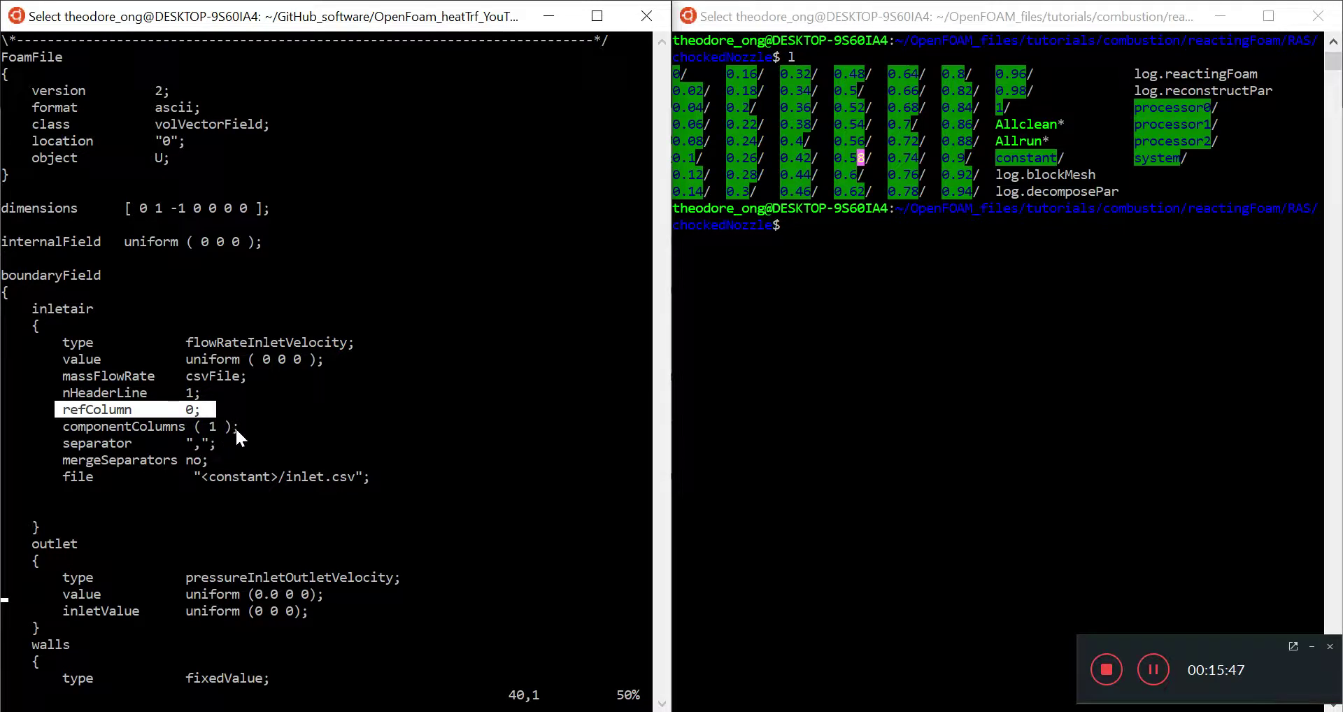
{"action": "left_click_drag", "start_coordinate": [235, 427], "coordinate": [62, 424]}
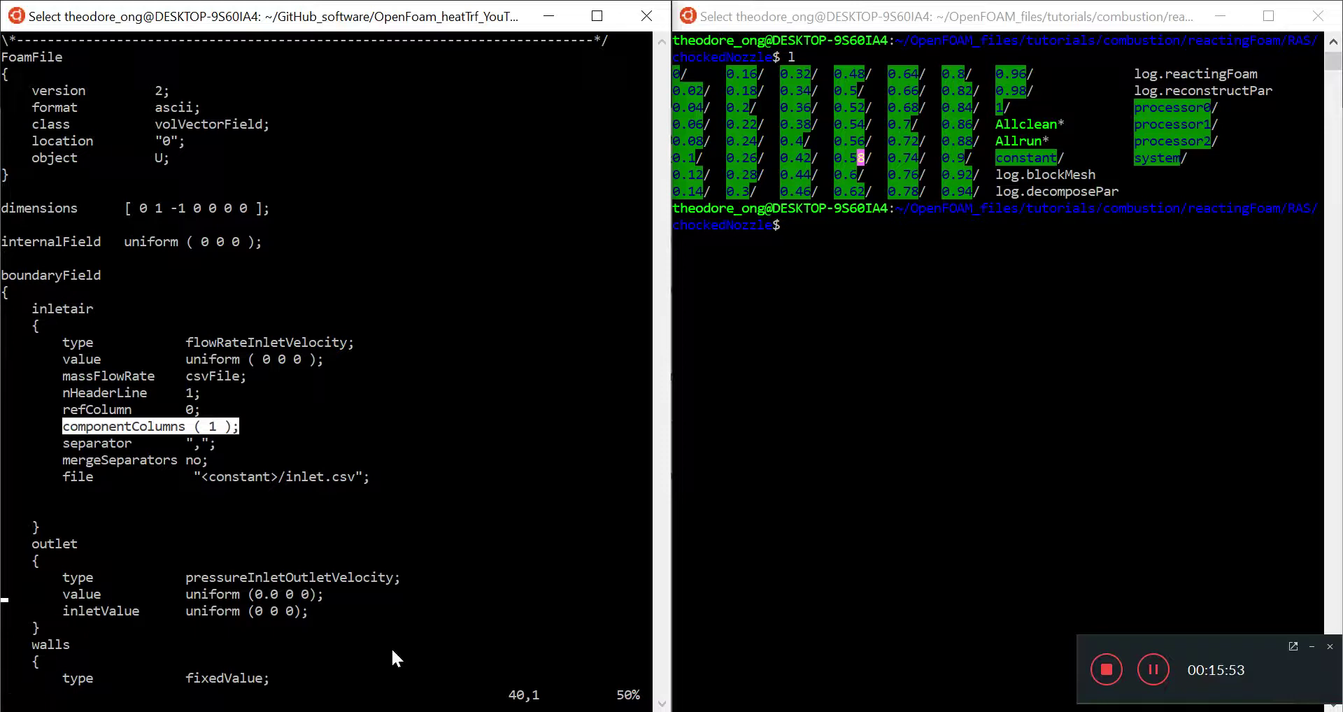
{"action": "right_click", "coordinate": [397, 626]}
{"action": "type", "text": ":"}
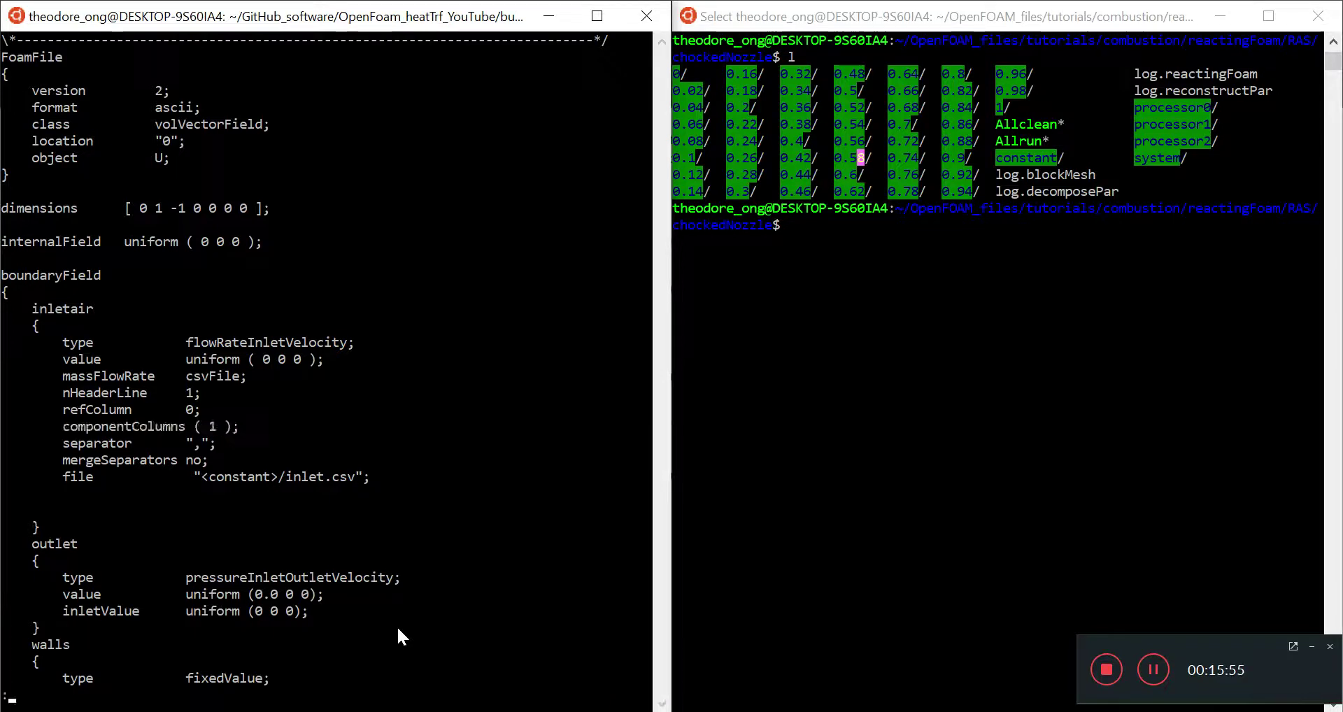
{"action": "type", "text": "q"}
Close 0/U, list the case folder, and open constant/inlet.csv in vi
{"action": "key", "text": "Return"}
{"action": "type", "text": "cd .."}
{"action": "key", "text": "Return"}
{"action": "type", "text": "ls"}
{"action": "key", "text": "Return"}
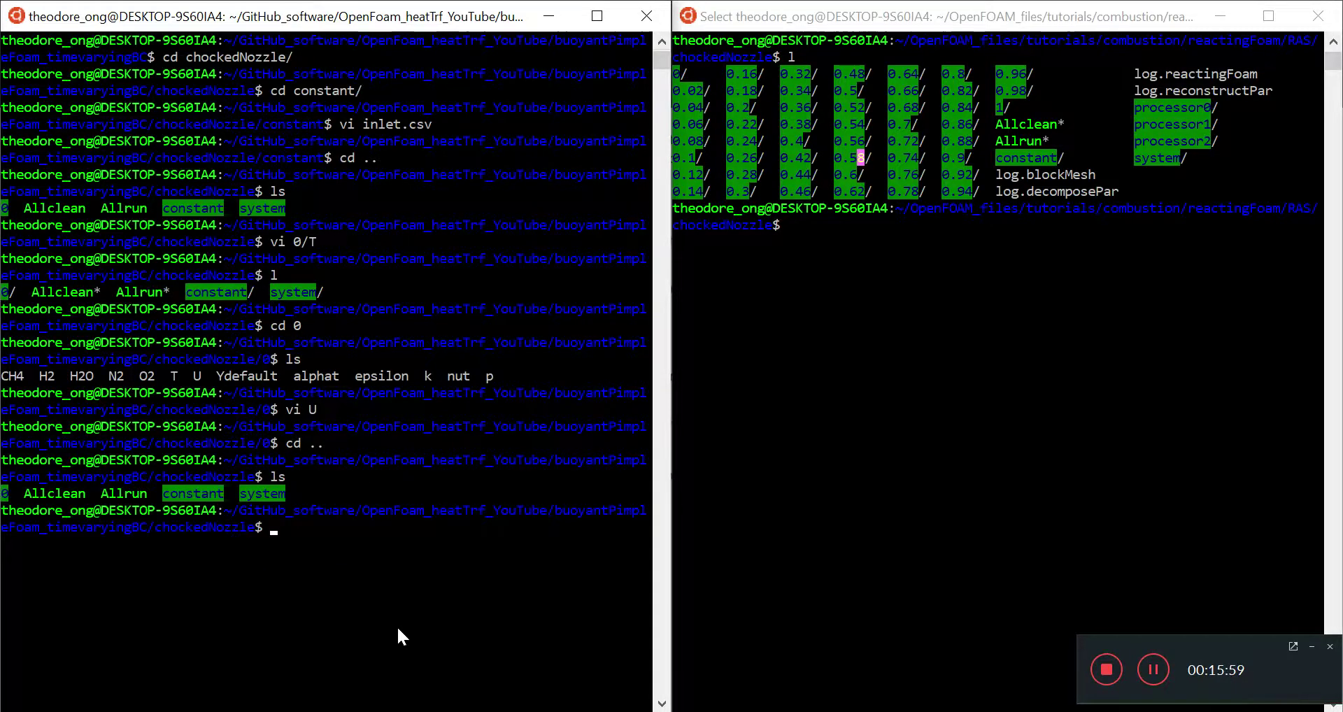
{"action": "type", "text": "cd constant"}
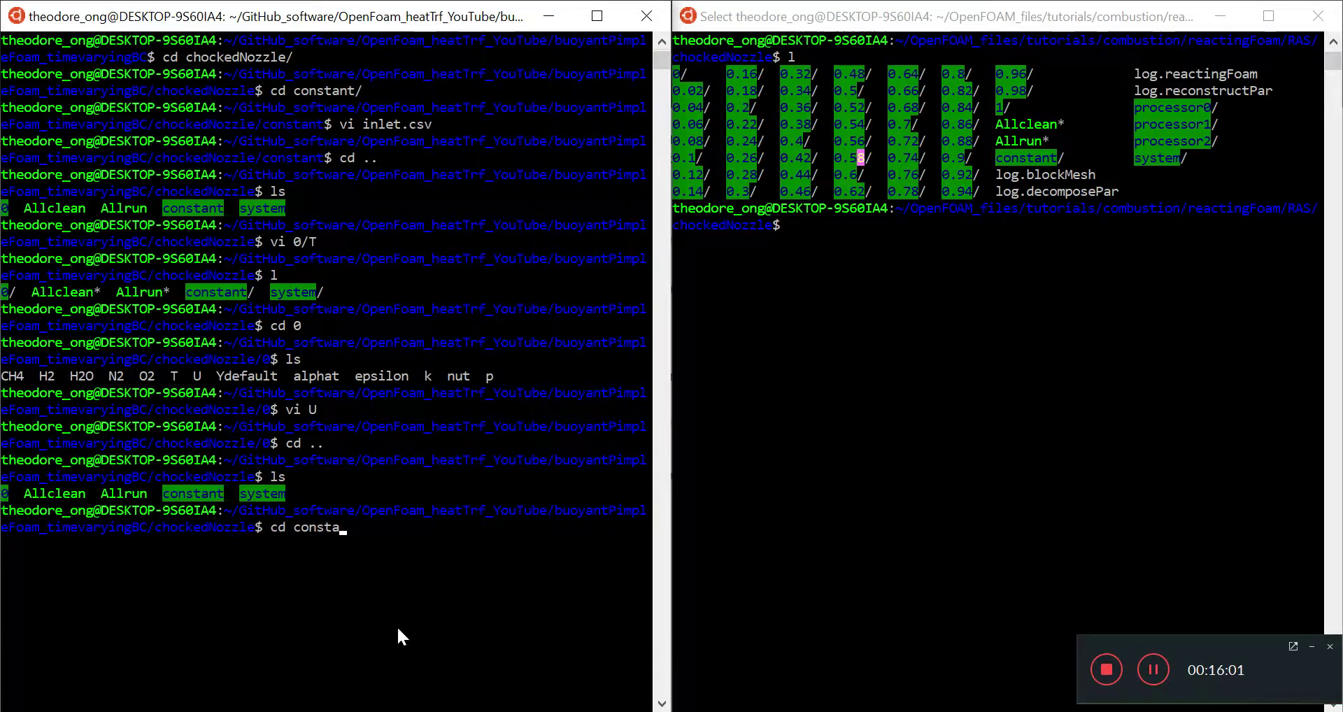
{"action": "key", "text": "Return"}
{"action": "type", "text": "vi inlet.csv"}
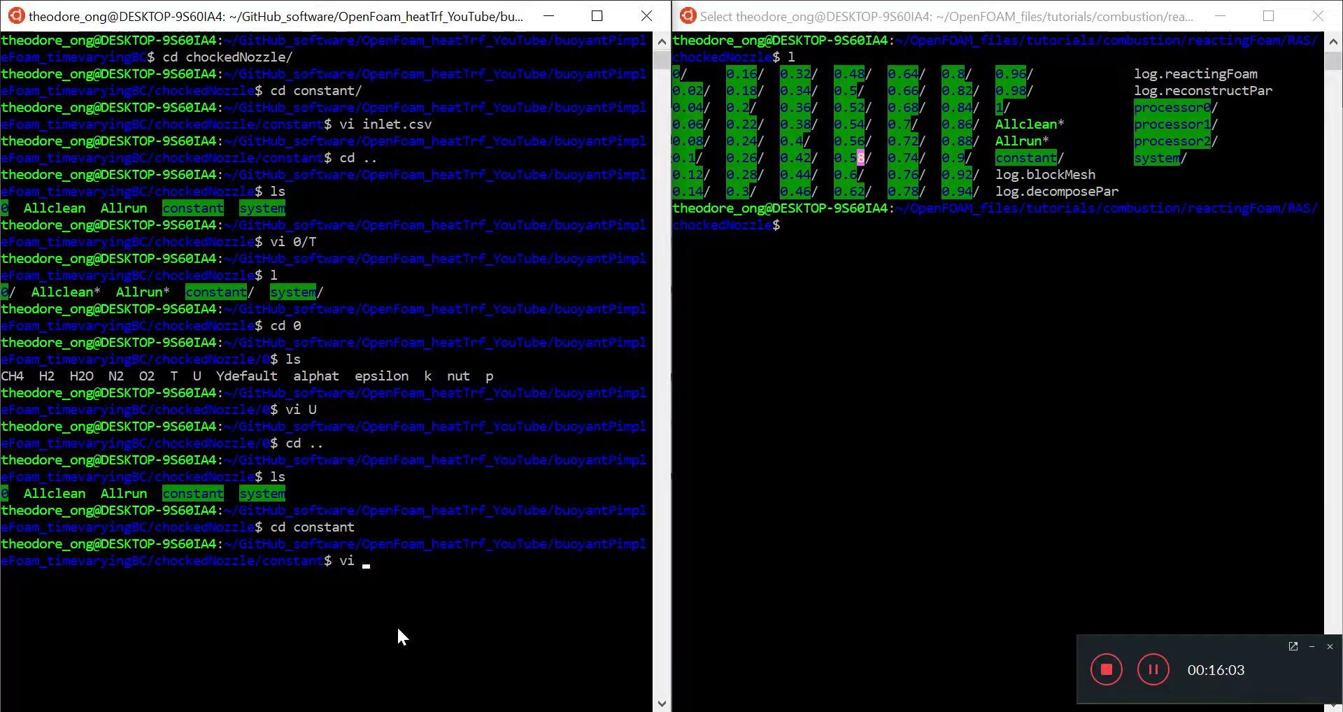
{"action": "key", "text": "Return"}
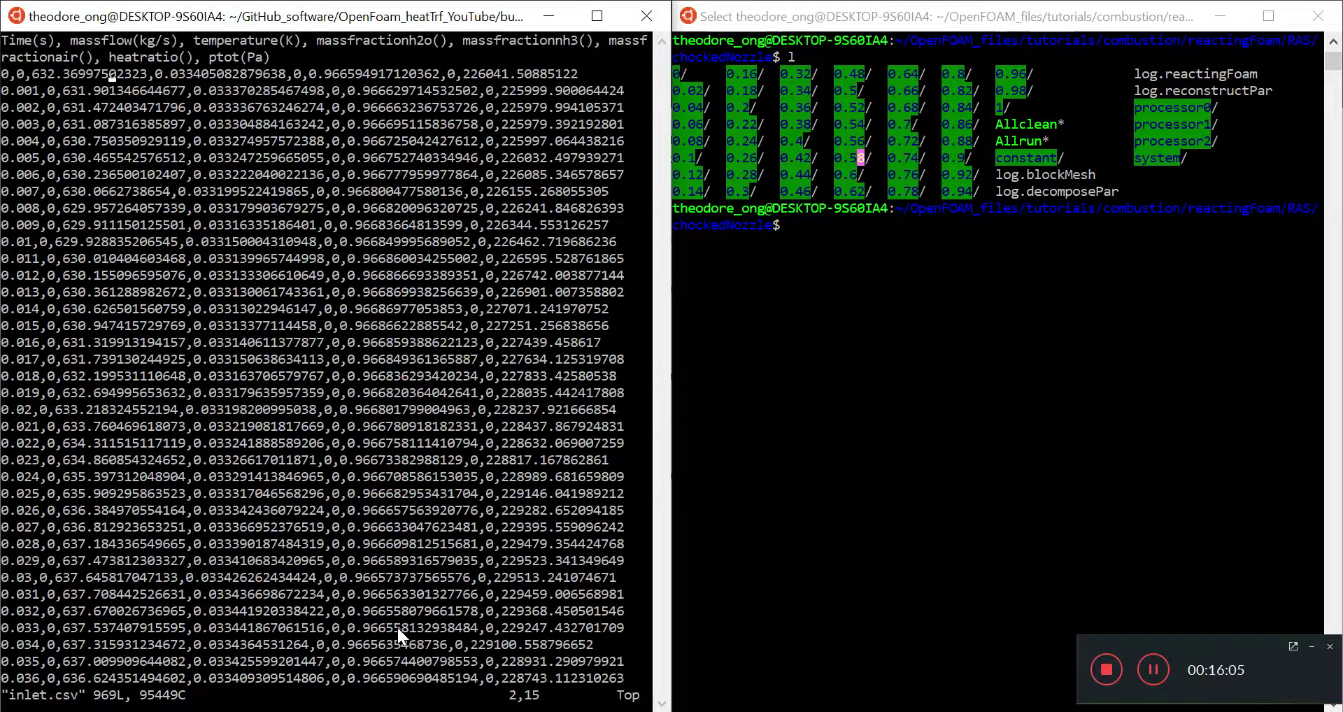
Inspect the inlet.csv rows, from the first row through the 0.021 and 0.024–0.036 time rows
{"action": "left_click", "coordinate": [21, 74]}
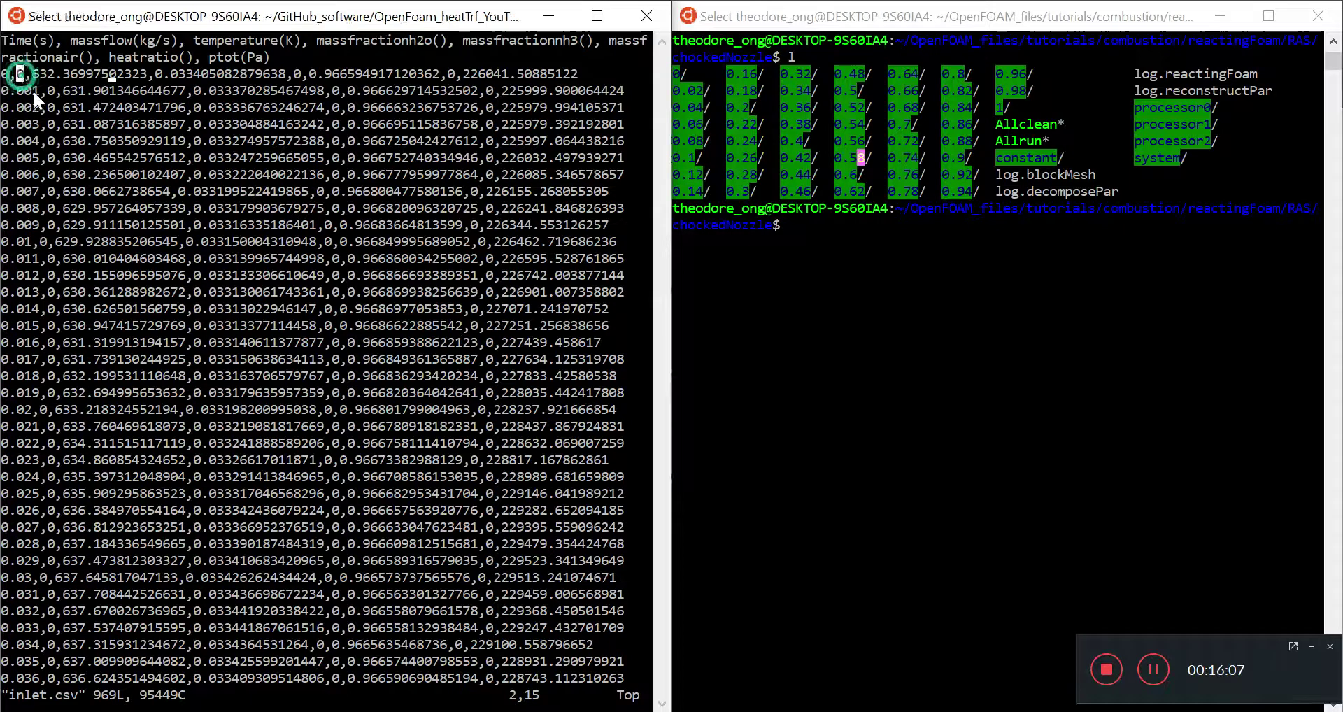
{"action": "left_click", "coordinate": [50, 125]}
{"action": "left_click", "coordinate": [42, 276]}
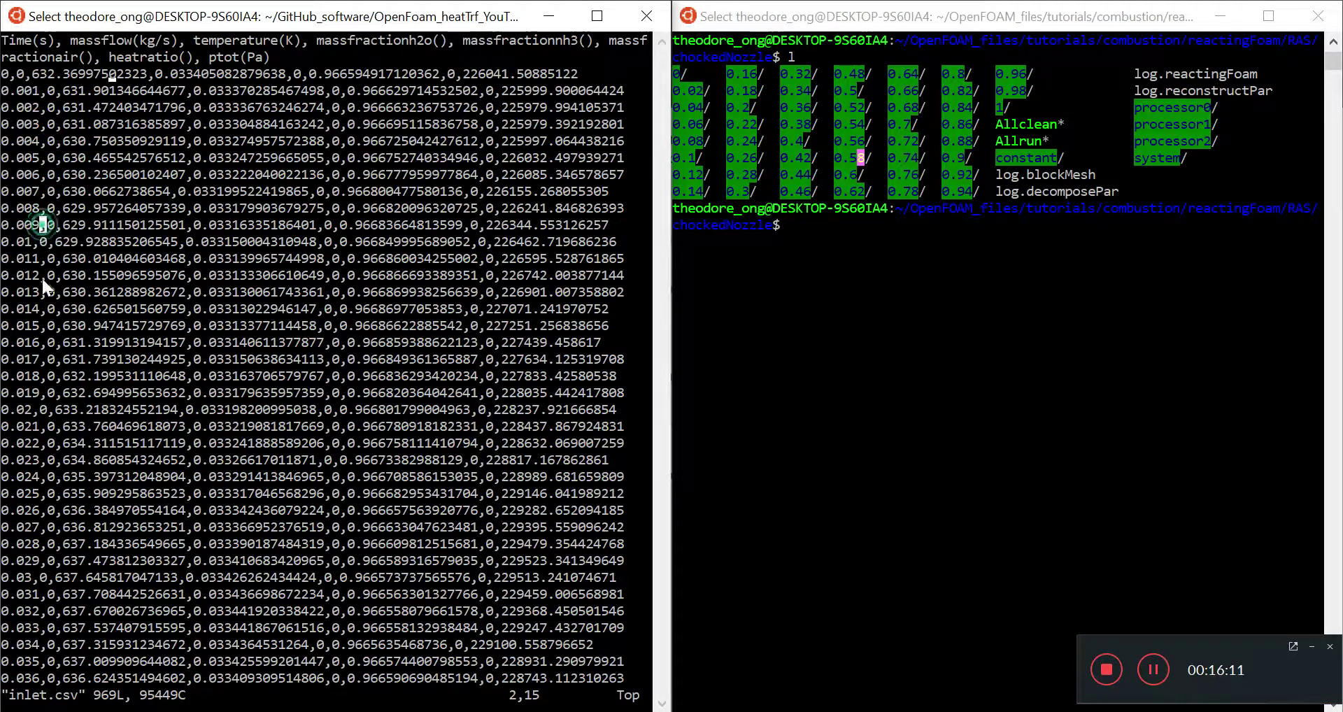
{"action": "left_click", "coordinate": [35, 425]}
{"action": "left_click_drag", "start_coordinate": [50, 479], "coordinate": [59, 593]}
{"action": "left_click", "coordinate": [59, 593]}
{"action": "left_click_drag", "start_coordinate": [161, 74], "coordinate": [141, 158]}
{"action": "left_click", "coordinate": [226, 410]}
{"action": "right_click", "coordinate": [305, 450]}
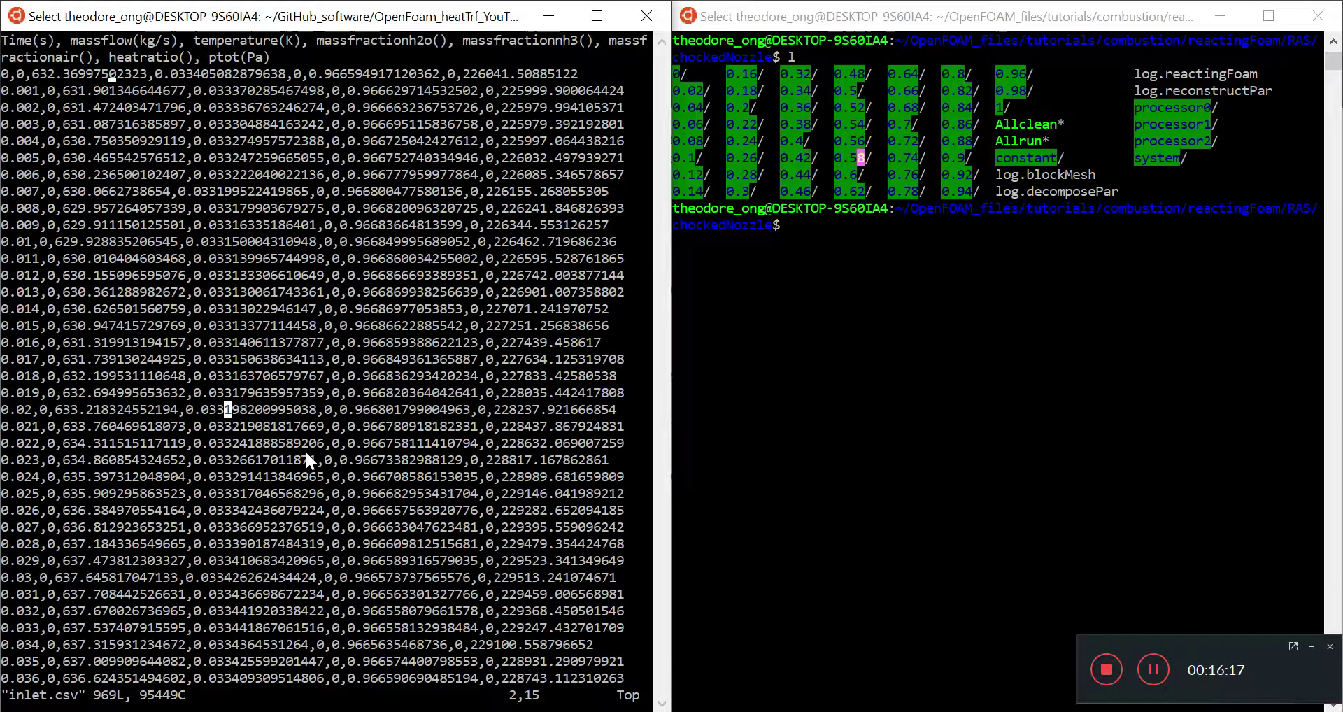
Quit inlet.csv with :q and list the chockedNozzle case folder again
{"action": "type", "text": ":q"}
{"action": "key", "text": "Return"}
{"action": "type", "text": "cd .."}
{"action": "key", "text": "Return"}
{"action": "type", "text": "ls"}
{"action": "key", "text": "Return"}
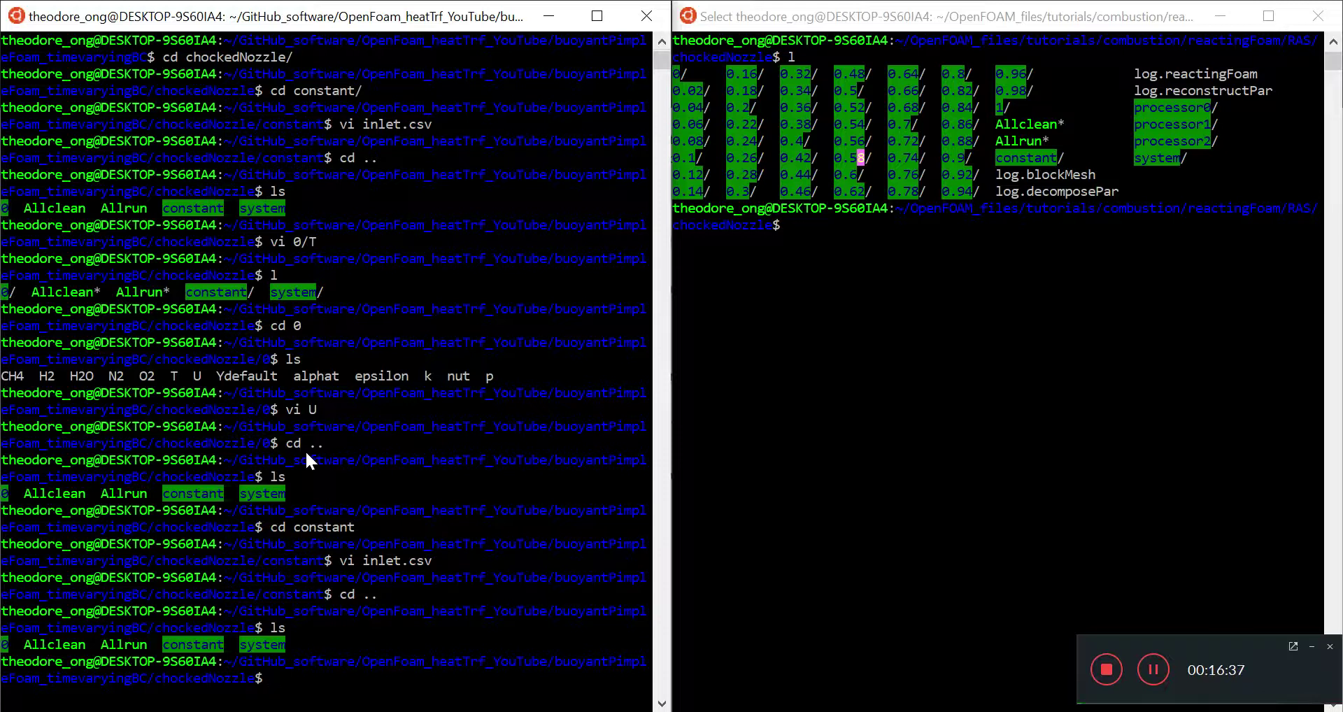
Enter the 0 folder, list the initial condition files, and open T in vi
{"action": "type", "text": "cd 0"}
{"action": "key", "text": "Return"}
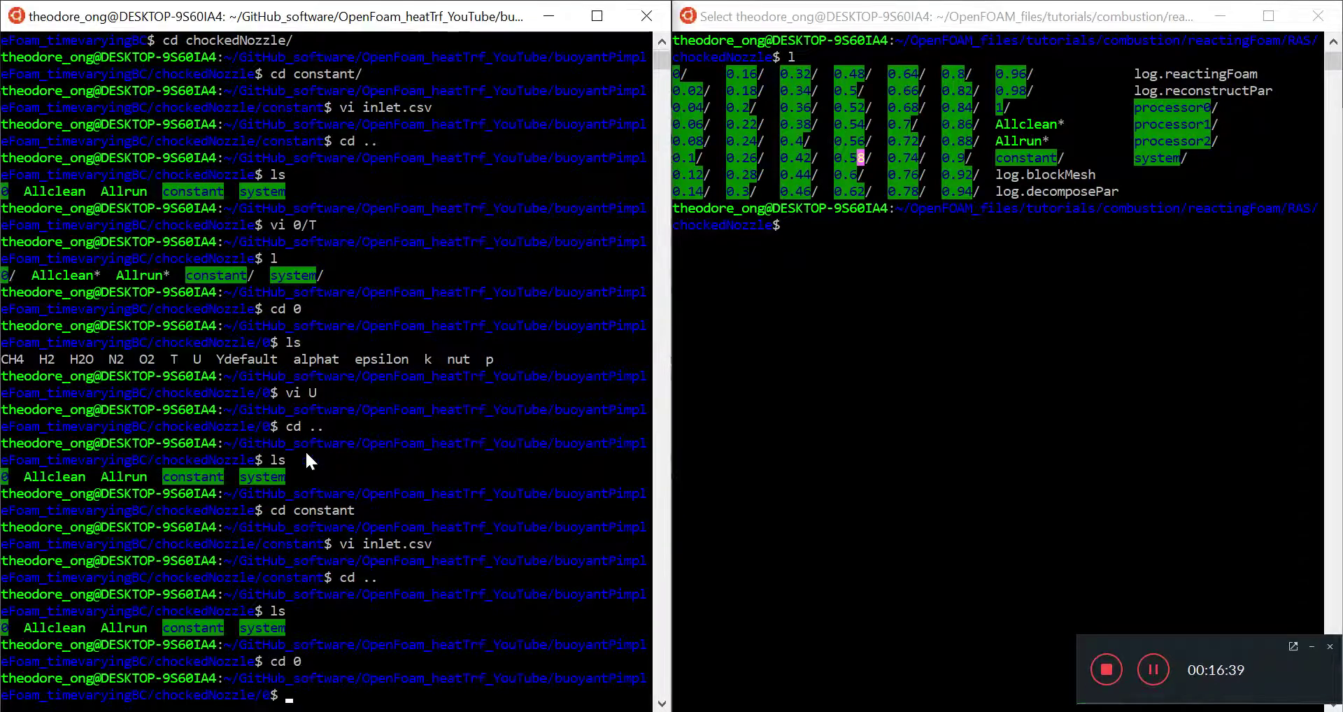
{"action": "type", "text": "ls"}
{"action": "key", "text": "Return"}
{"action": "type", "text": "vi T"}
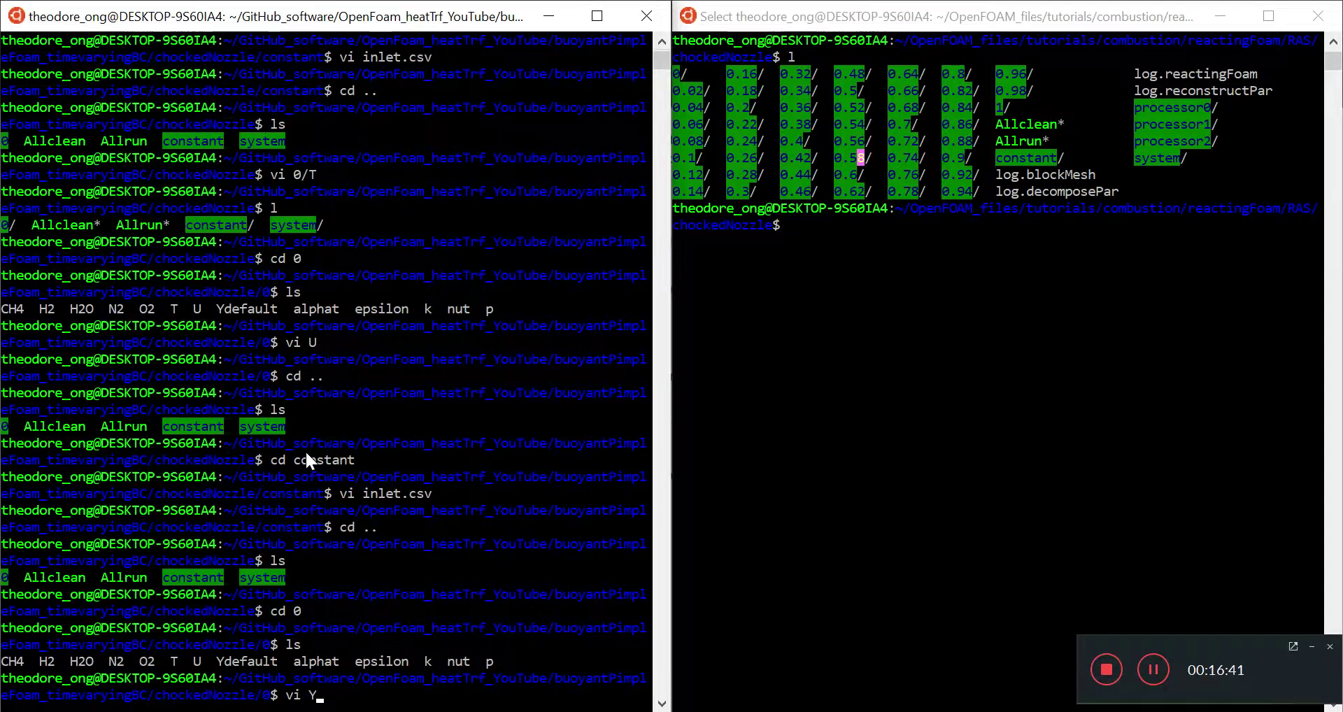
{"action": "key", "text": "Return"}
Highlight the inletair csvFile block under uniformValue in T
{"action": "key", "text": "Down"}
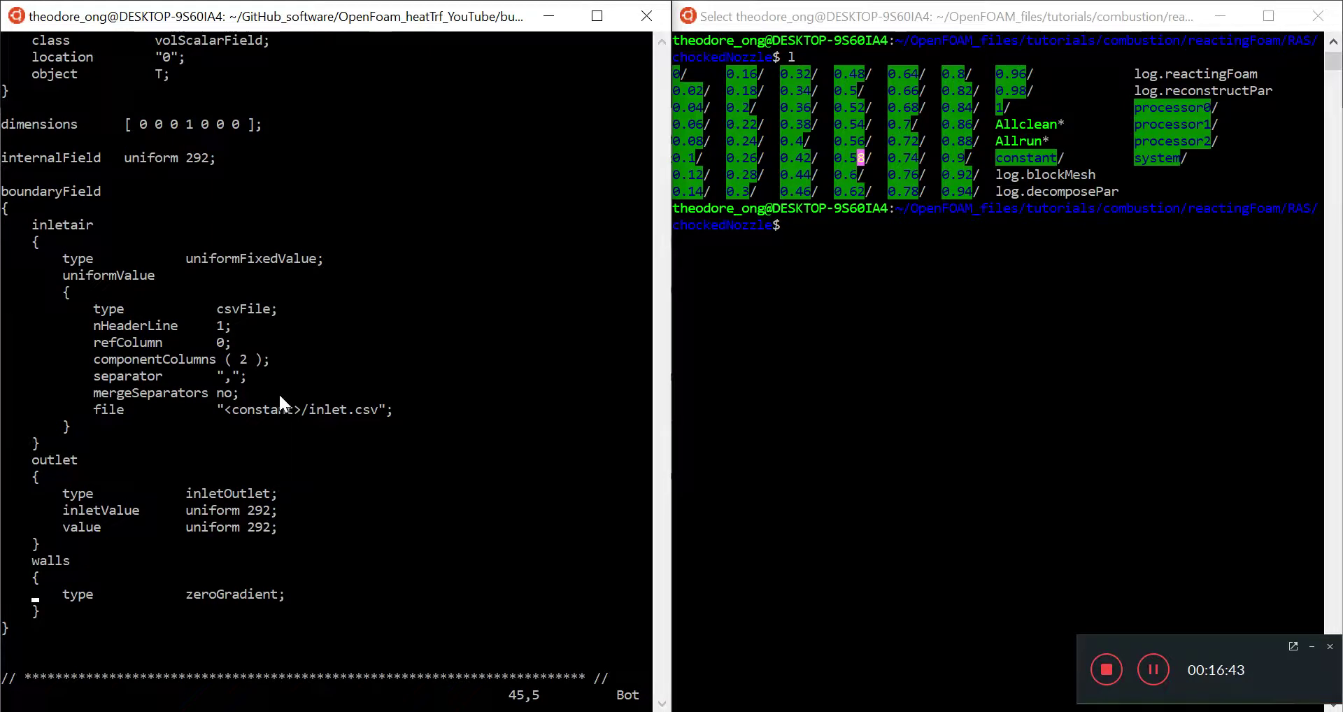
{"action": "left_click_drag", "start_coordinate": [377, 416], "coordinate": [63, 275]}
{"action": "left_click", "coordinate": [133, 409]}
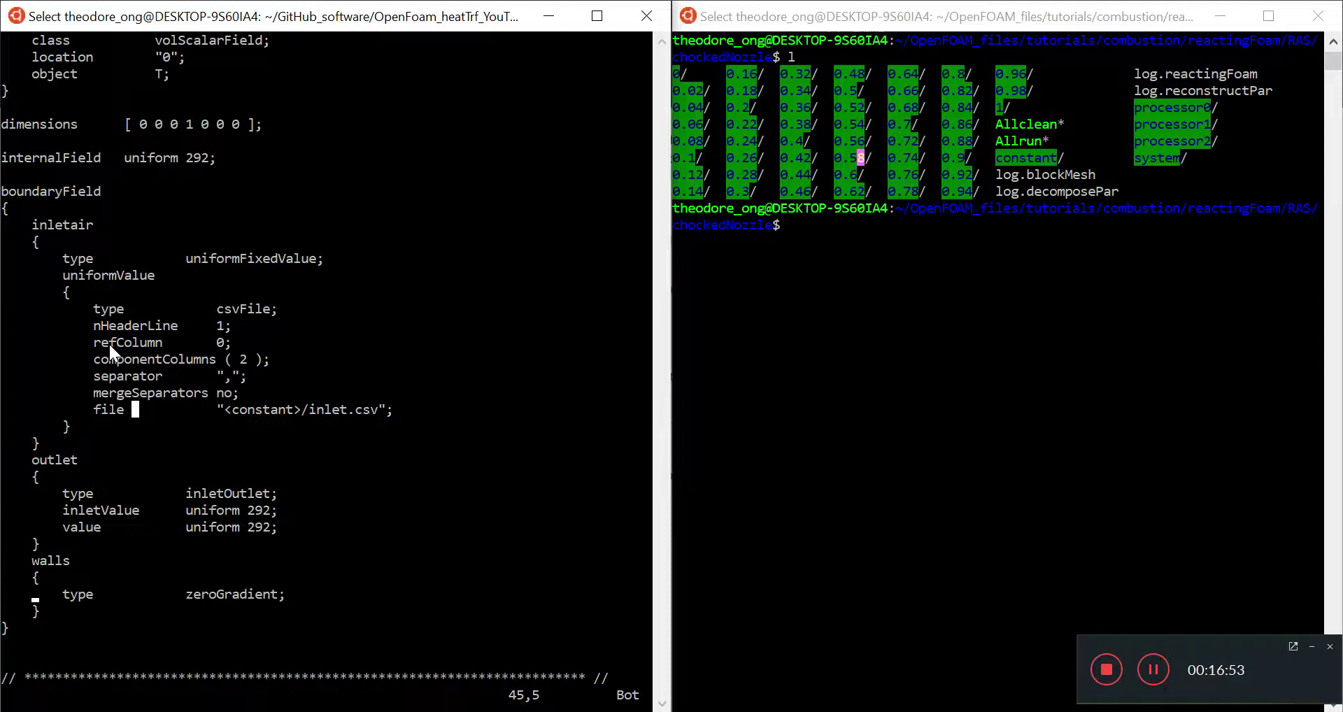
{"action": "key", "text": "Escape"}
{"action": "key", "text": "k"}
{"action": "key", "text": "k"}
{"action": "key", "text": "k"}
{"action": "key", "text": "k"}
{"action": "key", "text": "k"}
{"action": "key", "text": "k"}
{"action": "key", "text": "k"}
{"action": "key", "text": "k"}
{"action": "key", "text": "k"}
{"action": "key", "text": "k"}
{"action": "key", "text": "k"}
{"action": "key", "text": "k"}
{"action": "key", "text": "k"}
{"action": "key", "text": "k"}
{"action": "key", "text": "k"}
{"action": "key", "text": "k"}
{"action": "key", "text": "k"}
{"action": "key", "text": "k"}
{"action": "key", "text": "k"}
{"action": "key", "text": "k"}
{"action": "key", "text": "k"}
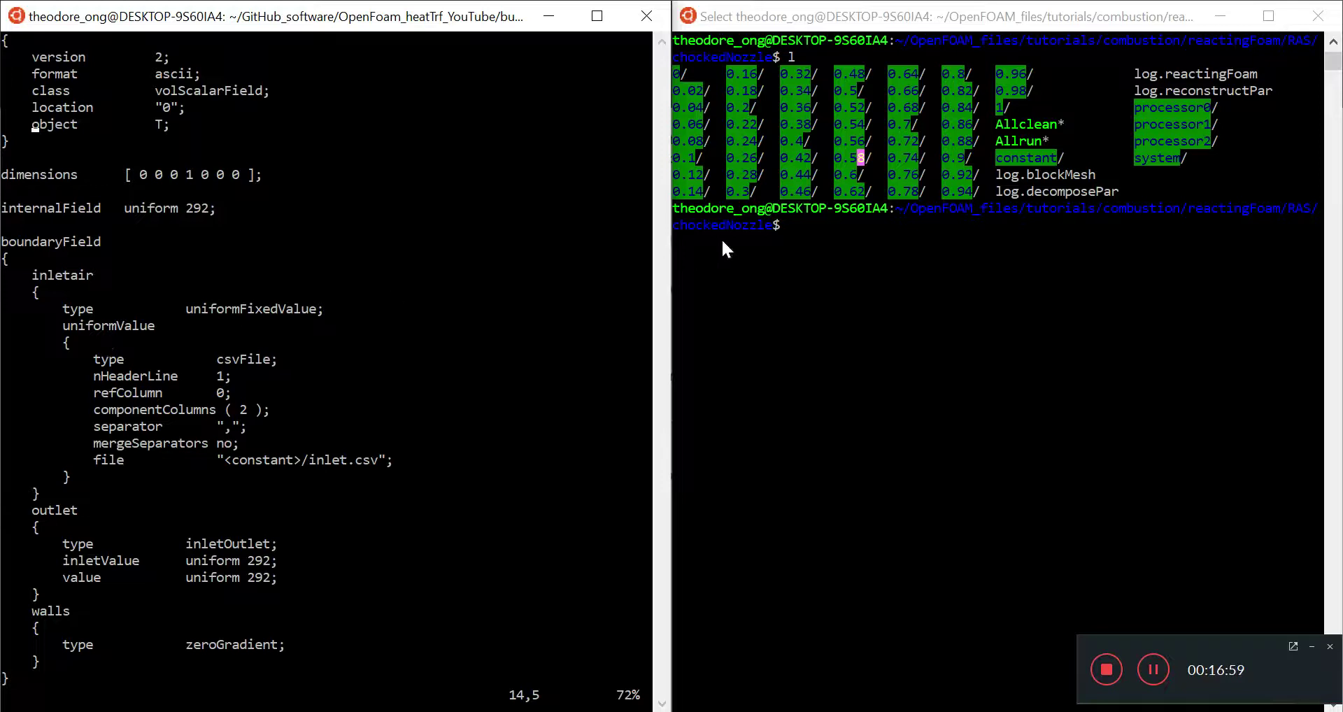
In the tutorial case terminal, enter the system folder and list its files
{"action": "left_click", "coordinate": [1012, 223]}
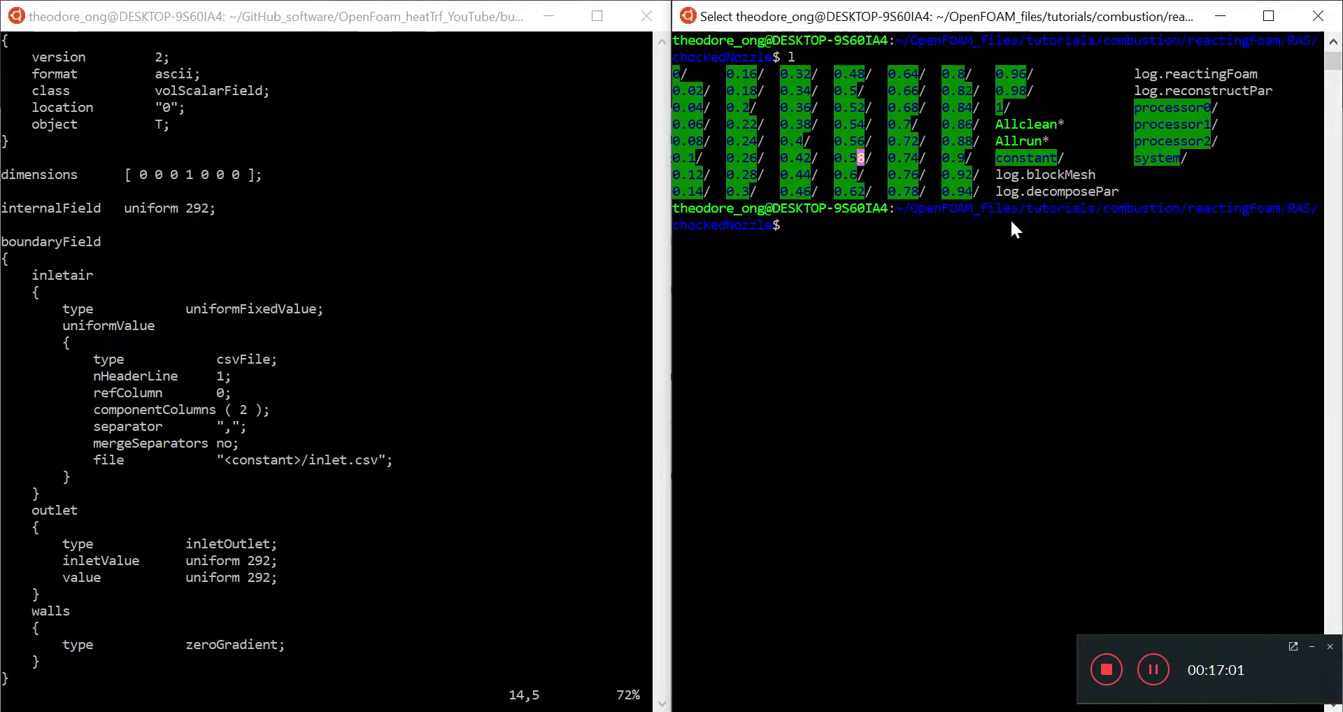
{"action": "type", "text": "cd ss"}
{"action": "key", "text": "BackSpace"}
{"action": "type", "text": "ystem"}
{"action": "key", "text": "Return"}
{"action": "type", "text": "ls"}
{"action": "key", "text": "Return"}
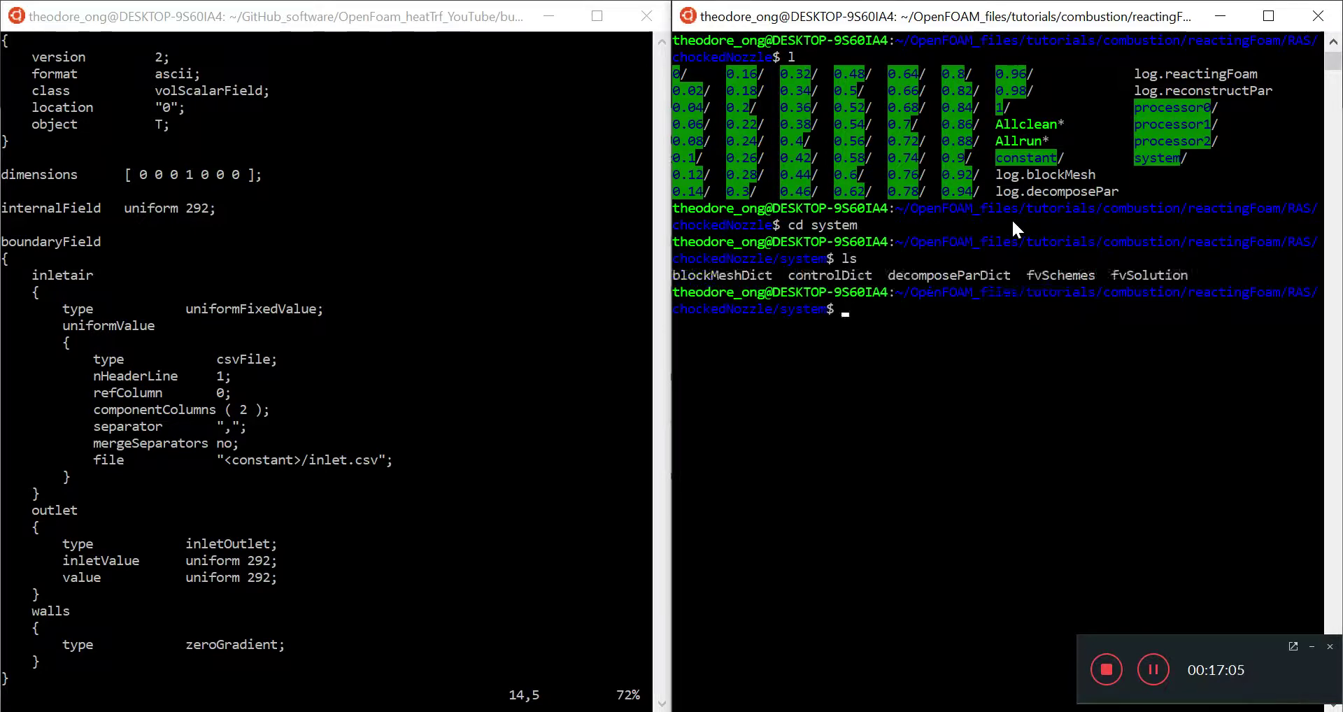
Open the tutorial's controlDict in vi
{"action": "type", "text": "cd con"}
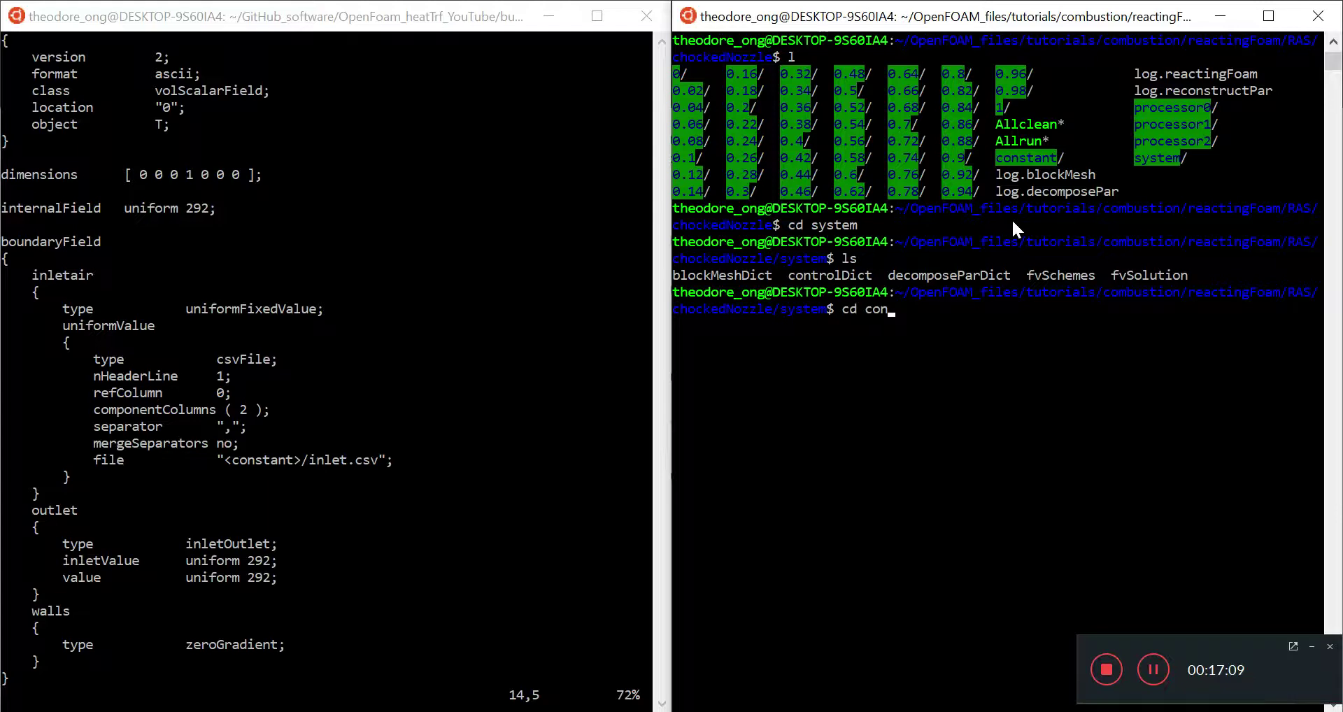
{"action": "type", "text": "torl"}
{"action": "type", "text": "Dict"}
{"action": "key", "text": "BackSpace"}
{"action": "key", "text": "BackSpace"}
{"action": "key", "text": "BackSpace"}
{"action": "key", "text": "BackSpace"}
{"action": "key", "text": "BackSpace"}
{"action": "key", "text": "BackSpace"}
{"action": "key", "text": "BackSpace"}
{"action": "type", "text": "rolDict"}
{"action": "key", "text": "Return"}
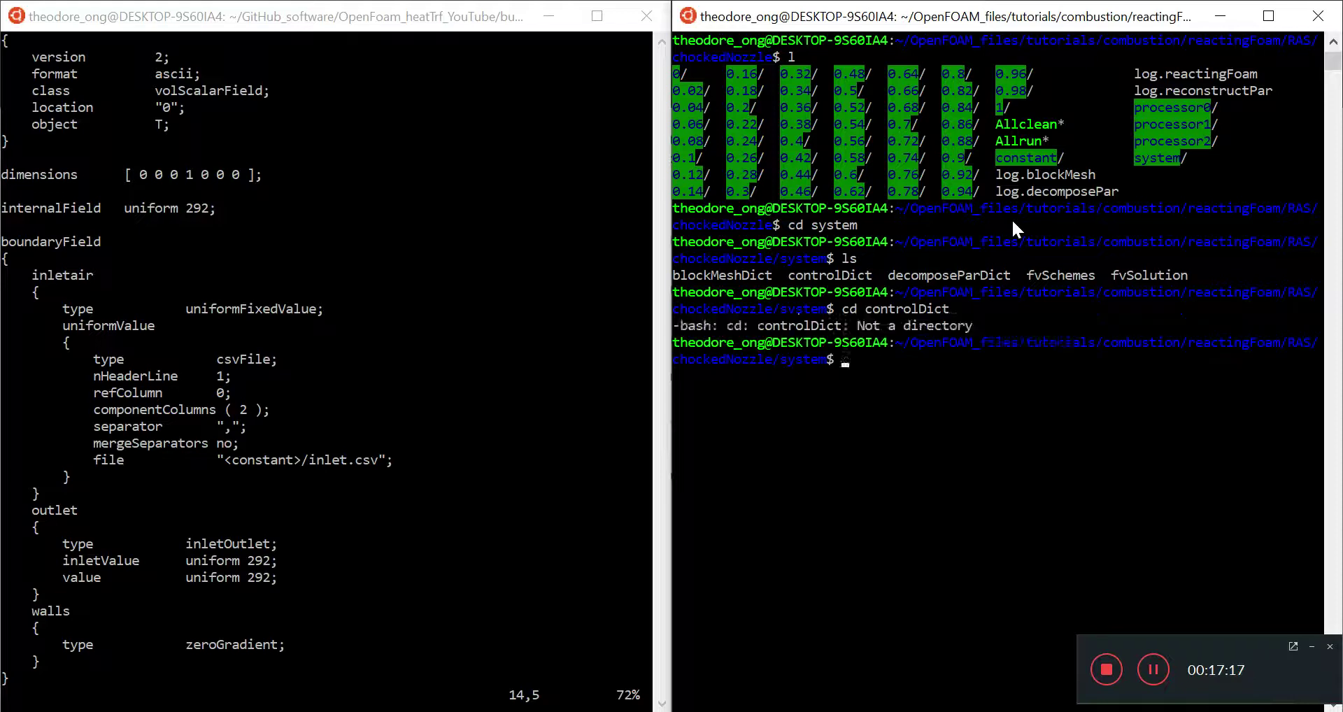
{"action": "type", "text": "vi controlDict"}
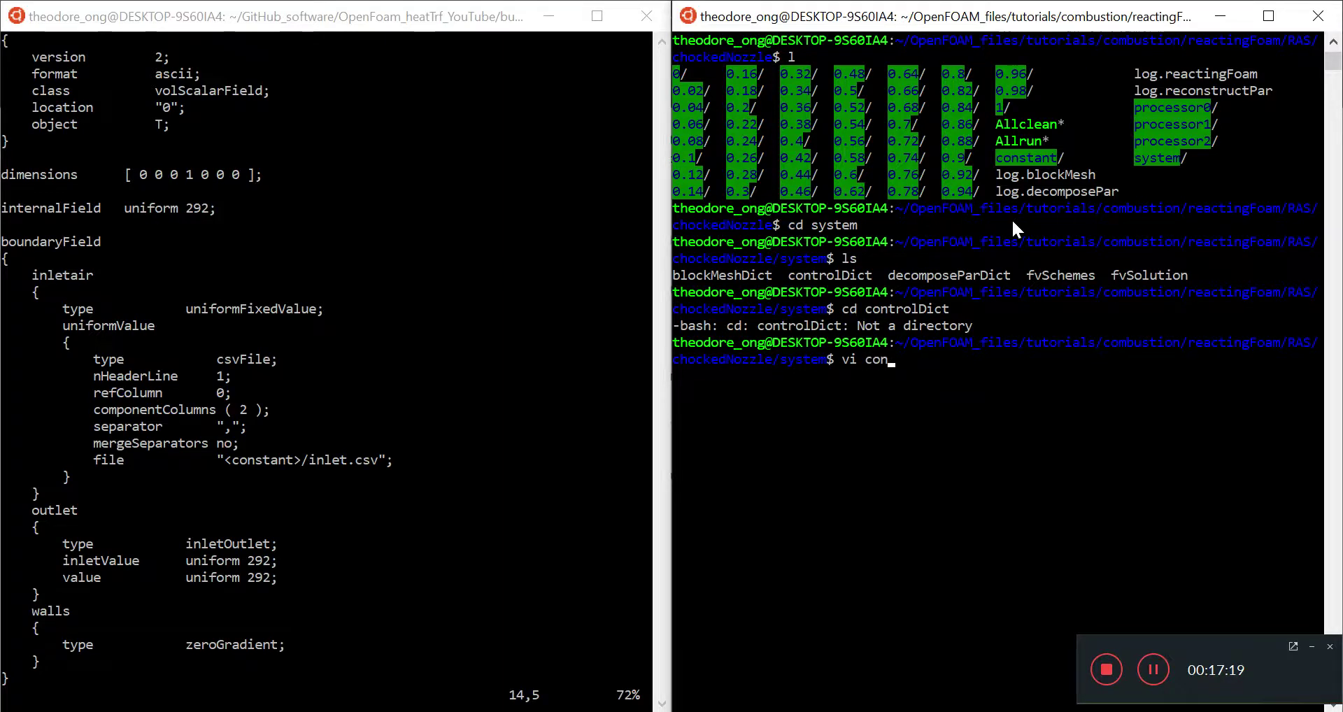
{"action": "key", "text": "Return"}
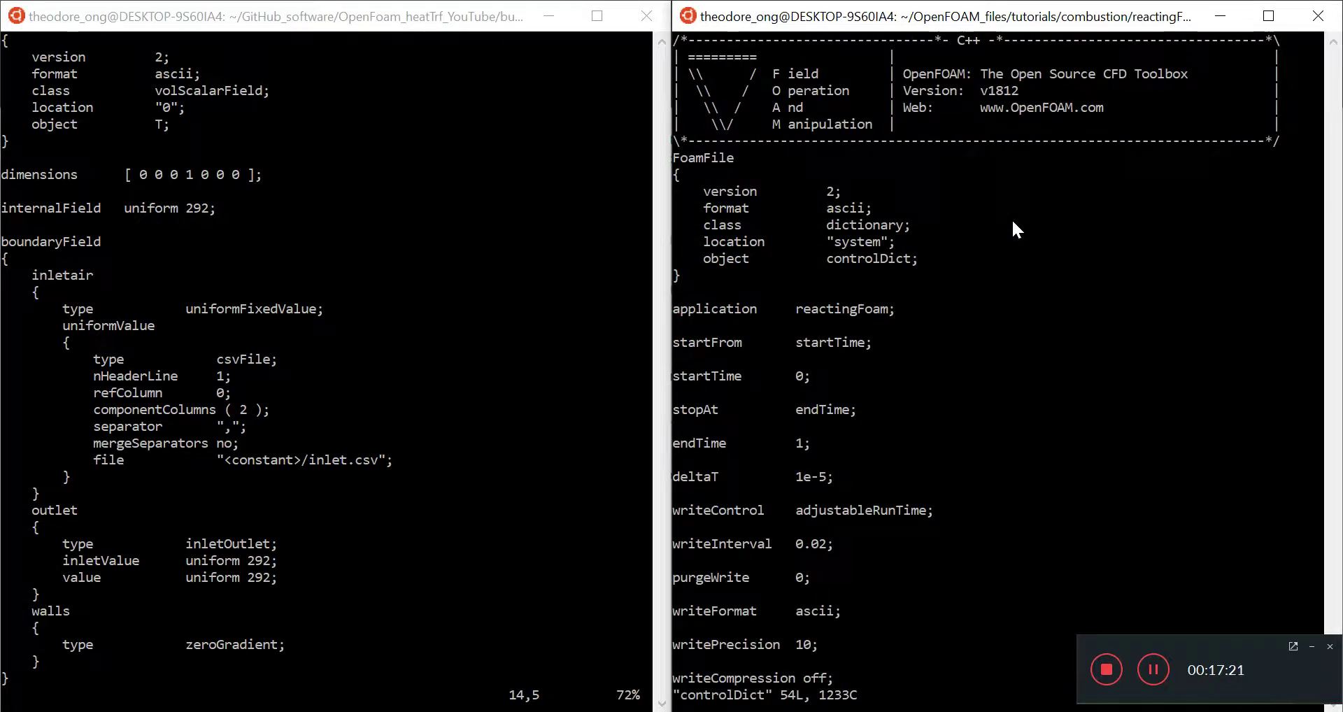
Check the tutorial's deltaT of 1e-5 in controlDict, then quit the T file in the left terminal
{"action": "left_click_drag", "start_coordinate": [840, 477], "coordinate": [680, 478]}
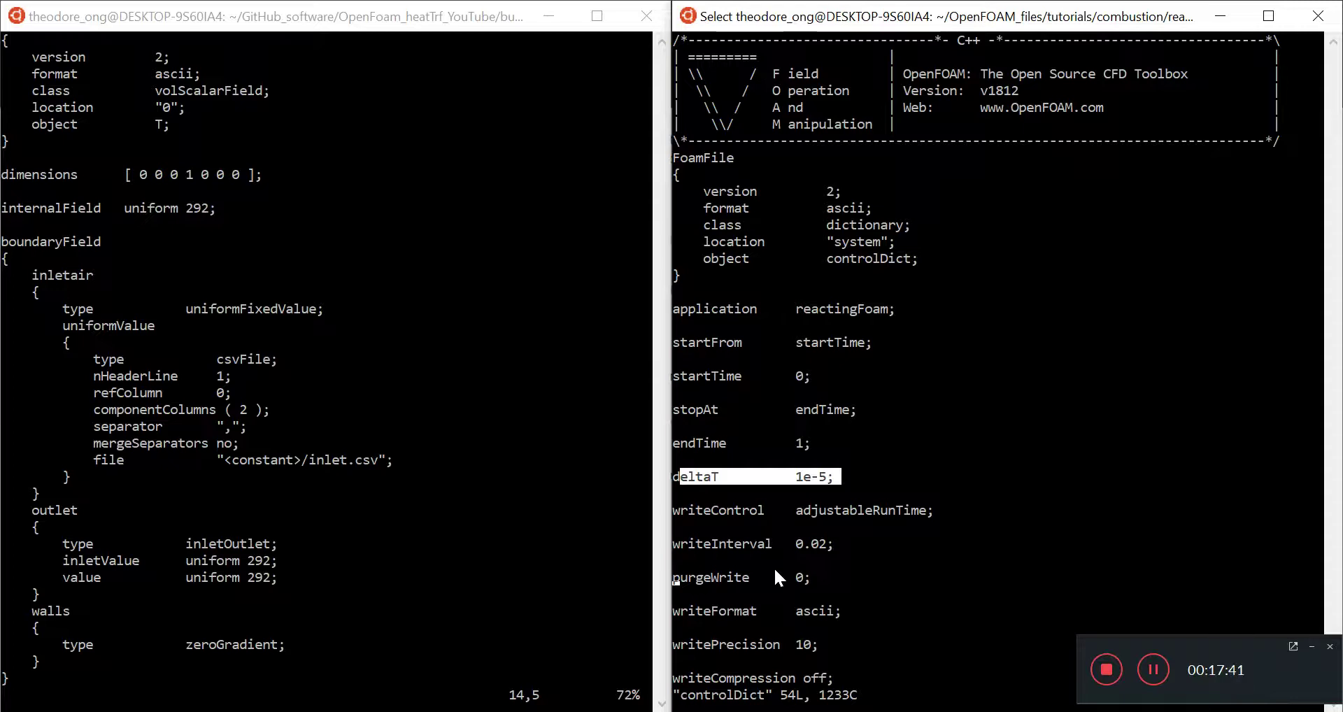
{"action": "left_click", "coordinate": [490, 539]}
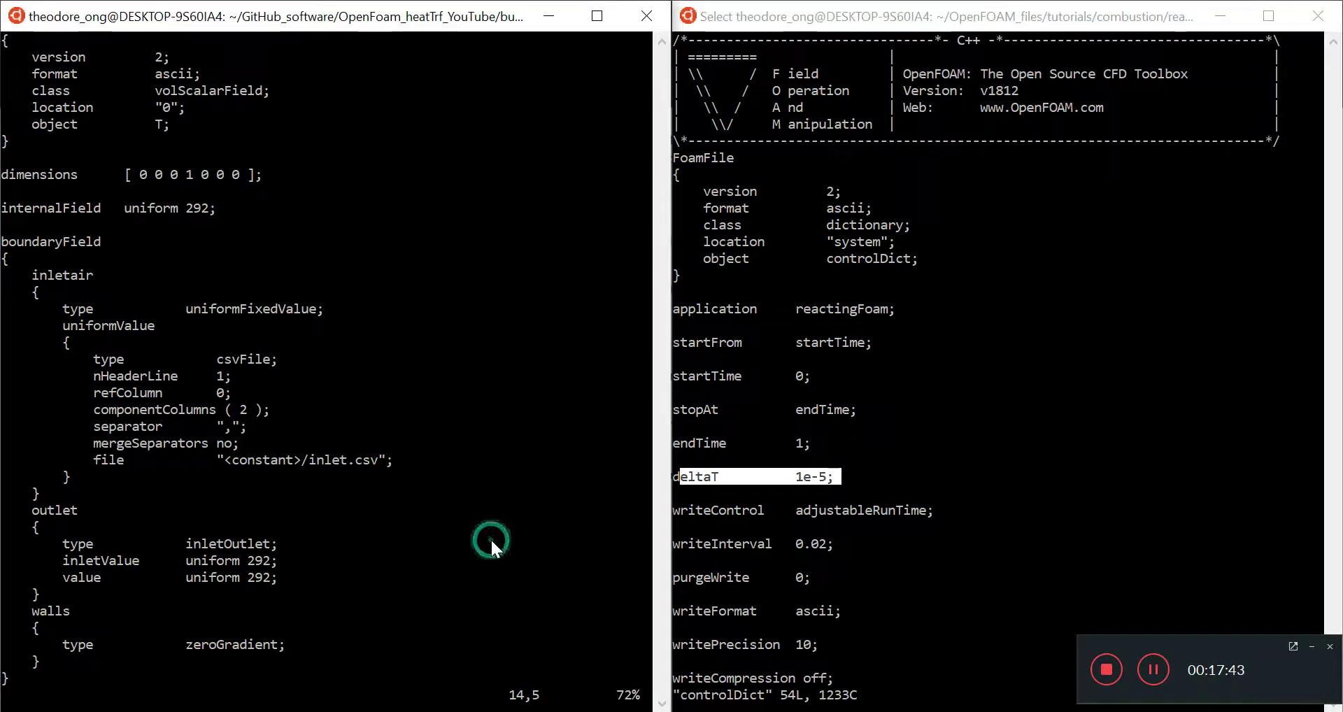
{"action": "type", "text": ":q"}
{"action": "key", "text": "Return"}
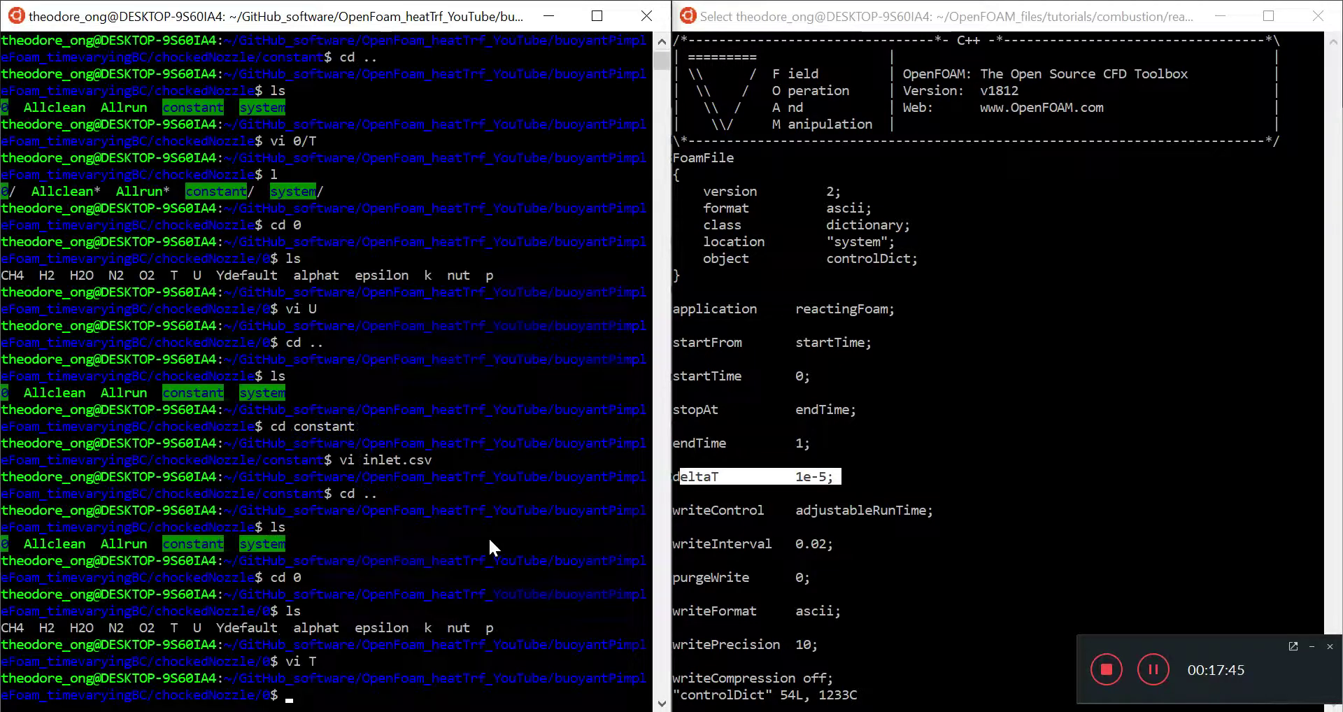